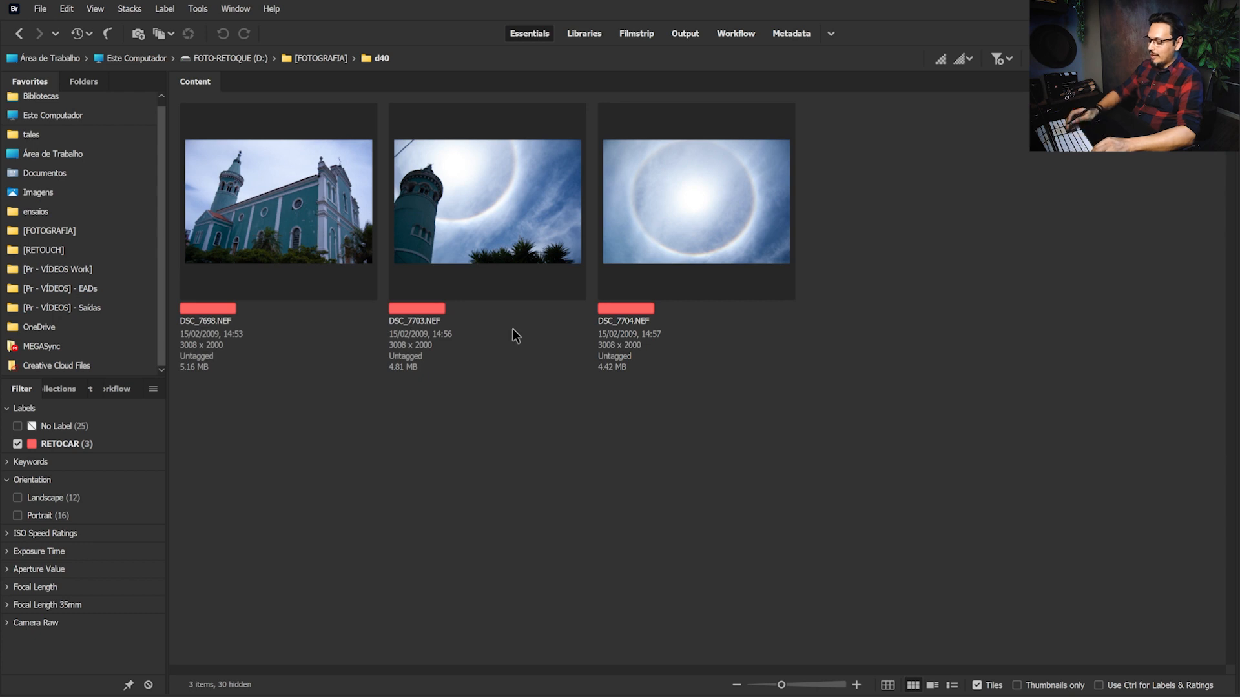
key("ctrl+equal")
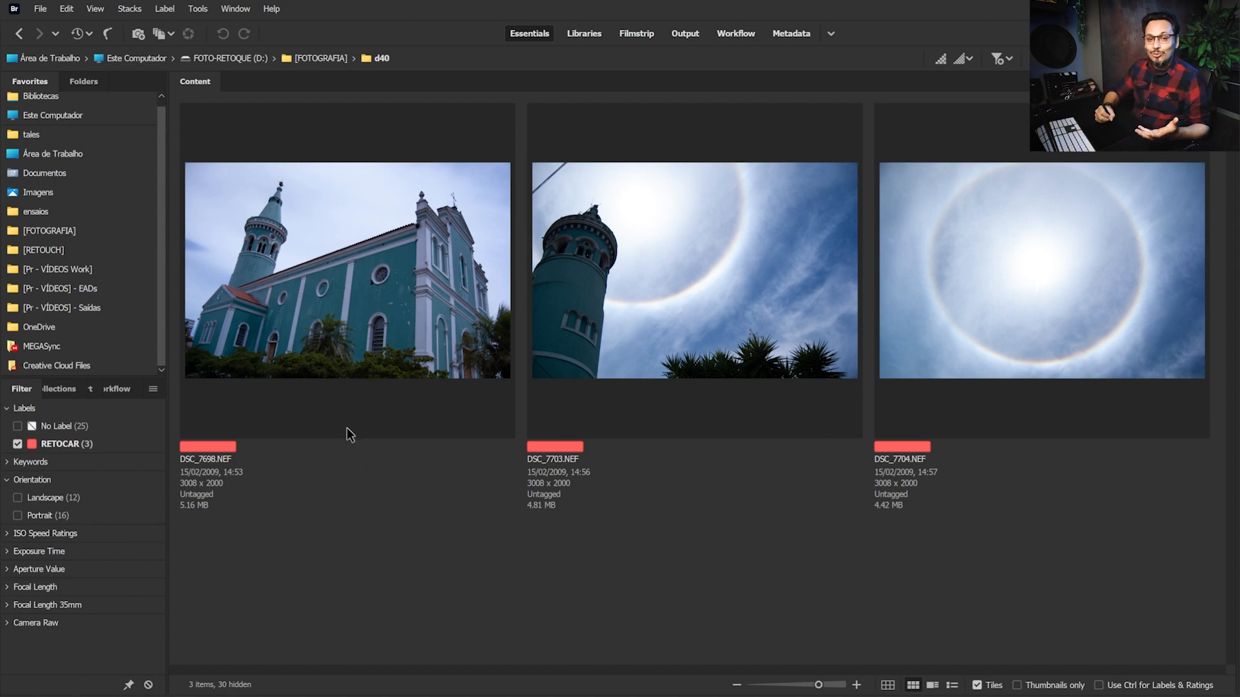
Enlarge the thumbnails and open the three RETOCAR photos, DSC_7698, DSC_7703 and DSC_7704, together in Camera Raw
left_click(617, 259)
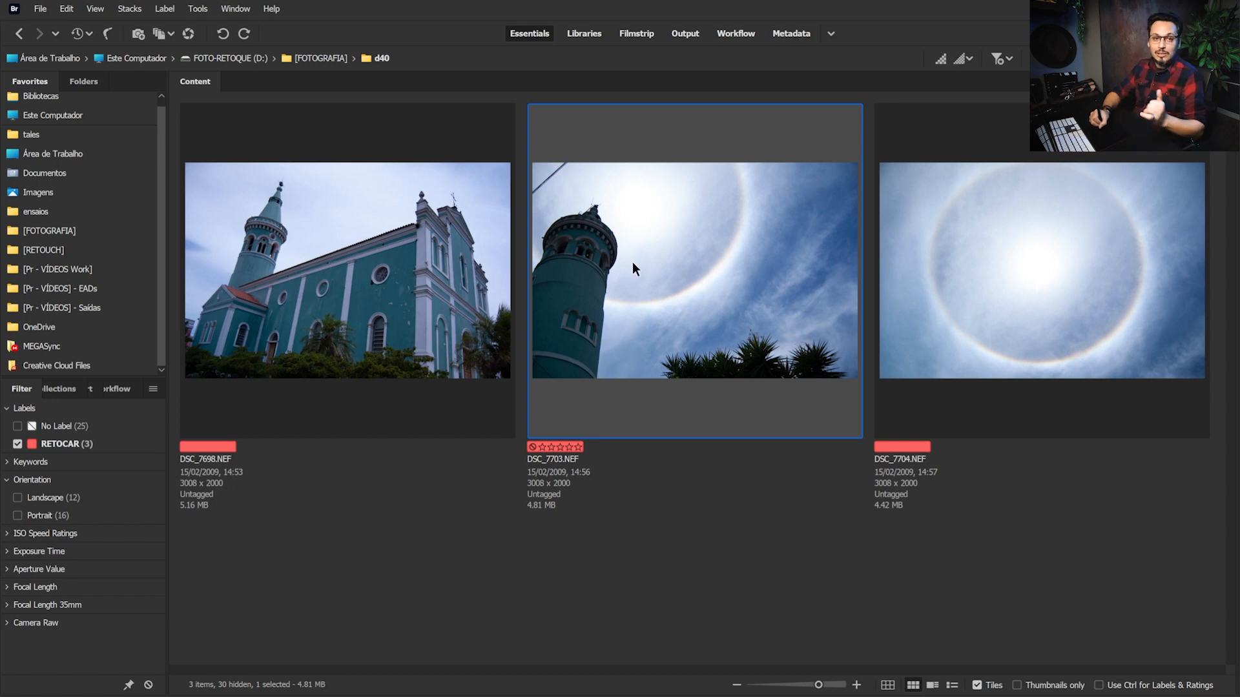
left_click(1033, 279)
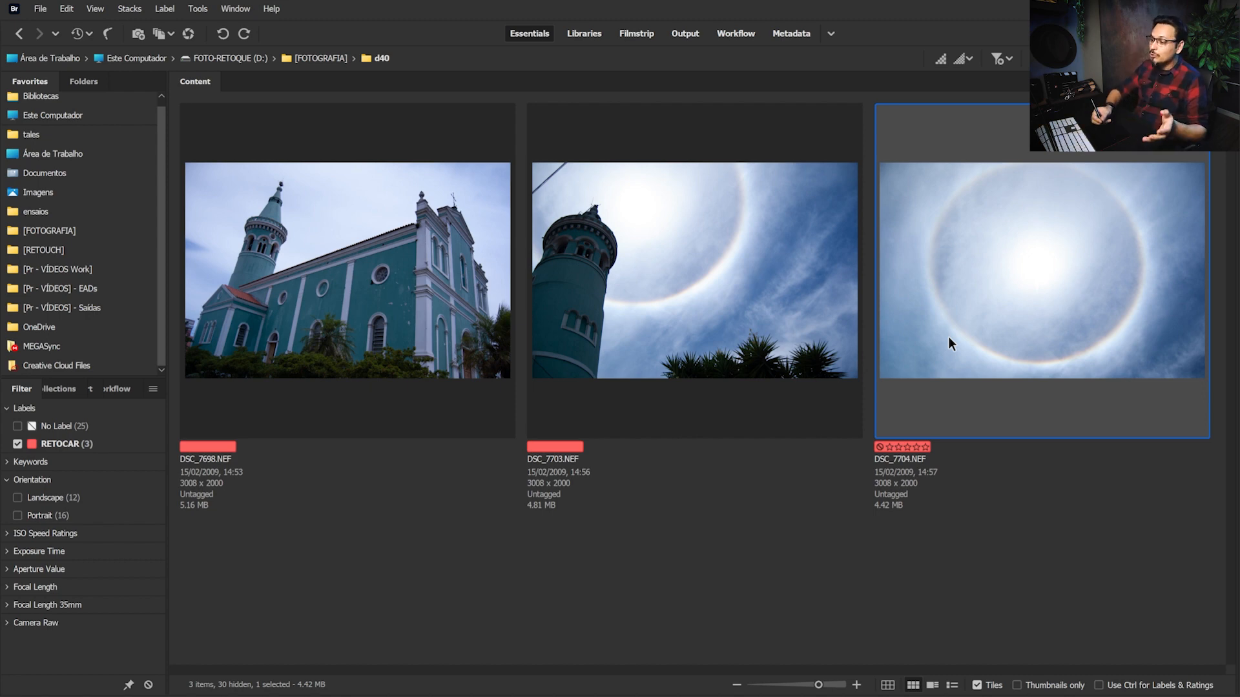
left_click(367, 311)
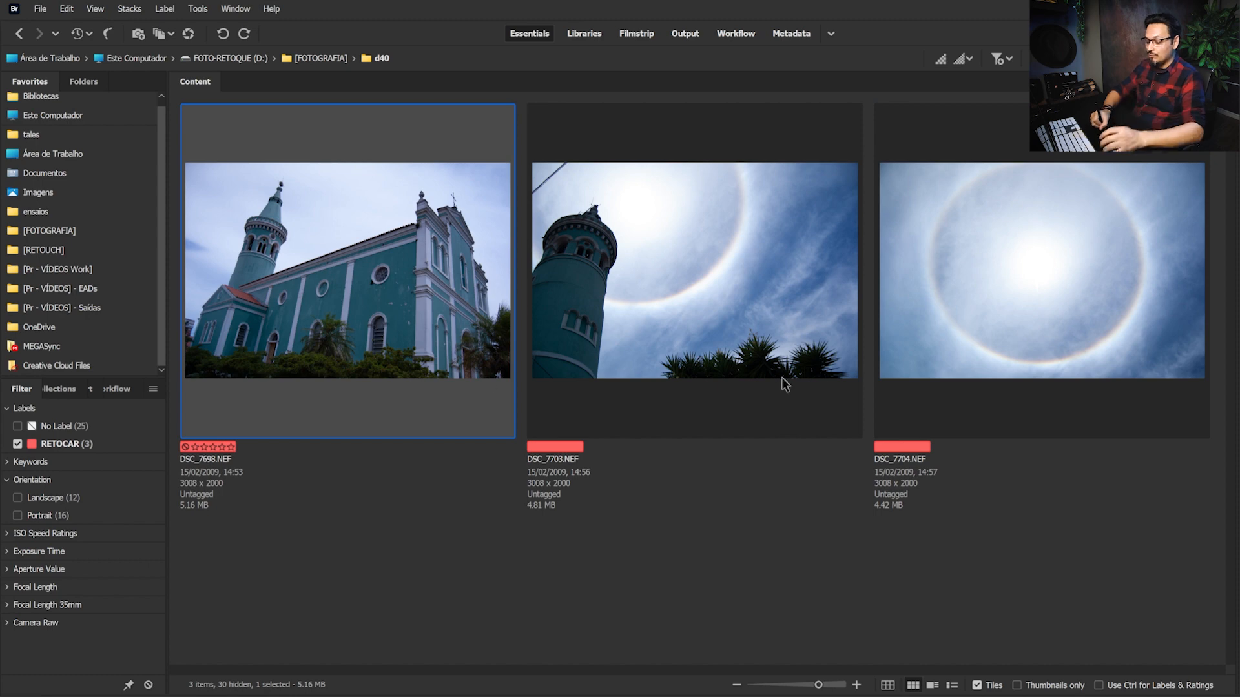
left_click(1003, 272, "shift")
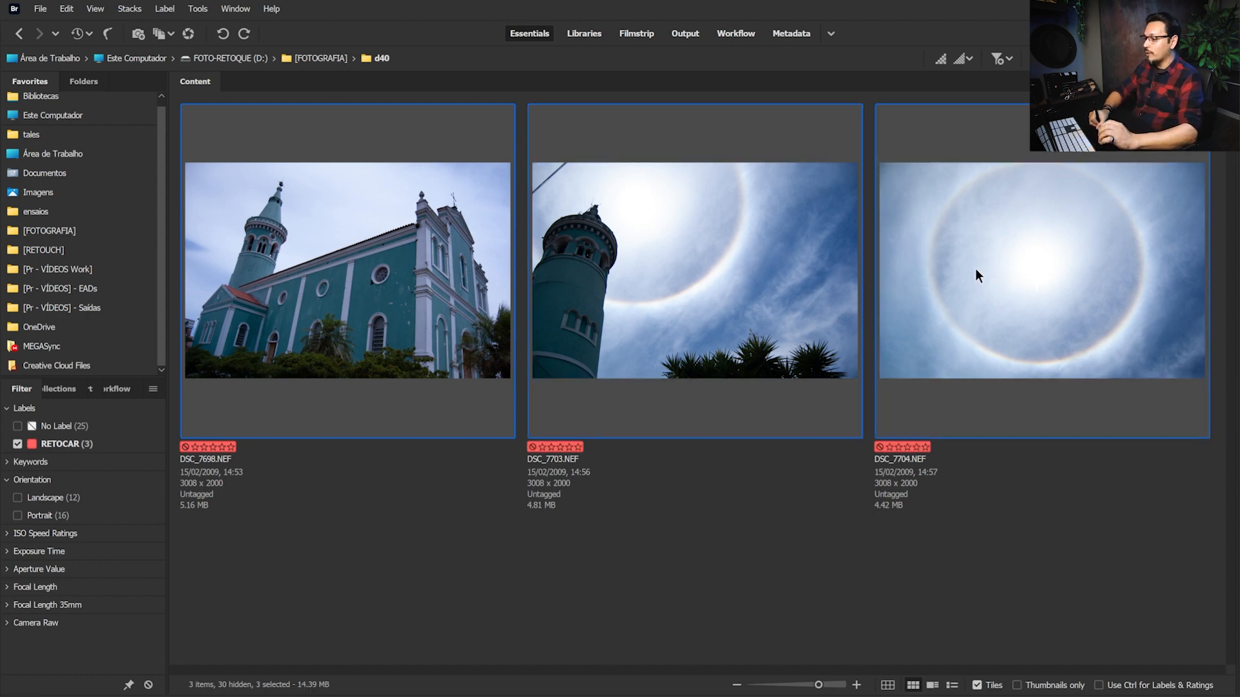
key("Return")
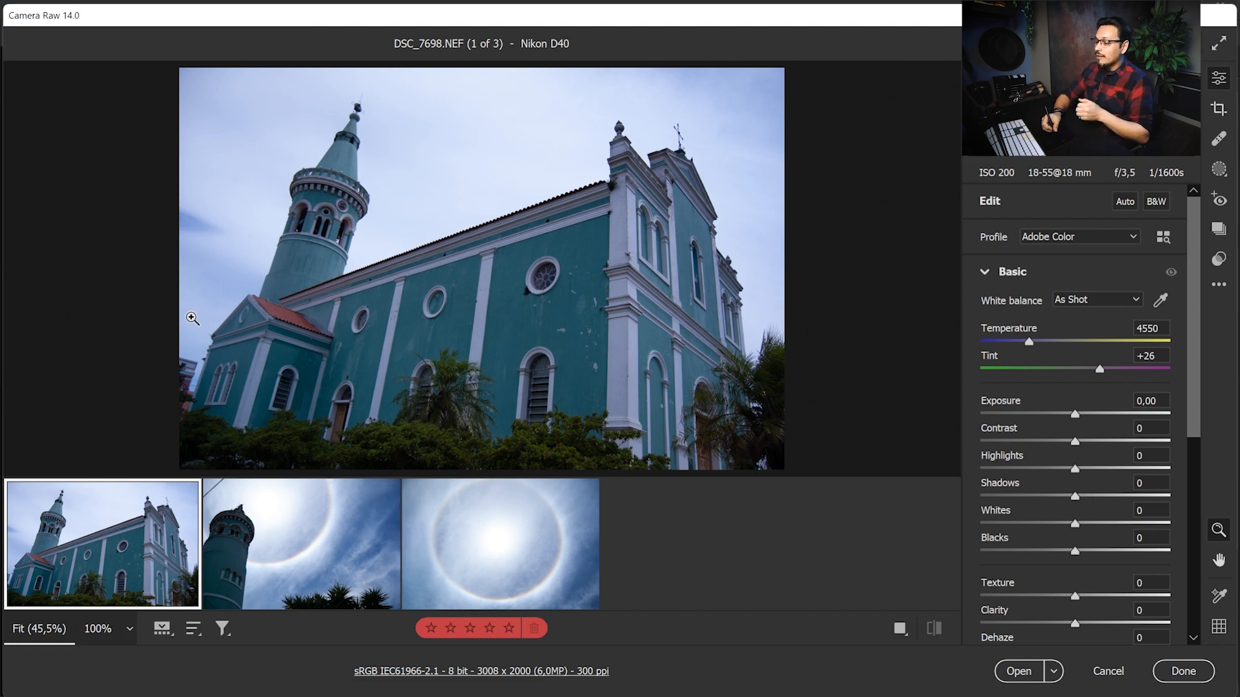
View DSC_7703, then set the exposure of DSC_7704 to -0,55 and its highlights to -22
mouse_move(297, 532)
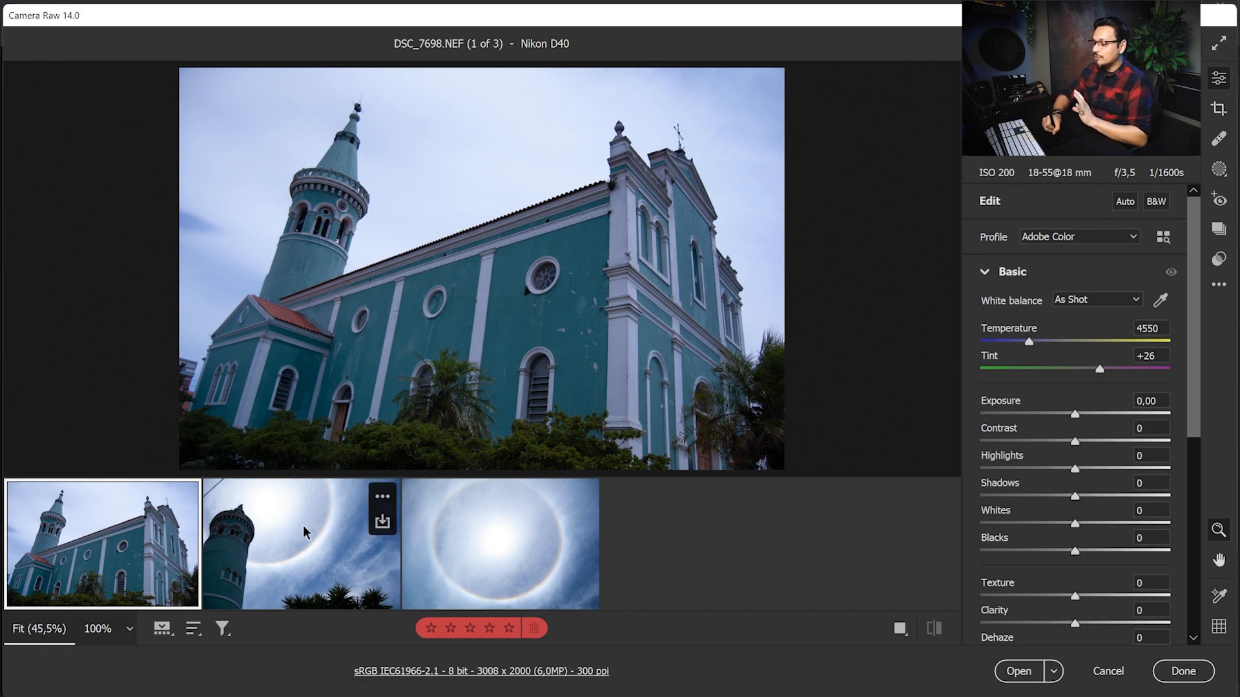
left_click(309, 524)
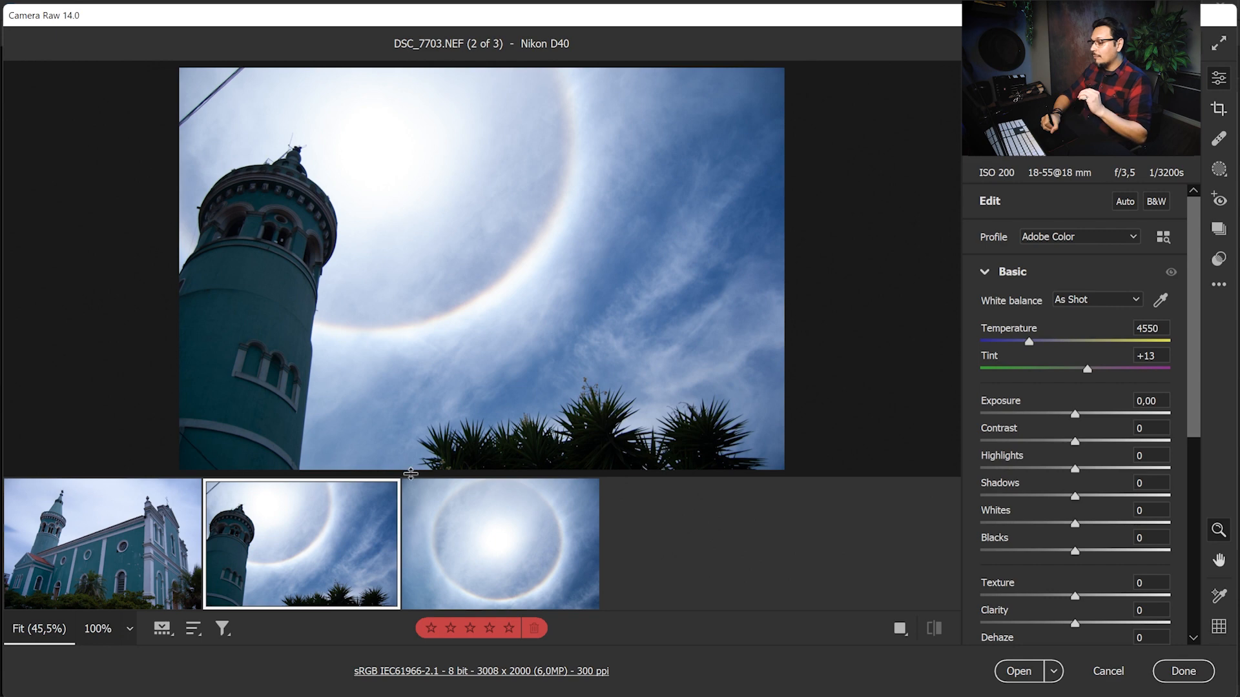
mouse_move(412, 496)
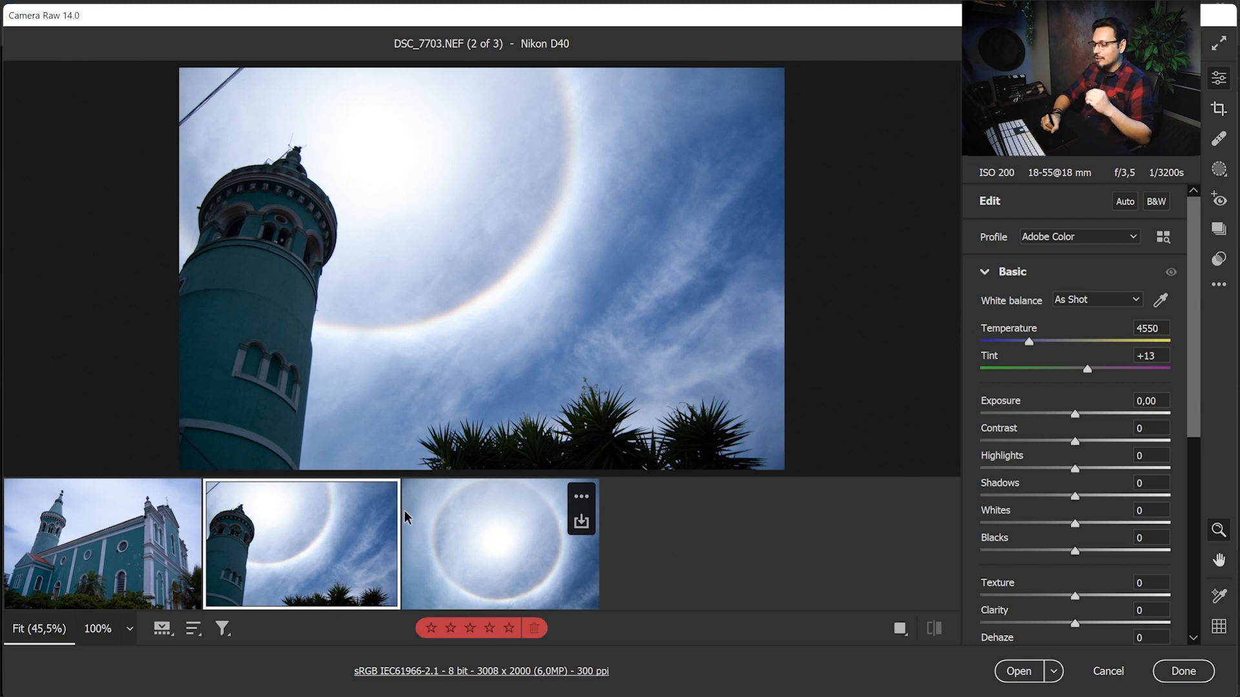
left_click(484, 543)
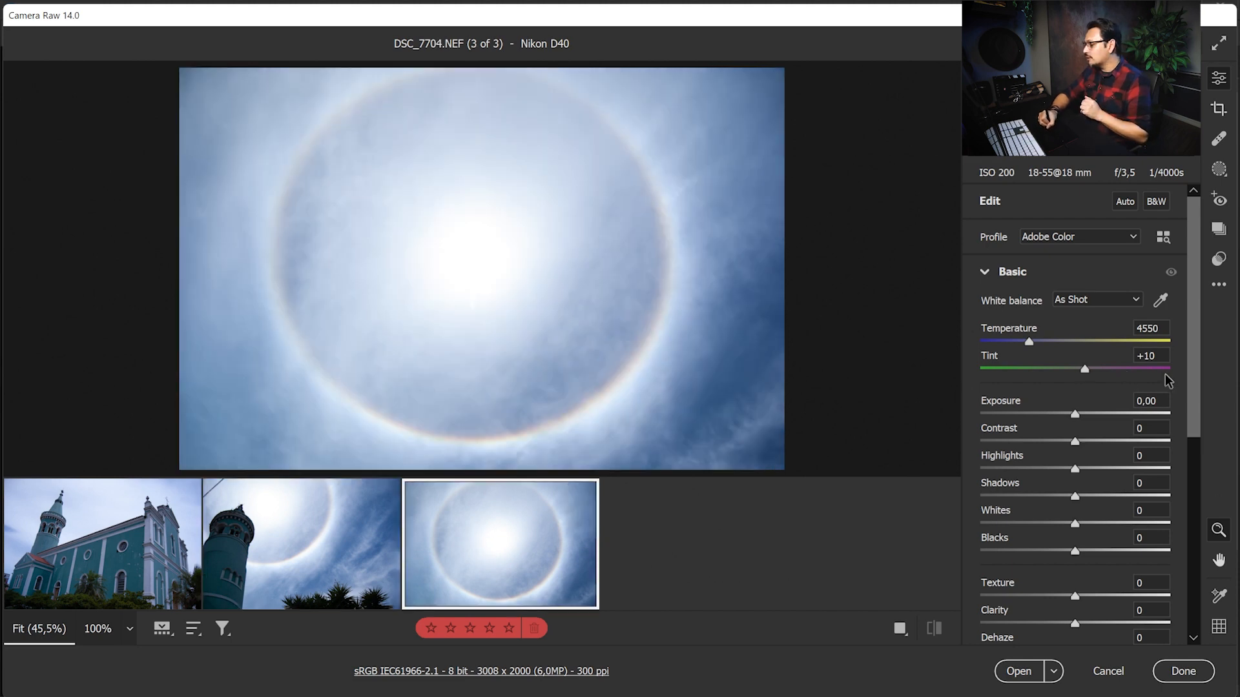
left_click_drag(1076, 414, 1066, 412)
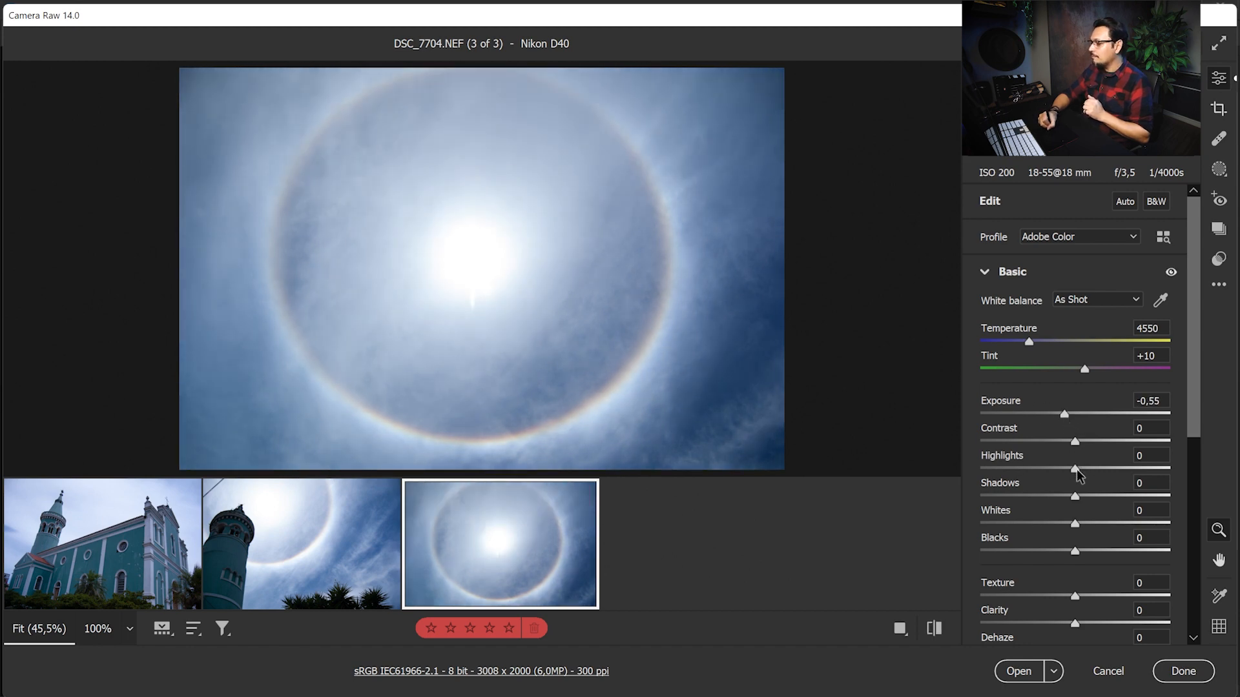
left_click_drag(1075, 467, 1053, 468)
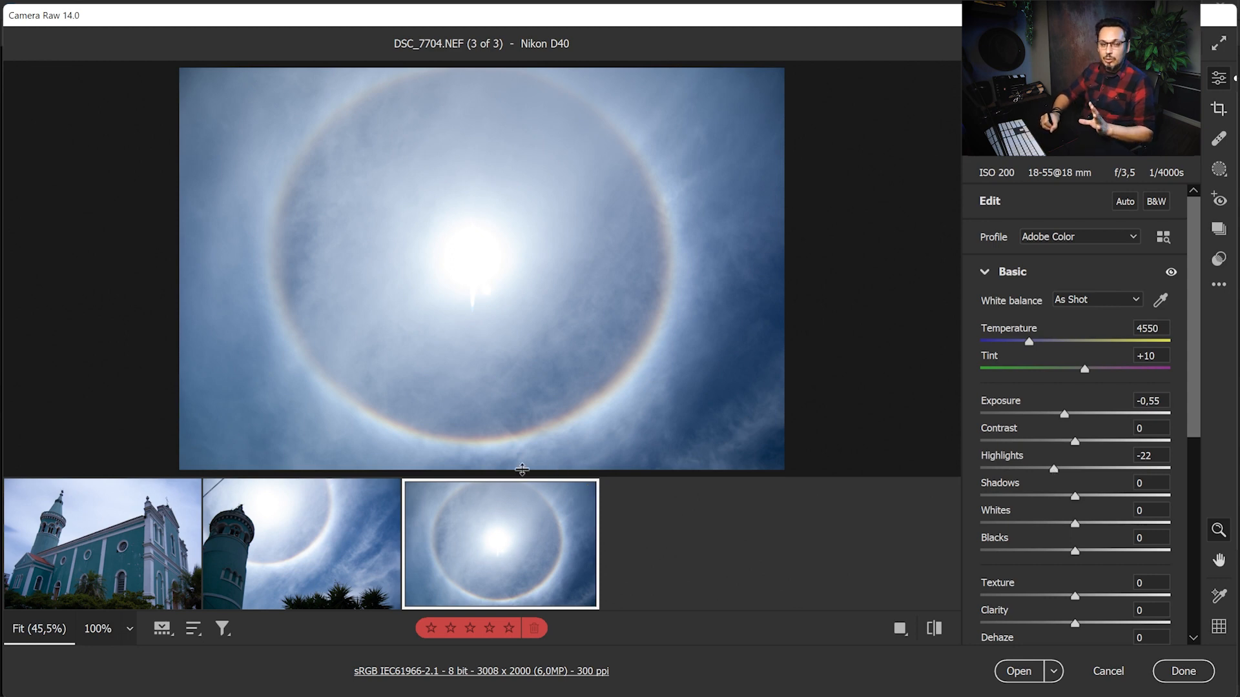
Set the exposure of DSC_7698 to -0,25 and its white balance to temperature 5500, tint +11 by sampling the church's white trim
left_click(128, 555)
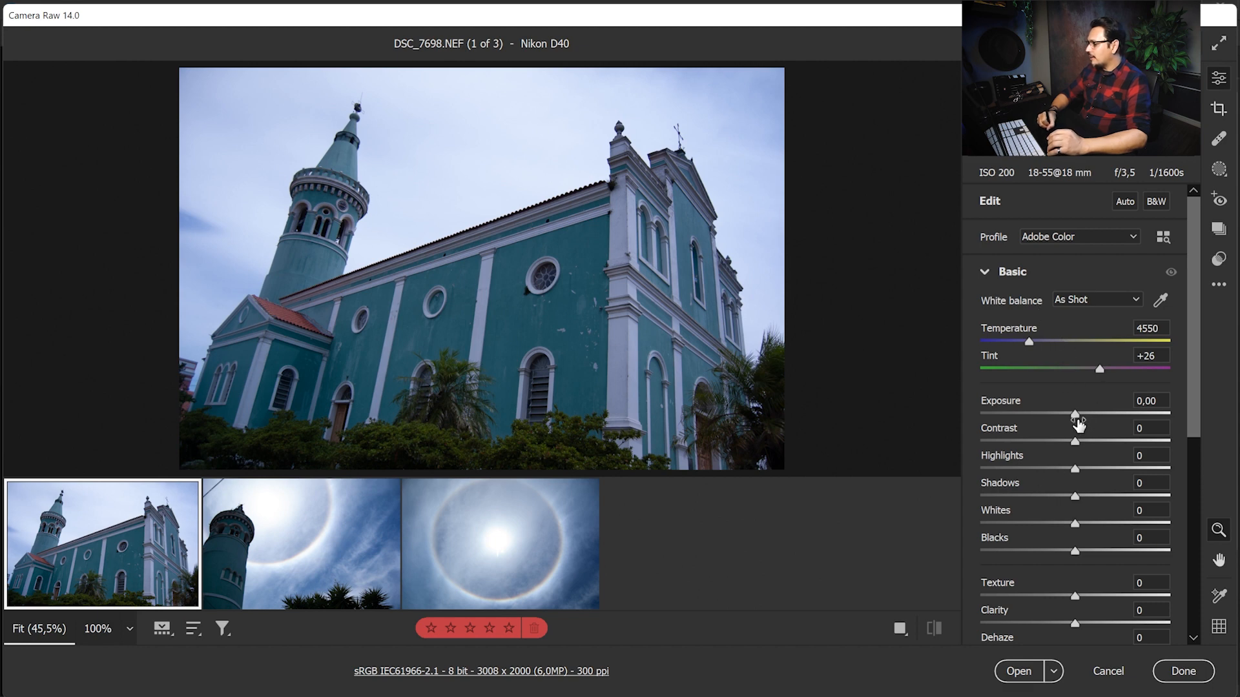
left_click_drag(1076, 414, 1066, 415)
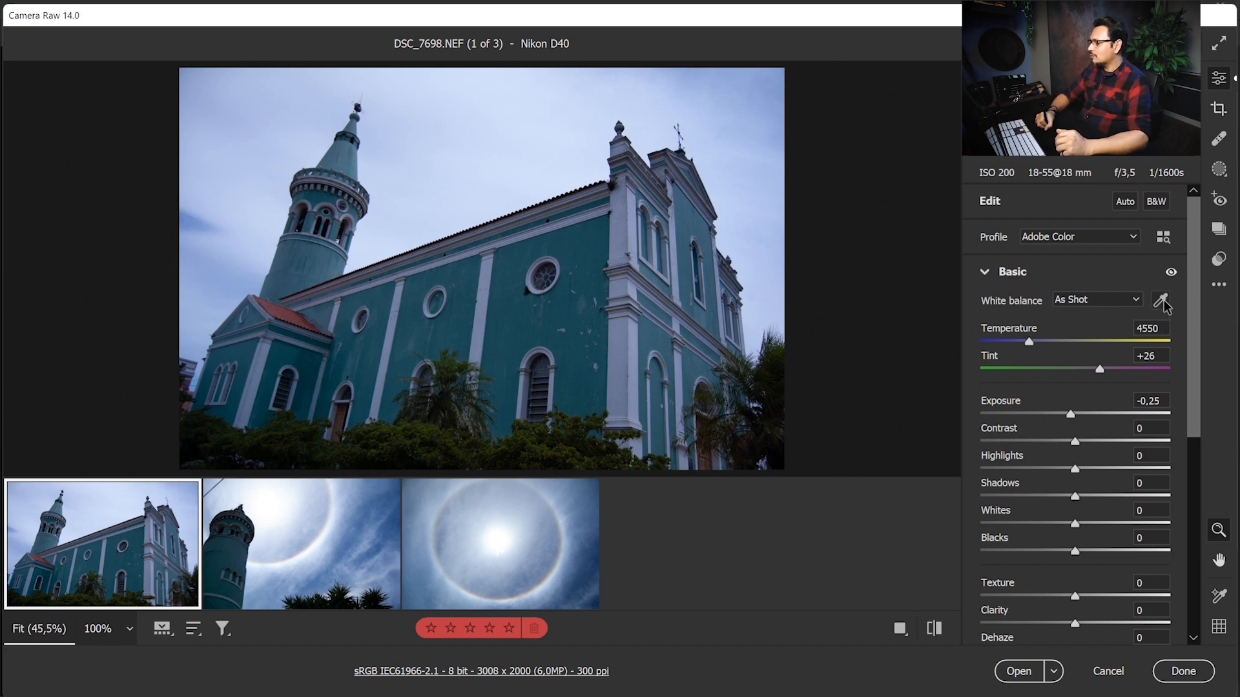
left_click(1127, 239)
left_click(1131, 232)
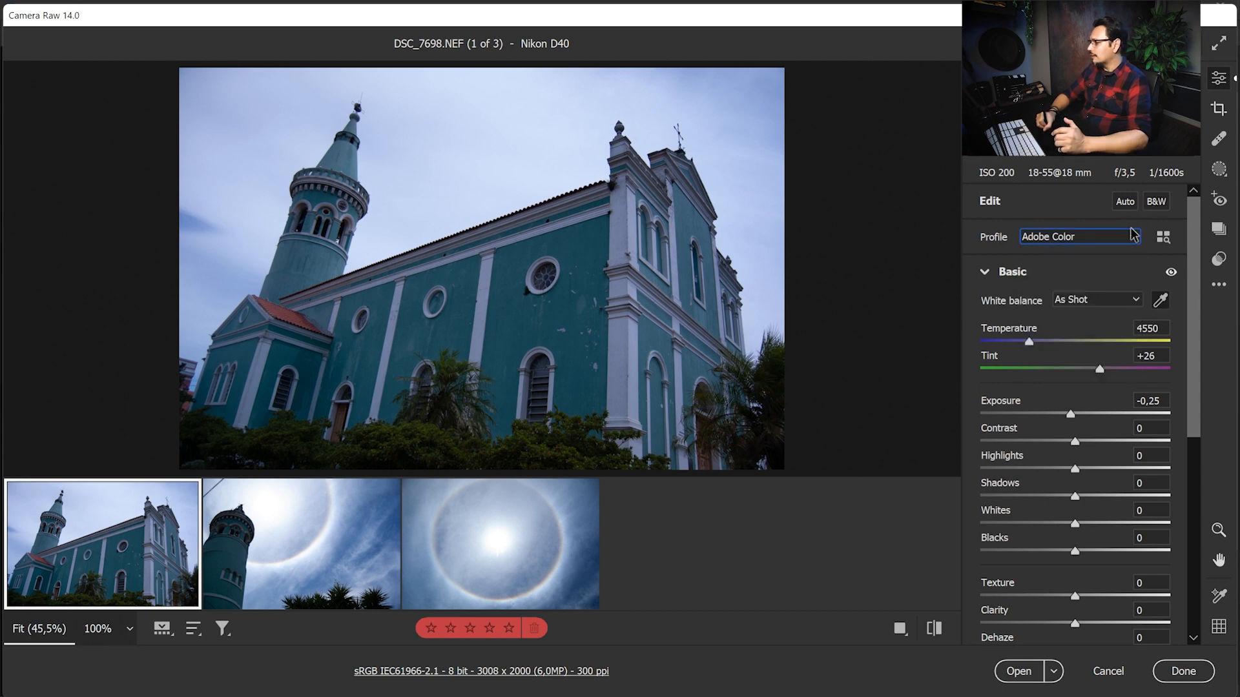
left_click(1106, 302)
left_click(1083, 326)
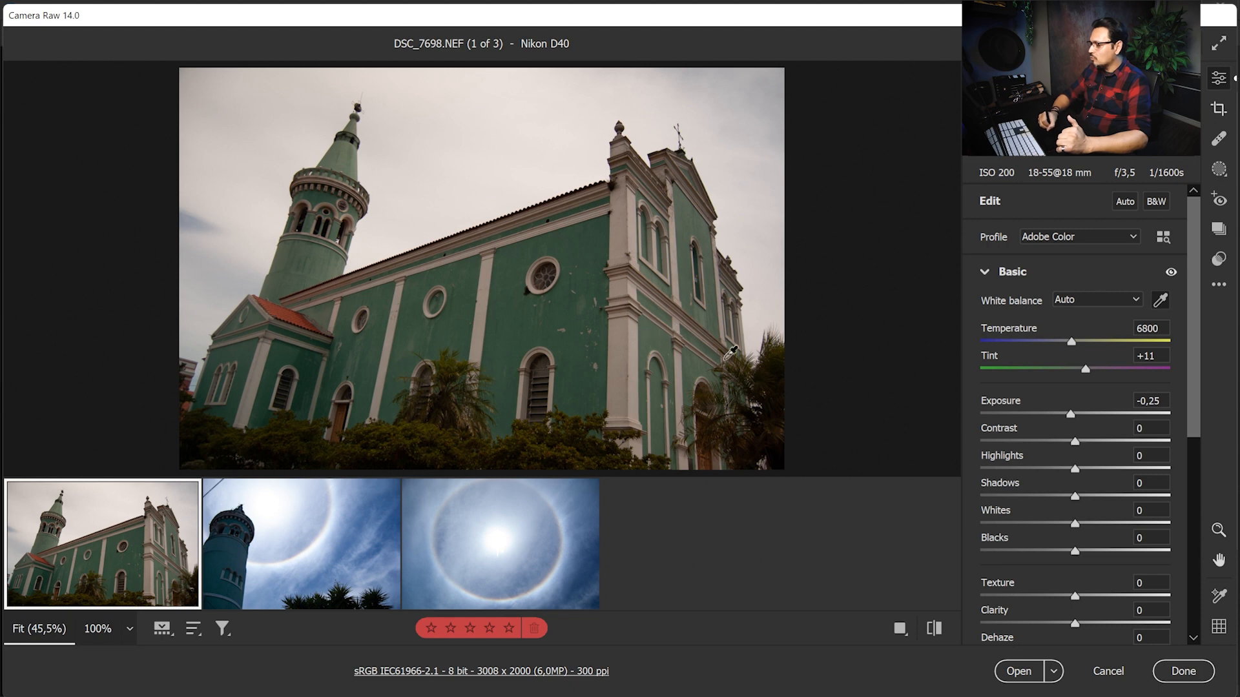
left_click(629, 355)
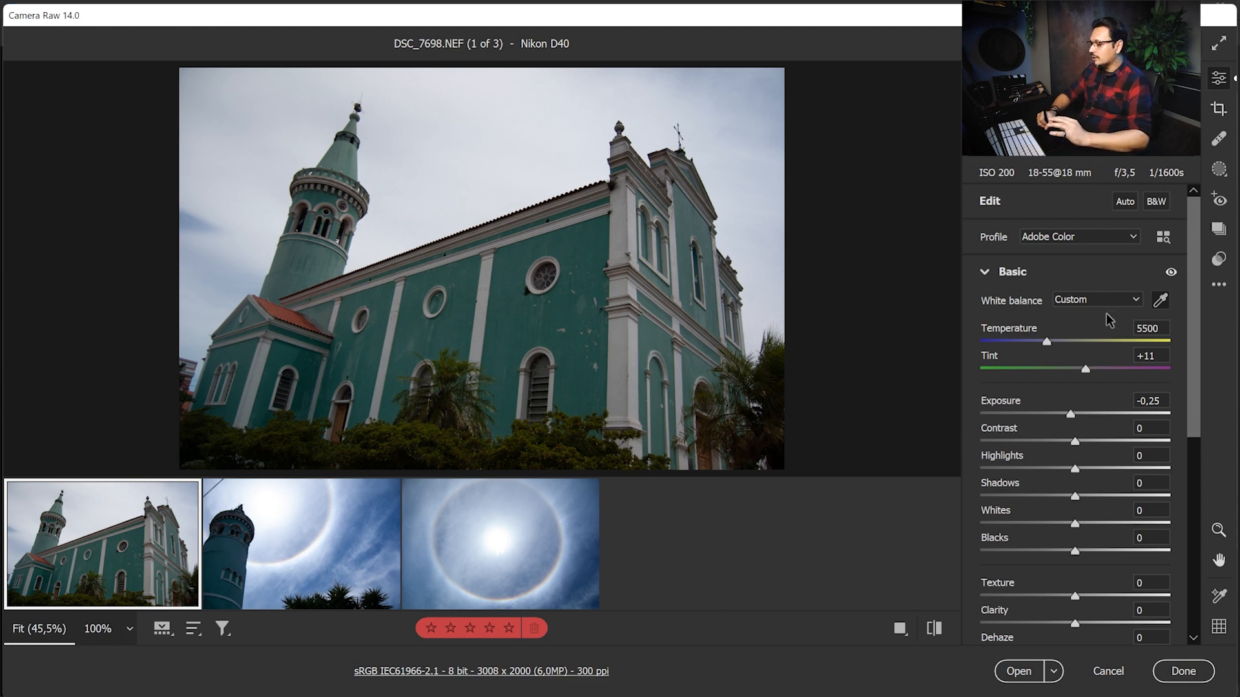
Create a Color Range mask on DSC_7698 by sampling the church's teal side wall
left_click(1225, 173)
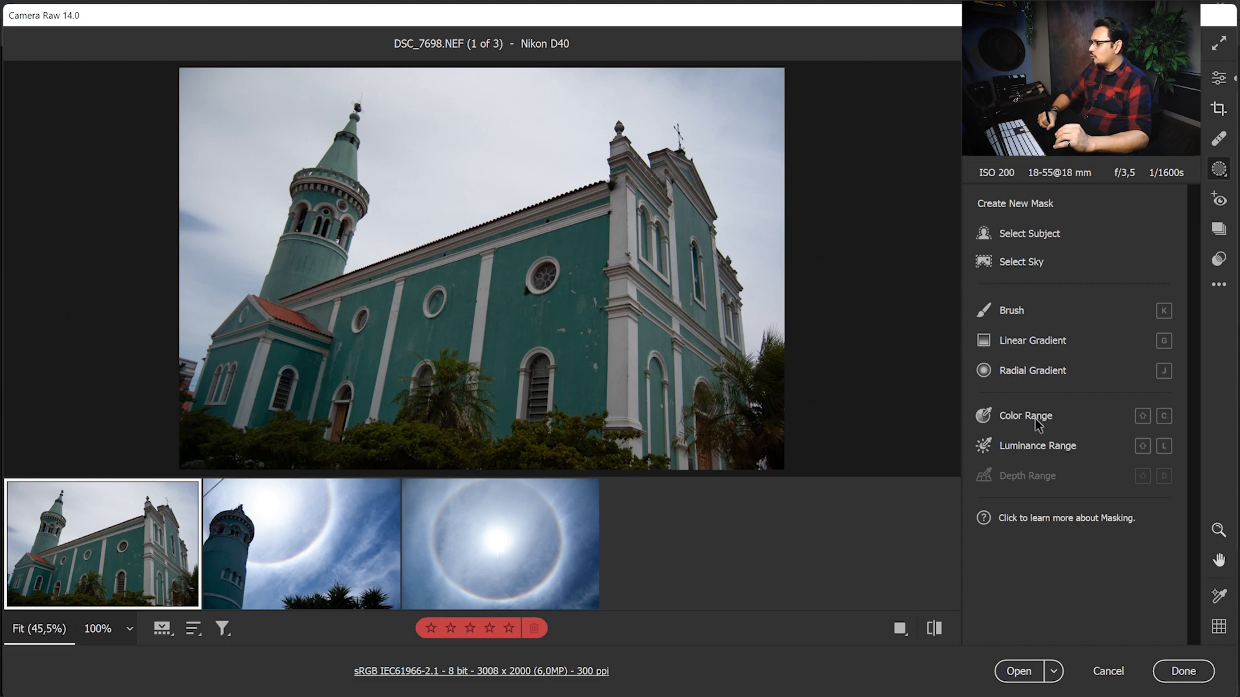
mouse_move(1014, 423)
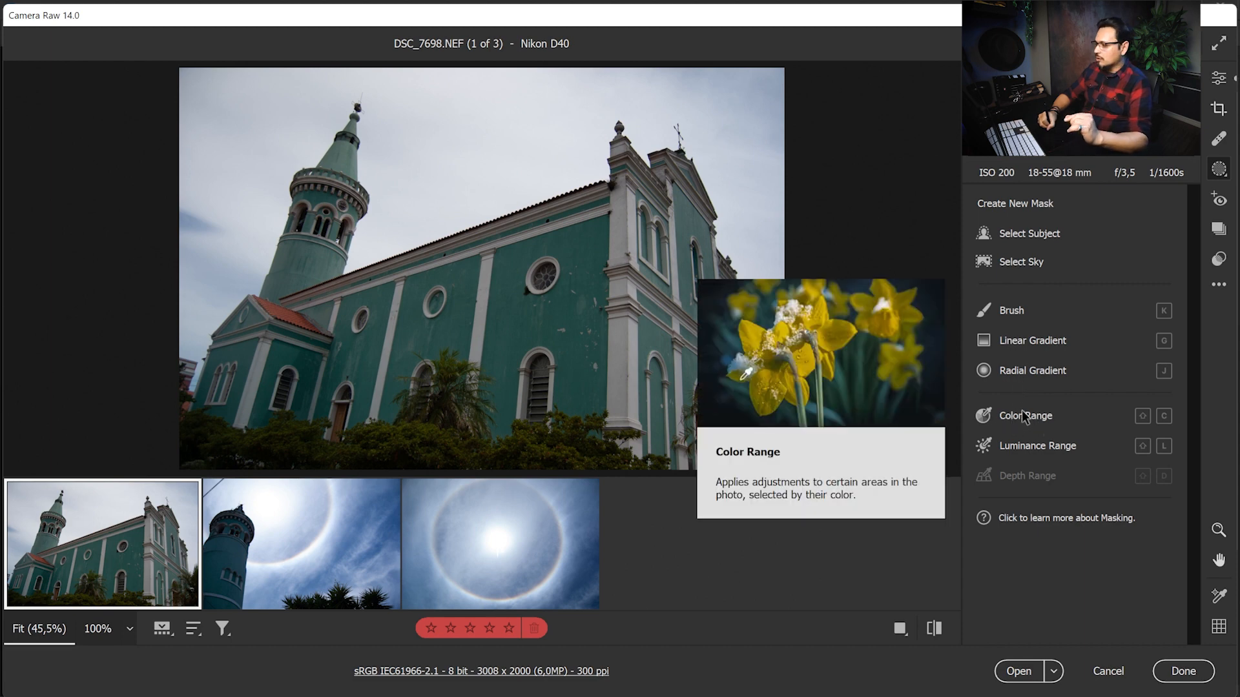
left_click(1046, 421)
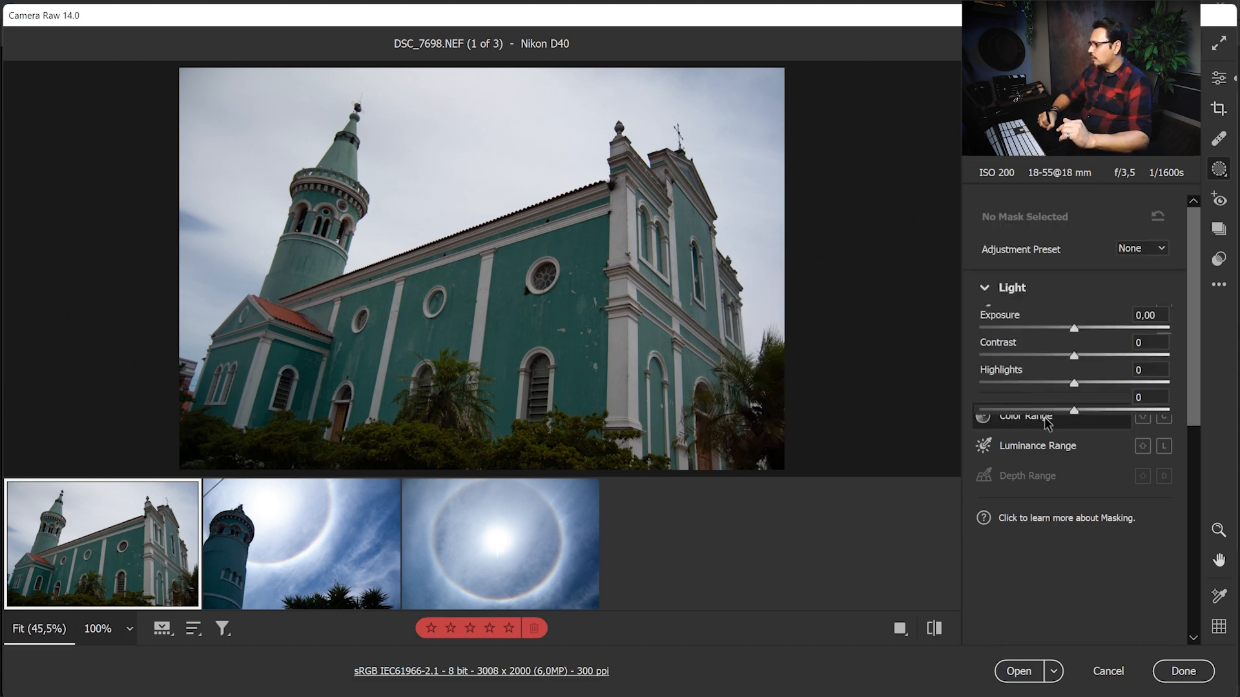
left_click(507, 316)
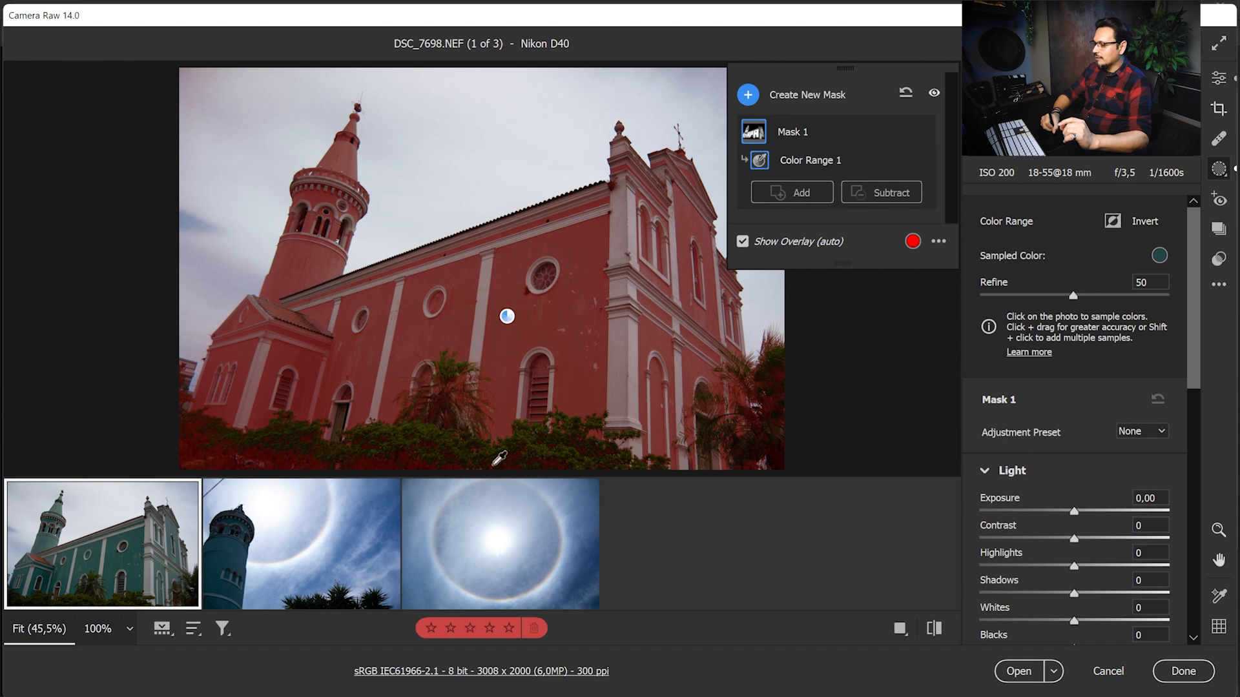
Subtract the bushes along the photo's lower edge from Mask 1 with a size 10 brush
left_click(886, 193)
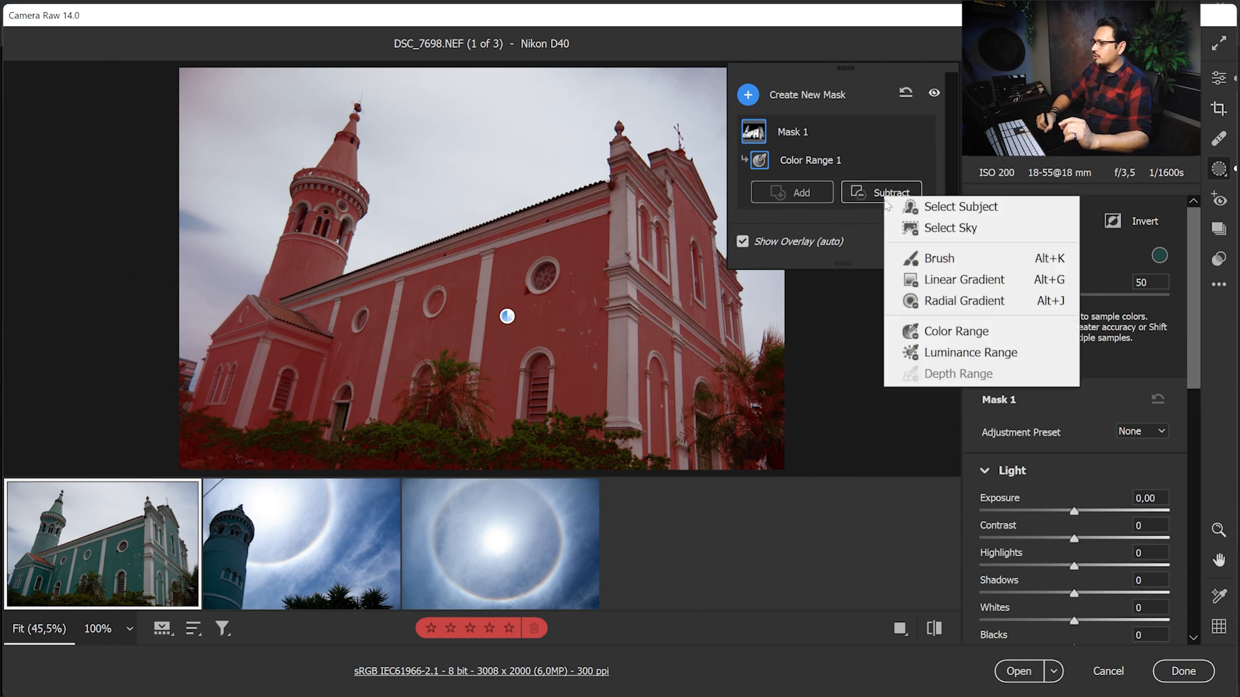
left_click(961, 261)
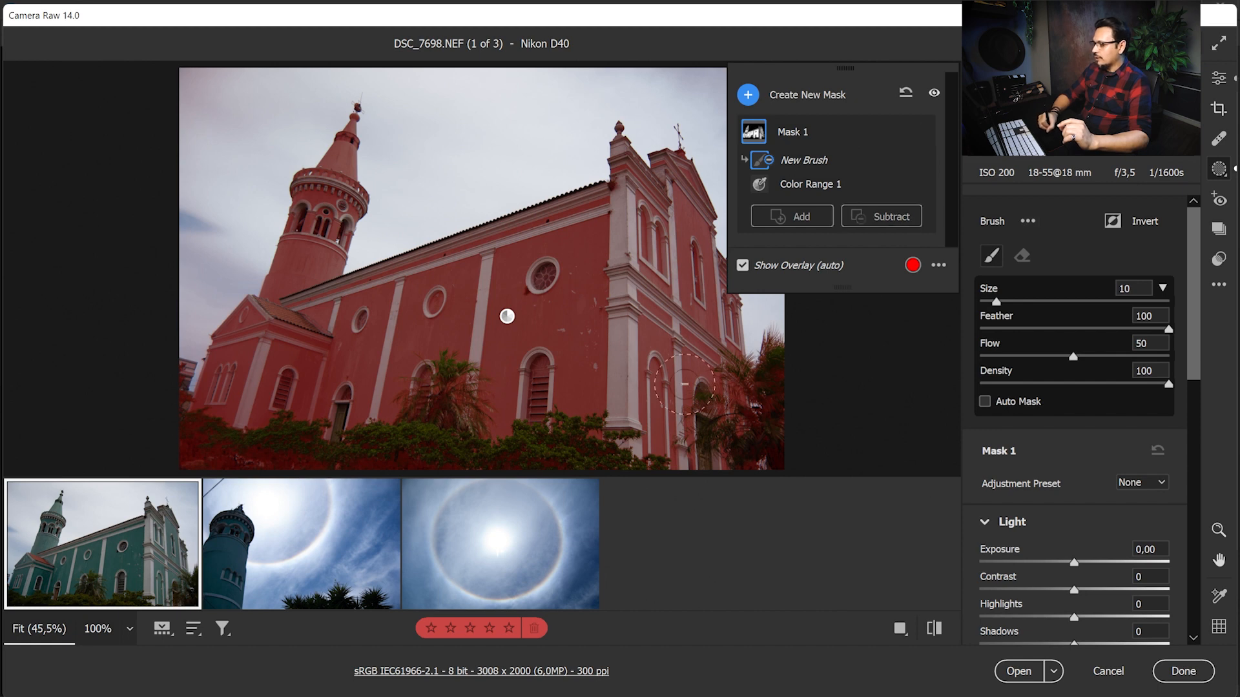
left_click_drag(565, 466, 394, 468)
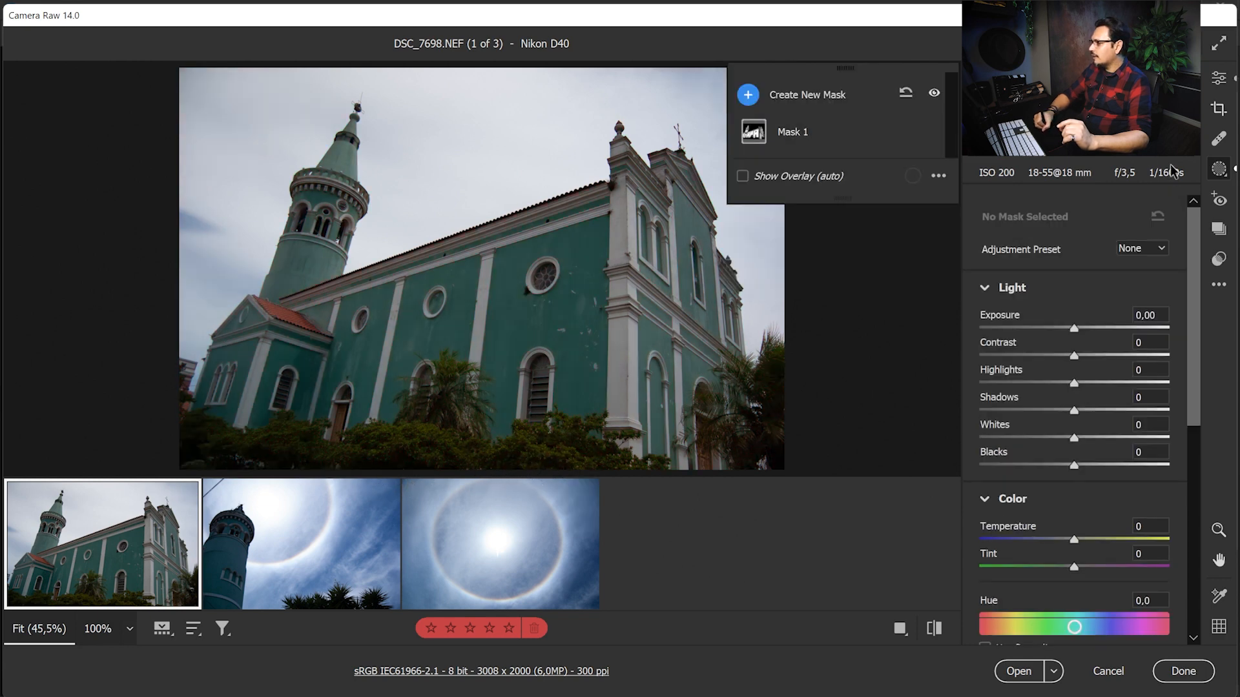
left_click(851, 129)
left_click(800, 169)
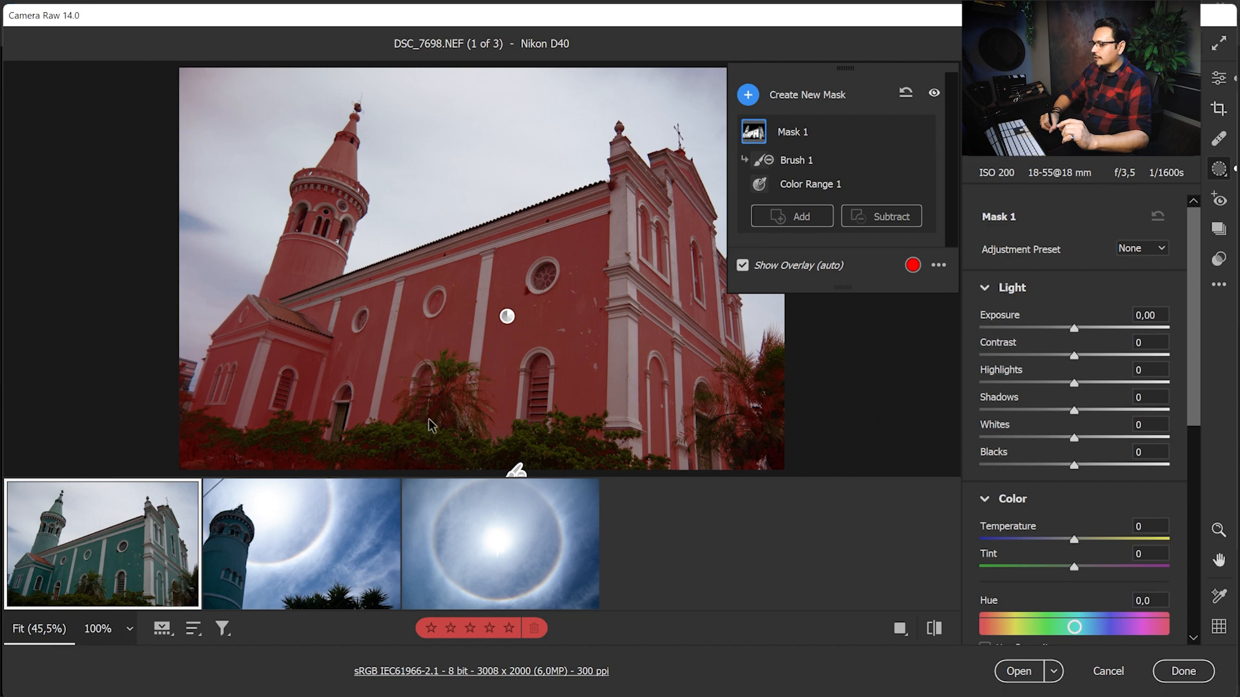
mouse_move(428, 441)
left_mouse_down()
mouse_move(404, 464)
mouse_move(249, 467)
mouse_move(285, 464)
left_mouse_up()
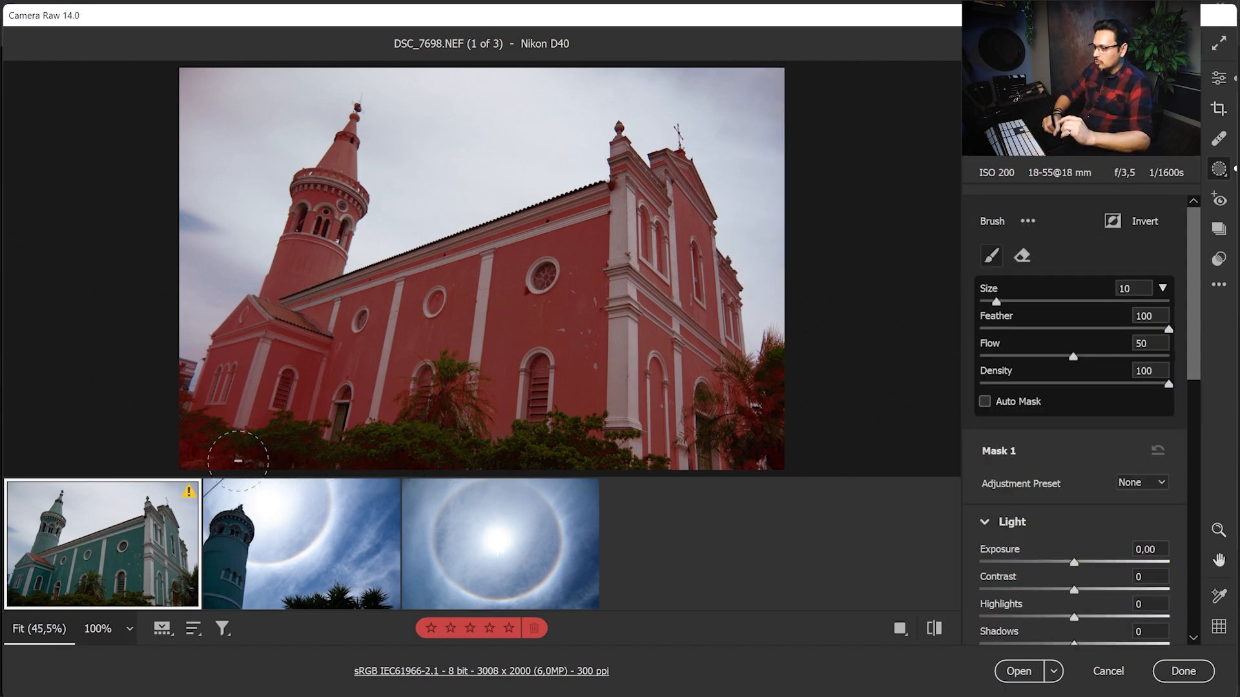
mouse_move(201, 450)
left_mouse_down()
mouse_move(234, 456)
mouse_move(226, 431)
left_mouse_up()
Reduce the subtracting brush to size 8 and remove the remaining lower bushes and right-hand palm foliage from Mask 1
key("bracketleft")
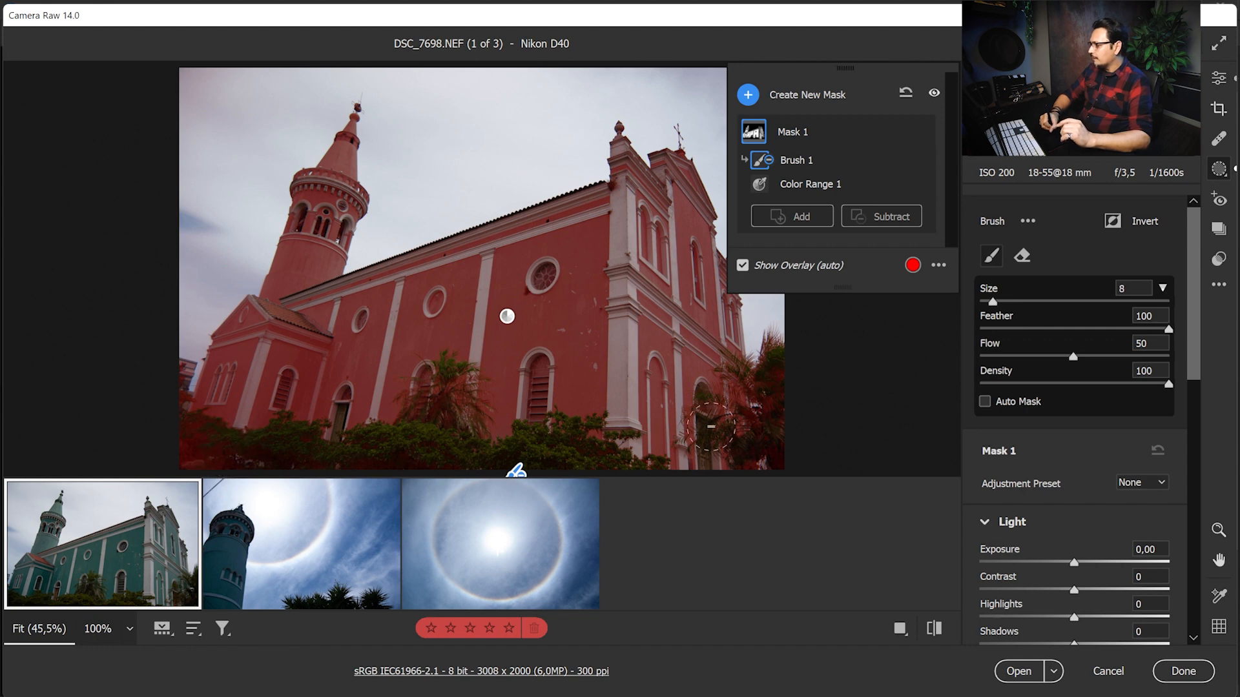
left_click_drag(174, 428, 189, 457)
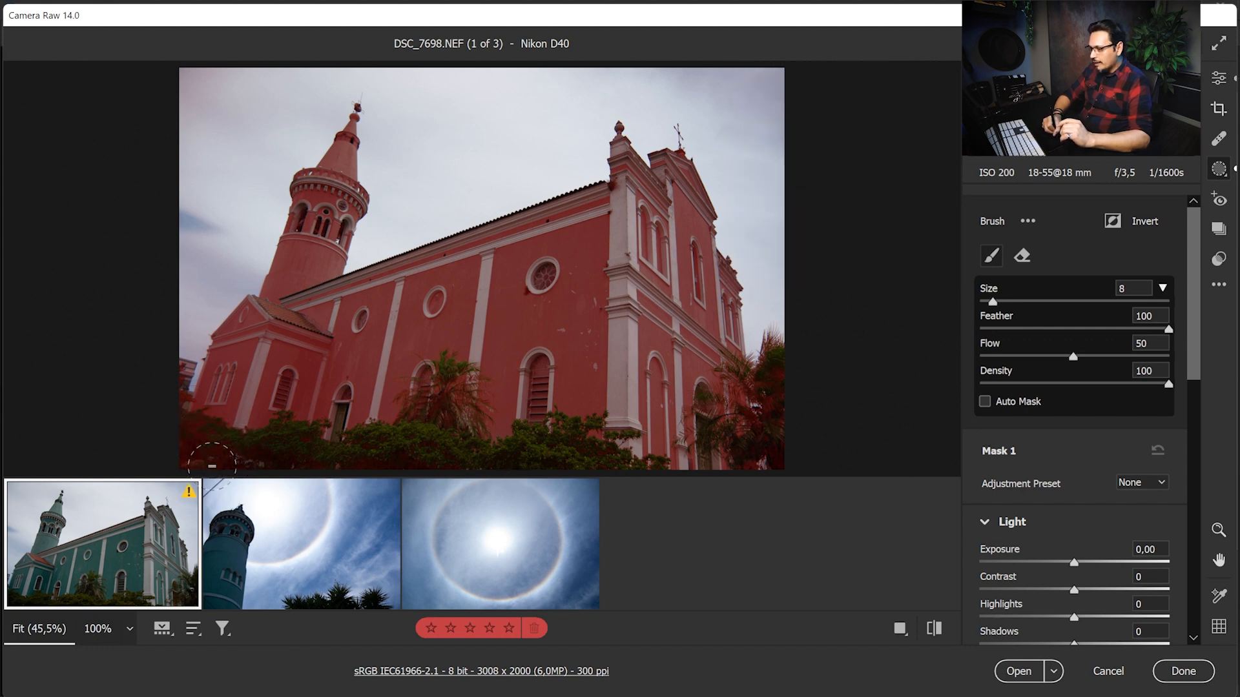
left_click_drag(167, 424, 246, 472)
mouse_move(271, 476)
left_mouse_down()
mouse_move(290, 483)
mouse_move(284, 471)
left_mouse_up()
mouse_move(272, 469)
left_mouse_down()
mouse_move(161, 445)
mouse_move(239, 474)
left_mouse_up()
left_click_drag(352, 475, 381, 475)
left_click_drag(381, 475, 490, 471)
mouse_move(491, 470)
left_mouse_down()
mouse_move(516, 467)
mouse_move(345, 466)
left_mouse_up()
left_click_drag(345, 466, 543, 471)
mouse_move(803, 355)
left_mouse_down()
mouse_move(792, 462)
mouse_move(782, 388)
mouse_move(782, 421)
left_mouse_up()
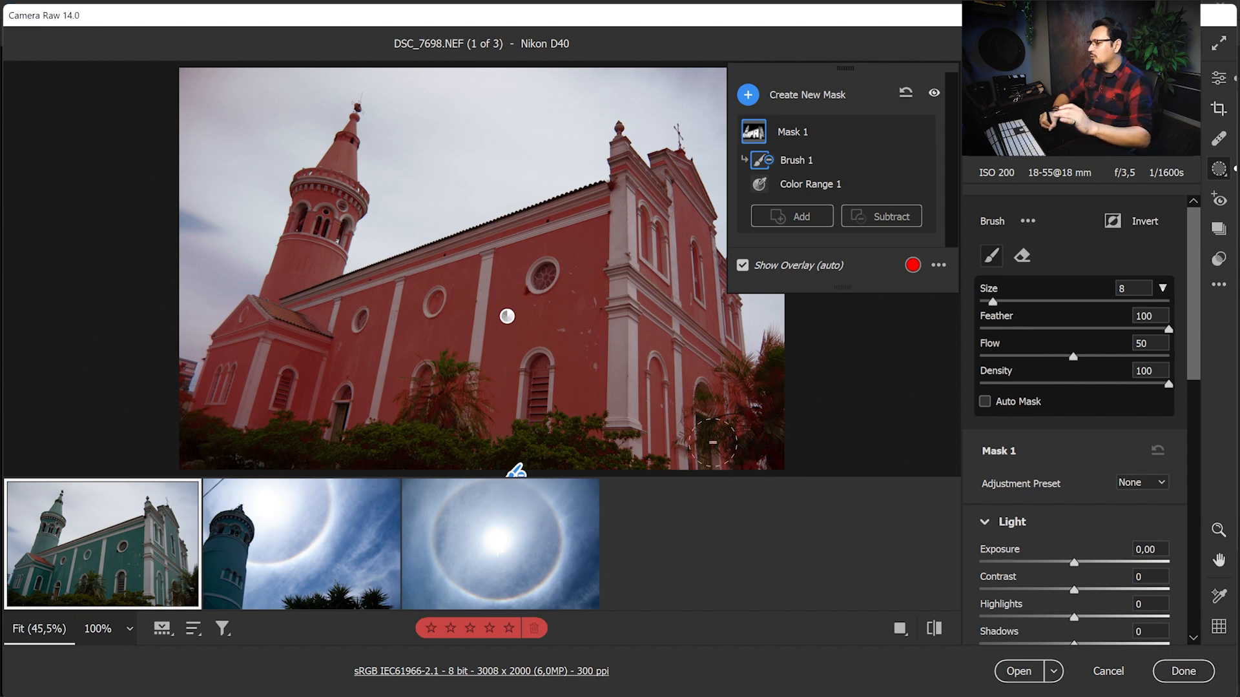
mouse_move(801, 390)
left_mouse_down()
mouse_move(787, 366)
mouse_move(794, 406)
mouse_move(786, 364)
mouse_move(788, 449)
left_mouse_up()
left_click_drag(792, 426, 781, 498)
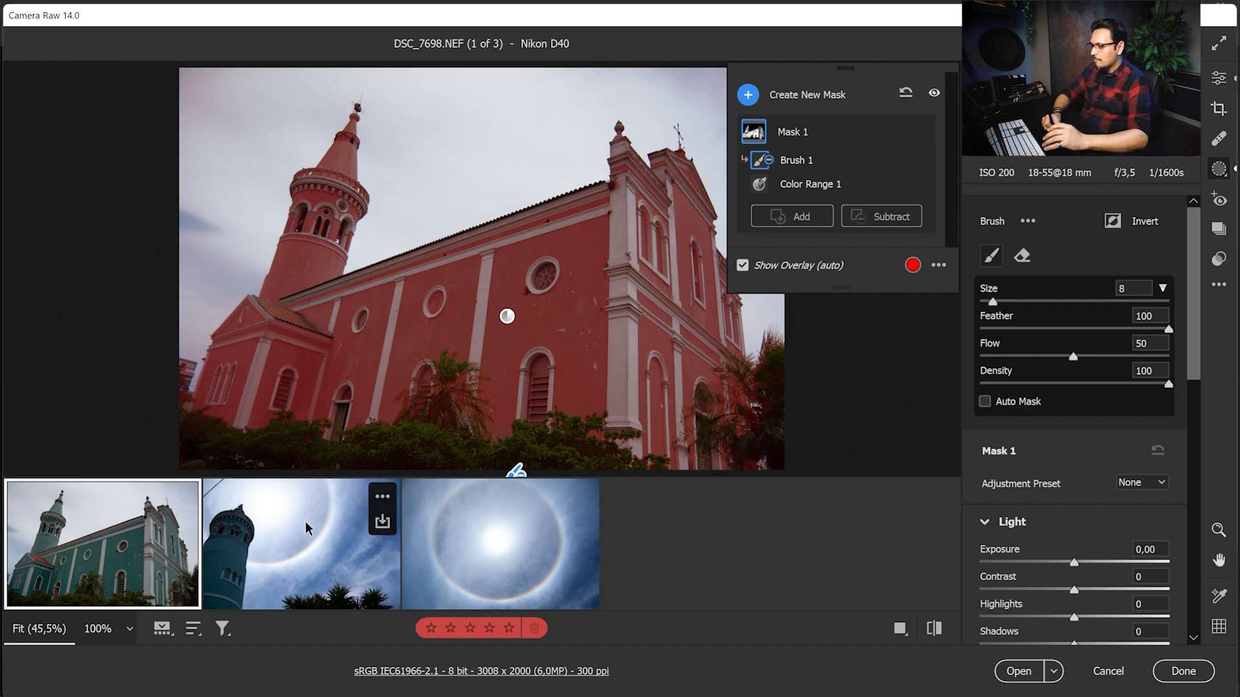
left_click_drag(599, 462, 595, 500)
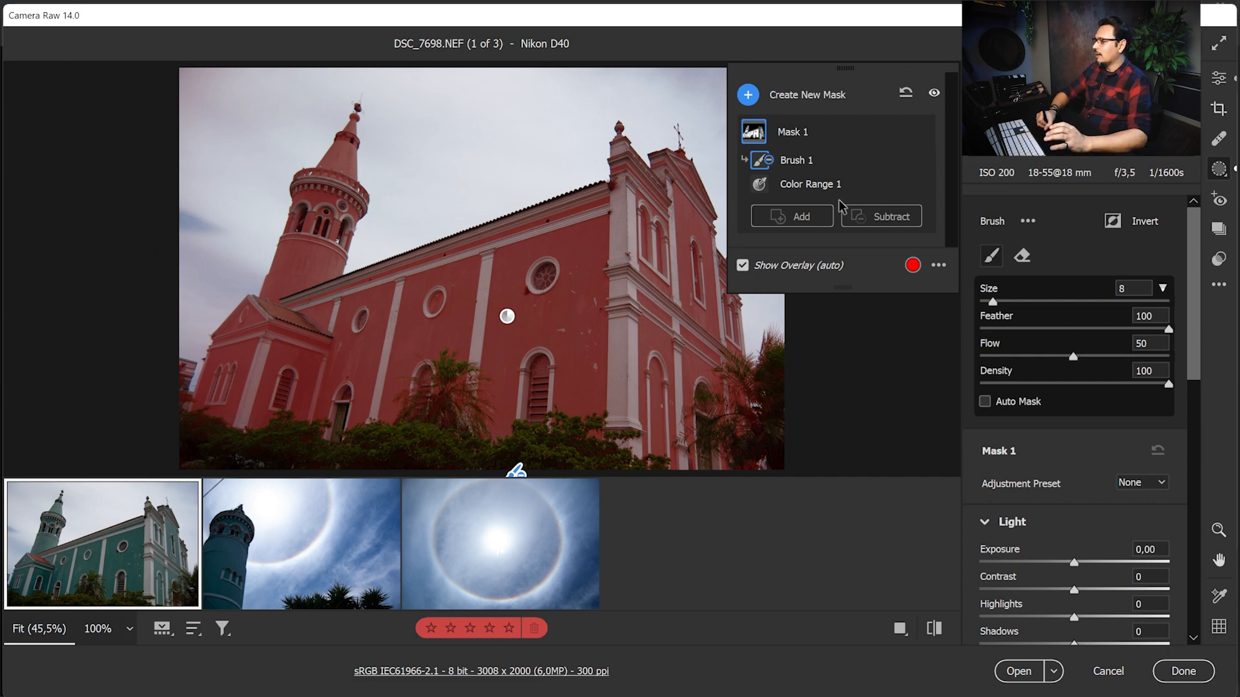
Set Mask 1's exposure to +0,40 and its temperature to -34 to brighten and cool the church walls
left_click_drag(1073, 563, 1085, 568)
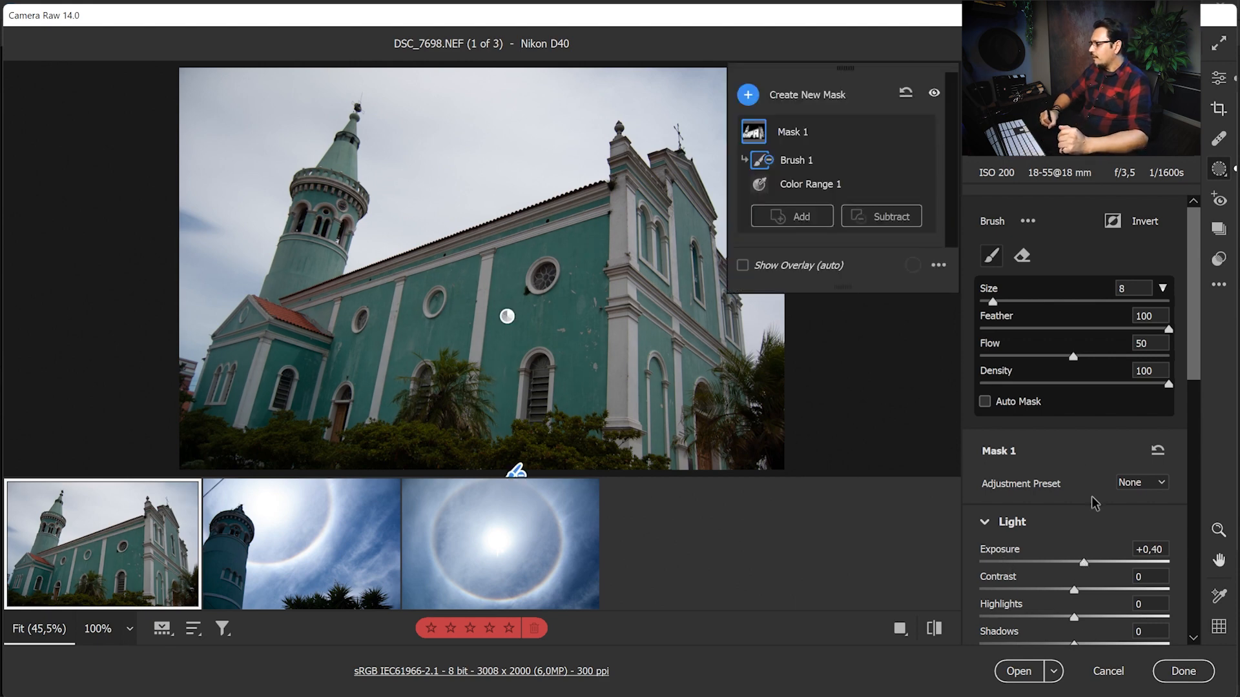
left_click_drag(1194, 360, 1192, 417)
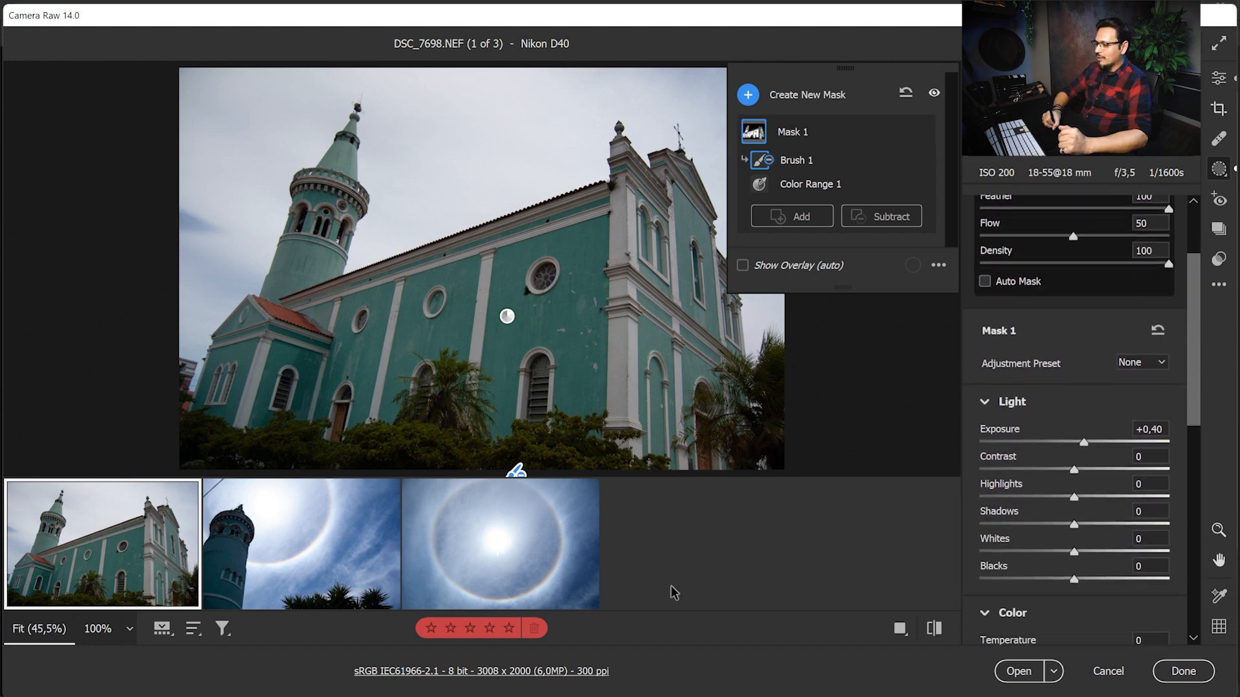
mouse_move(244, 554)
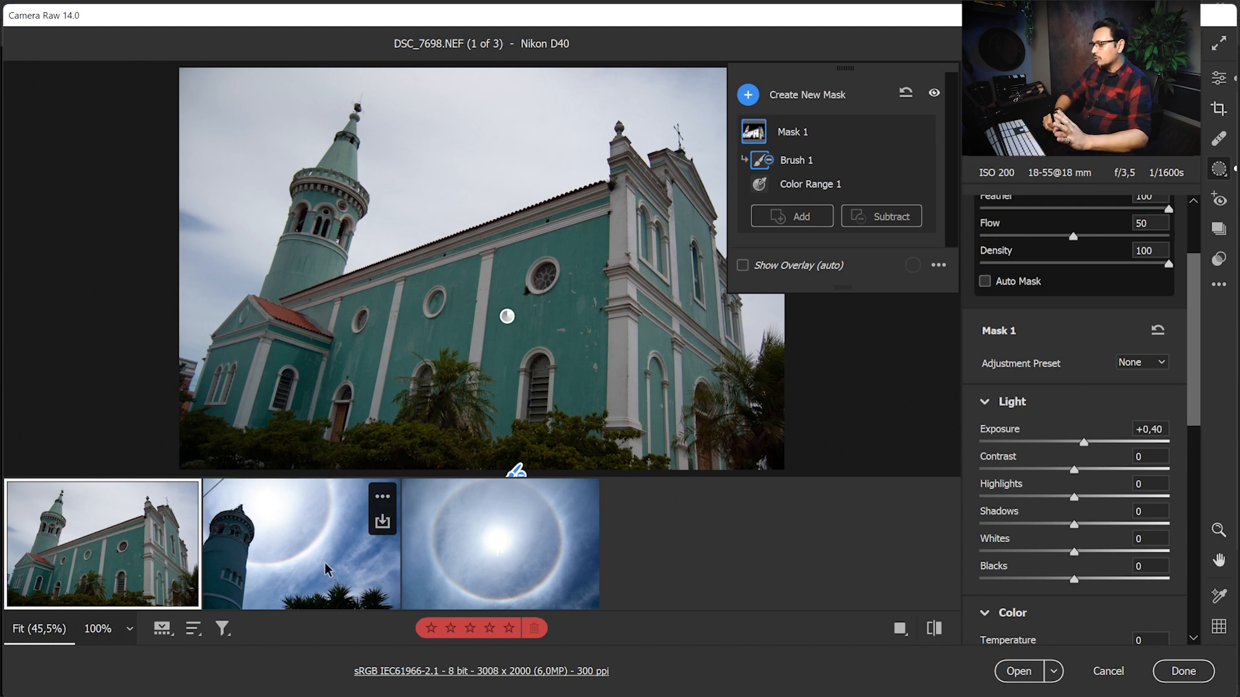
left_click_drag(1190, 370, 1192, 429)
left_click_drag(1076, 501, 1045, 508)
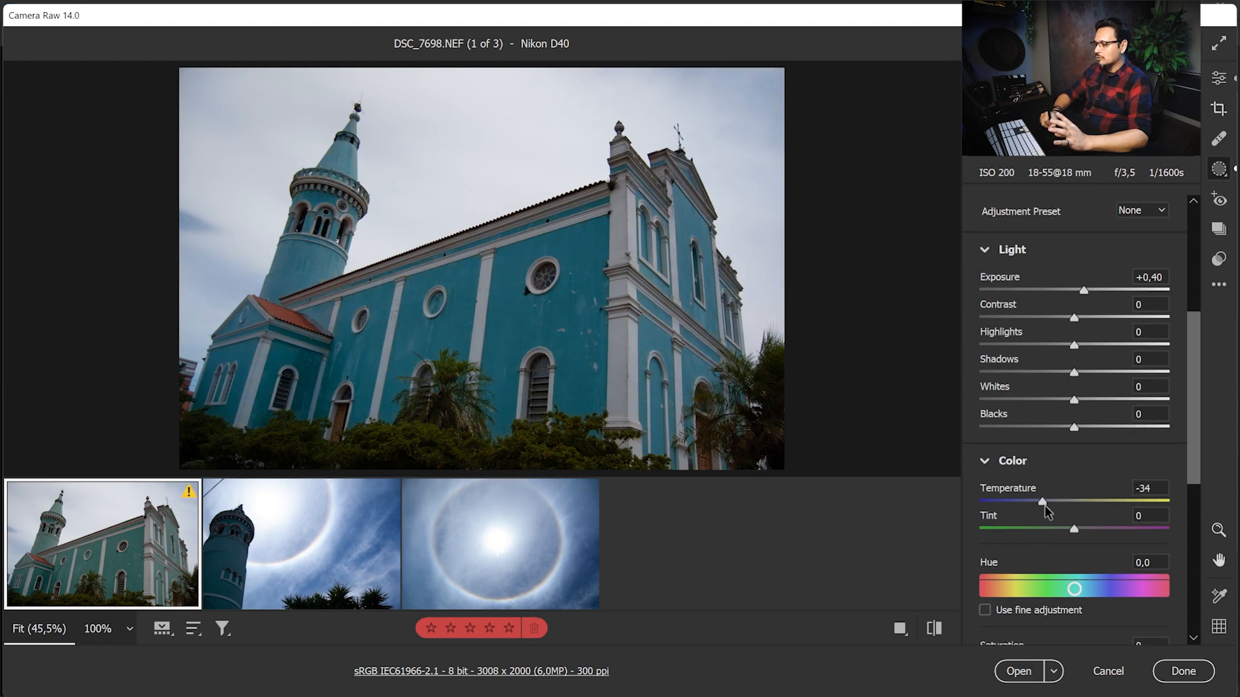
Add a linear gradient mask over the bushes rising from the photo's lower edge and set its exposure to +1,05
left_click_drag(1045, 505, 1045, 507)
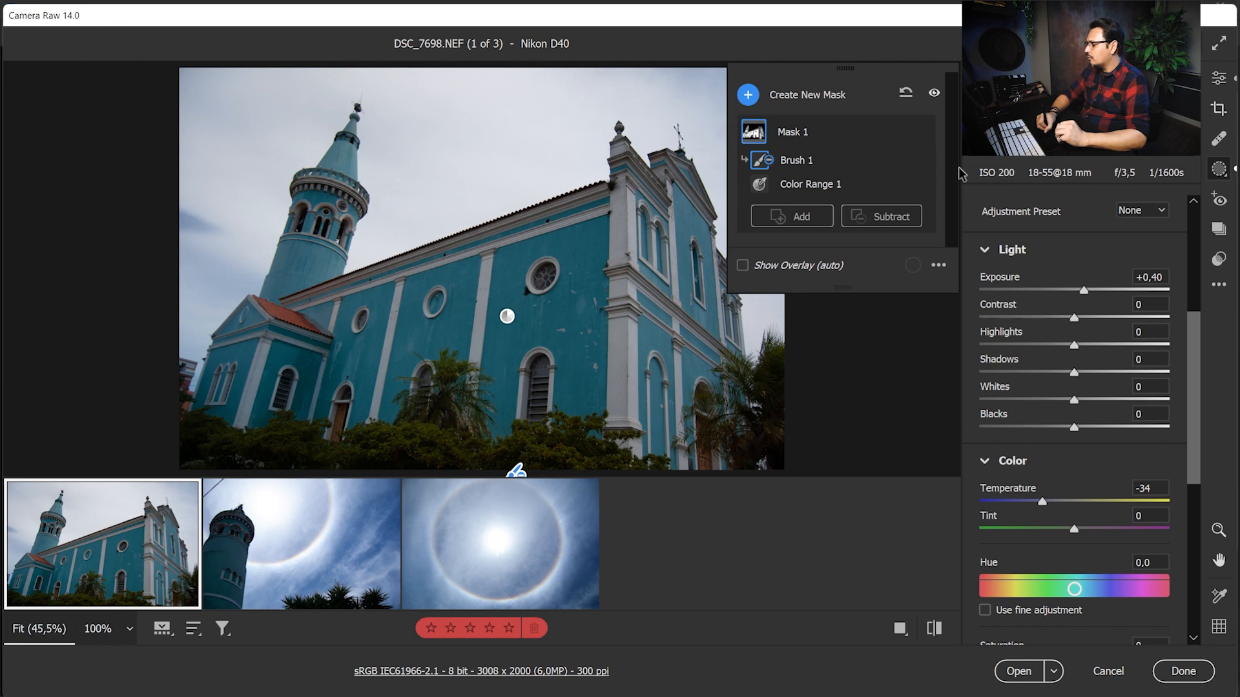
left_click(1219, 80)
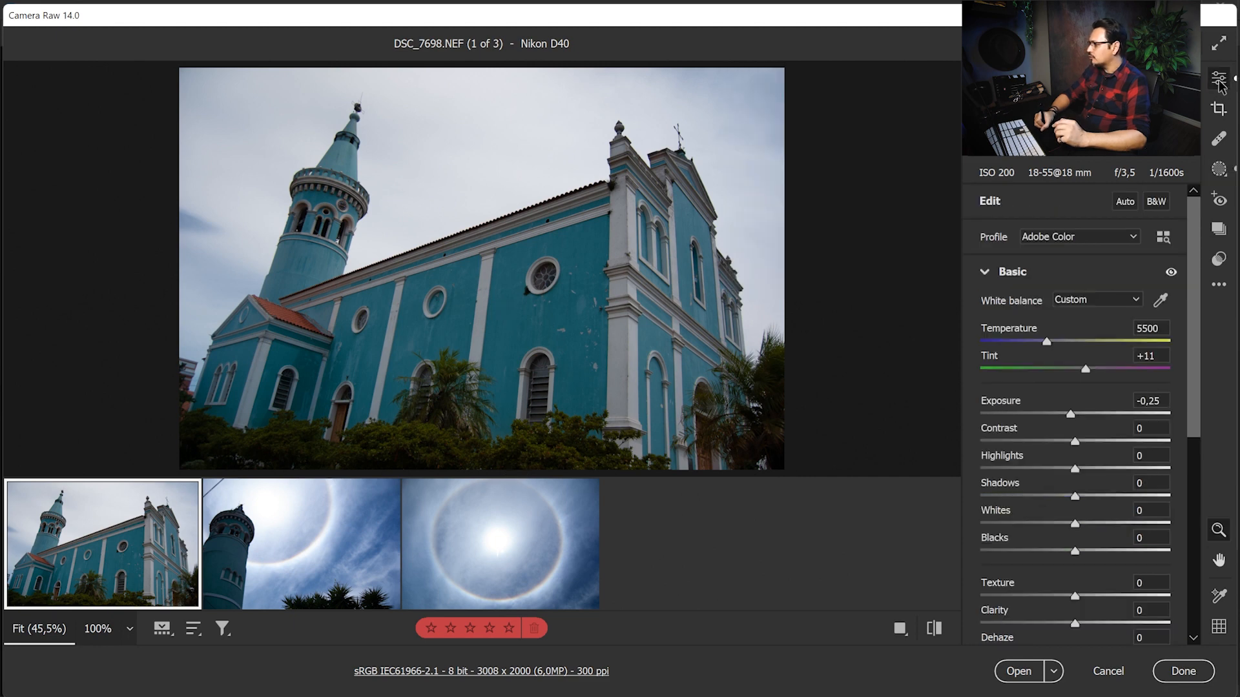
left_click(1219, 169)
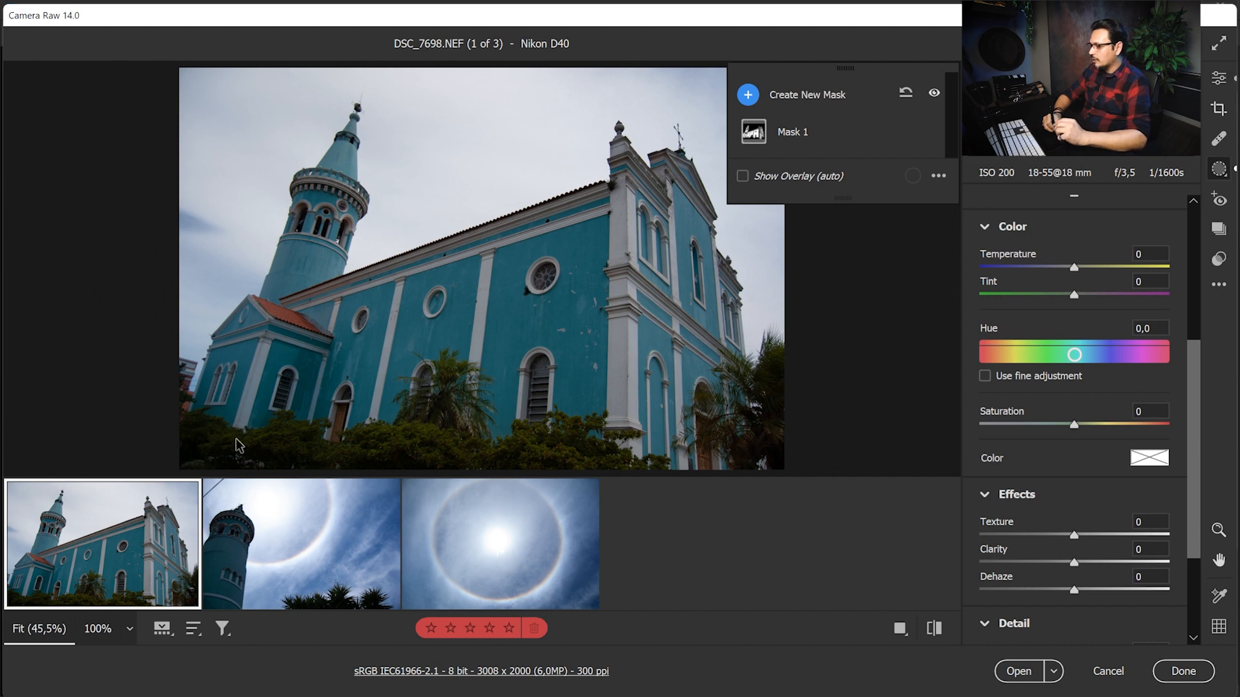
left_click(749, 96)
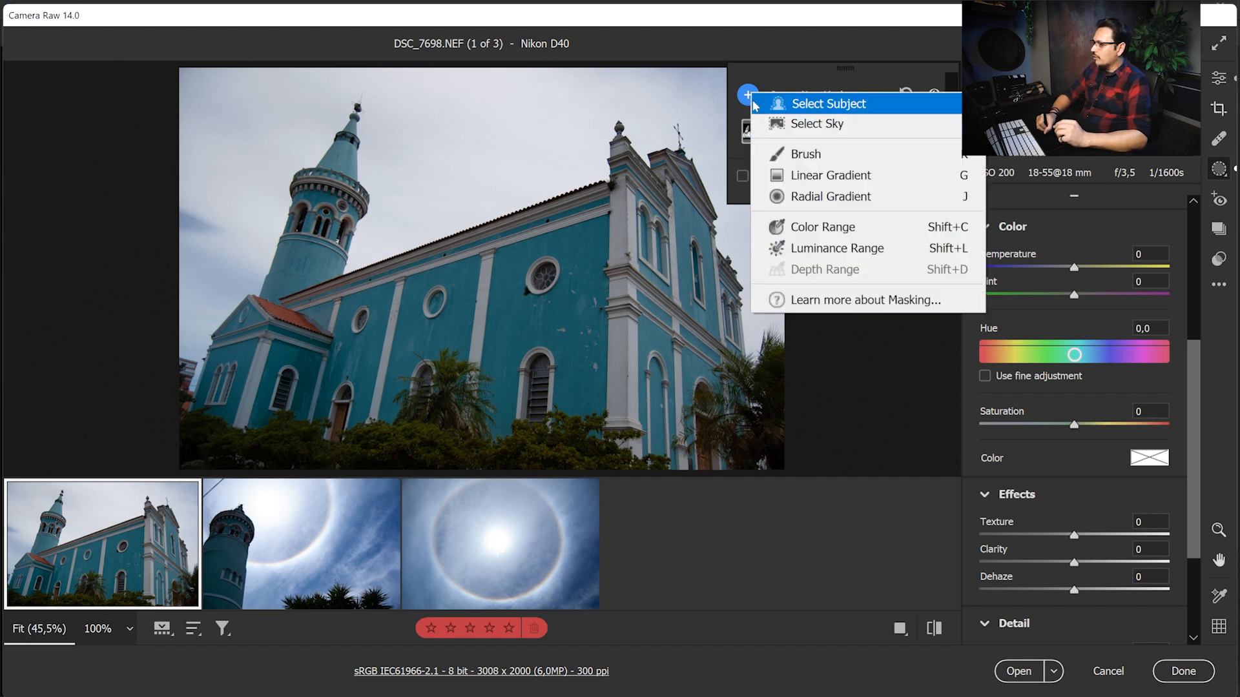
left_click(853, 180)
left_click_drag(377, 467, 394, 372)
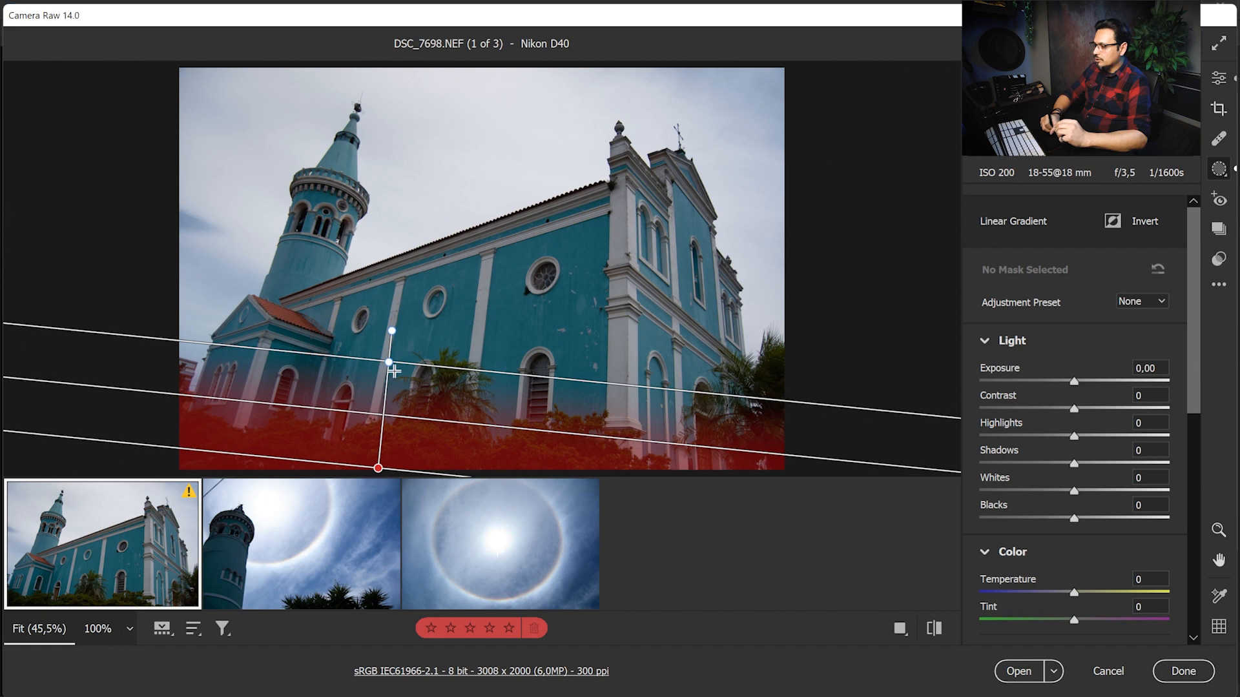
left_click_drag(1074, 381, 1090, 385)
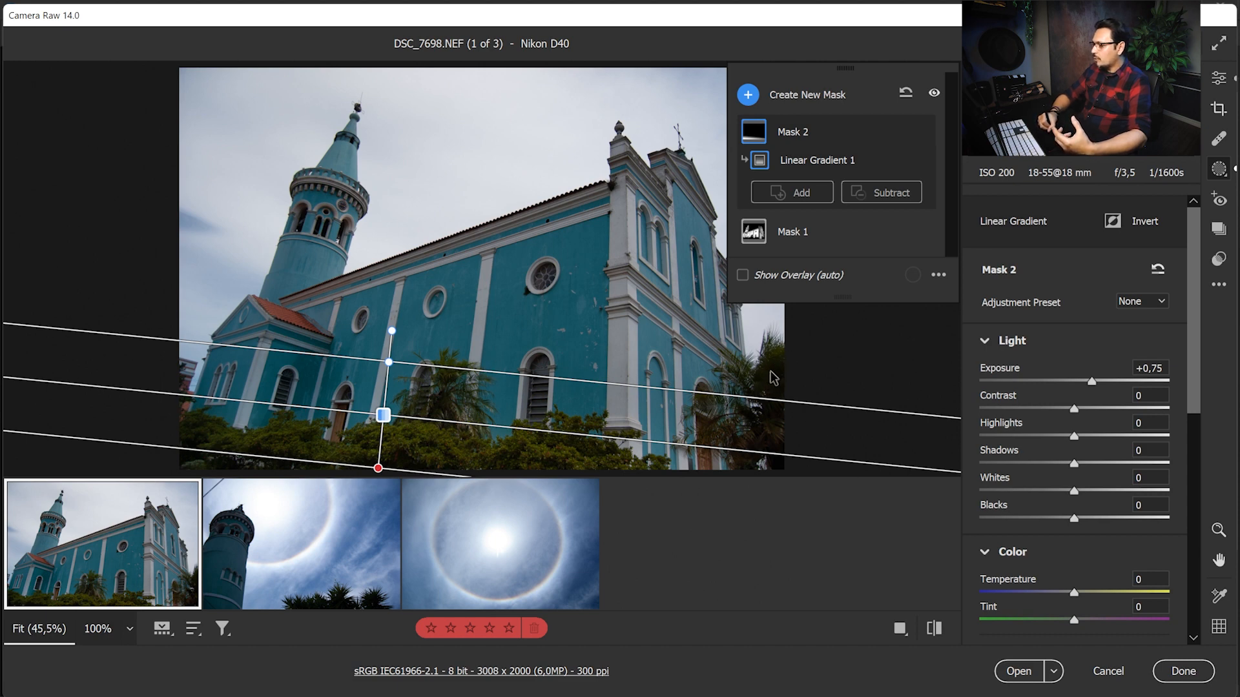
left_click_drag(383, 415, 377, 421)
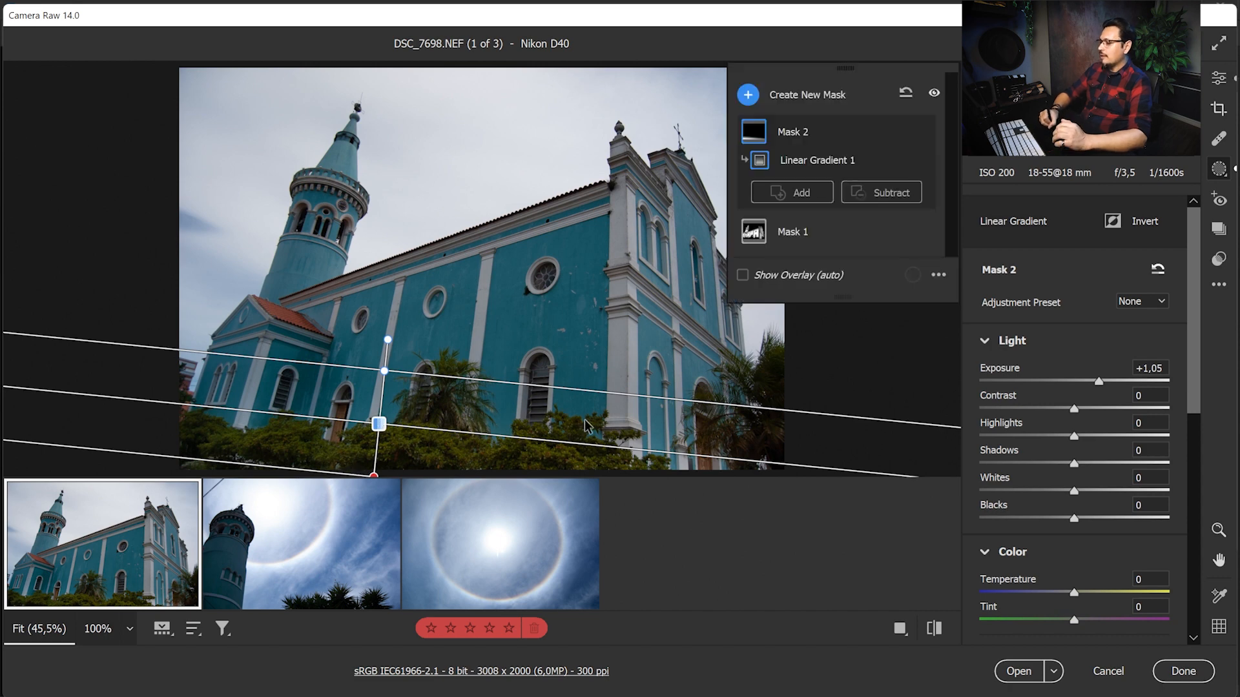
Select all three raw photos in the filmstrip and open them in Photoshop
key("shift")
left_click(317, 553, "shift")
left_click(472, 542, "shift")
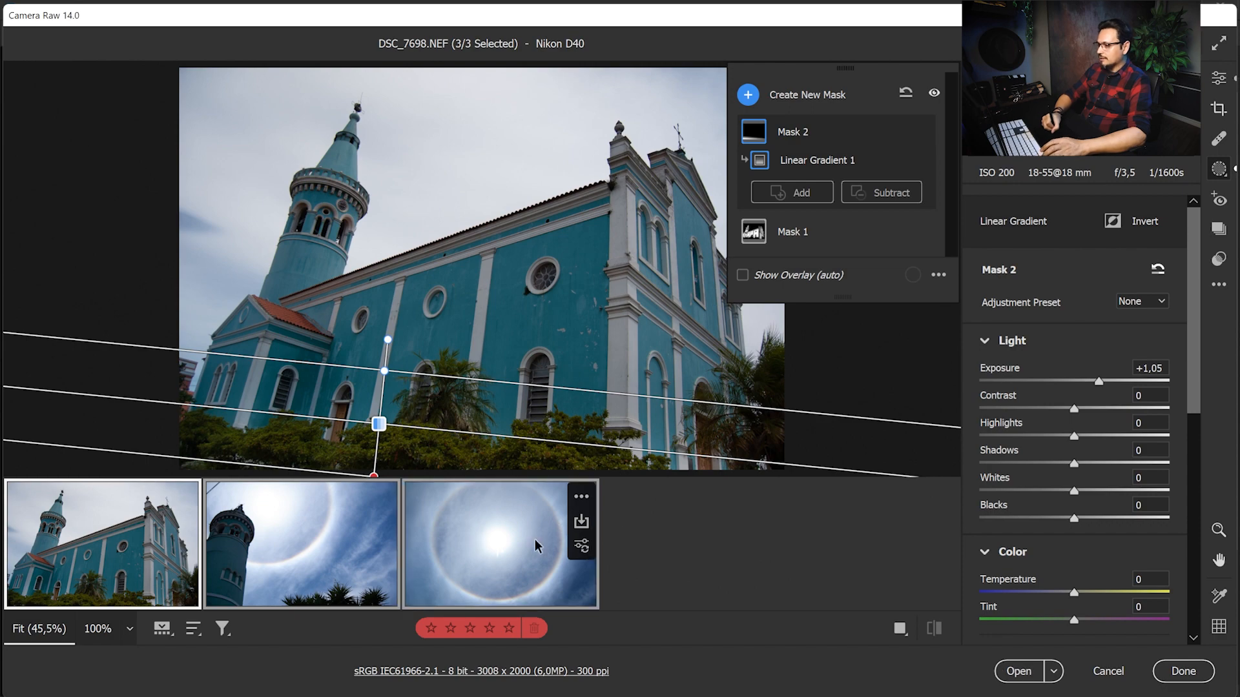
left_click(1026, 674)
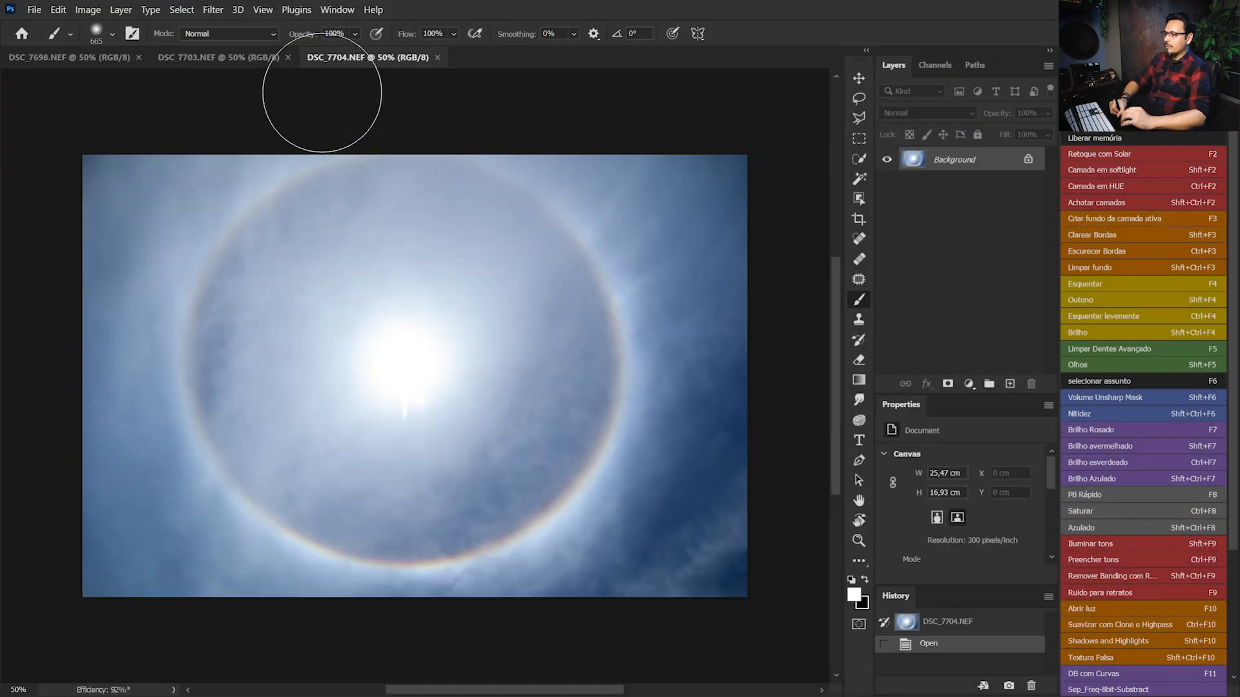
Switch to the DSC_7698 church document and duplicate its background layer
left_click(237, 57)
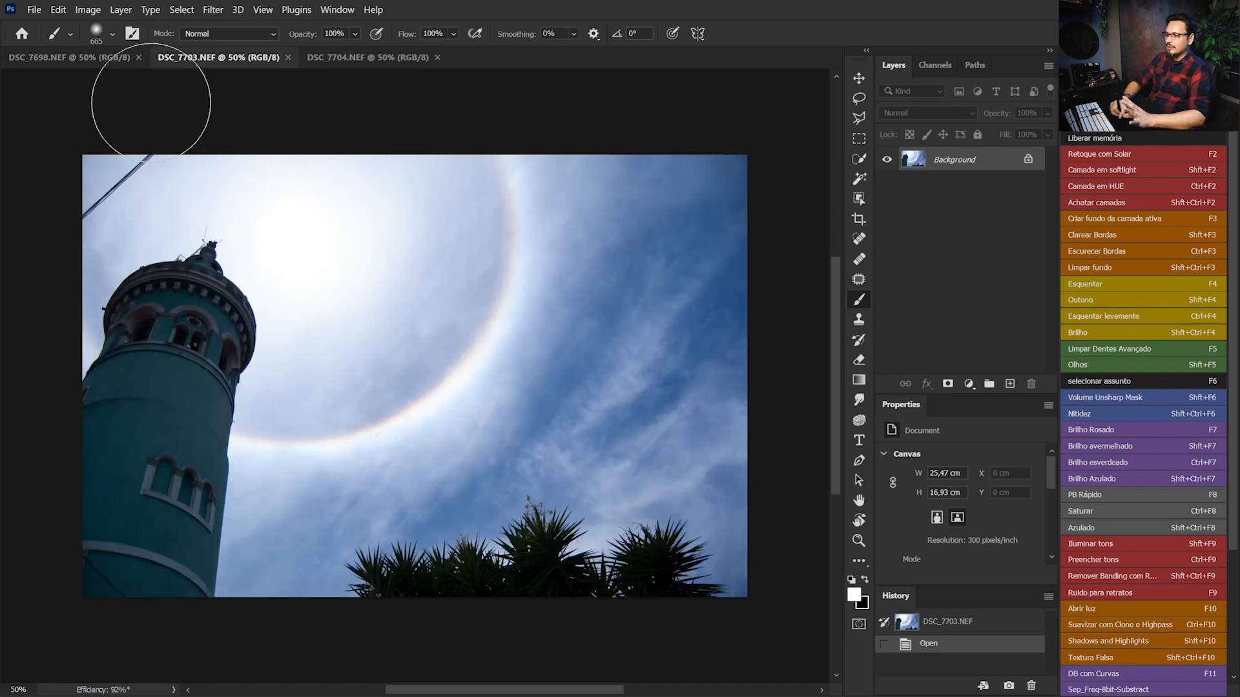
left_click(98, 58)
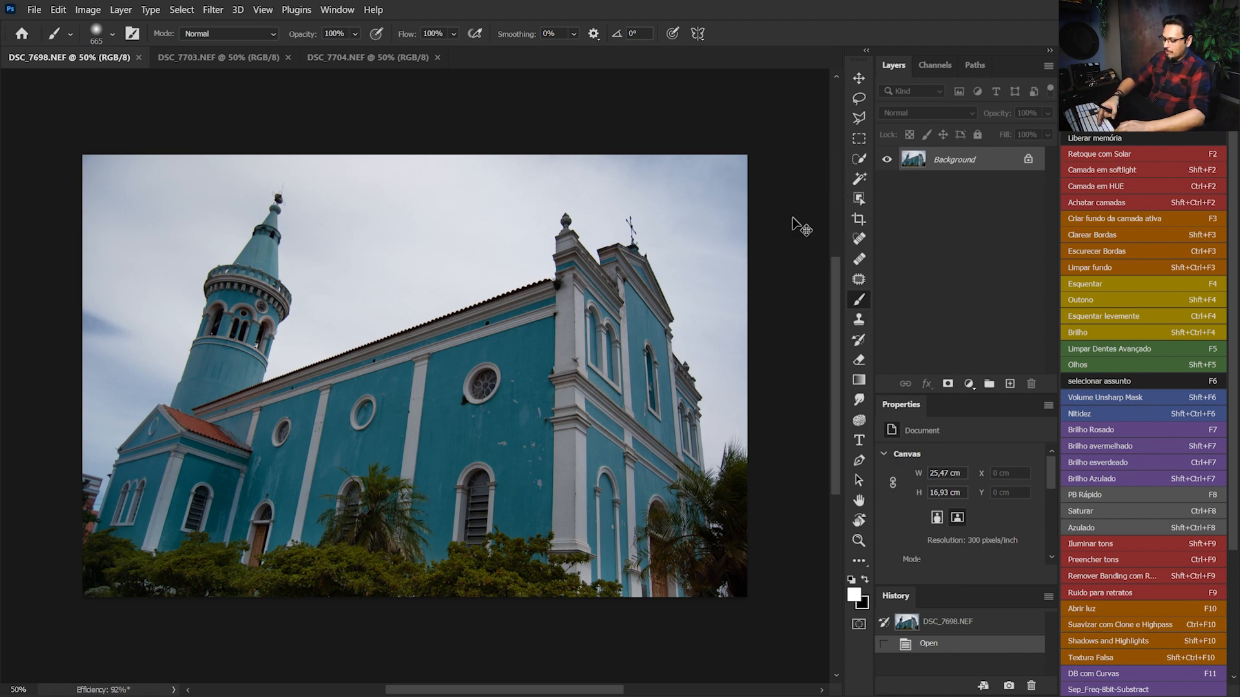
key("ctrl+j")
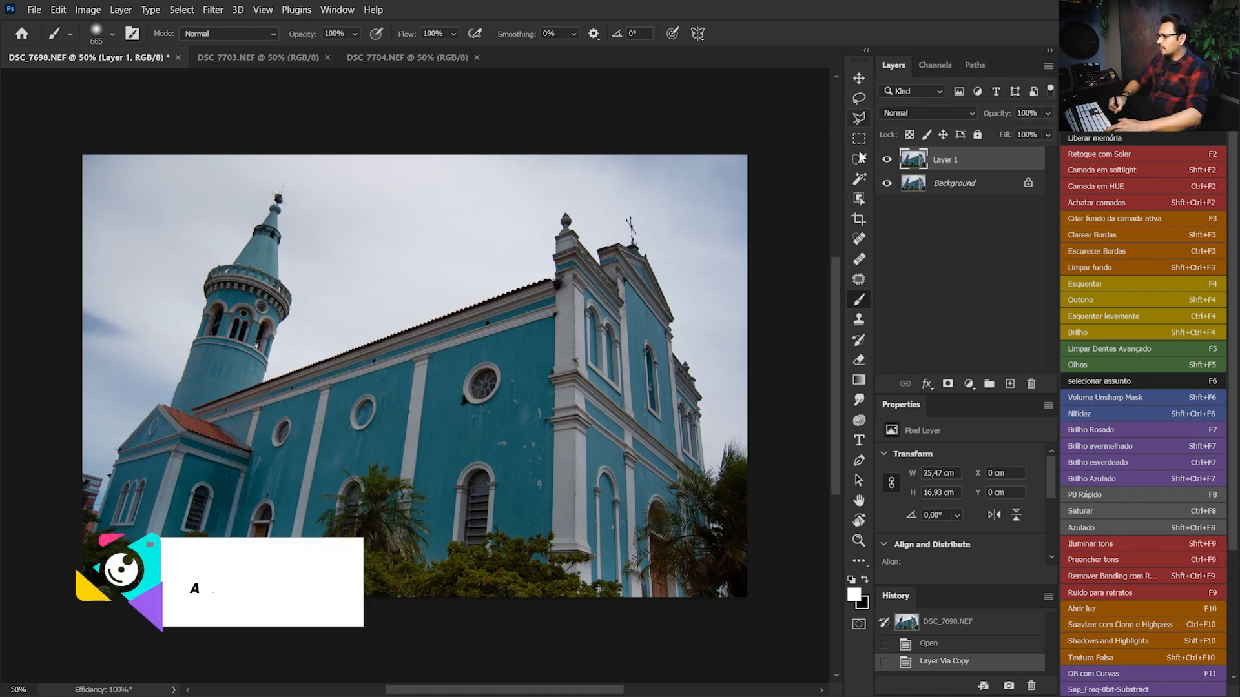
Crop the church photo to 4:5 at full width with Content-Aware on, extending the canvas upward to about 25,47 x 31,83 cm
left_click(859, 221)
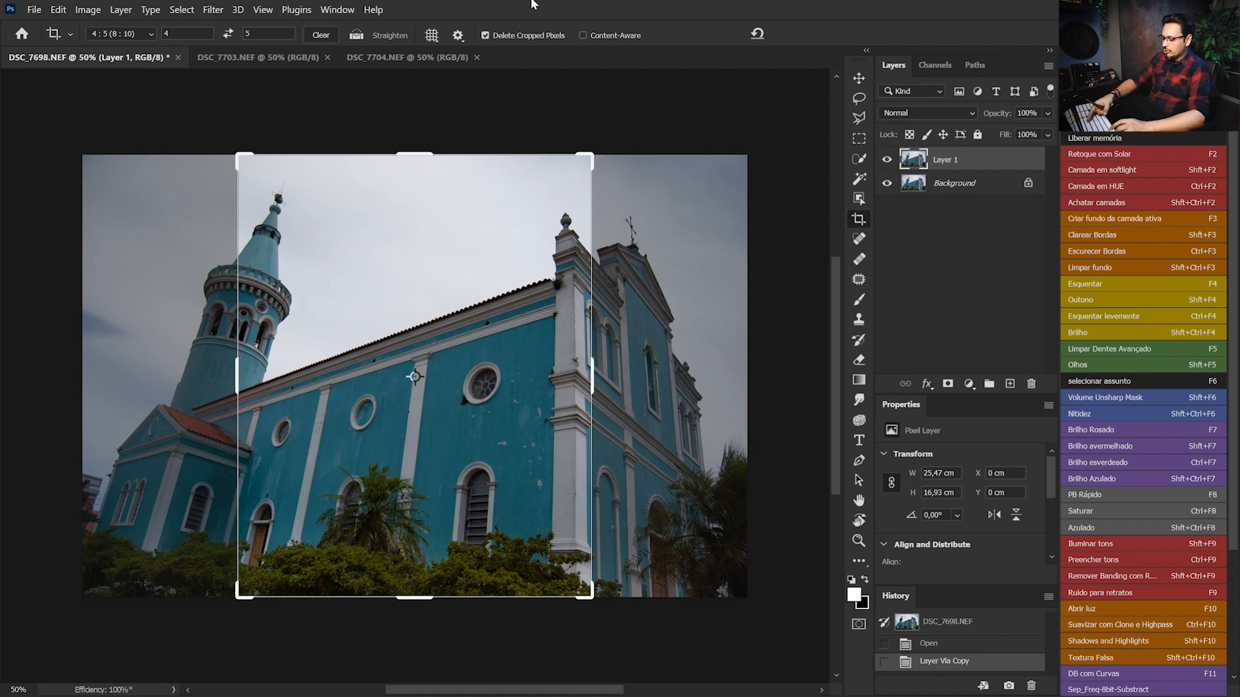
key("ctrl+minus")
key("ctrl+minus")
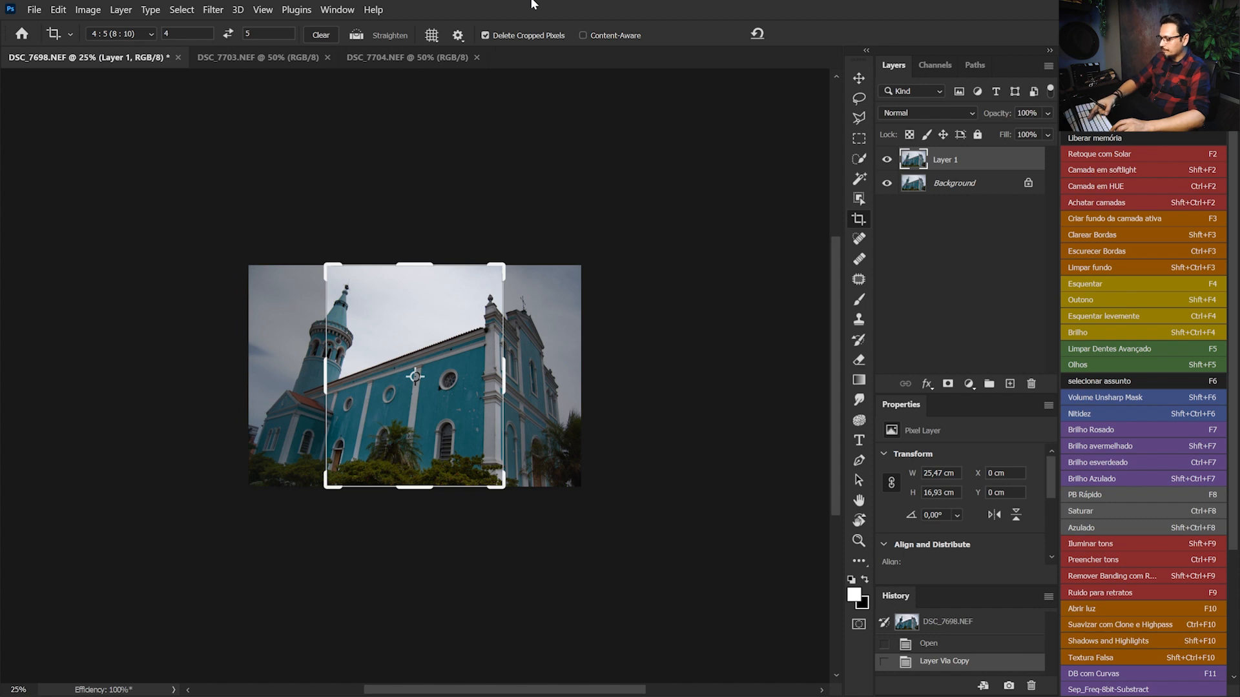
key("ctrl+minus")
left_click_drag(409, 296, 424, 237)
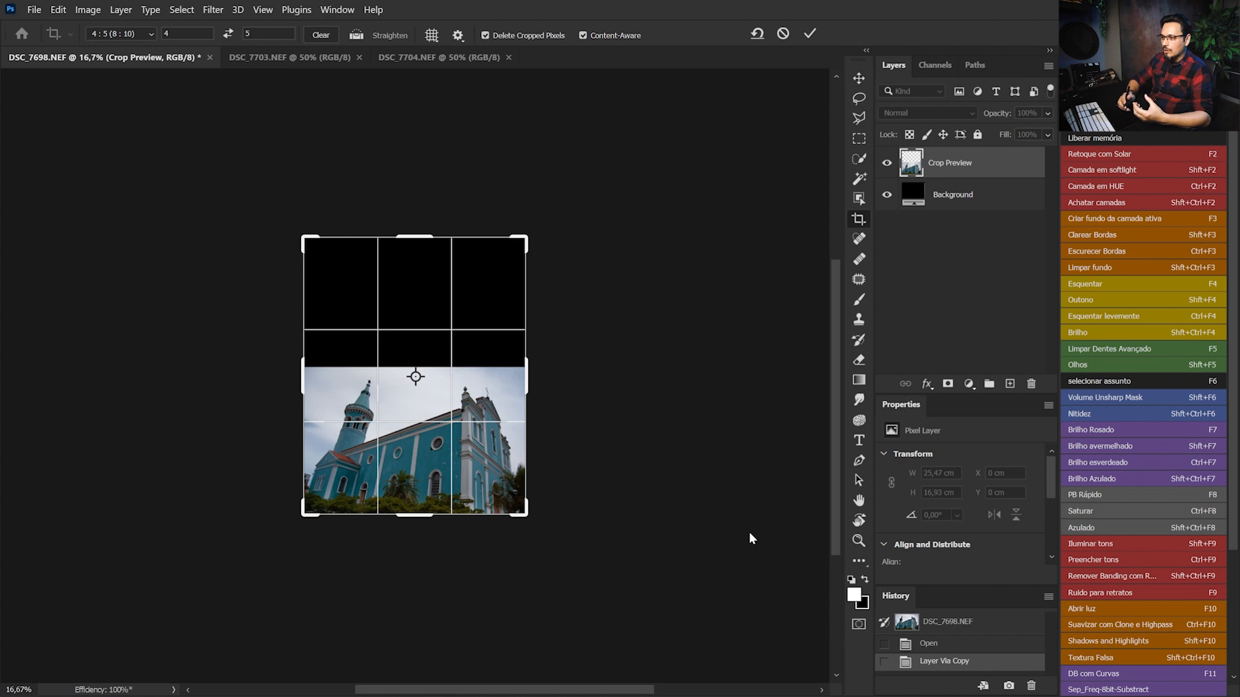
key("Return")
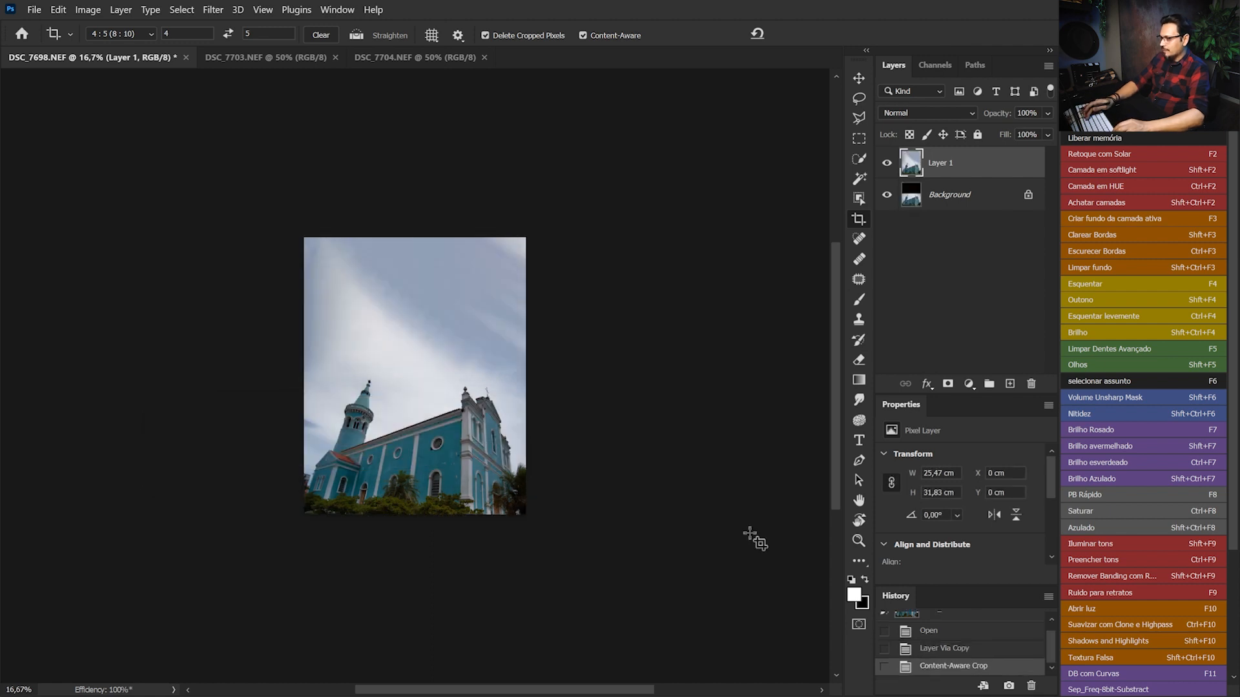
key("ctrl+plus")
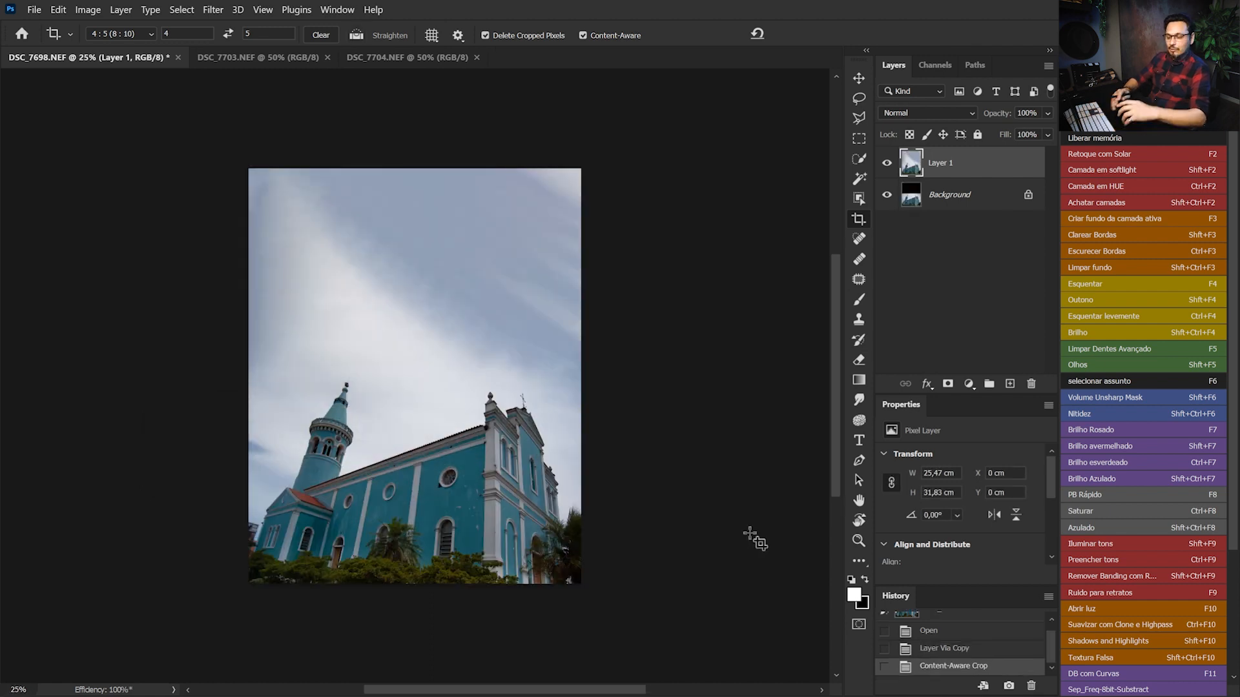
key("ctrl+plus")
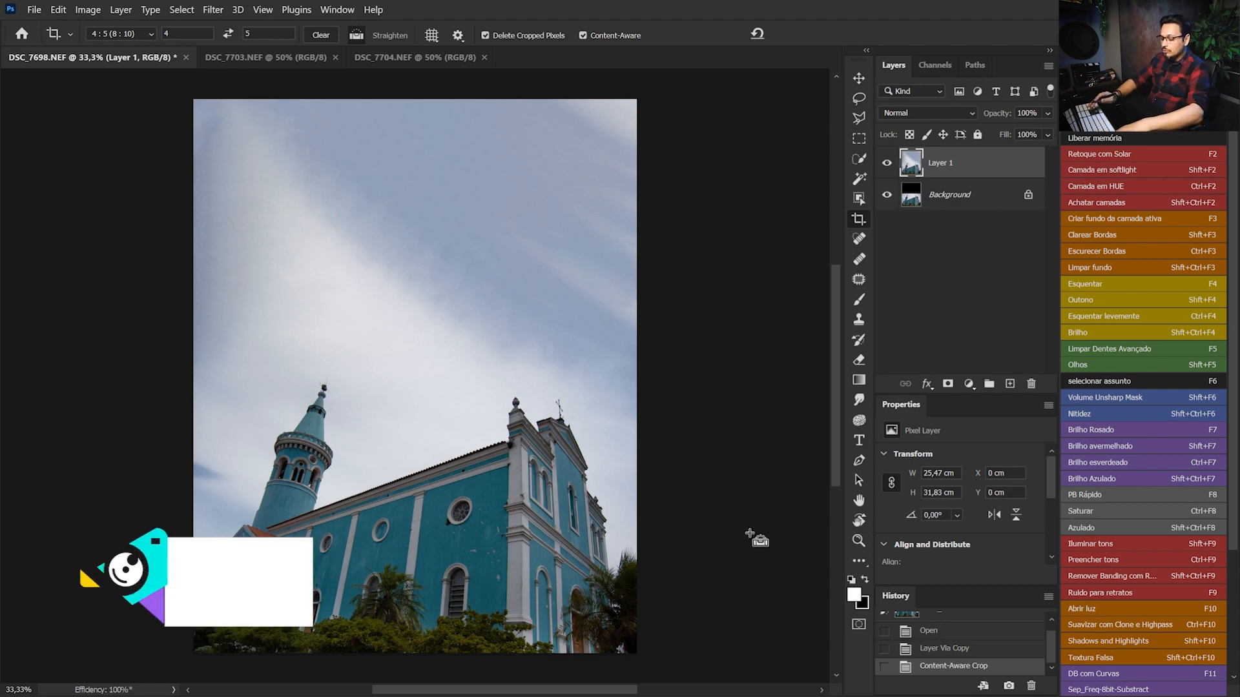
Examine the church facade, tower and side walls at 100% for stains and chipped paint
key("ctrl+1")
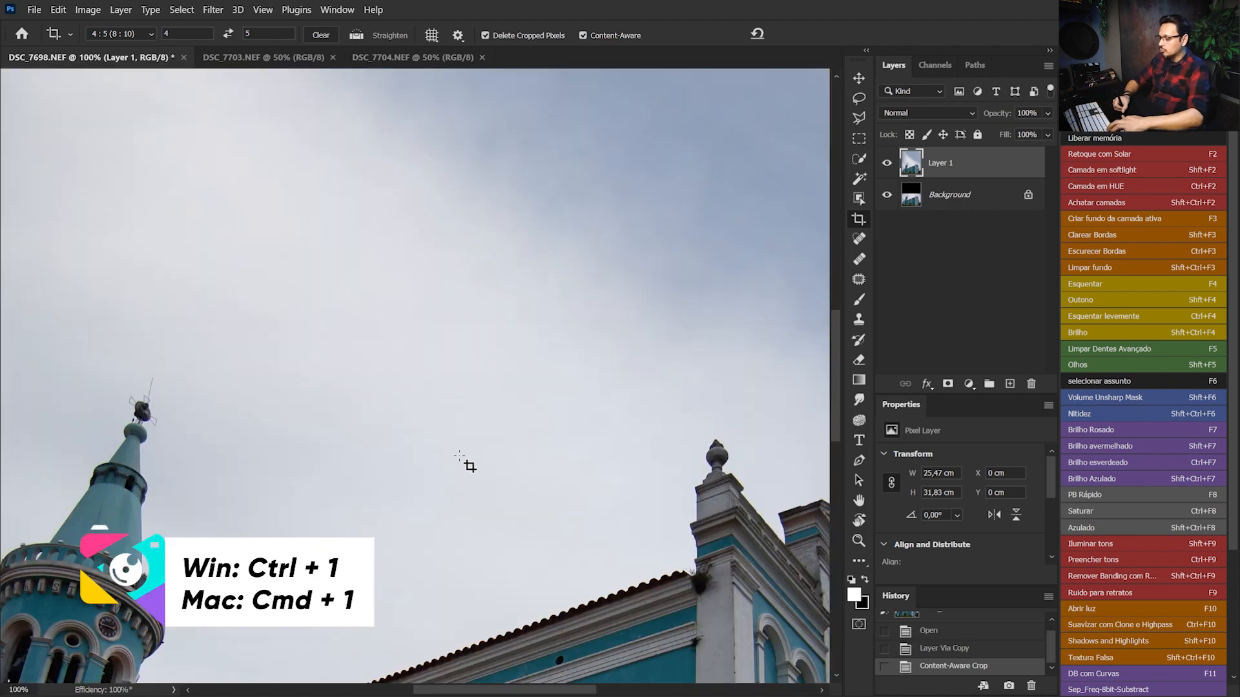
left_click_drag(558, 510, 445, 318)
left_click_drag(574, 600, 509, 341)
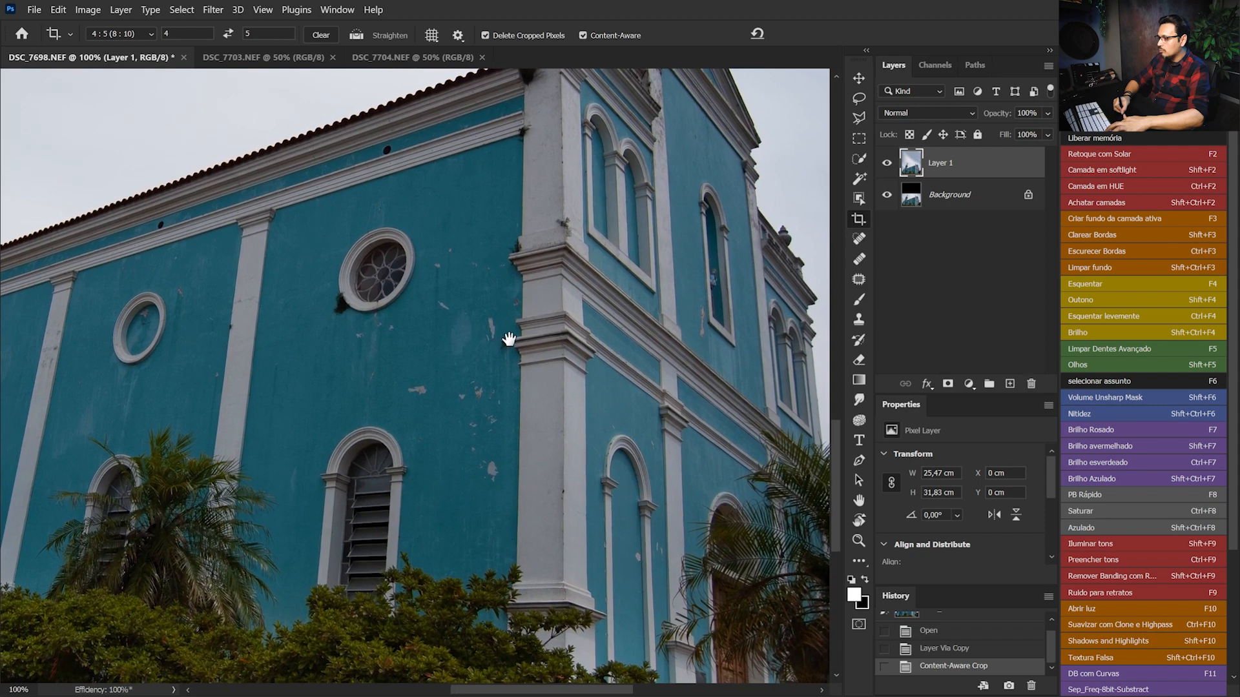
left_click_drag(317, 306, 534, 355)
left_click_drag(213, 439, 507, 378)
left_click_drag(598, 332, 526, 381)
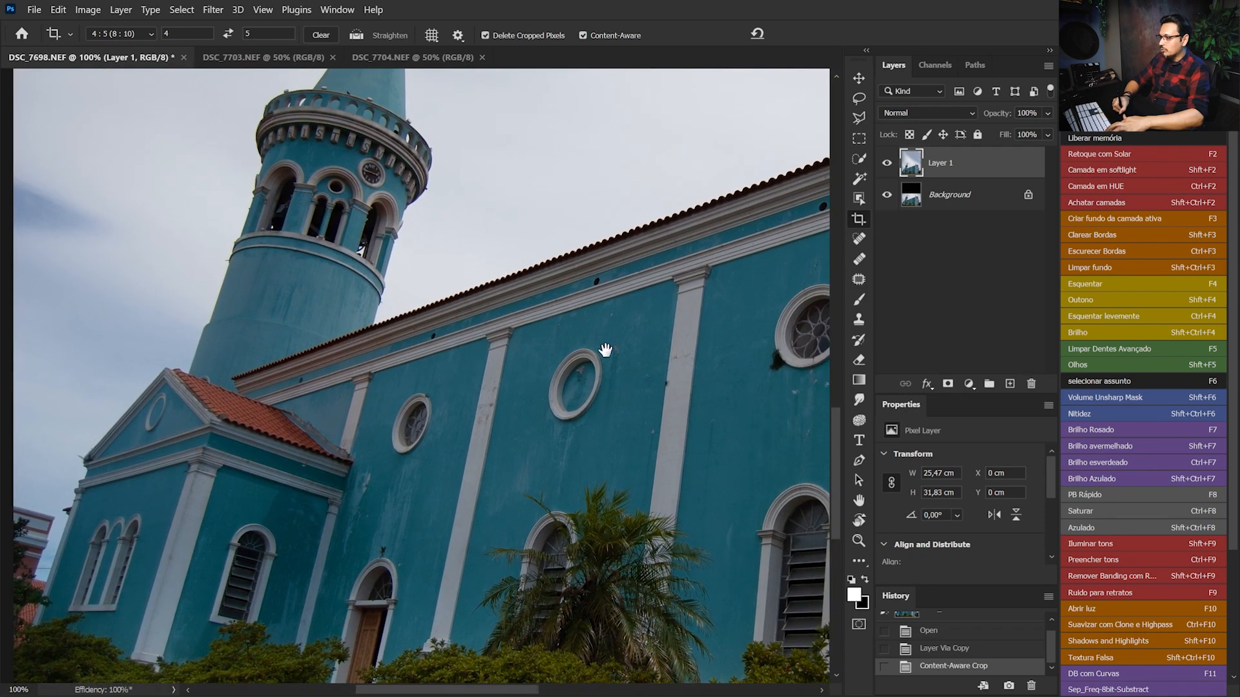
left_click_drag(612, 349, 500, 327)
left_click_drag(789, 416, 559, 357)
left_click_drag(385, 363, 456, 370)
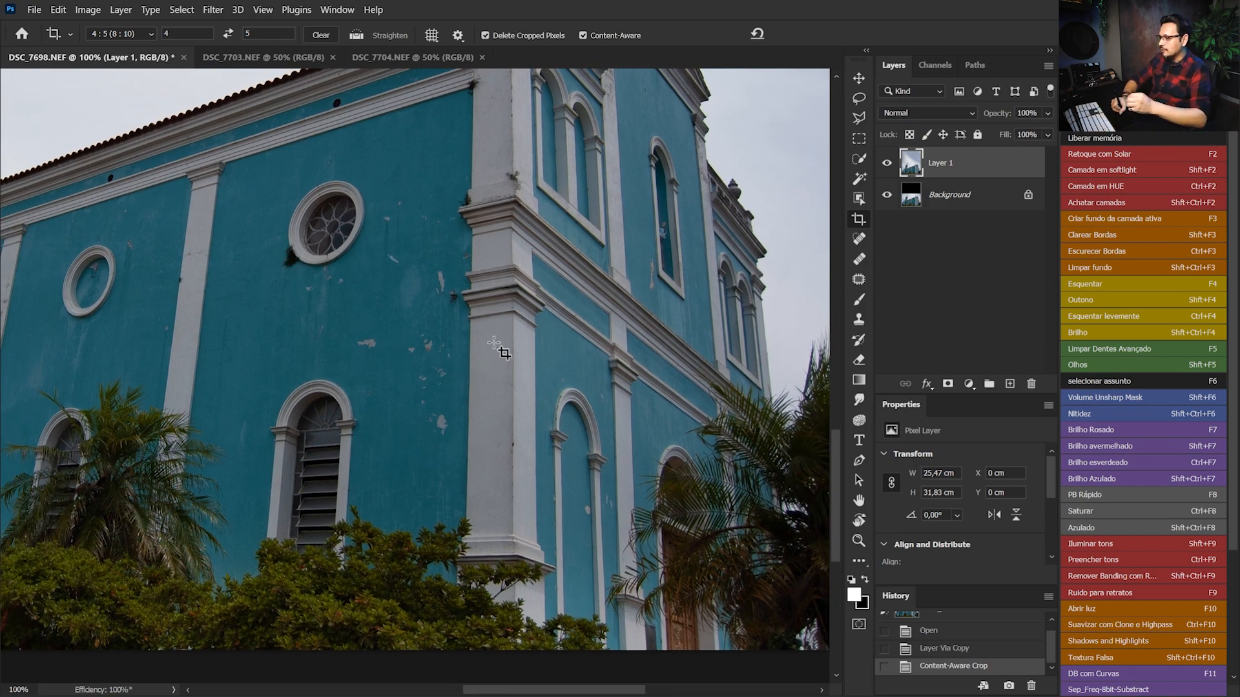
left_click_drag(343, 343, 478, 436)
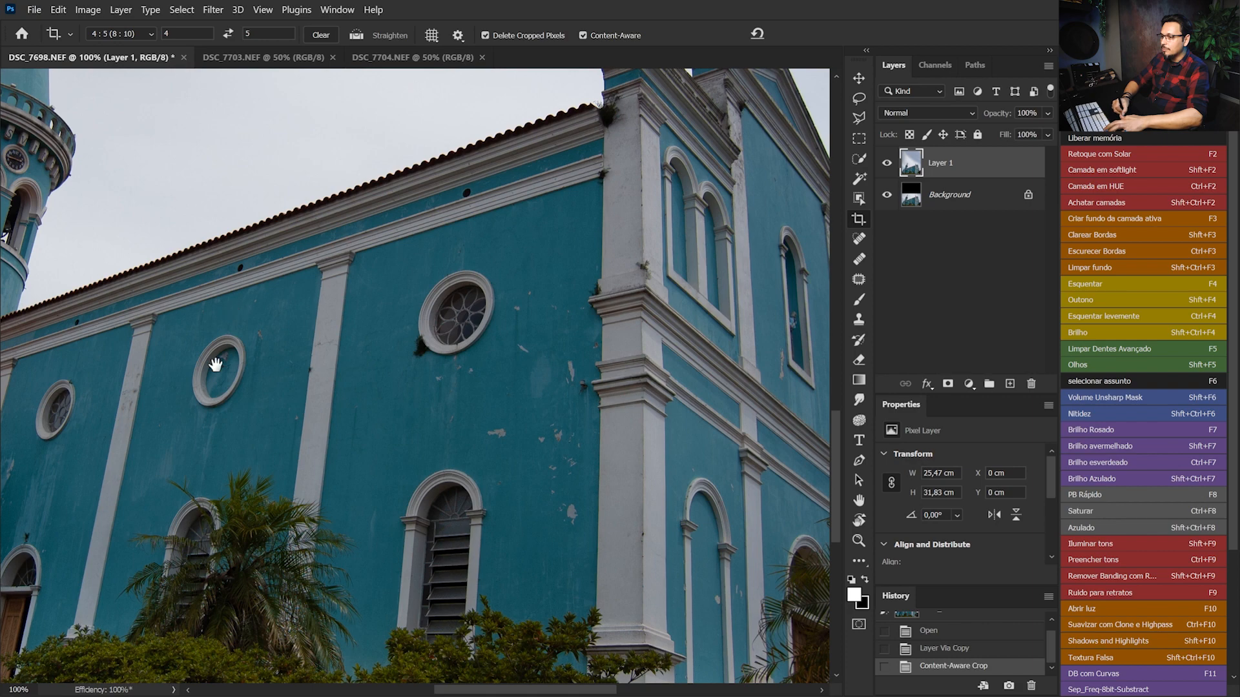
left_click_drag(261, 348, 520, 327)
left_click_drag(417, 405, 468, 336)
left_click_drag(488, 414, 85, 420)
Duplicate Layer 1 for retouching, working at 200% on the chipped wall beside the corner pillar
key("ctrl+plus")
key("ctrl")
key("ctrl+j")
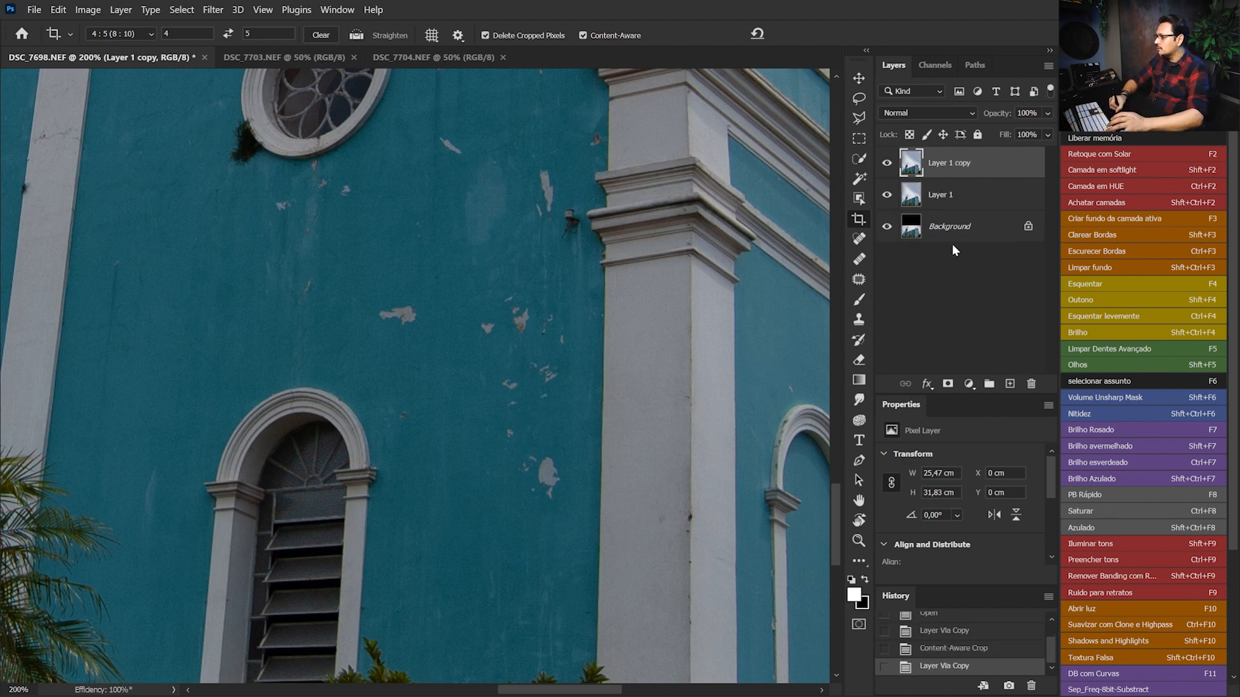
Remove the paint chips on the teal wall between the round and arched windows with a size 16 Healing Brush, sampling clean wall
left_click(861, 261)
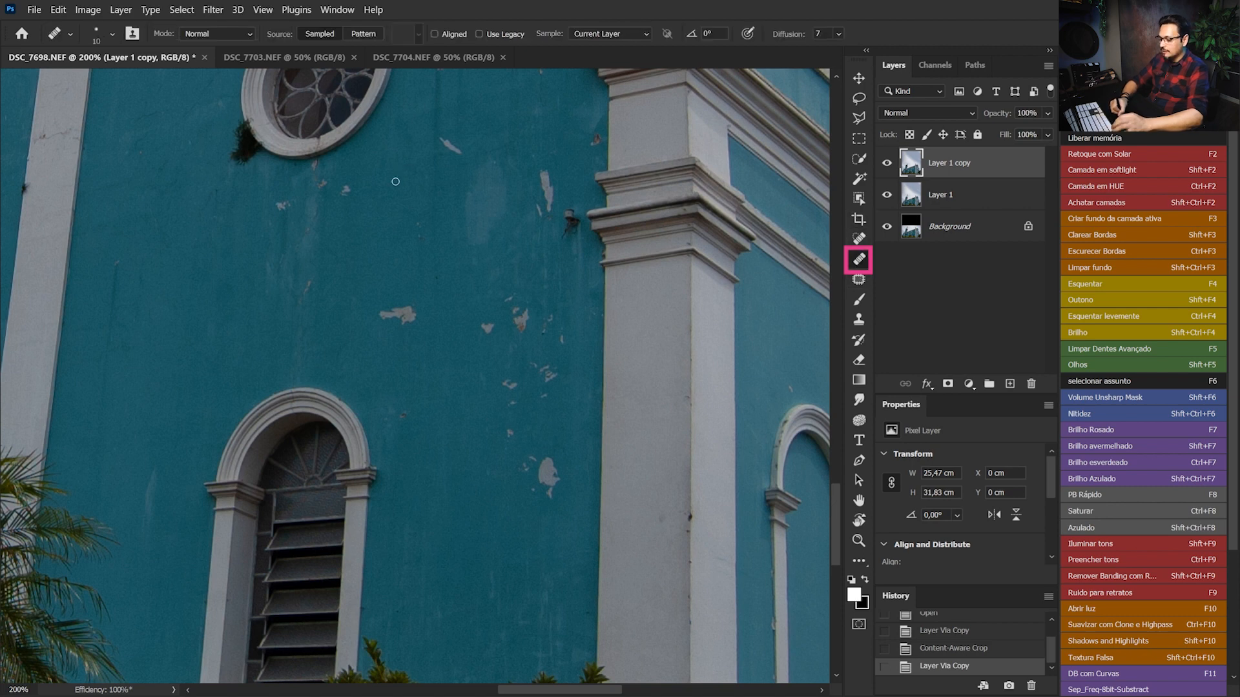
left_click_drag(404, 260, 410, 259)
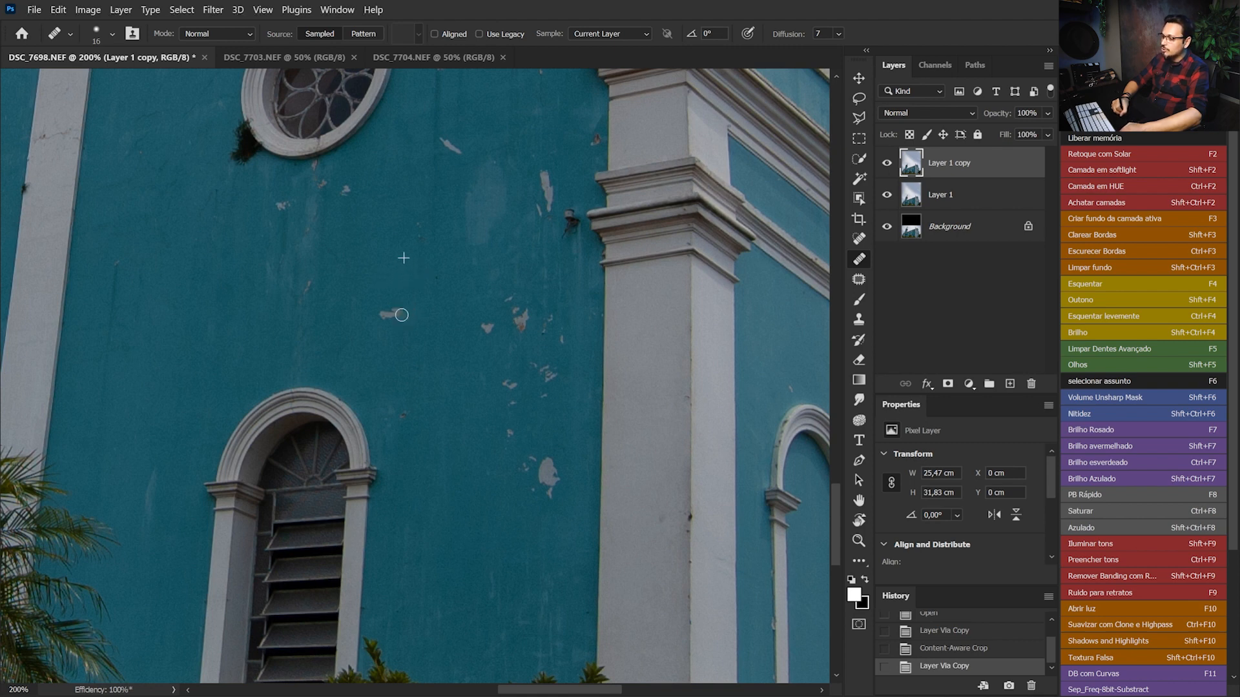
left_click(382, 313)
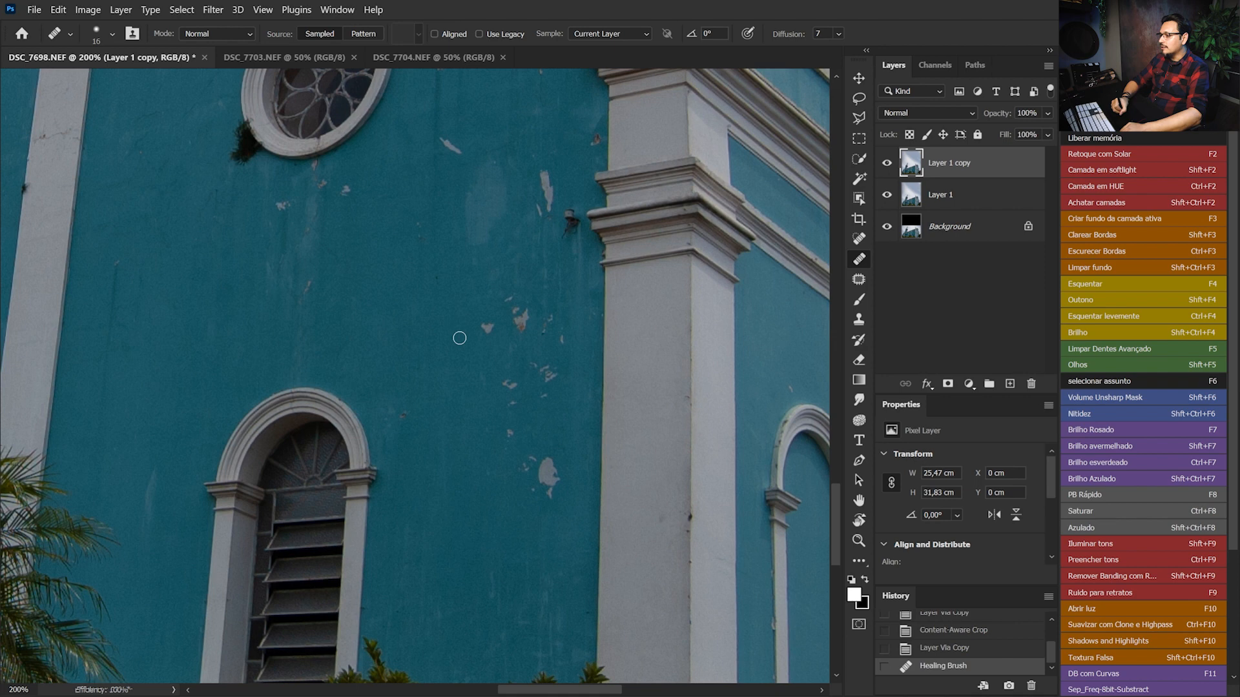
left_click(347, 192)
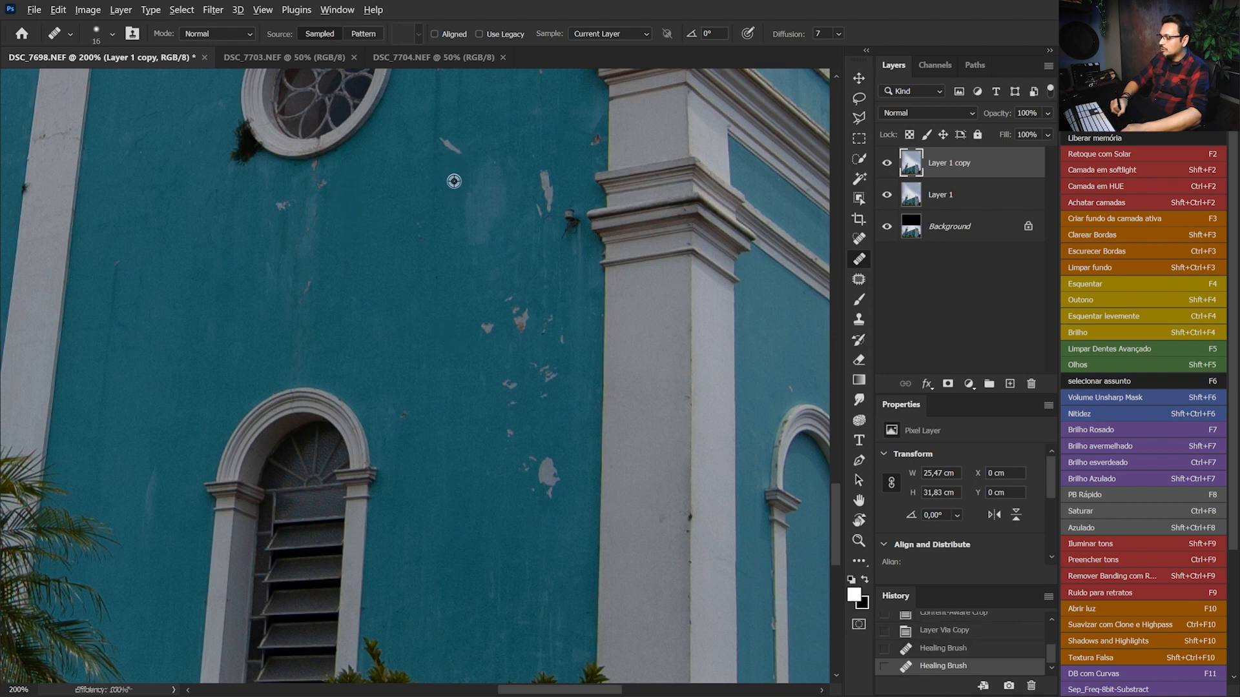
left_click(445, 138)
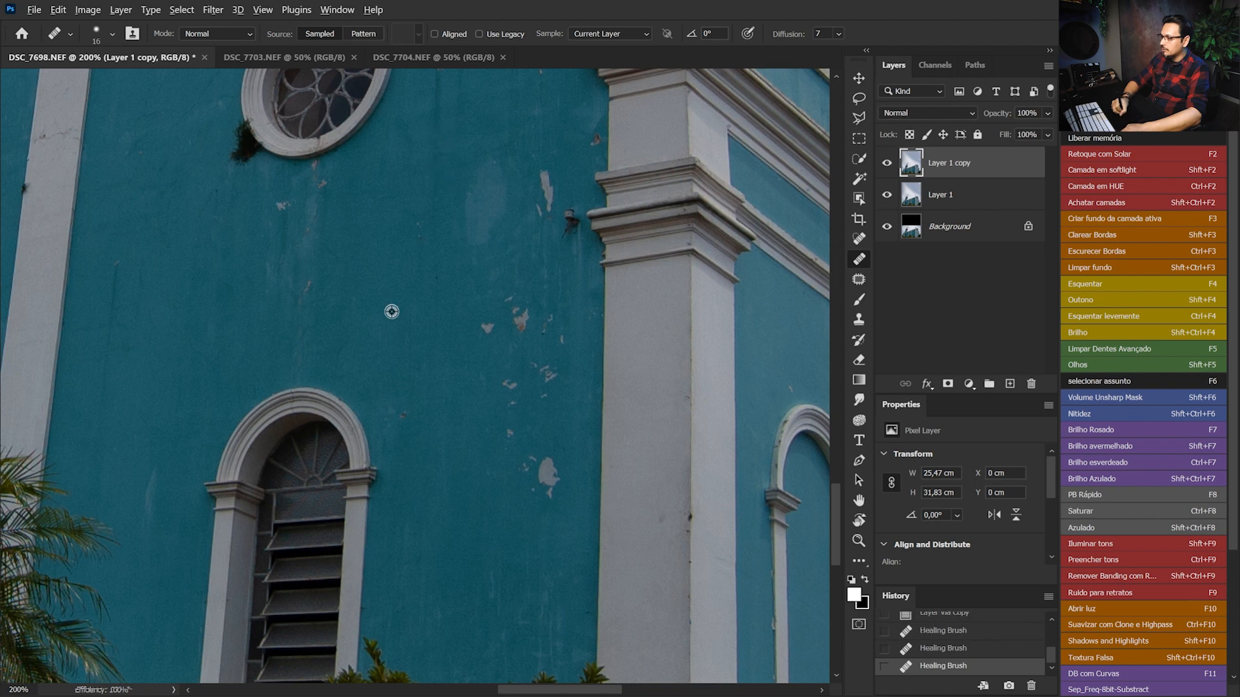
left_click(417, 224)
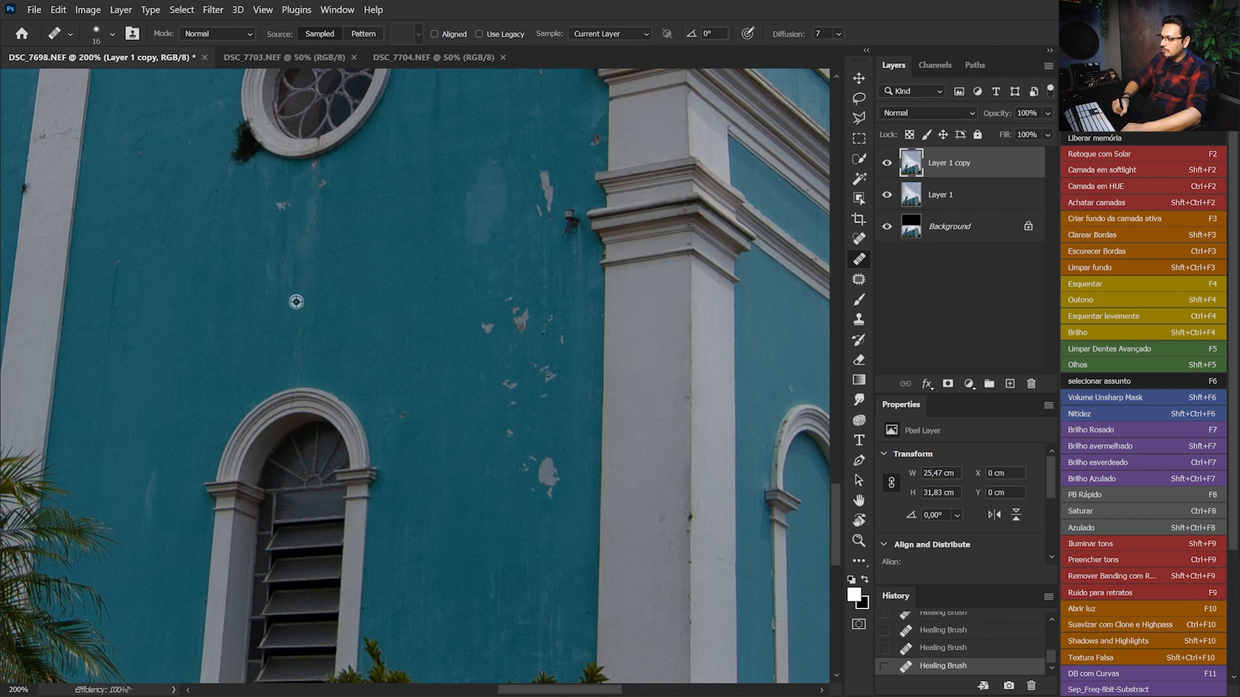
left_click(340, 195, "alt")
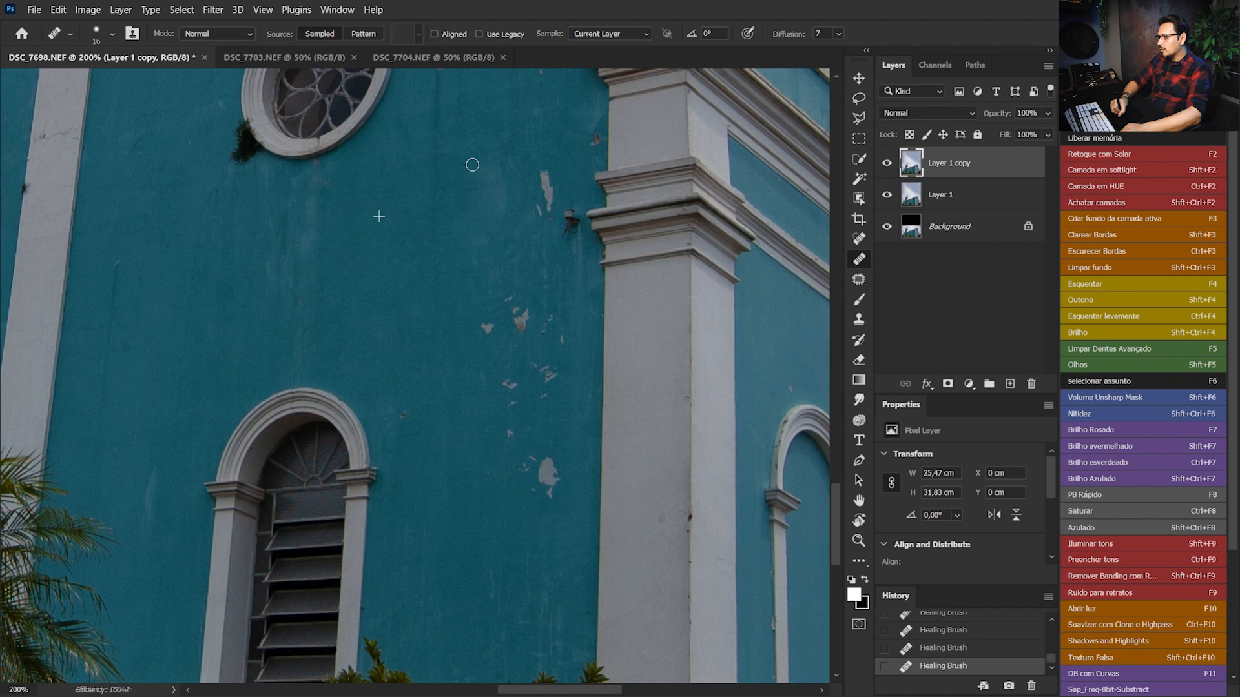
Heal the remaining paint chips on the teal wall between the arched window and the white corner pillar
left_click(512, 173, "alt")
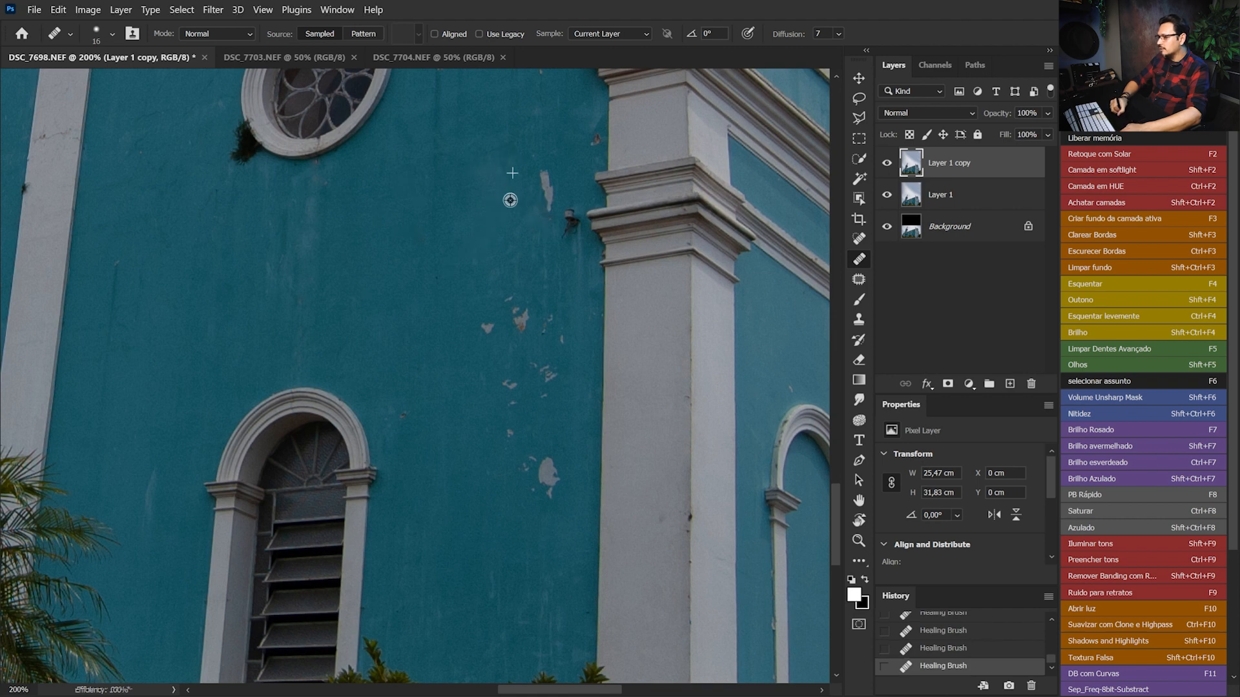
left_click_drag(552, 189, 541, 171)
left_click_drag(548, 483, 553, 474)
left_click(531, 463)
left_click(509, 438)
left_click(570, 433, "alt")
left_click(554, 378)
left_click_drag(549, 320, 537, 354)
left_click(441, 337, "alt")
left_click(498, 372)
left_click(455, 377, "alt")
left_click(487, 326)
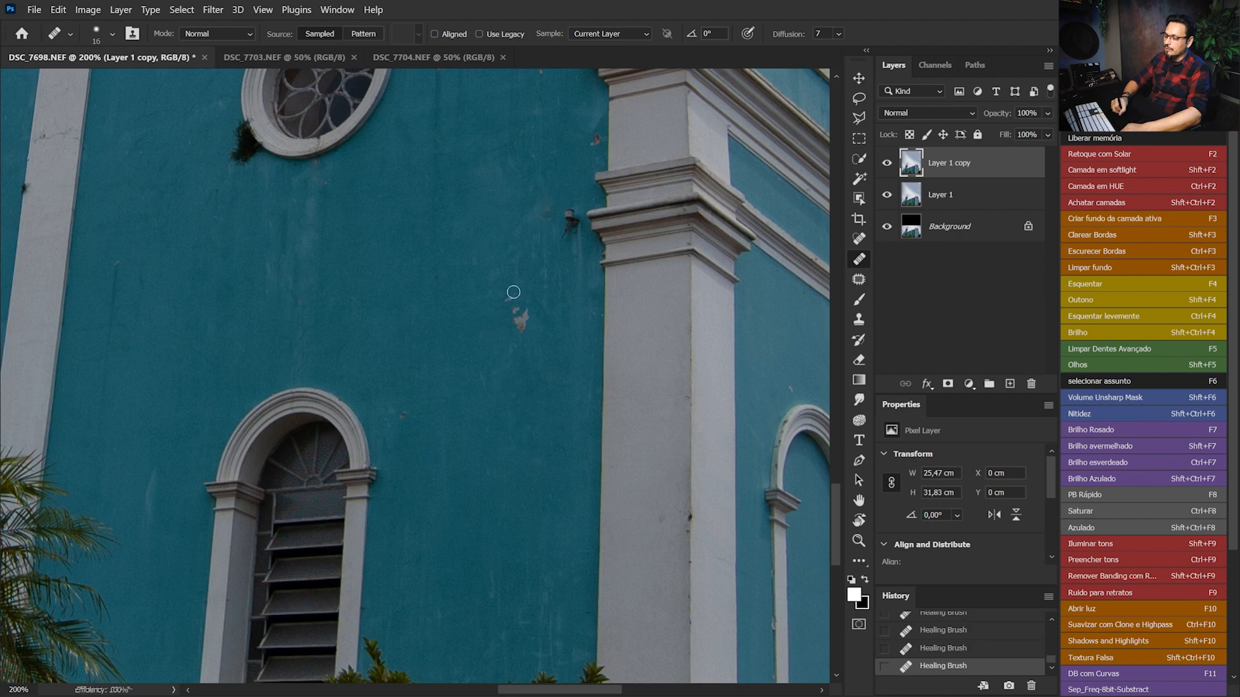
left_click(515, 320)
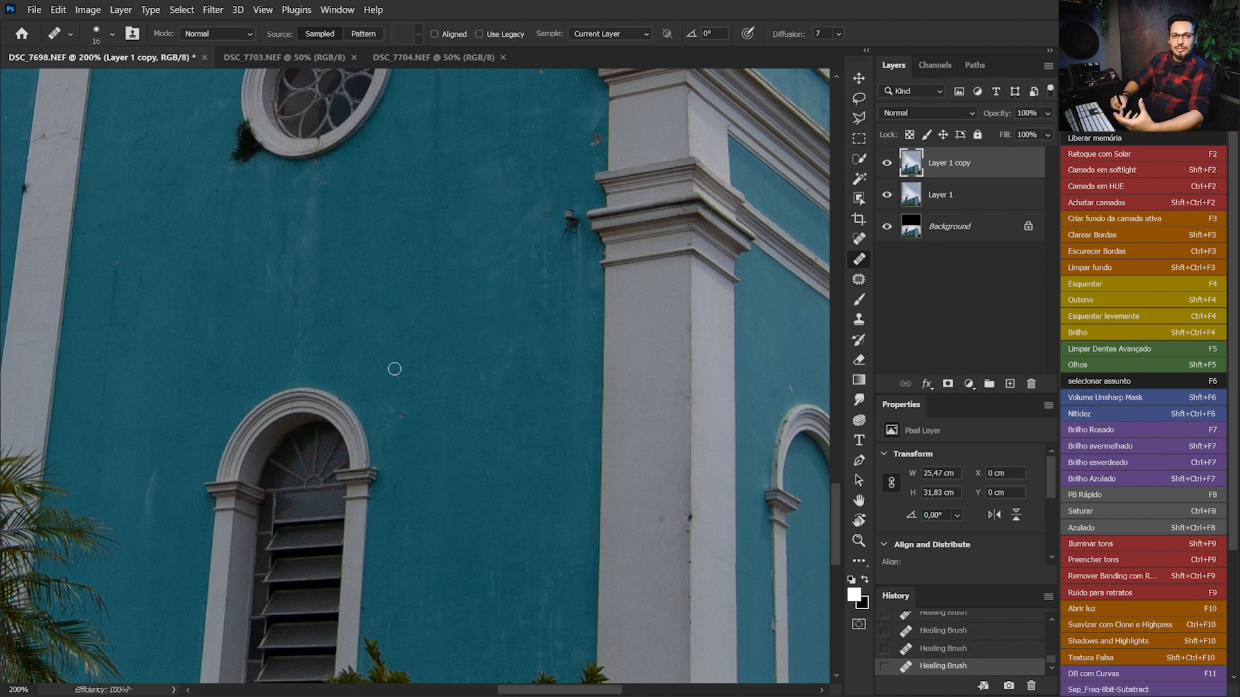
left_click_drag(228, 324, 452, 279)
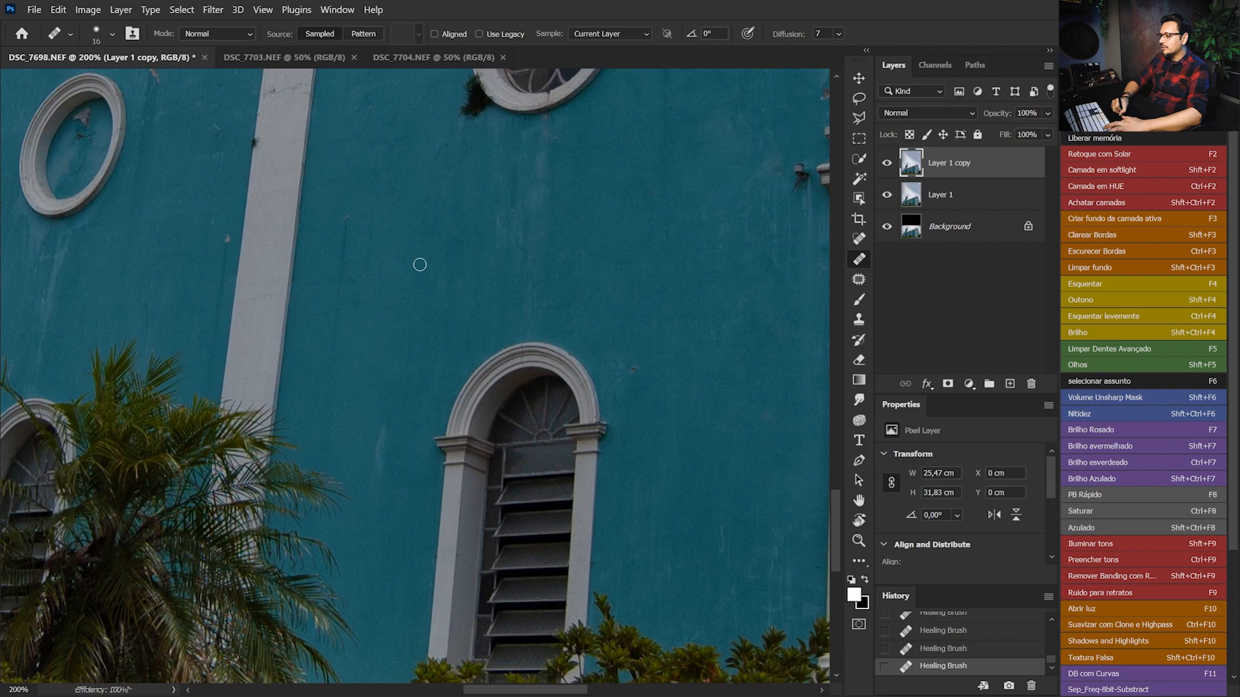
Heal the stain inside the blank round window on the church's side wall
left_click_drag(212, 370, 310, 431)
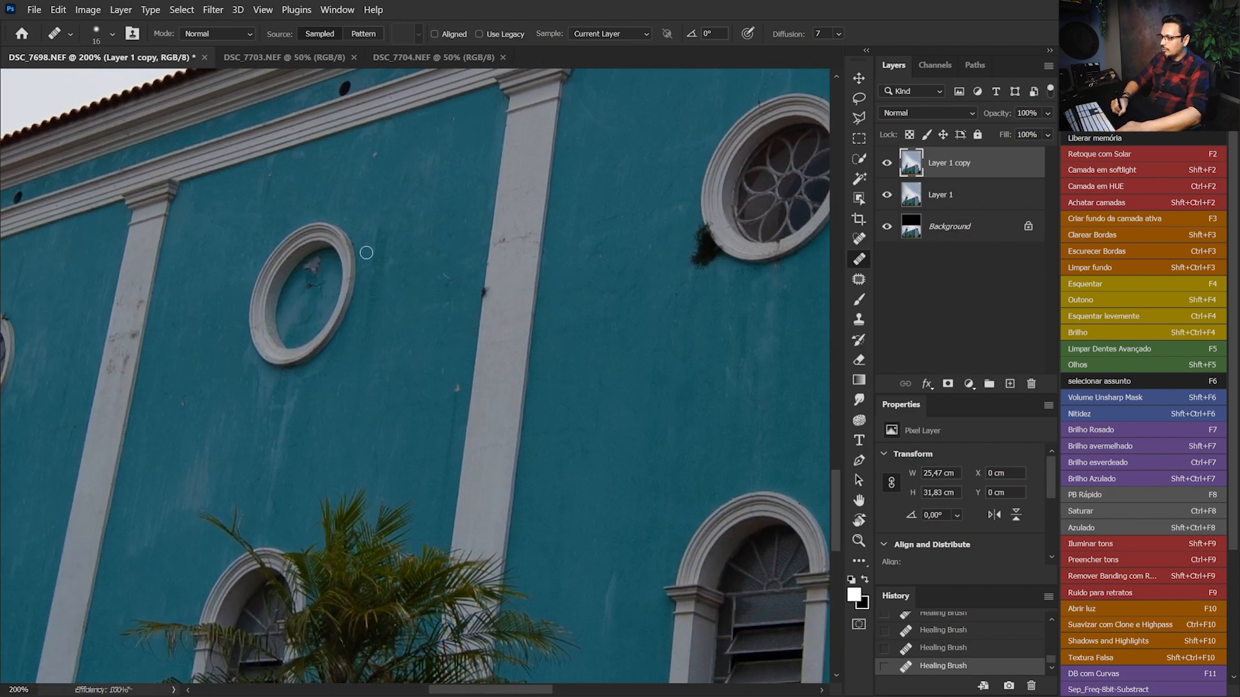
left_click_drag(381, 299, 482, 321)
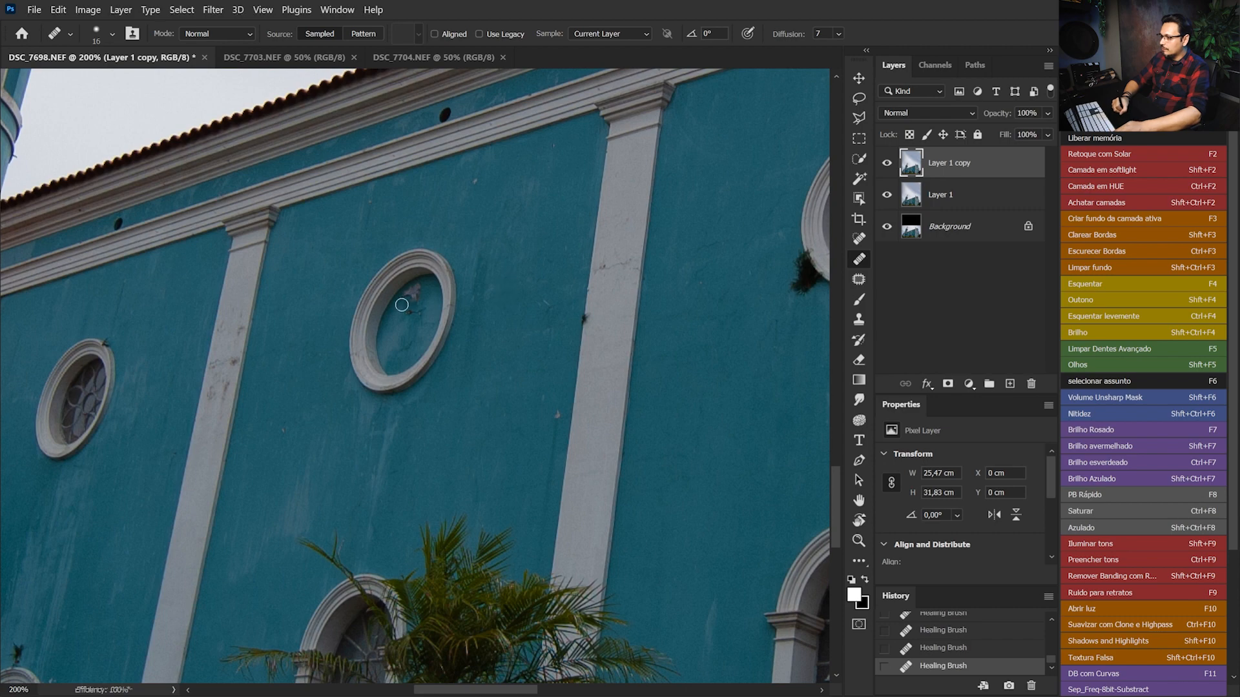
left_click_drag(250, 368, 426, 325)
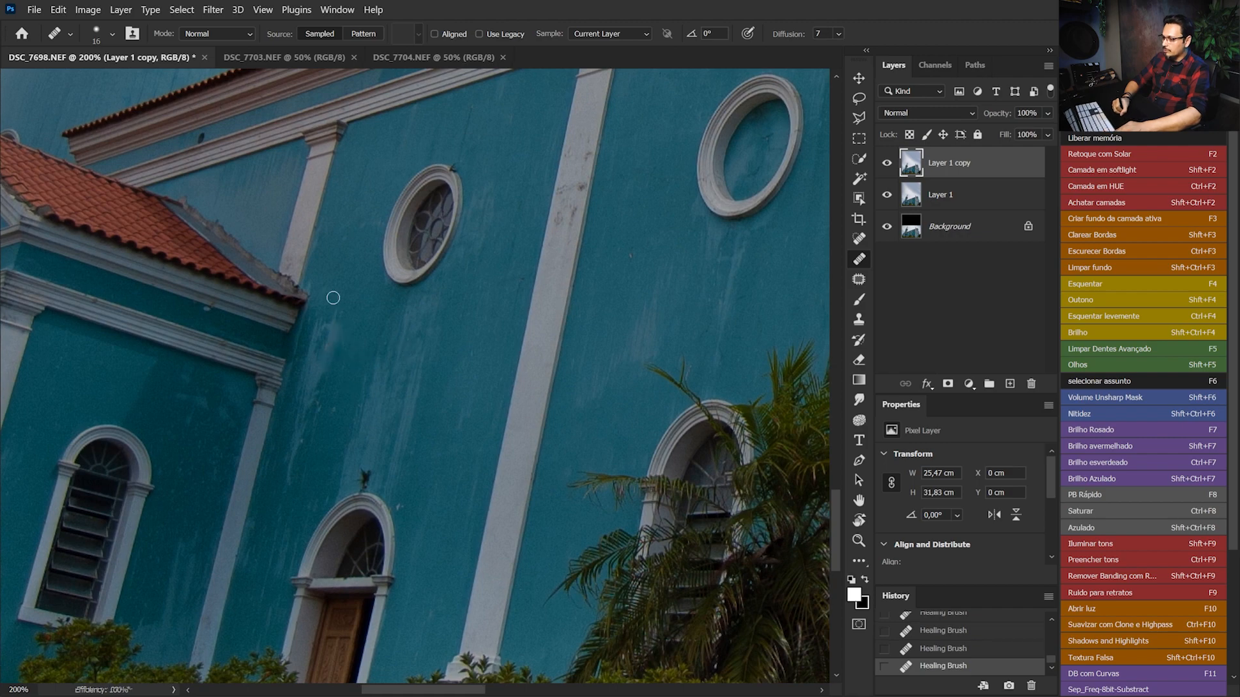
key("ctrl+0")
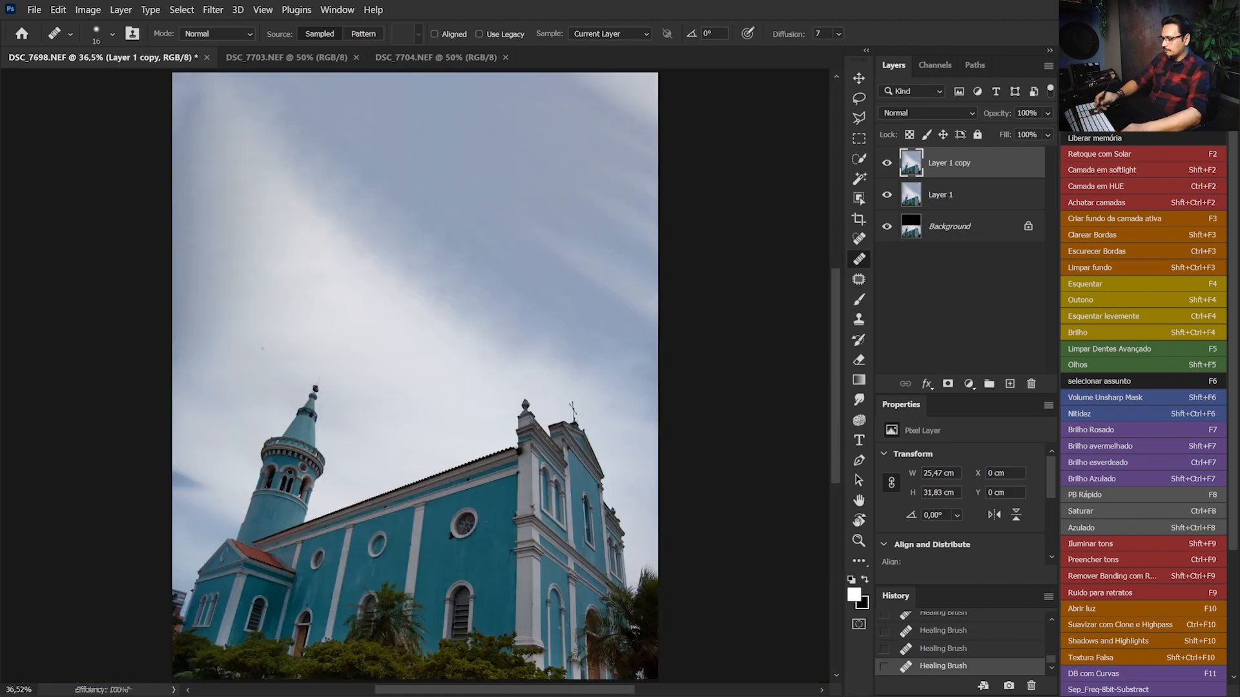
Heal the paint chip on the teal wall beside the white pilaster, below and to the right of the blank round window
key("ctrl+plus")
key("ctrl+plus")
left_click_drag(502, 401, 471, 284)
left_click_drag(330, 534, 431, 400)
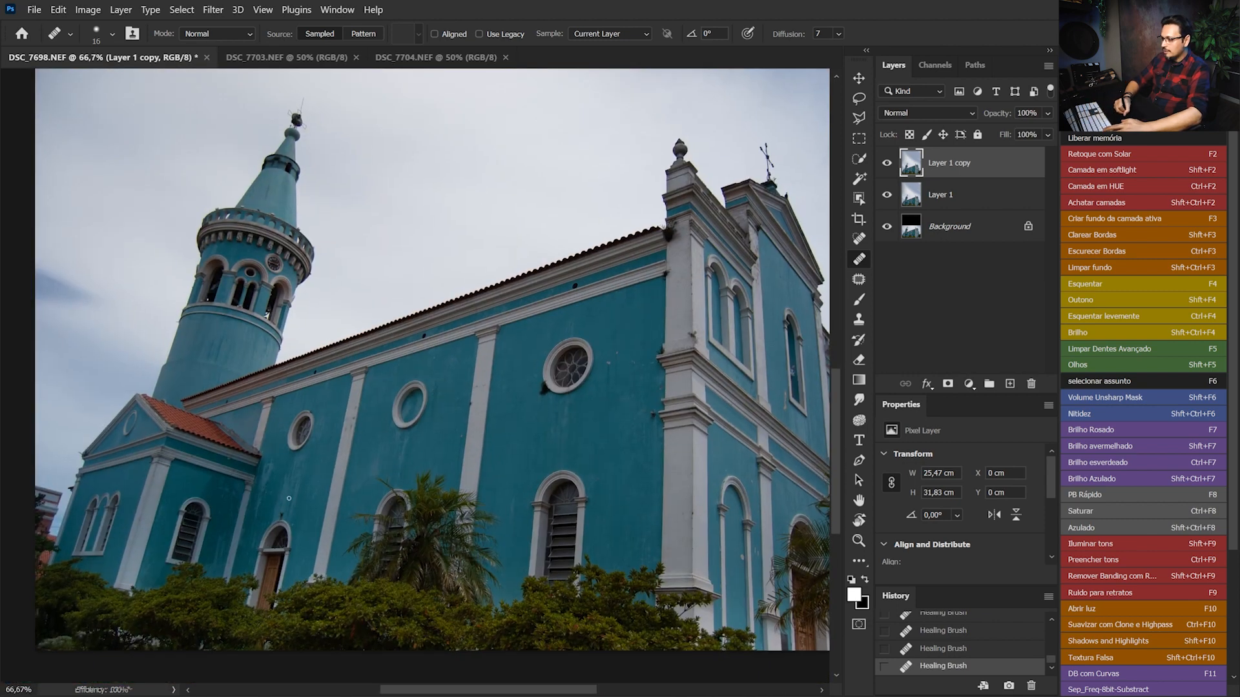
key("ctrl+plus")
key("ctrl+plus")
key("ctrl+plus")
key("ctrl+plus")
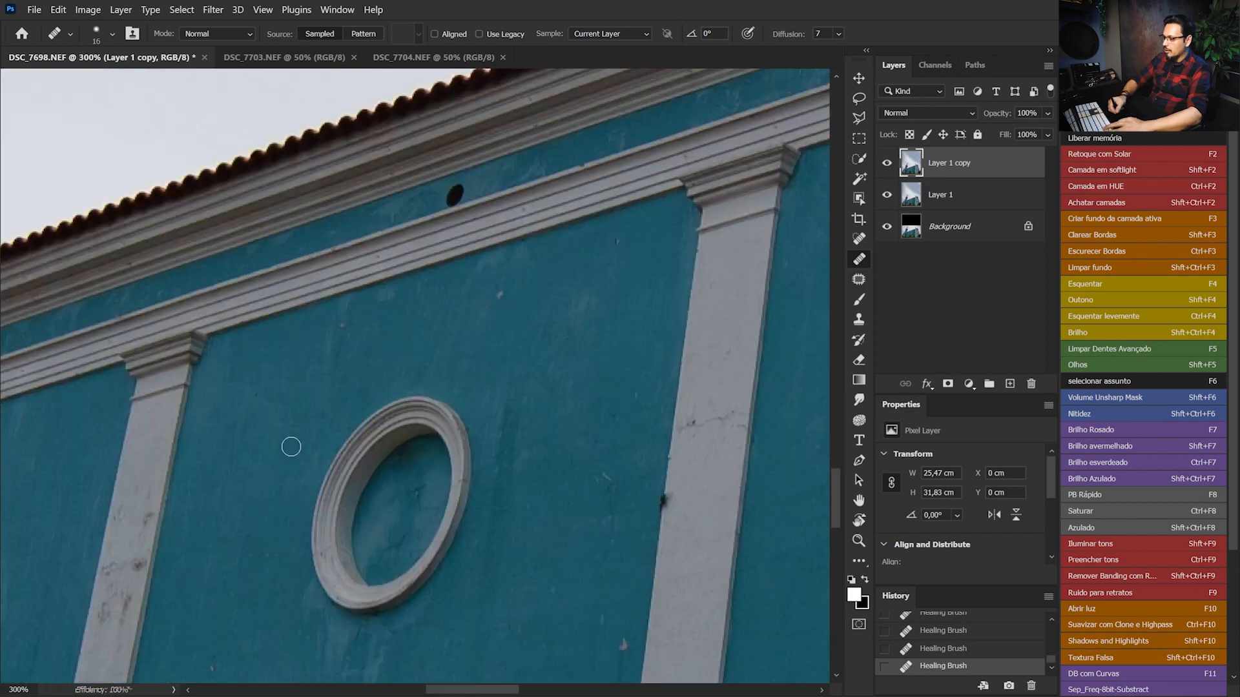
mouse_move(619, 657)
left_mouse_down()
mouse_move(354, 379)
mouse_move(357, 394)
left_mouse_up()
left_click(330, 371, "alt")
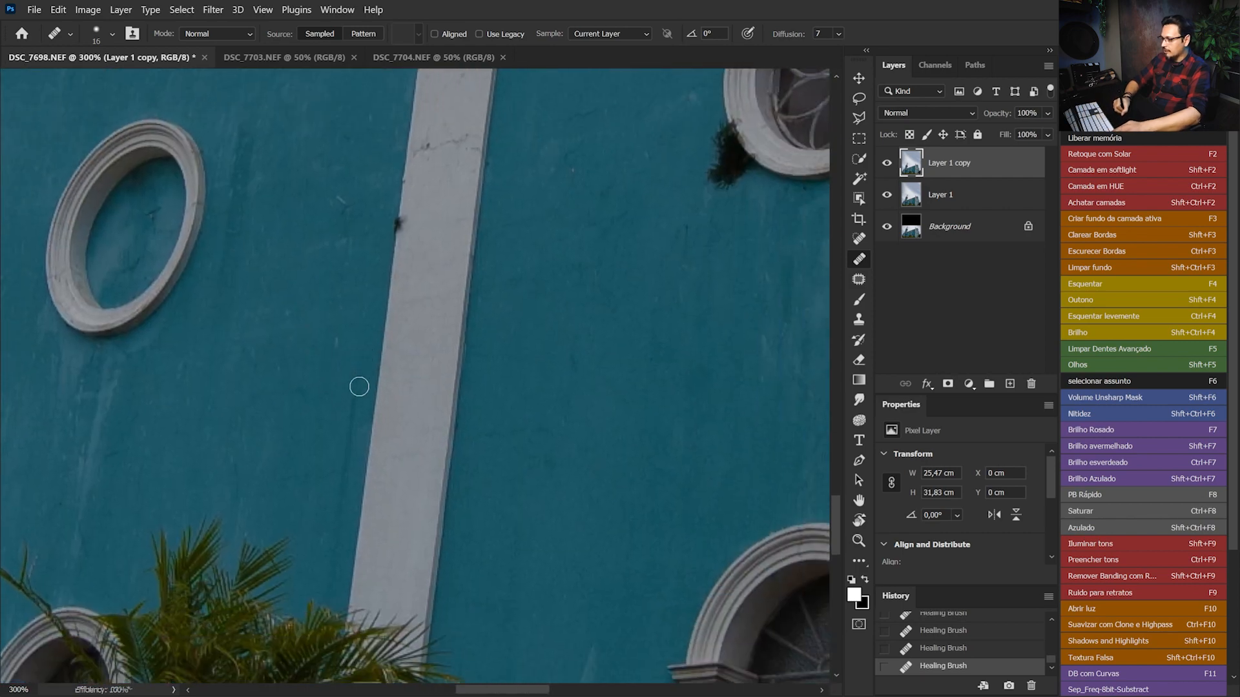
Heal the paint chips on the teal wall between the rosette window and the corner pillar
left_click_drag(533, 386, 499, 424)
left_click(474, 578)
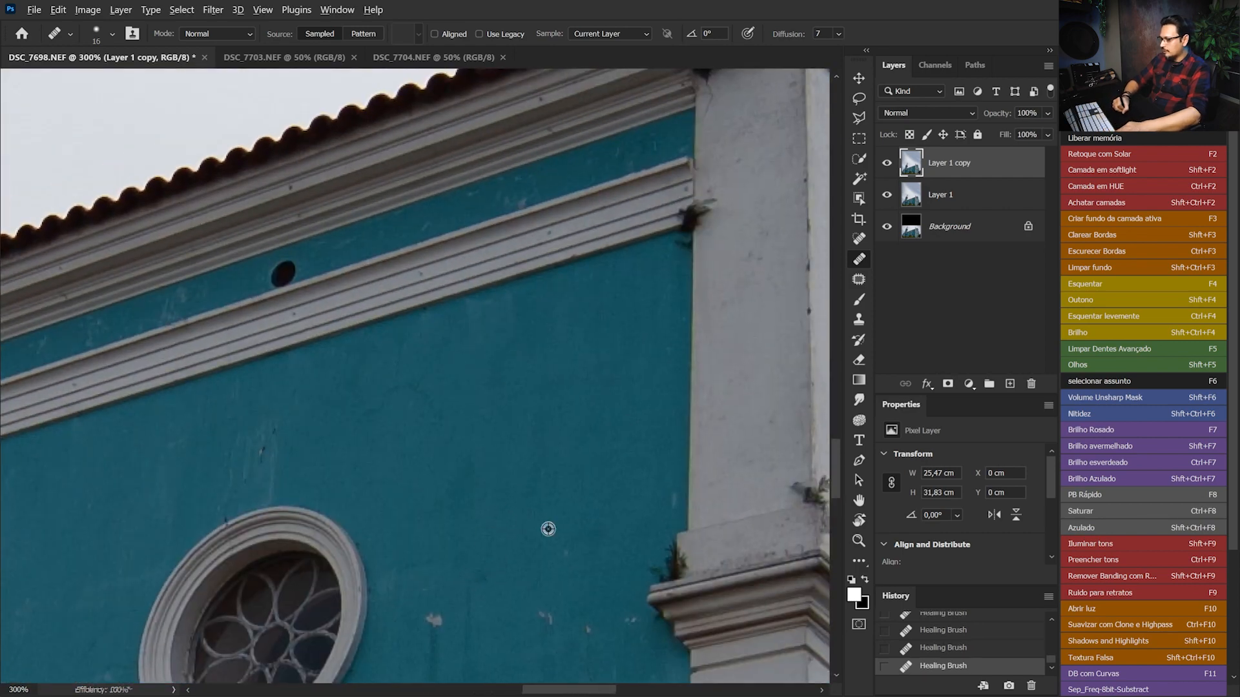
left_click(434, 619)
mouse_move(412, 575)
left_mouse_down()
mouse_move(487, 421)
mouse_move(535, 376)
left_mouse_up()
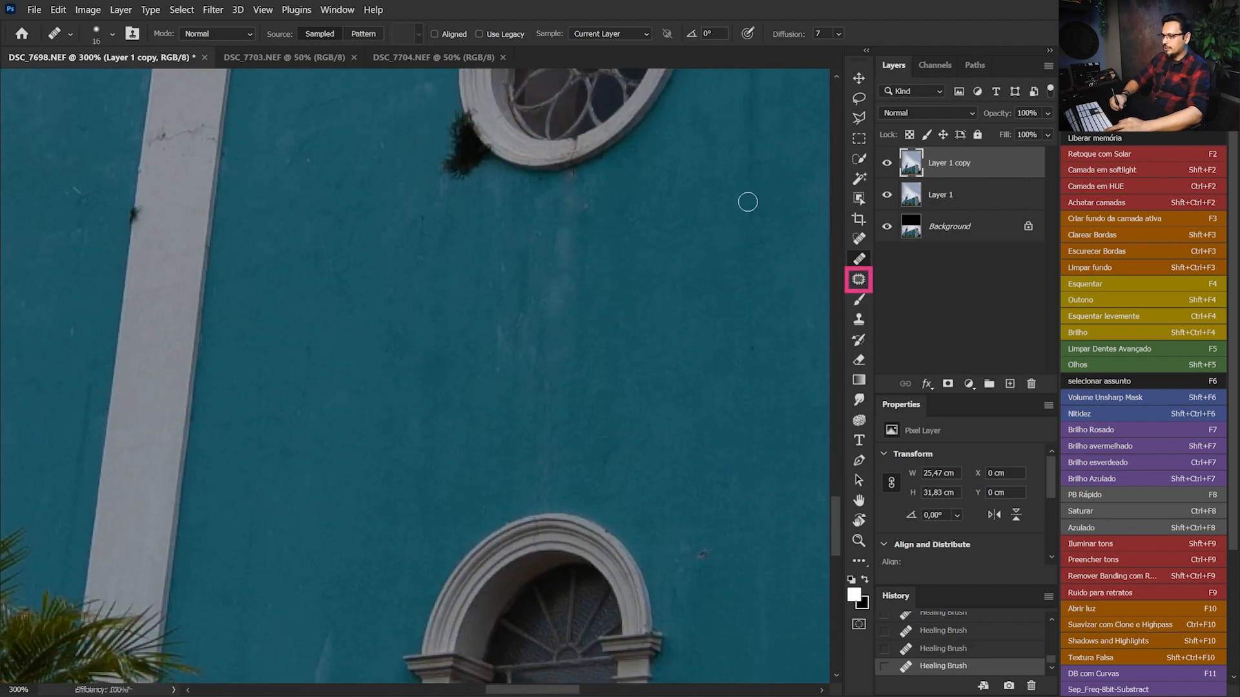
Remove the pale streaks on the teal wall between the rosette window and the arched window with the Patch tool
left_click(858, 279)
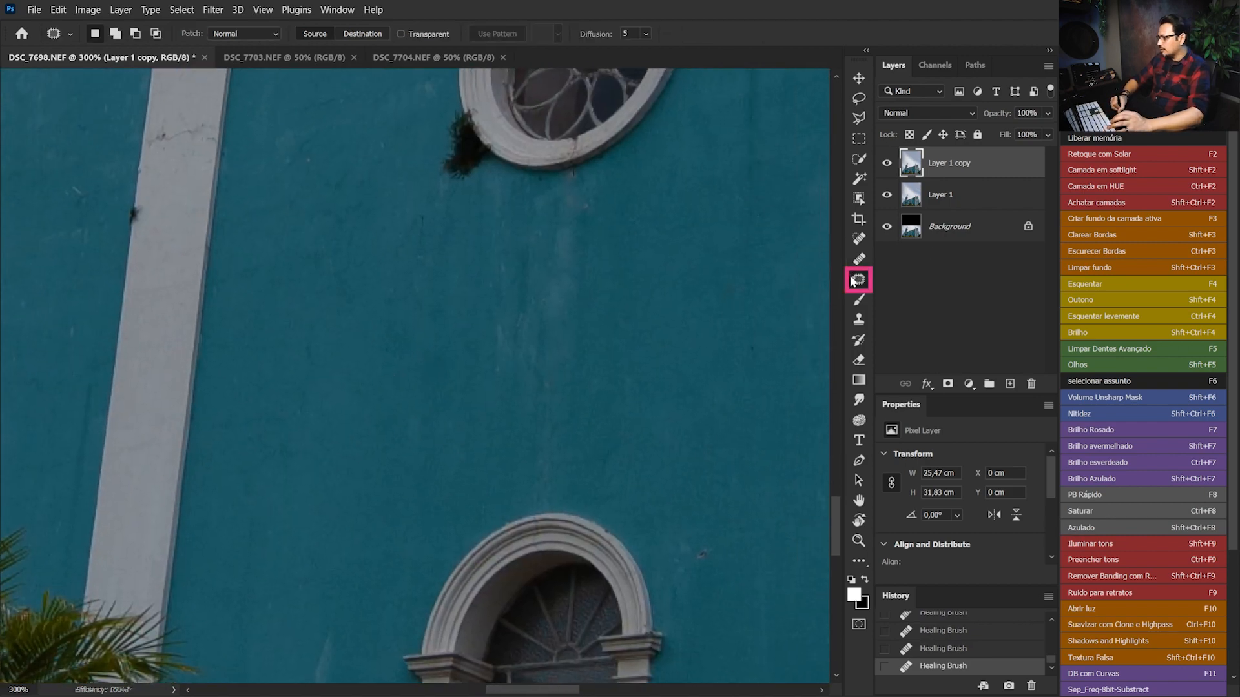
mouse_move(607, 195)
left_mouse_down()
mouse_move(577, 177)
mouse_move(481, 218)
mouse_move(487, 358)
mouse_move(512, 481)
mouse_move(528, 491)
mouse_move(551, 489)
mouse_move(559, 458)
mouse_move(607, 193)
left_mouse_up()
left_click_drag(576, 277, 674, 296)
key("ctrl+d")
left_click_drag(451, 321, 554, 277)
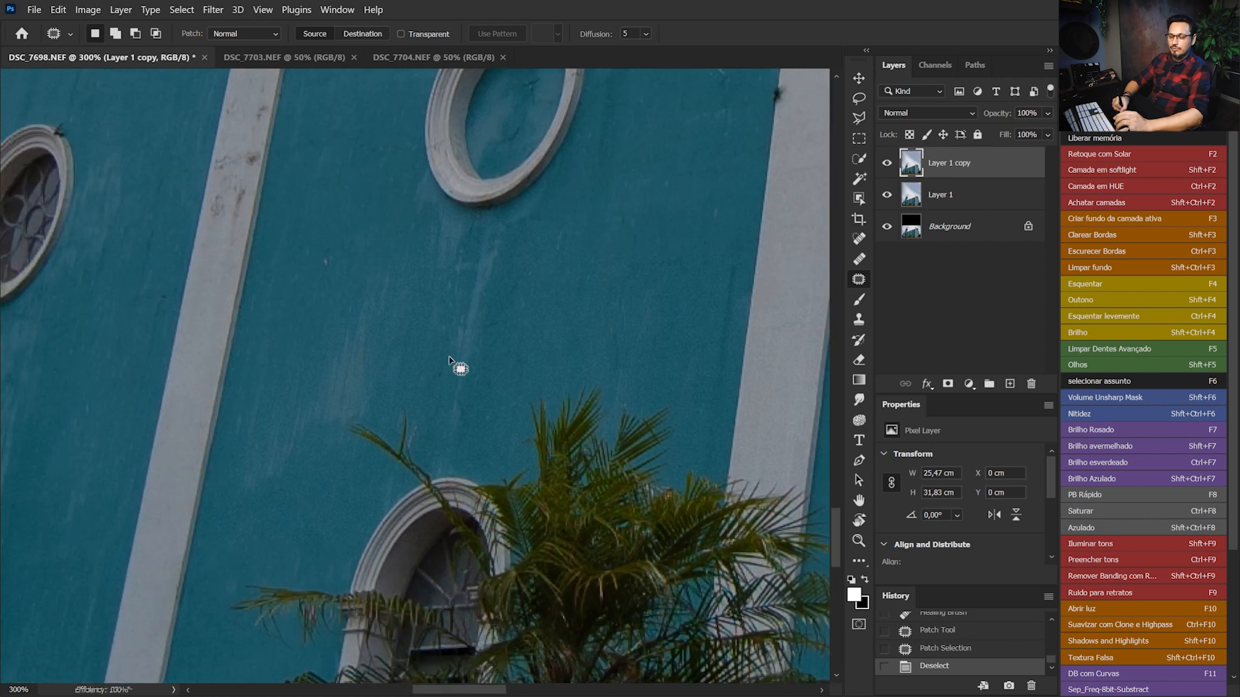
key("ctrl+0")
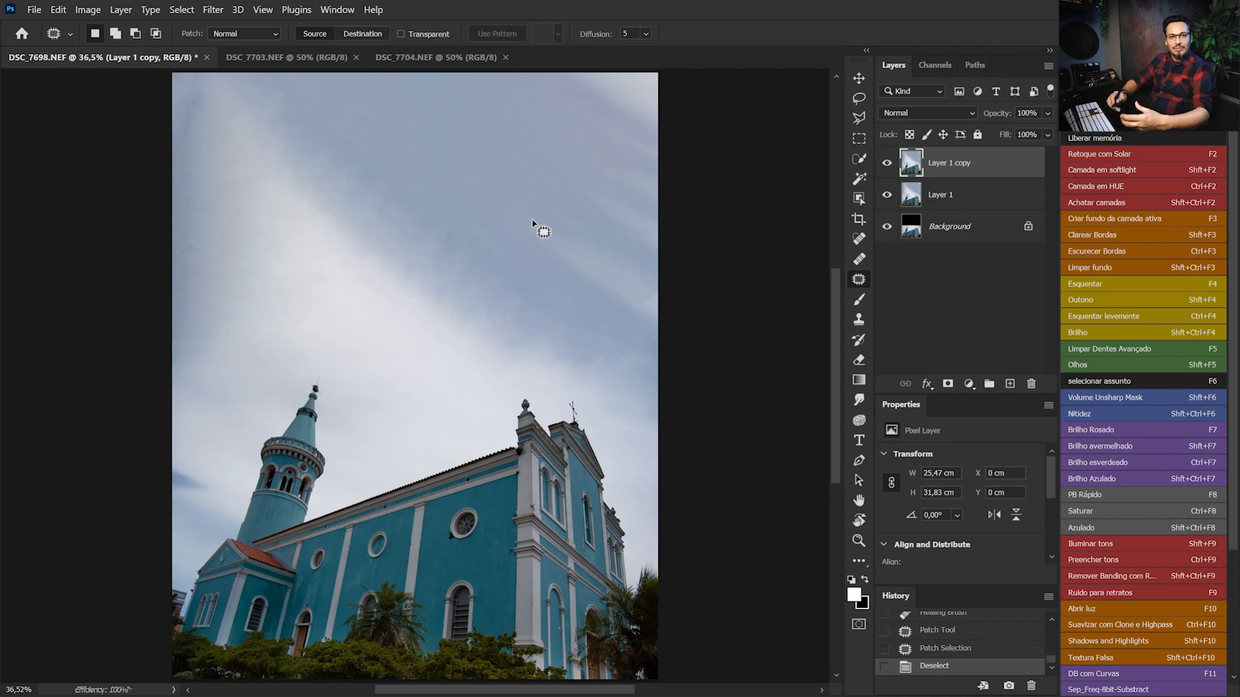
Patch the weathering streaks on the teal wall around the blank round window, above the palm tree
key("ctrl+1")
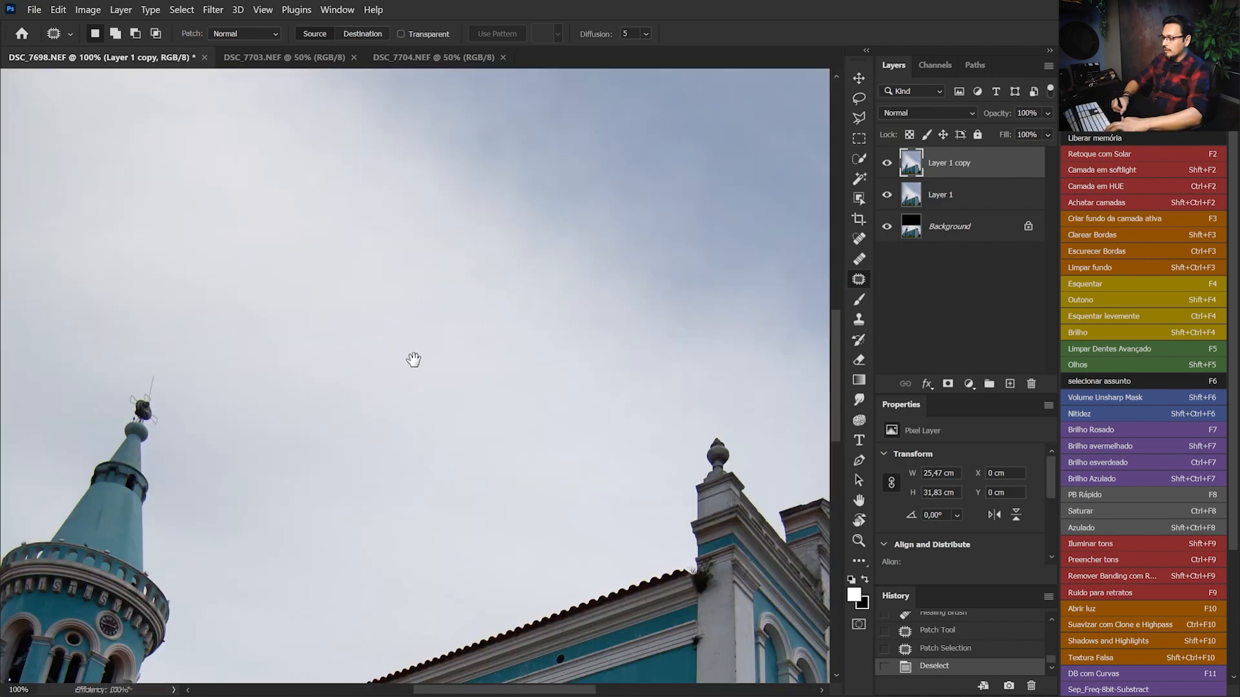
scroll(413, 349, "down", 10)
key("ctrl+plus")
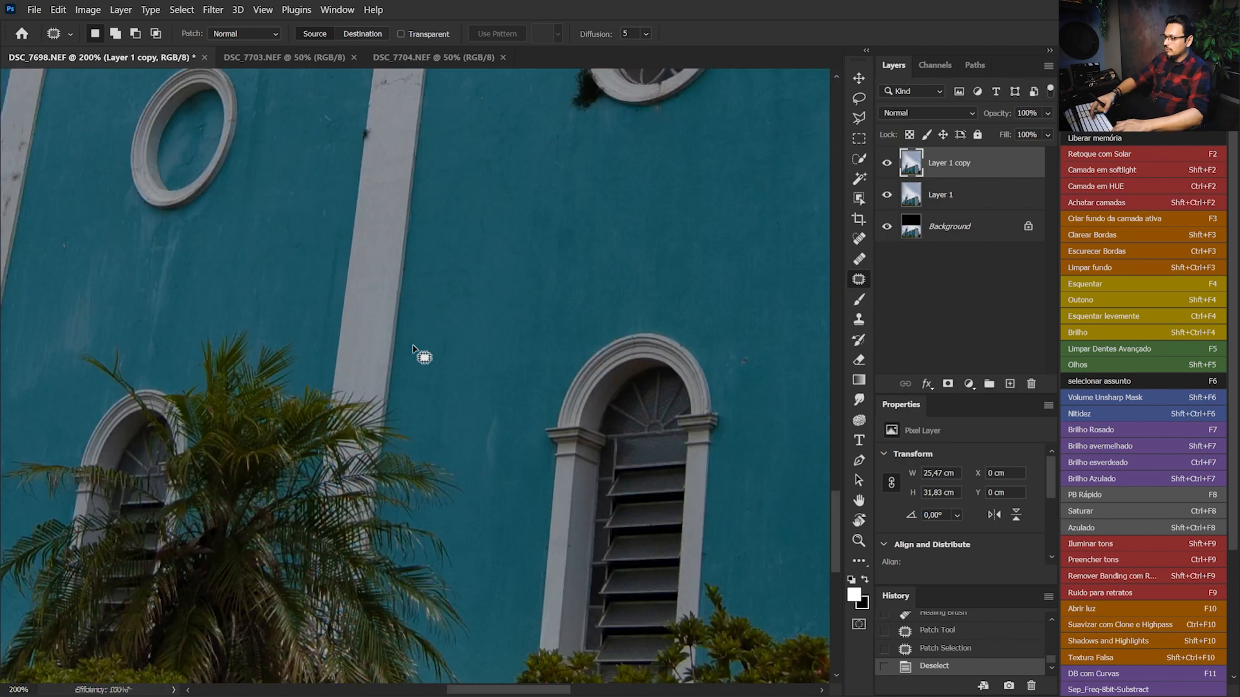
scroll(416, 360, "down", 2)
mouse_move(461, 379)
left_mouse_down()
mouse_move(489, 343)
mouse_move(464, 374)
left_mouse_up()
left_click_drag(477, 368, 449, 281)
key("ctrl+d")
left_click_drag(215, 179, 419, 242)
key("ctrl+z")
mouse_move(303, 266)
left_mouse_down()
mouse_move(244, 342)
mouse_move(277, 355)
mouse_move(294, 306)
mouse_move(210, 308)
mouse_move(247, 328)
mouse_move(249, 292)
left_mouse_up()
key("ctrl+d")
left_click_drag(234, 313, 240, 237)
key("ctrl+d")
mouse_move(395, 220)
left_mouse_down()
mouse_move(308, 312)
mouse_move(383, 270)
mouse_move(249, 254)
left_mouse_up()
key("ctrl+d")
Patch the stains on the next teal wall section toward the tower, between the white pilasters
key("space")
left_click_drag(89, 313, 296, 218)
mouse_move(335, 161)
left_mouse_down()
mouse_move(324, 251)
mouse_move(340, 250)
mouse_move(290, 307)
left_mouse_up()
mouse_move(302, 134)
left_mouse_down()
mouse_move(278, 218)
mouse_move(279, 288)
left_mouse_up()
left_click_drag(277, 258, 284, 231)
key("ctrl+d")
Patch the remaining stains on the rear wall sections toward the red-tiled annex
key("space")
mouse_move(147, 390)
left_mouse_down()
mouse_move(249, 247)
mouse_move(217, 221)
mouse_move(187, 344)
mouse_move(194, 404)
left_mouse_up()
left_click_drag(209, 334, 361, 284)
mouse_move(354, 212)
left_mouse_down()
mouse_move(332, 216)
mouse_move(255, 360)
mouse_move(354, 326)
mouse_move(355, 213)
left_mouse_up()
left_click_drag(380, 287, 556, 204)
left_click(265, 323)
mouse_move(269, 297)
left_mouse_down()
mouse_move(221, 394)
mouse_move(297, 406)
mouse_move(330, 334)
mouse_move(328, 293)
left_mouse_up()
key("ctrl+d")
left_click_drag(223, 295, 399, 257)
key("ctrl+0")
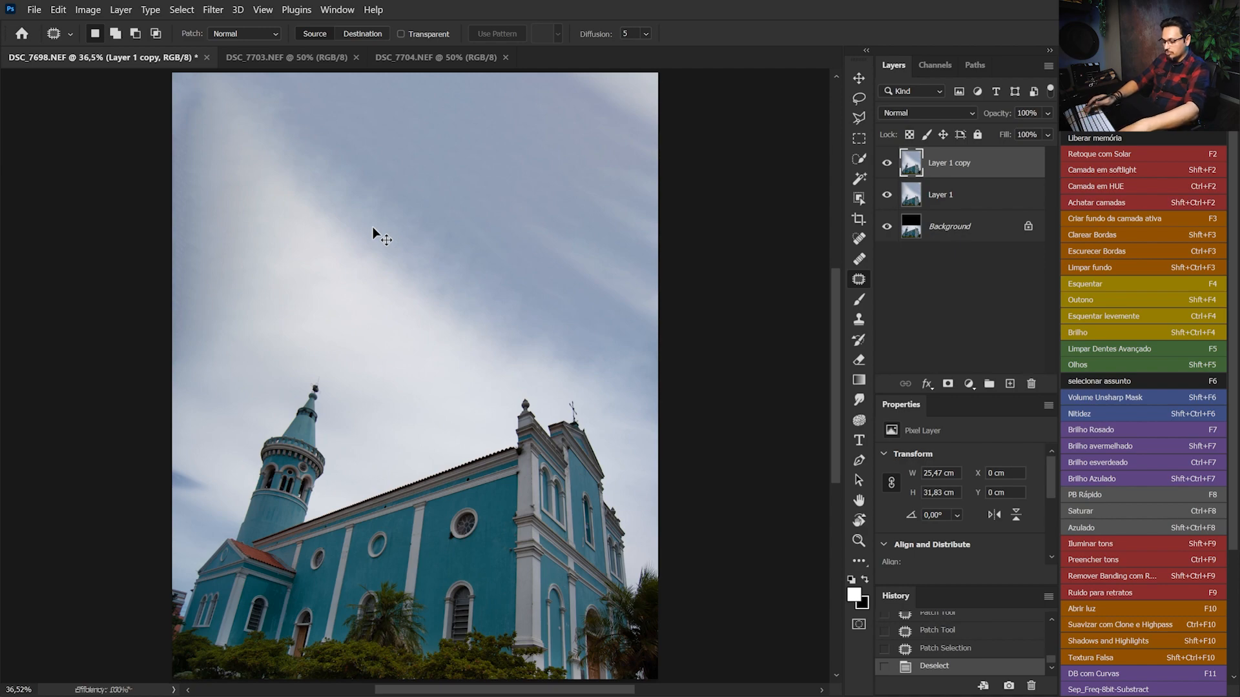
Patch the chipped paint on the facade's narrow teal strip beside the tall arched niche
key("ctrl+1")
left_click_drag(583, 555, 390, 355)
key("ctrl+plus")
key("ctrl+plus")
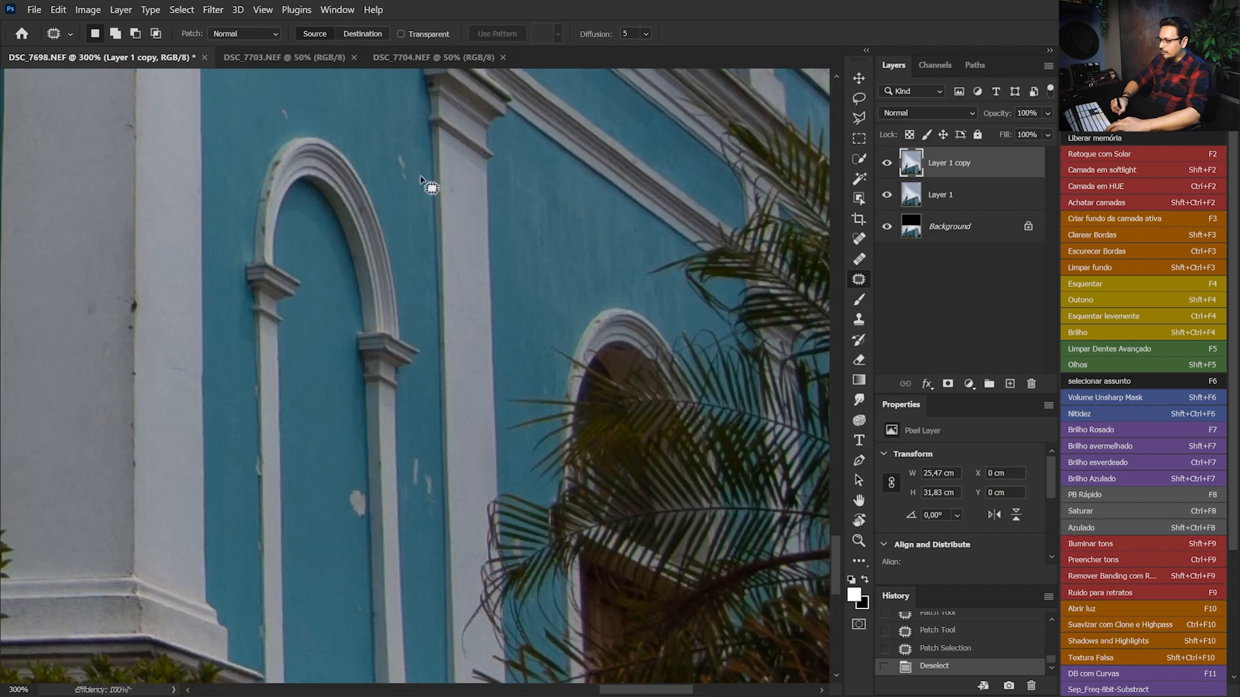
mouse_move(411, 151)
left_mouse_down()
mouse_move(392, 161)
mouse_move(409, 175)
left_mouse_up()
left_click_drag(399, 163, 363, 133)
mouse_move(321, 101)
left_mouse_down()
mouse_move(295, 91)
mouse_move(277, 127)
left_mouse_up()
mouse_move(354, 476)
left_mouse_down()
mouse_move(342, 491)
mouse_move(361, 520)
mouse_move(369, 501)
mouse_move(358, 541)
mouse_move(431, 516)
left_mouse_up()
mouse_move(420, 456)
left_mouse_down()
mouse_move(429, 492)
mouse_move(420, 452)
left_mouse_up()
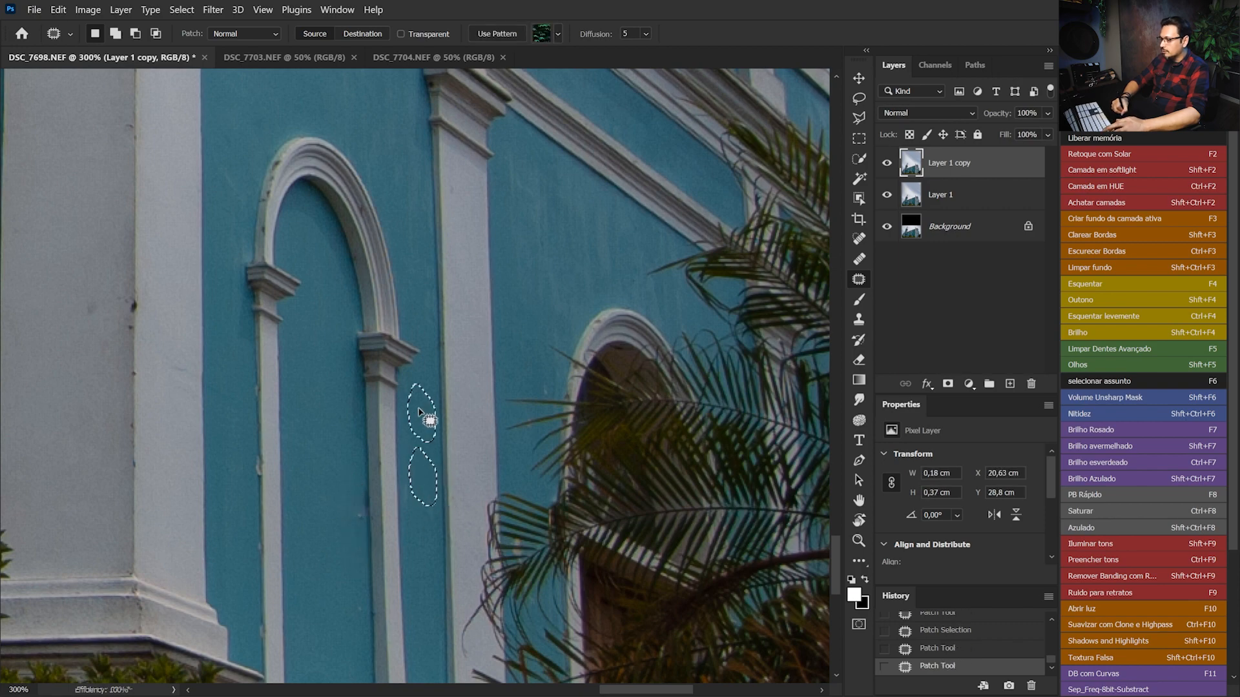
Patch the blemishes higher up on the facade wall above the tall arched niche
left_click_drag(525, 268, 484, 485)
left_click_drag(420, 328, 456, 419)
mouse_move(446, 317)
left_mouse_down()
mouse_move(428, 354)
mouse_move(457, 379)
mouse_move(406, 227)
left_mouse_up()
key("ctrl+0")
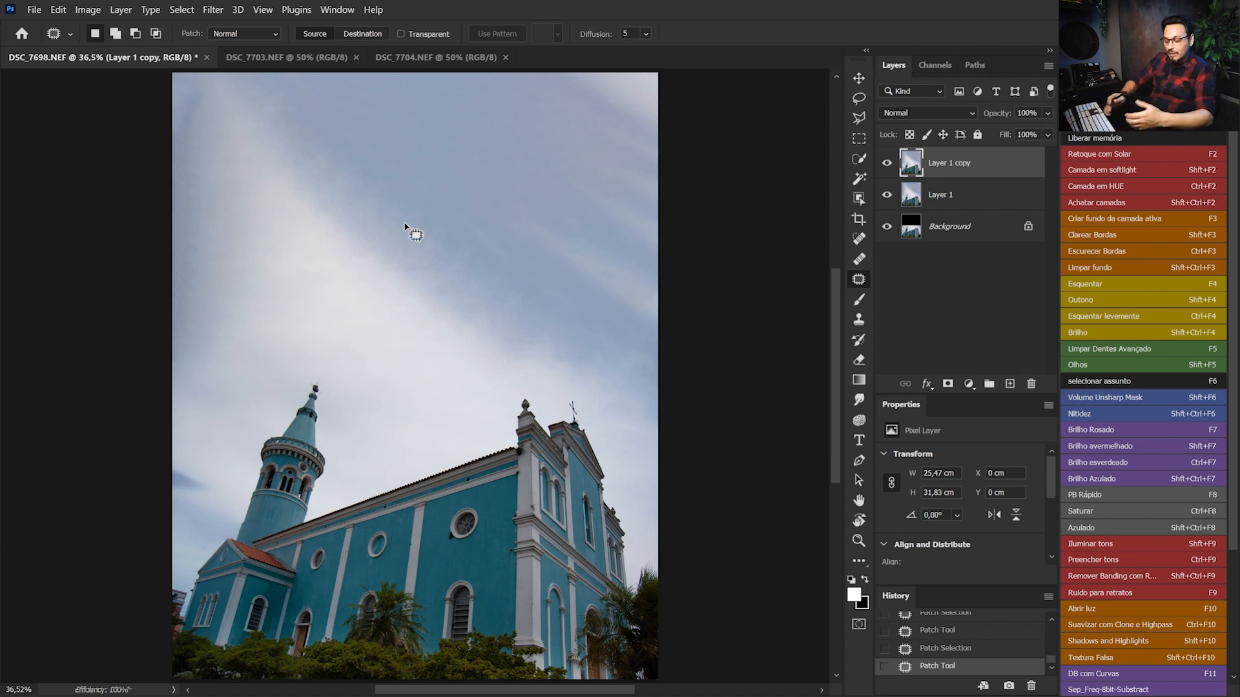
Outline the pink neighbouring building at the photo's left edge with the Patch tool, following the edge of the church wall
key("ctrl+plus")
key("ctrl+plus")
key("ctrl+plus")
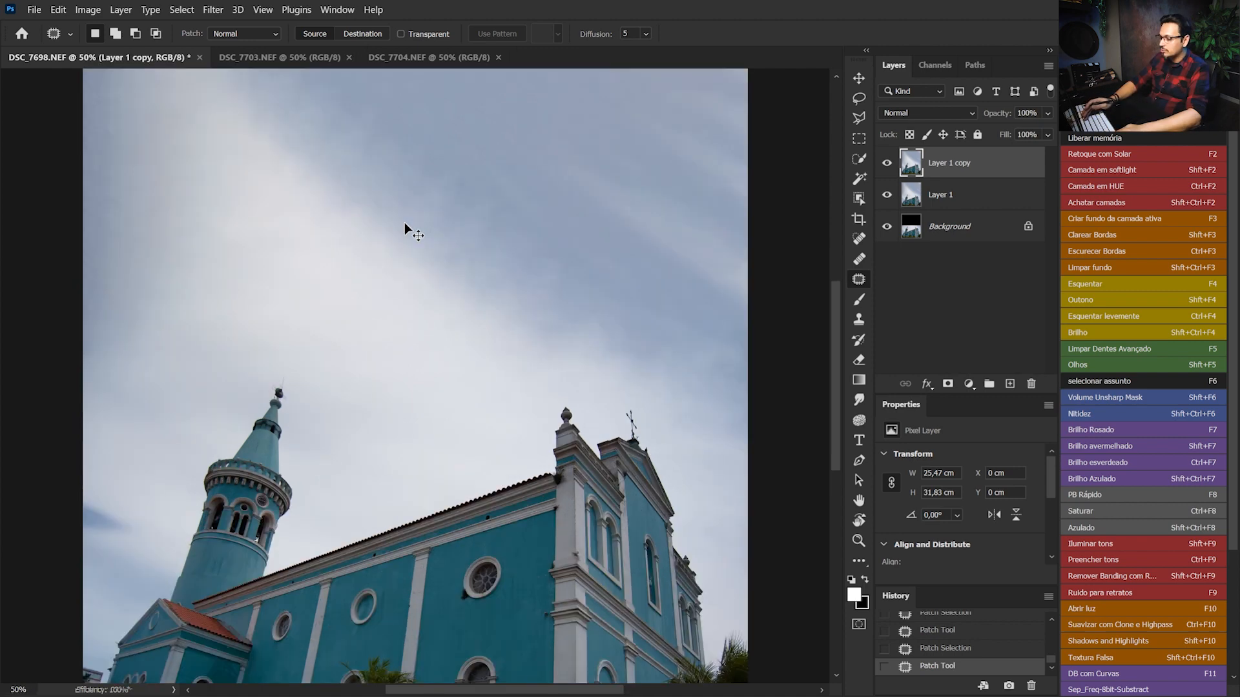
left_click_drag(308, 534, 581, 268)
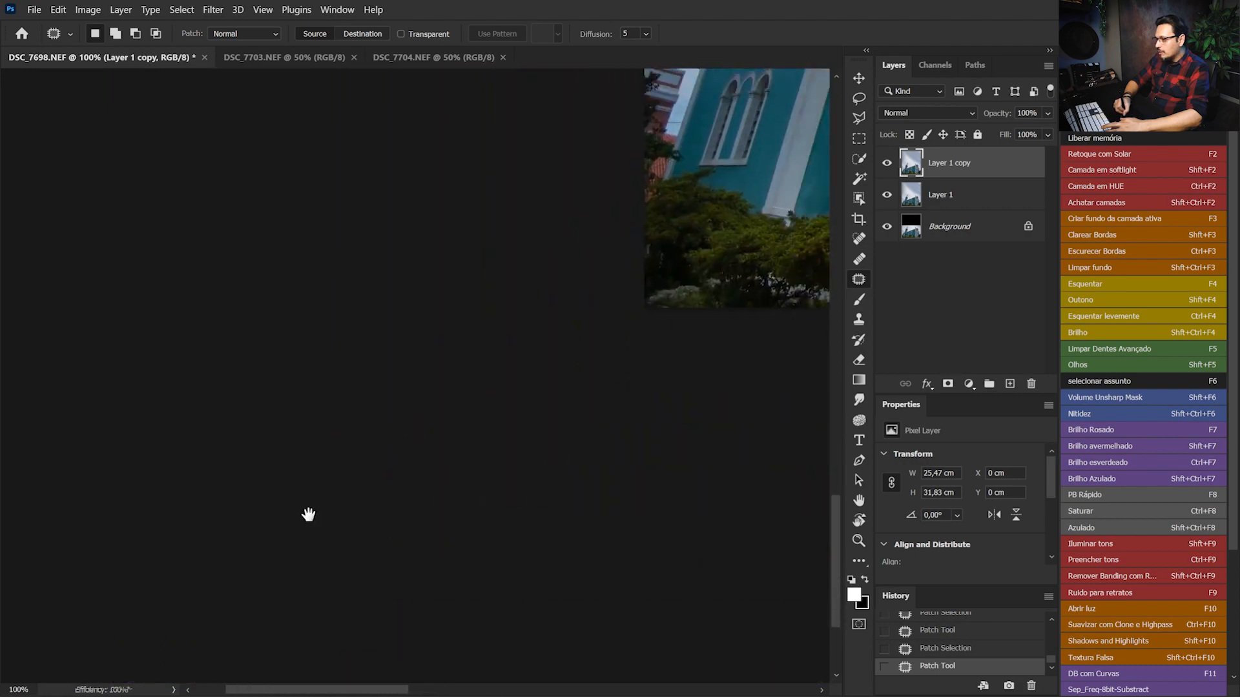
key("ctrl+plus")
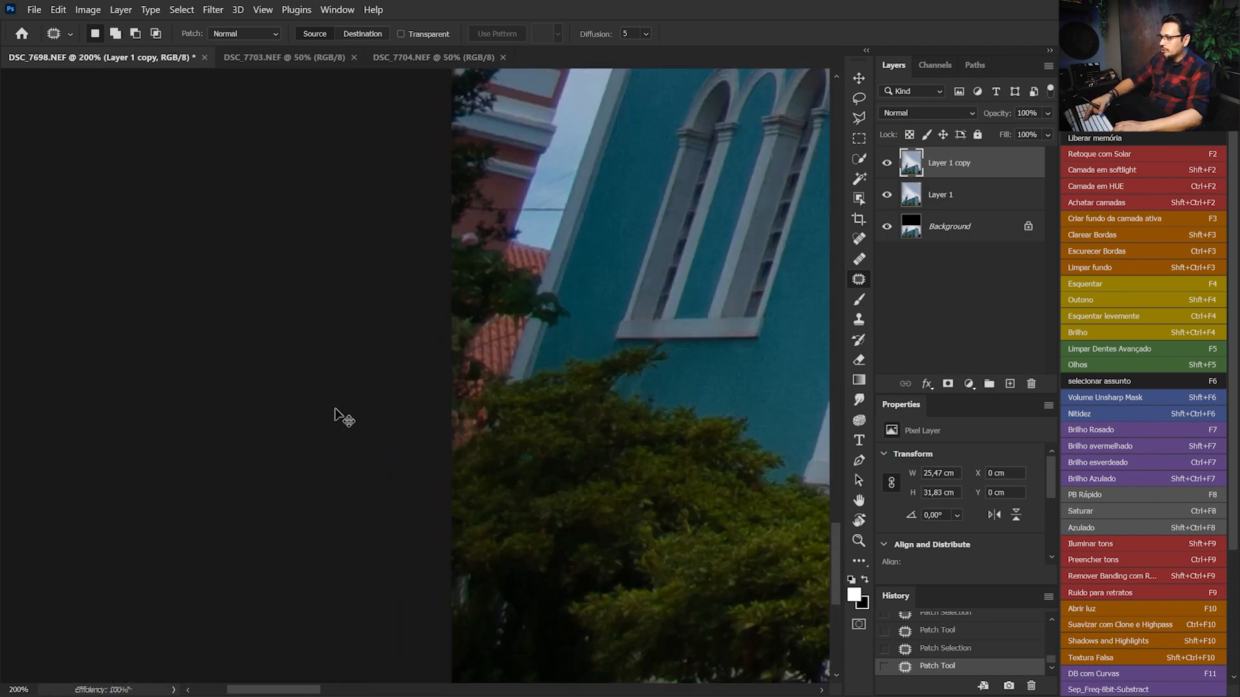
key("ctrl+plus")
mouse_move(434, 240)
left_mouse_down()
mouse_move(408, 364)
mouse_move(350, 321)
mouse_move(373, 216)
mouse_move(405, 231)
mouse_move(466, 193)
mouse_move(516, 203)
mouse_move(544, 220)
mouse_move(552, 249)
mouse_move(516, 413)
left_mouse_up()
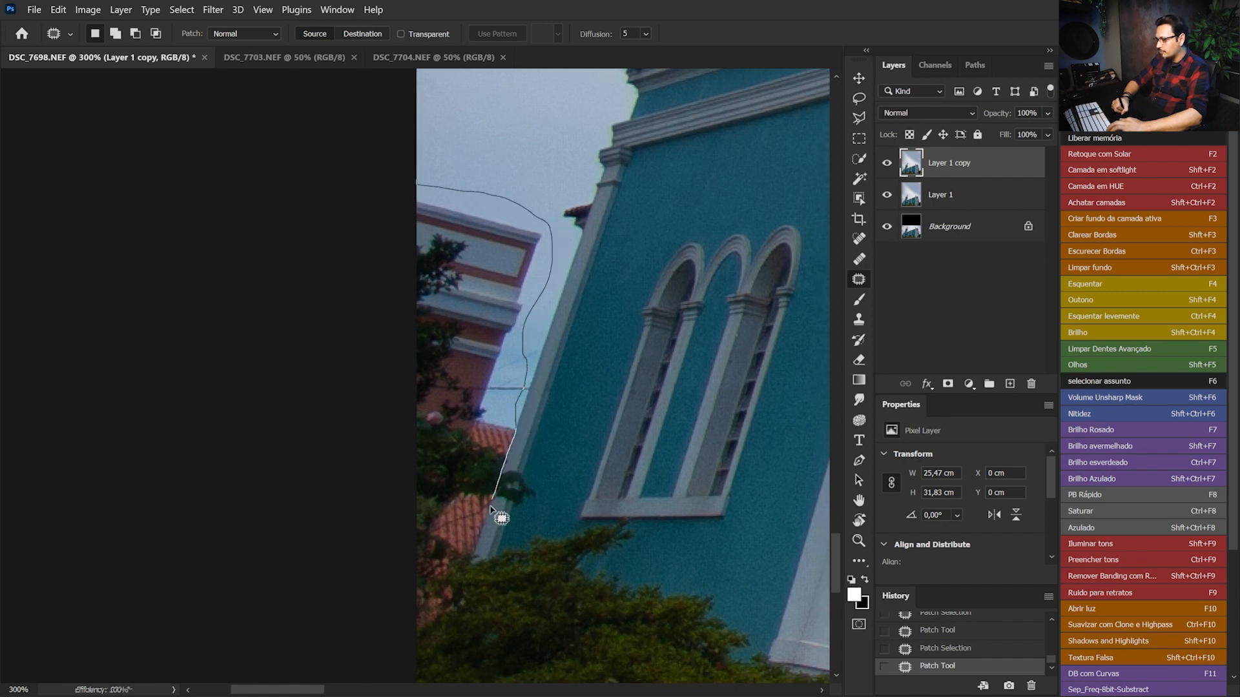
mouse_move(454, 595)
left_mouse_down()
mouse_move(428, 632)
mouse_move(361, 623)
left_mouse_up()
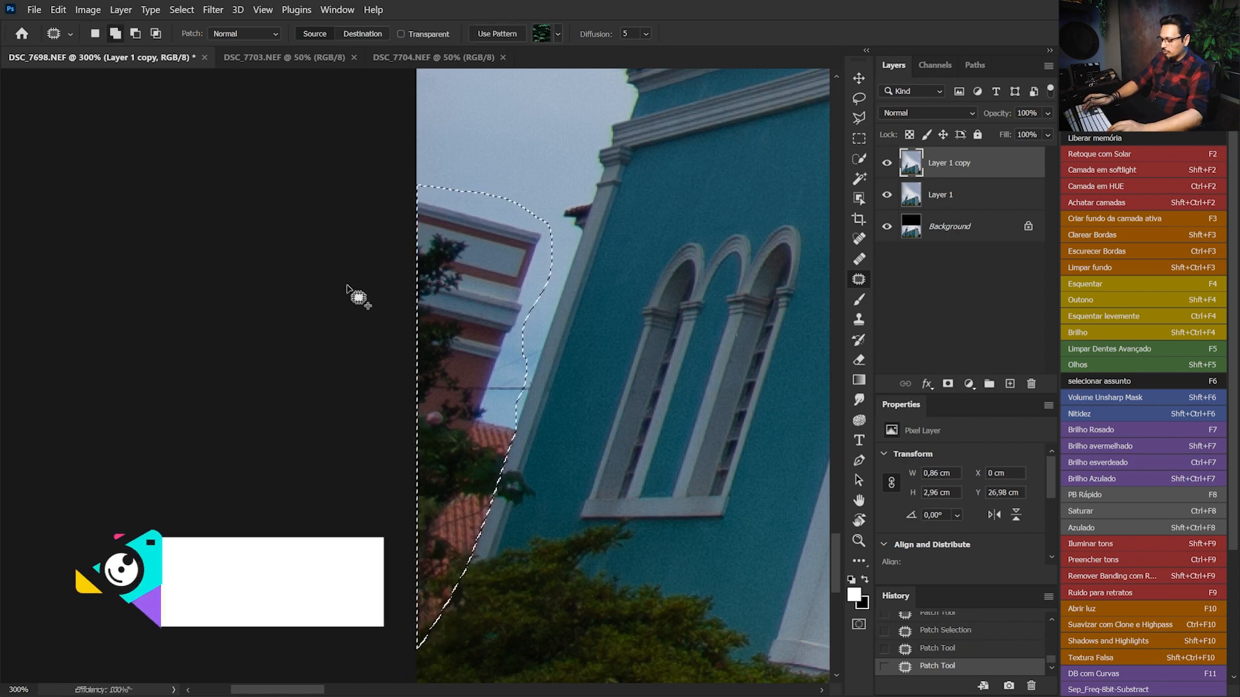
Replace the selected neighbouring building with a Content-Aware fill and deselect
key("shift")
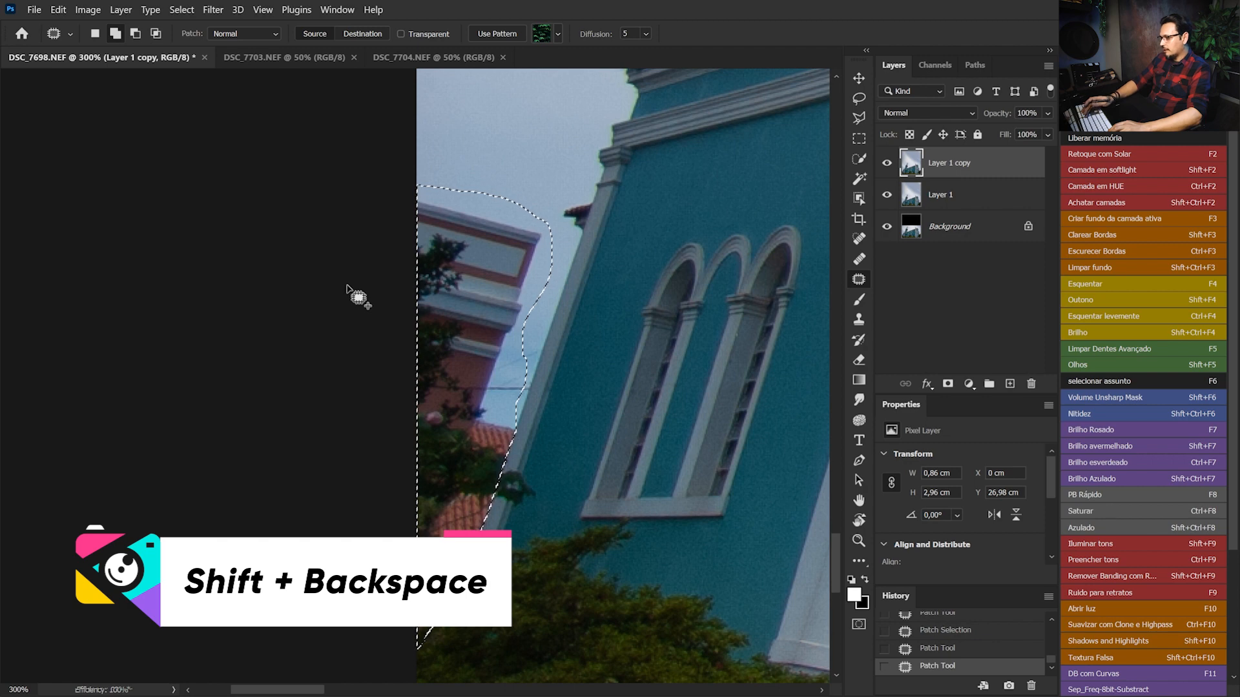
key("shift+BackSpace")
key("Return")
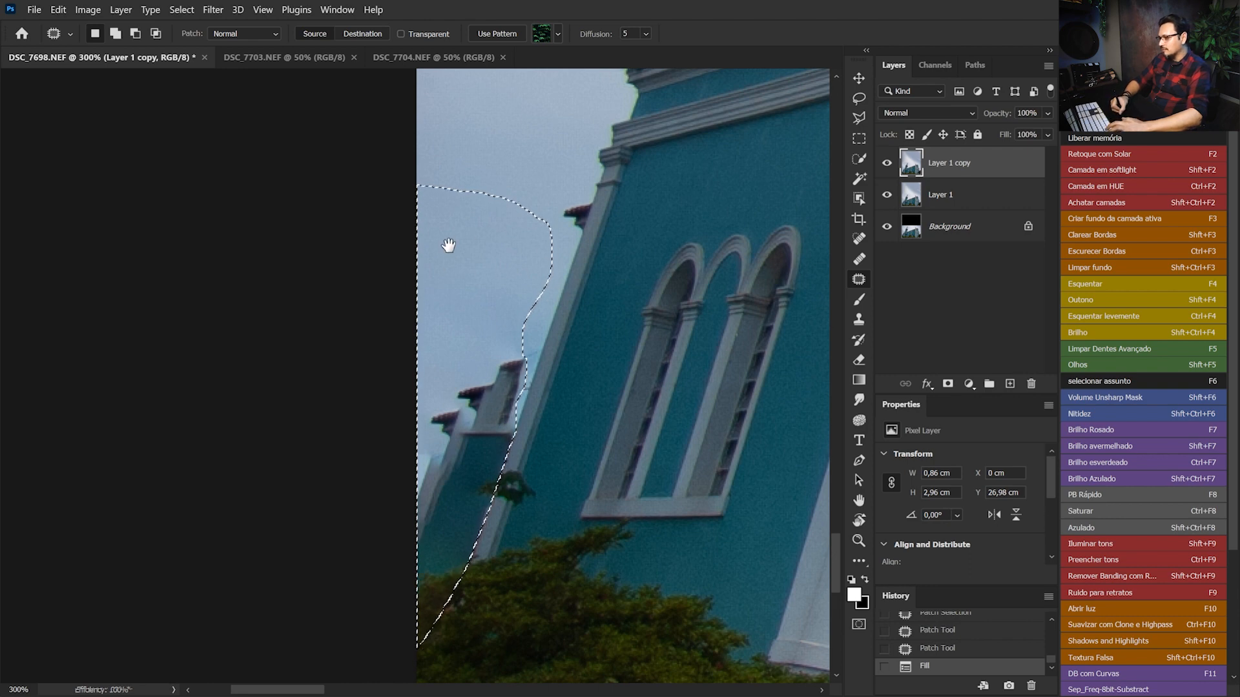
left_click_drag(448, 246, 423, 396)
left_click_drag(509, 234, 497, 322)
key("ctrl+d")
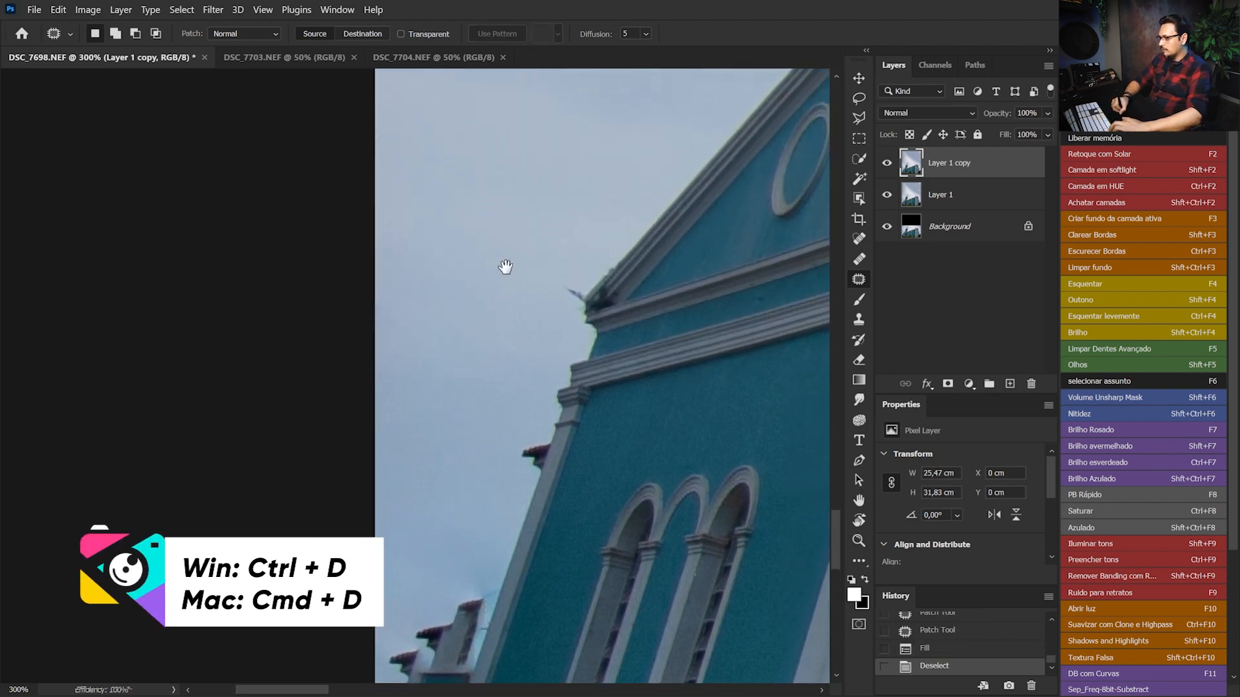
Copy a clean area of sky beside the pediment to a new layer and move it down over the leftover building fragments
key("ctrl+minus")
left_click_drag(434, 410, 491, 178)
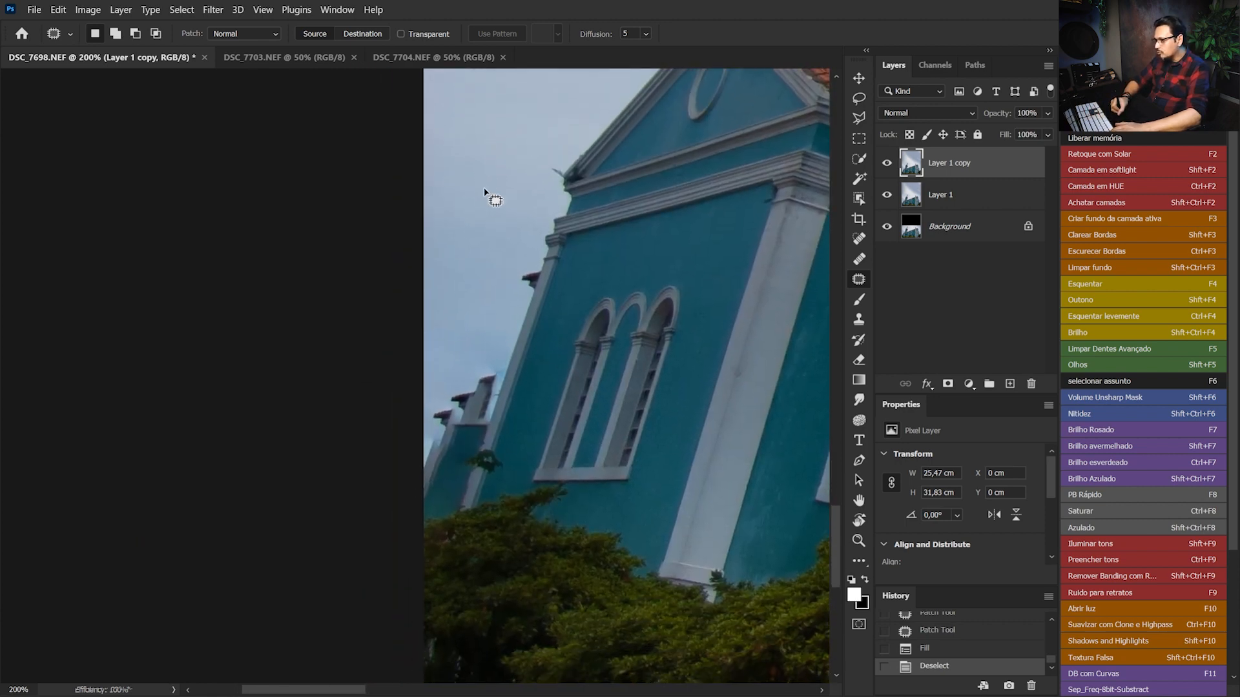
left_click_drag(471, 138, 459, 235)
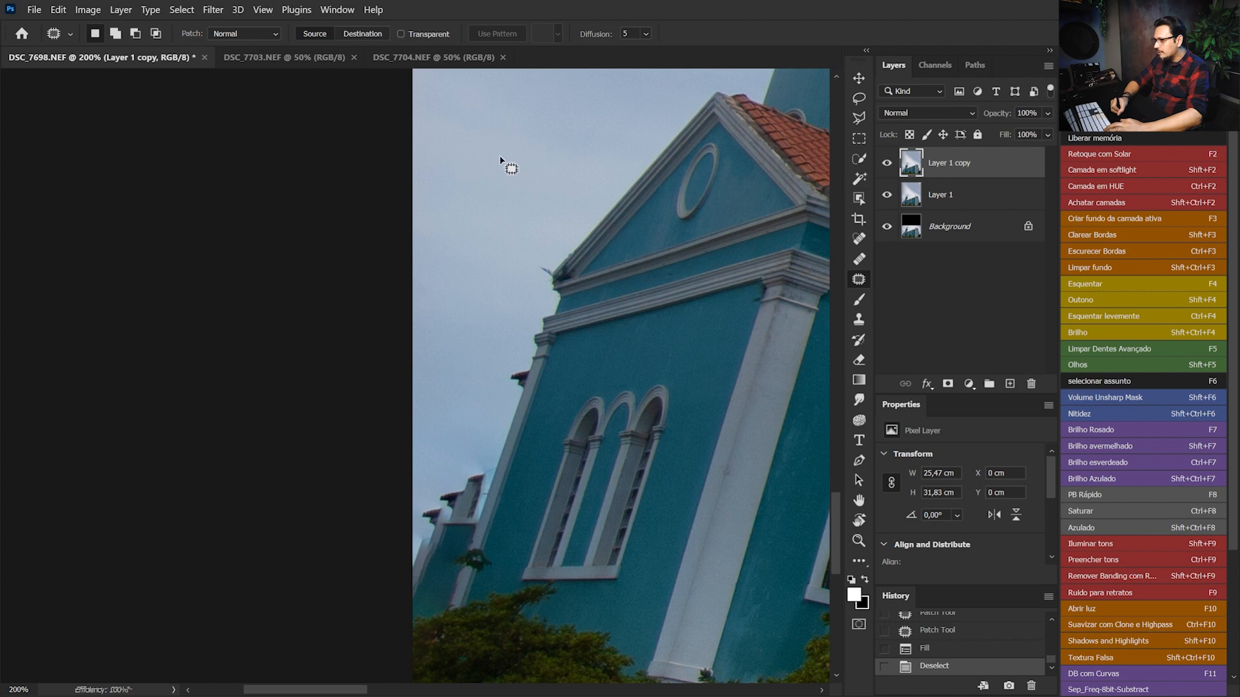
mouse_move(487, 98)
left_mouse_down()
mouse_move(401, 153)
mouse_move(356, 287)
mouse_move(387, 379)
mouse_move(431, 425)
mouse_move(475, 397)
mouse_move(494, 336)
mouse_move(581, 189)
left_mouse_up()
left_click_drag(544, 102, 525, 97)
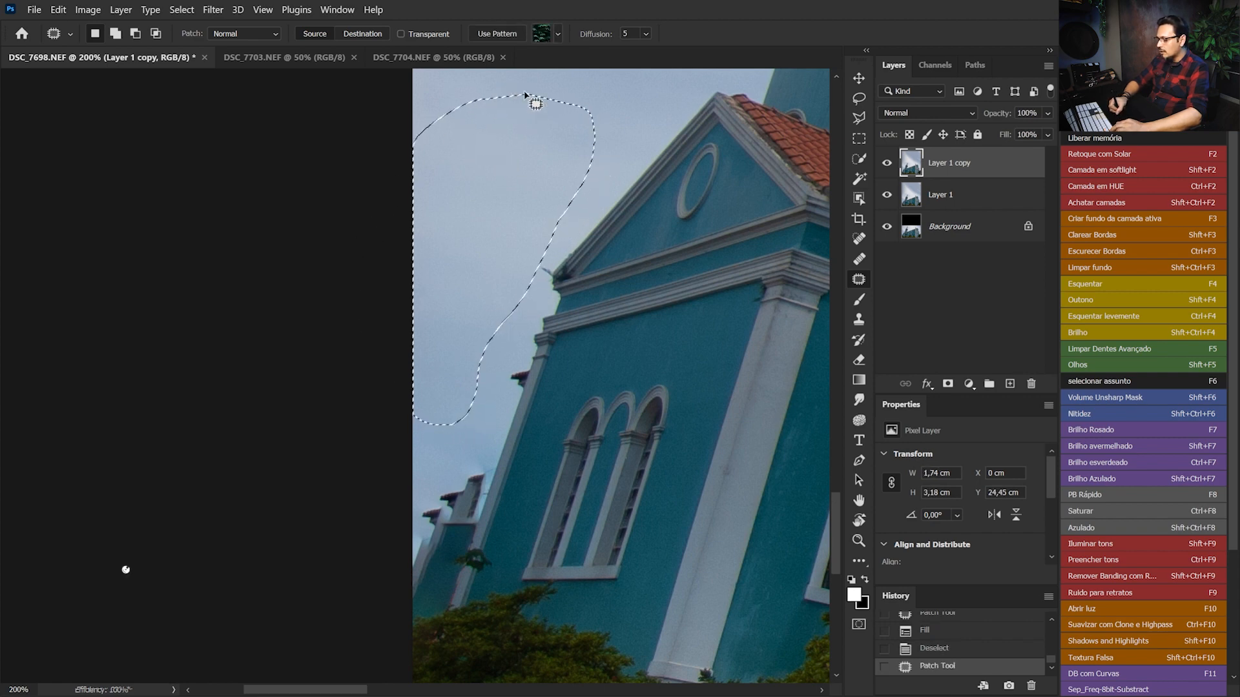
key("ctrl+j")
key("v")
left_click_drag(429, 213, 411, 484)
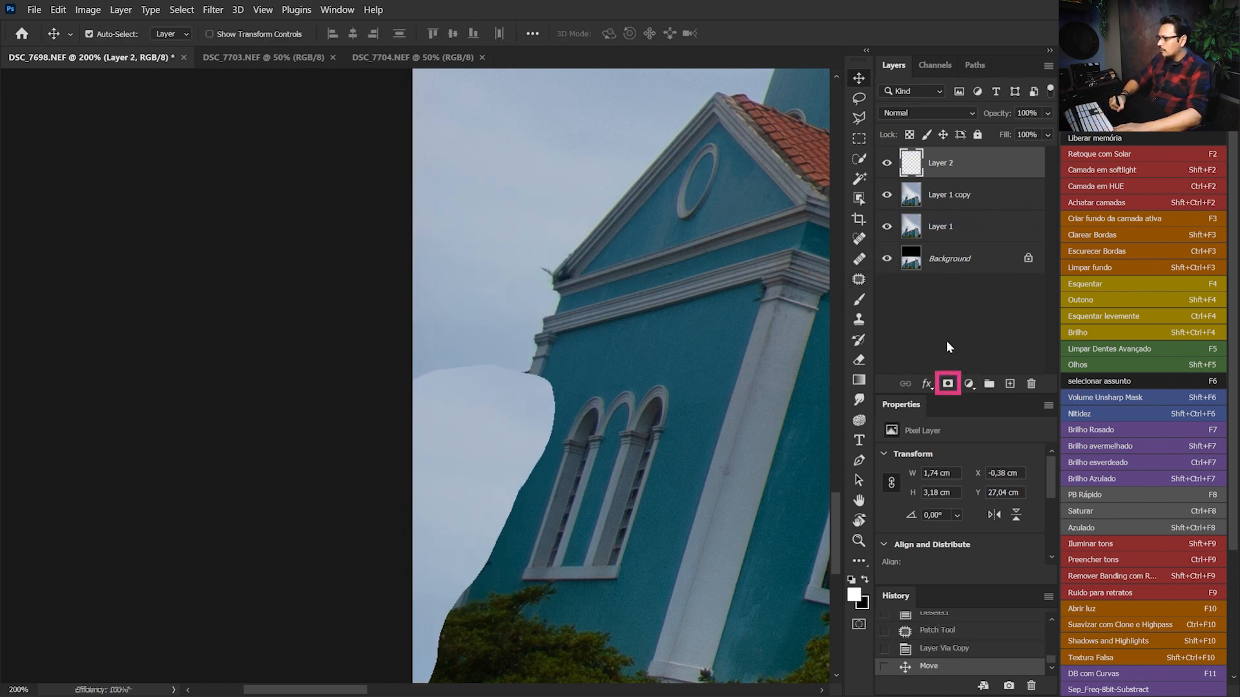
Add a layer mask to the copied sky layer and invert it to black
left_click(948, 387)
key("ctrl+i")
Set up the Brush tool at 10 px size and 46% hardness for painting on the sky layer's mask
key("ctrl+plus")
key("ctrl+plus")
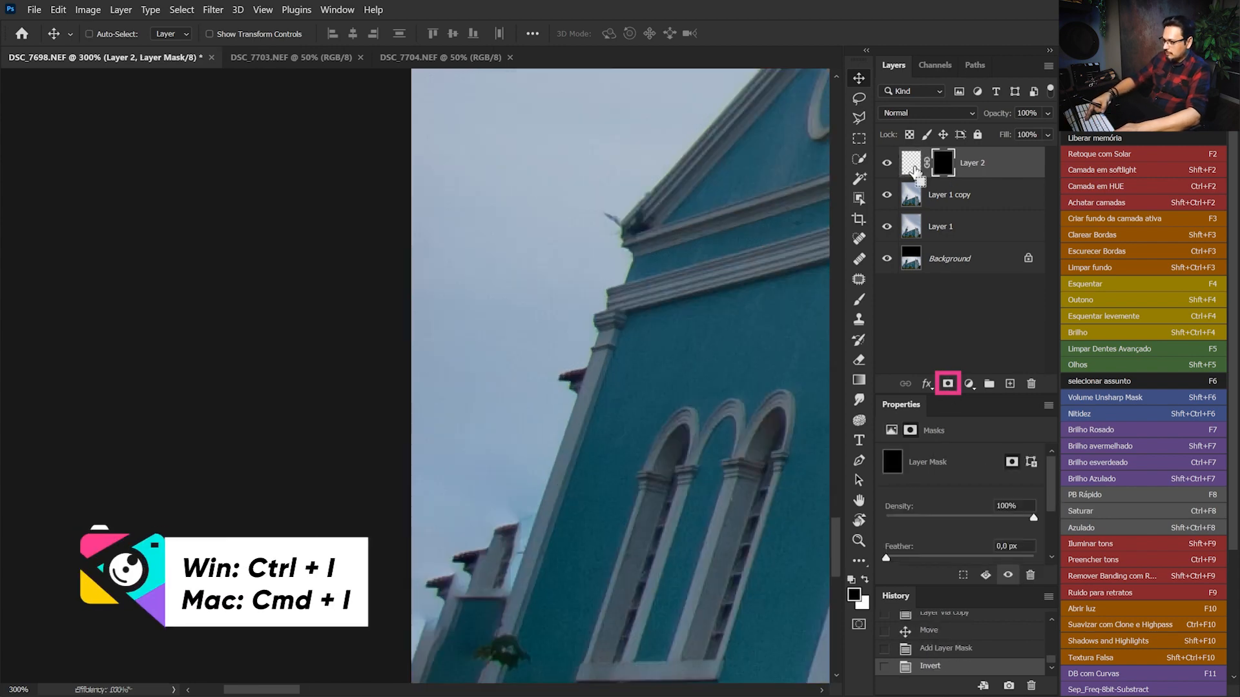
mouse_move(485, 445)
left_mouse_down()
mouse_move(553, 180)
mouse_move(443, 388)
left_mouse_up()
key("b")
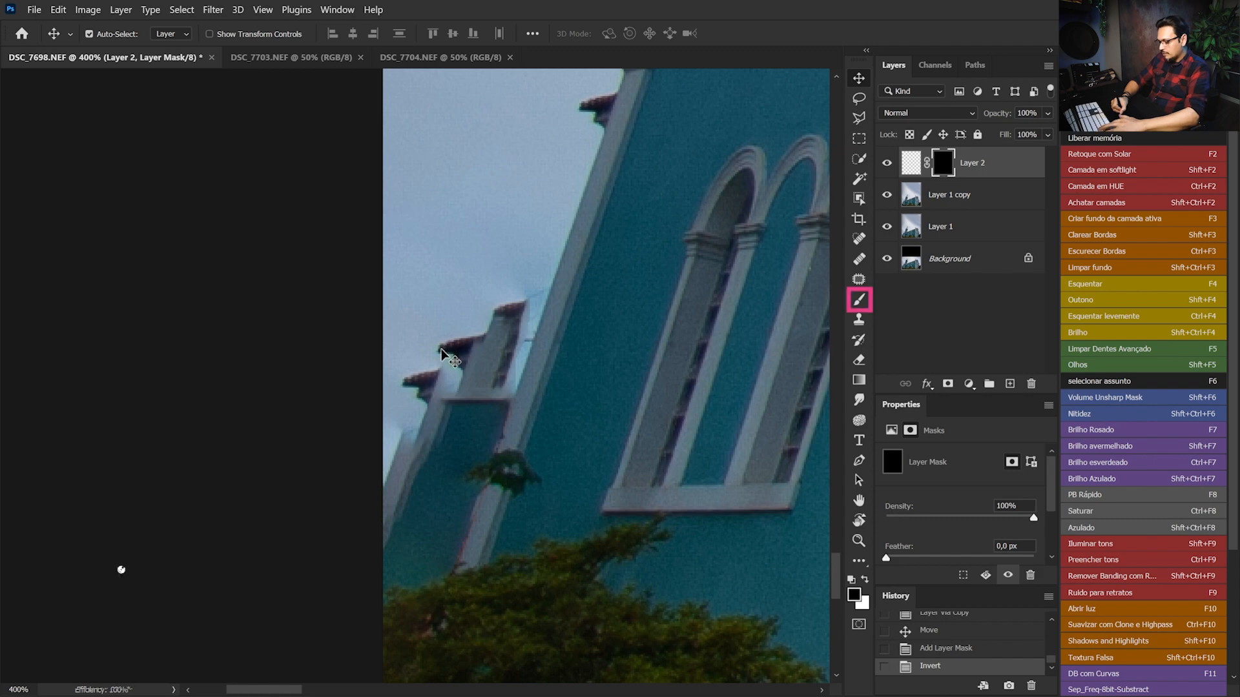
right_click(452, 280)
left_click_drag(570, 316, 537, 317)
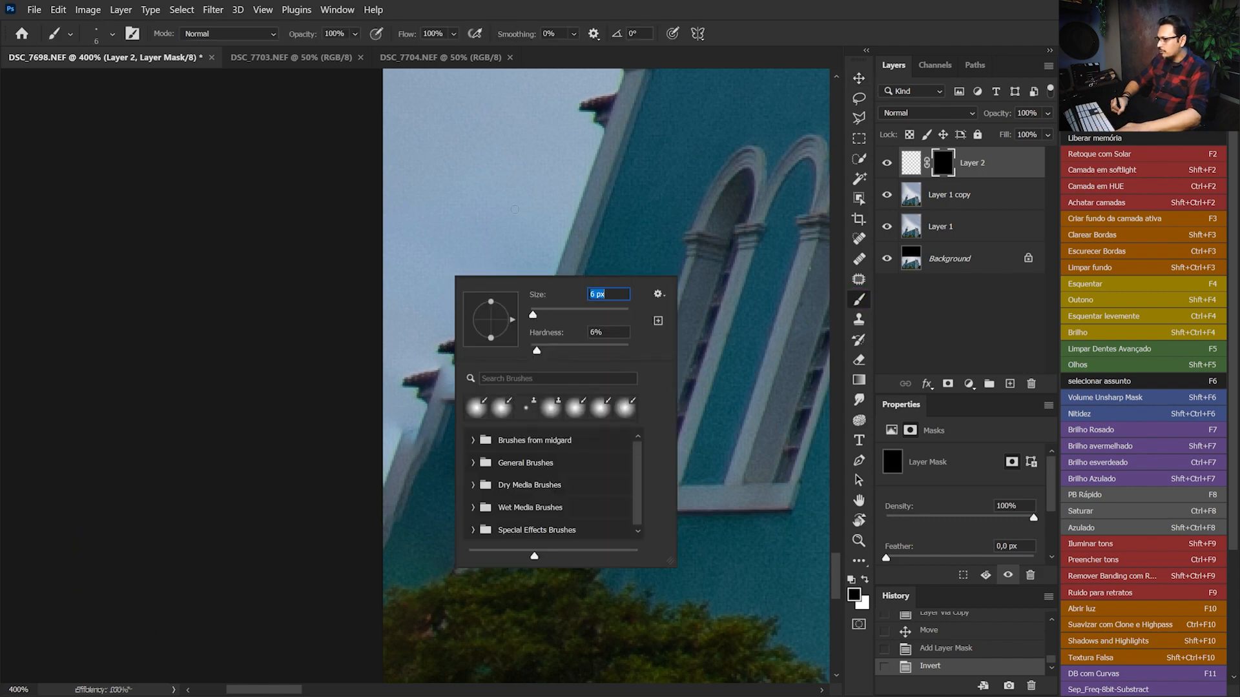
type("10")
key("Return")
right_click(523, 286)
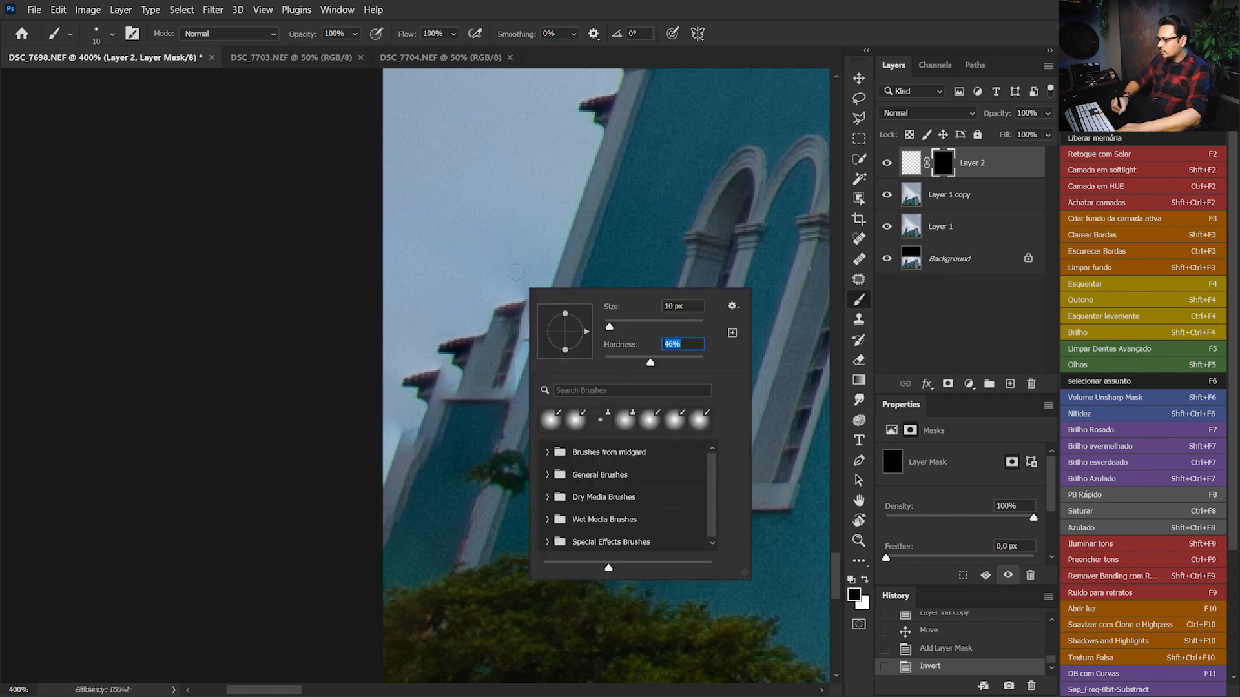
key("Return")
Paint white on the mask along the church wall's outer edge and over the leftover building fragments to reveal the copied sky
left_click(516, 291)
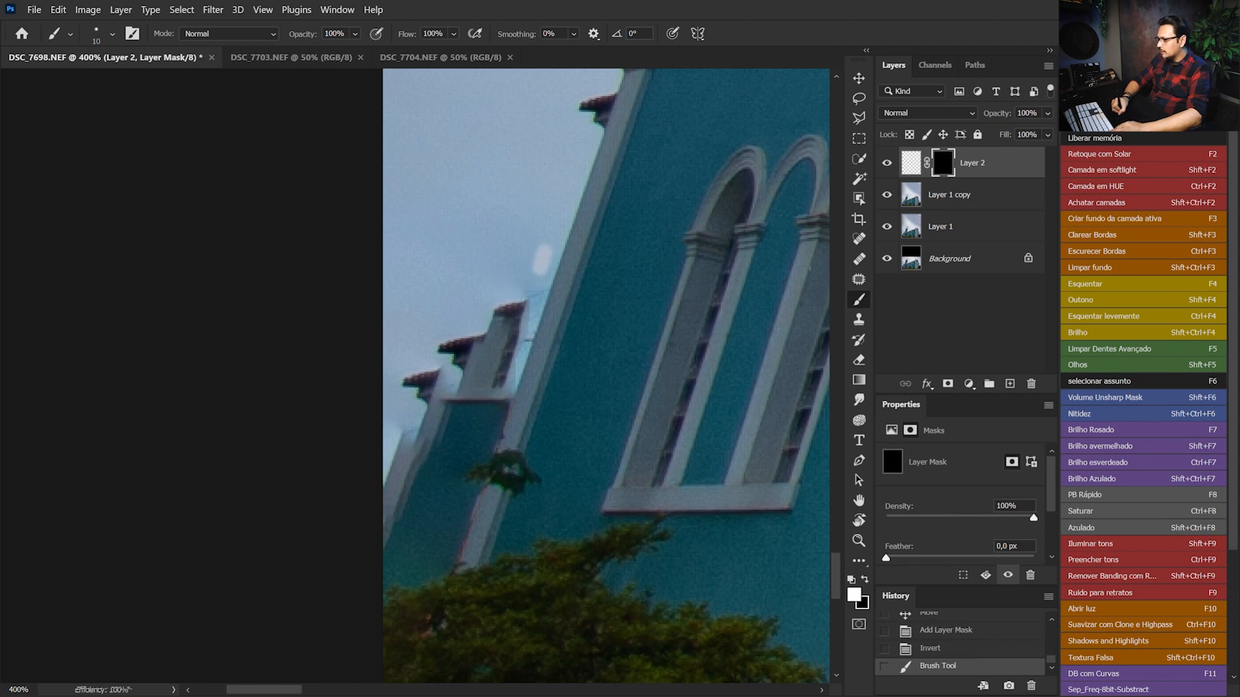
left_click_drag(543, 259, 517, 344)
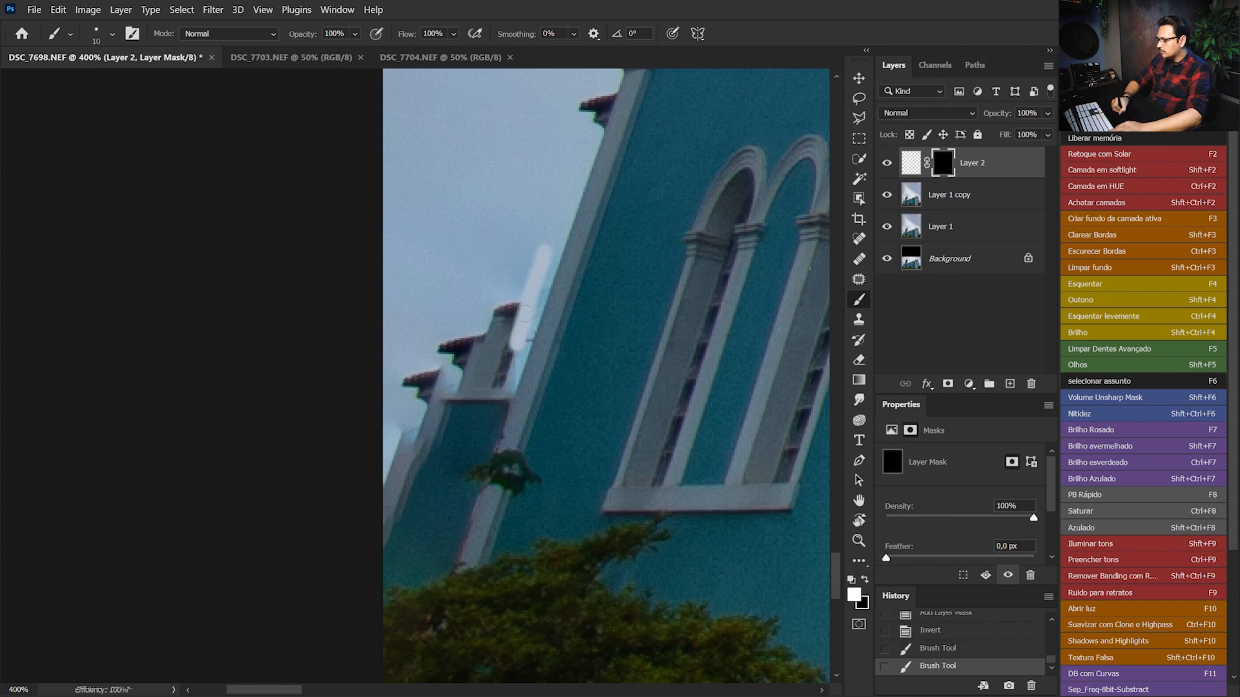
left_click(595, 135)
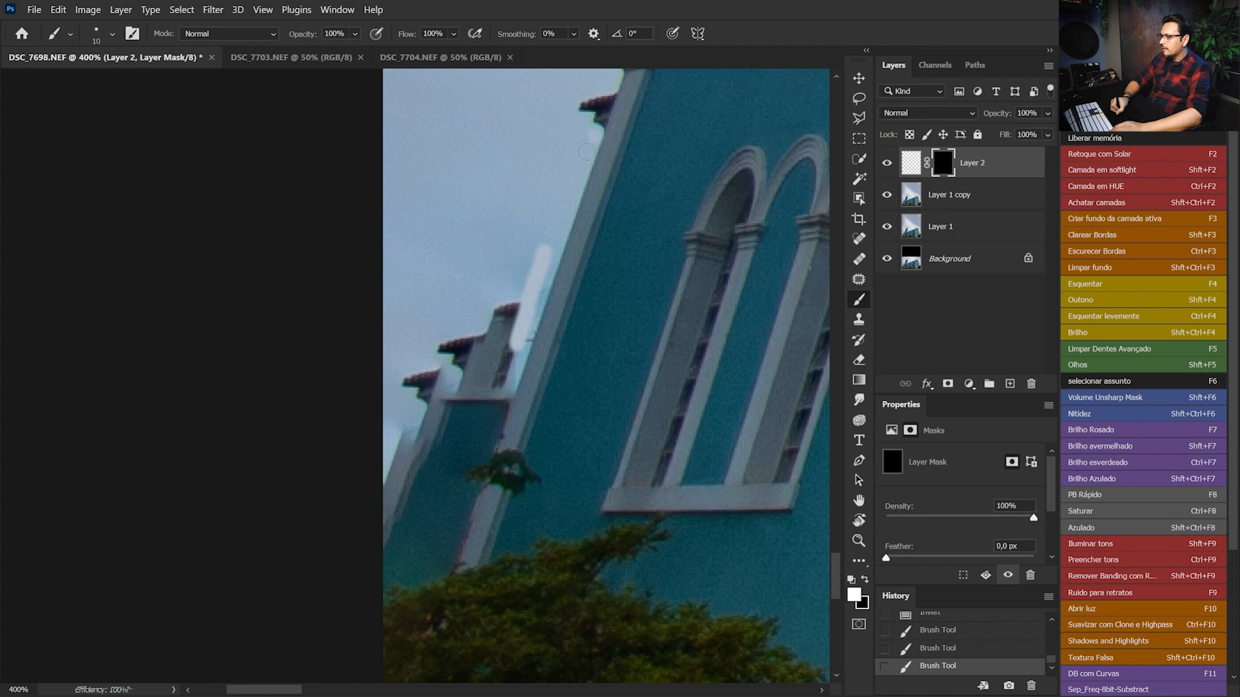
left_click(444, 566, "shift")
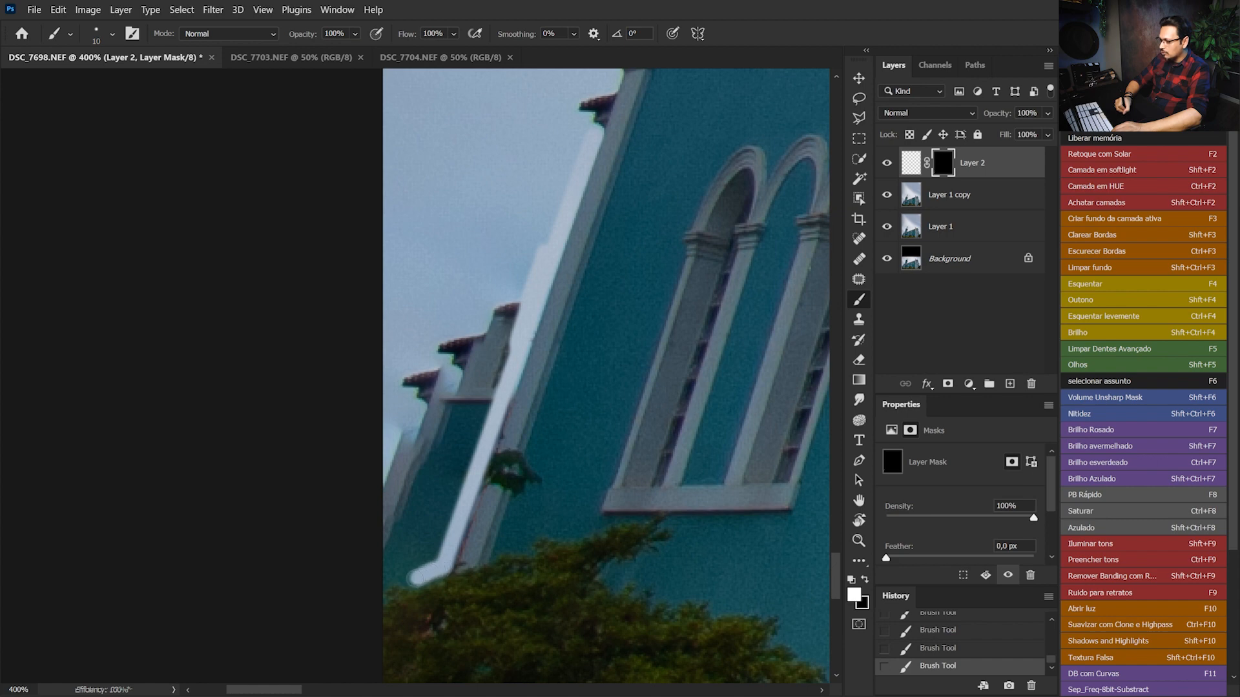
left_click_drag(418, 505, 436, 506)
mouse_move(390, 554)
left_mouse_down()
mouse_move(409, 477)
mouse_move(399, 557)
mouse_move(427, 551)
mouse_move(451, 477)
mouse_move(450, 461)
mouse_move(421, 494)
mouse_move(426, 349)
mouse_move(377, 437)
mouse_move(435, 326)
mouse_move(443, 404)
mouse_move(482, 379)
mouse_move(458, 438)
mouse_move(555, 146)
mouse_move(539, 153)
mouse_move(535, 225)
mouse_move(566, 147)
mouse_move(523, 227)
mouse_move(450, 304)
mouse_move(426, 179)
mouse_move(354, 334)
mouse_move(368, 292)
left_mouse_up()
Extend the white mask painting across the upper boundary of the copied sky with a 55 px brush
key("ctrl+minus")
key("ctrl+minus")
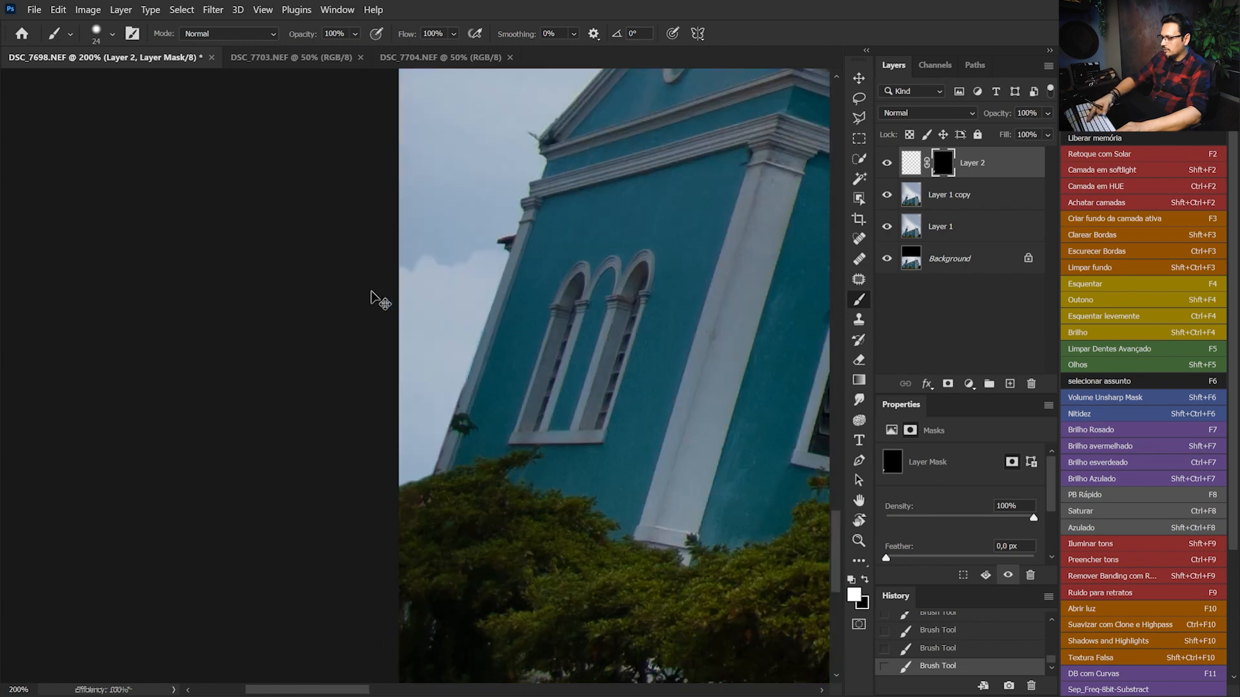
left_click_drag(494, 201, 454, 396)
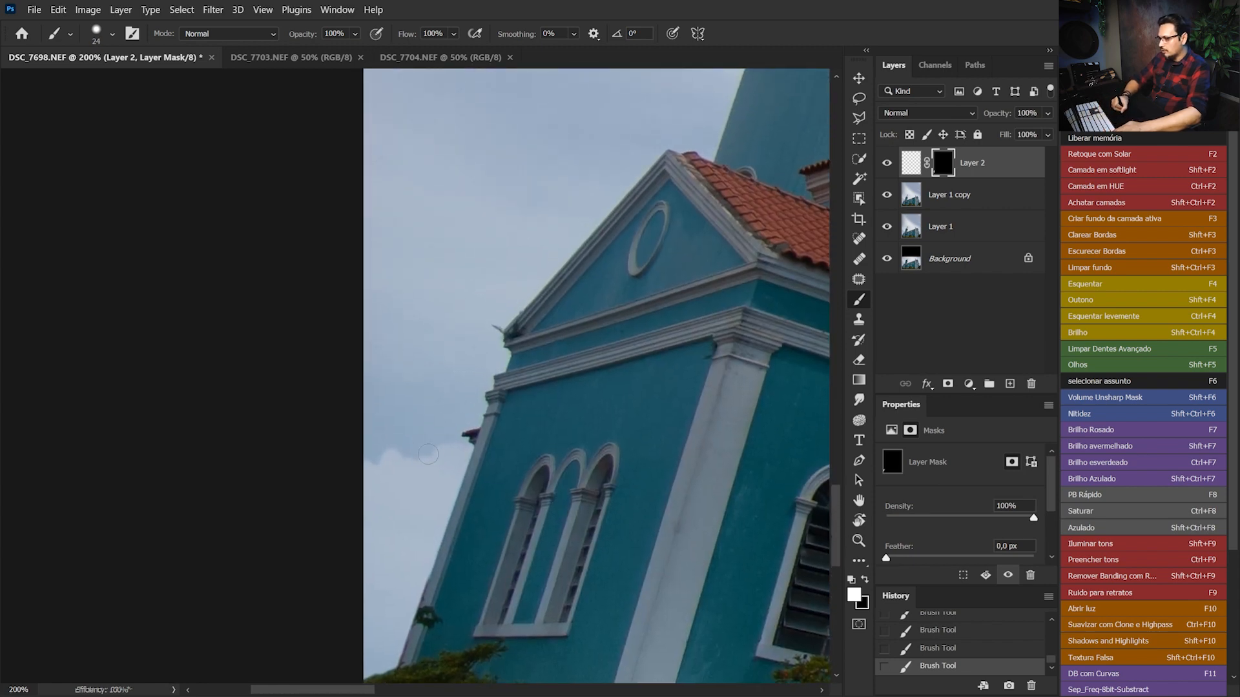
mouse_move(438, 466)
left_mouse_down()
mouse_move(463, 470)
mouse_move(450, 454)
mouse_move(351, 452)
left_mouse_up()
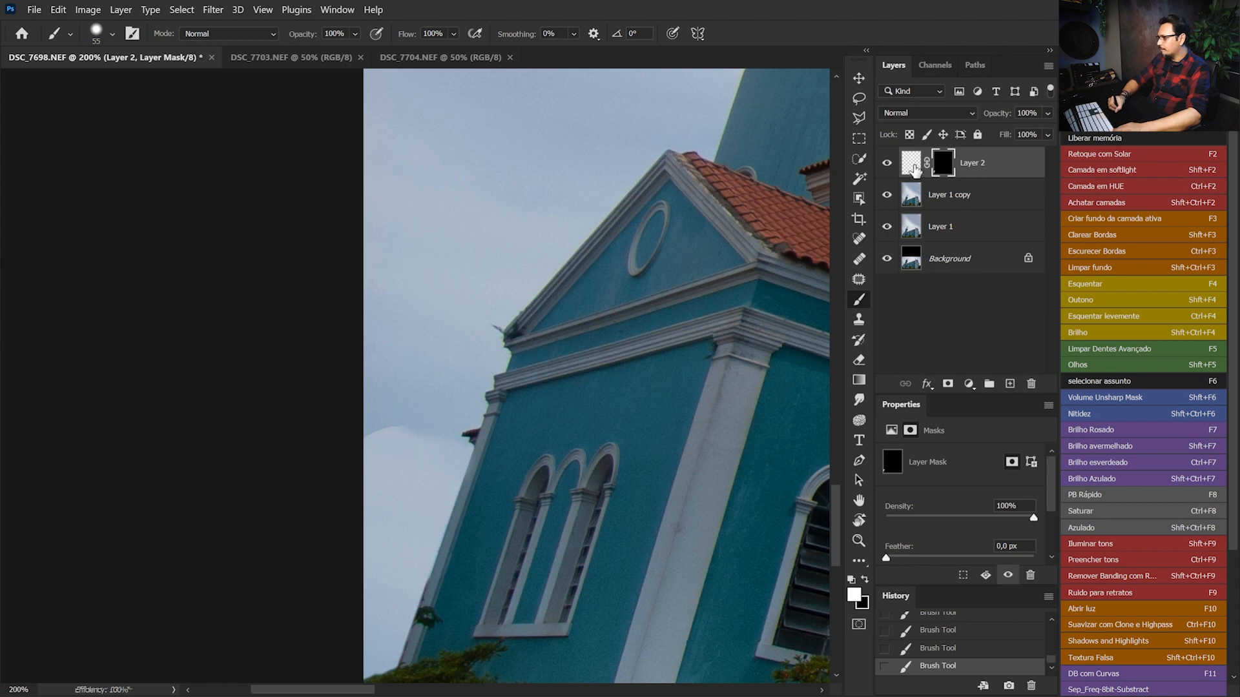
Darken the copied sky with Levels at an output white level of 222 and merge it into the layer below
left_click(911, 167)
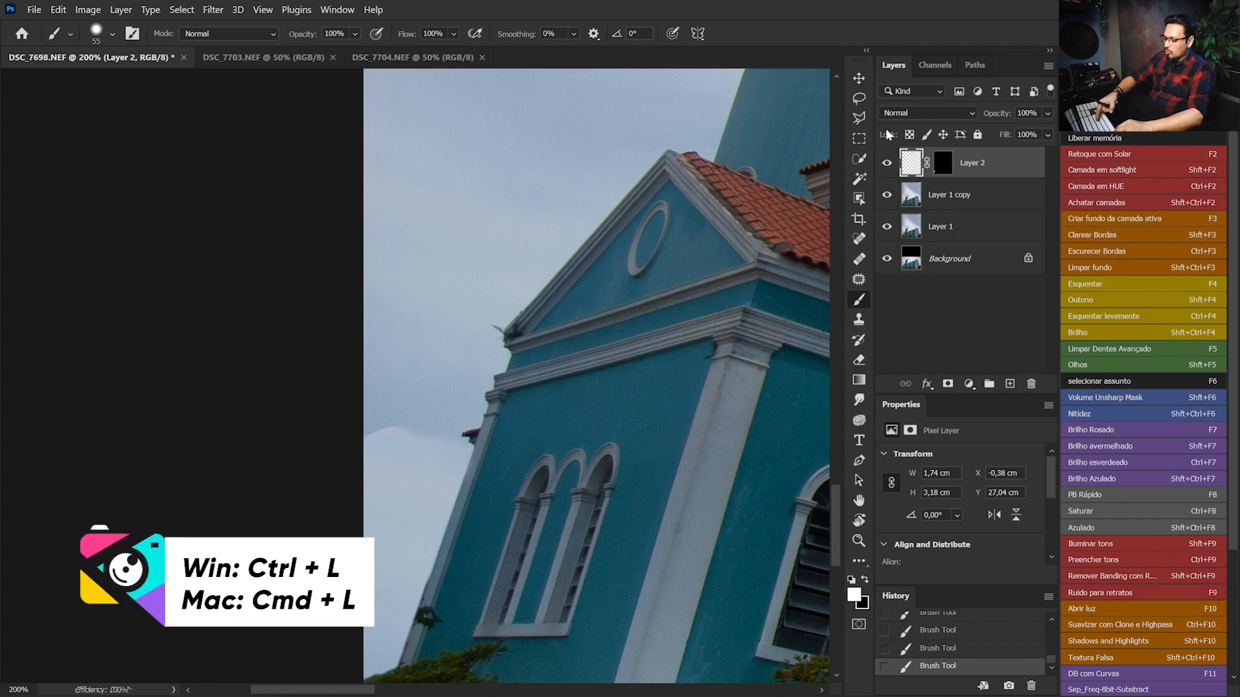
key("ctrl+l")
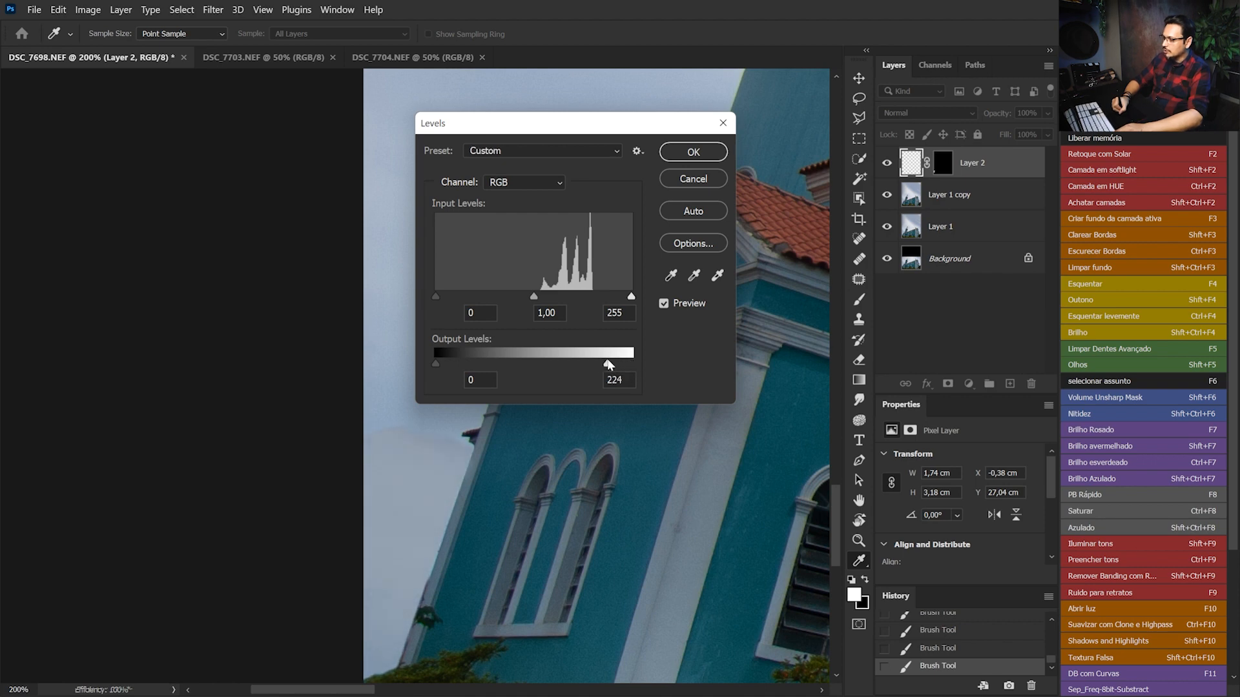
left_click(689, 154)
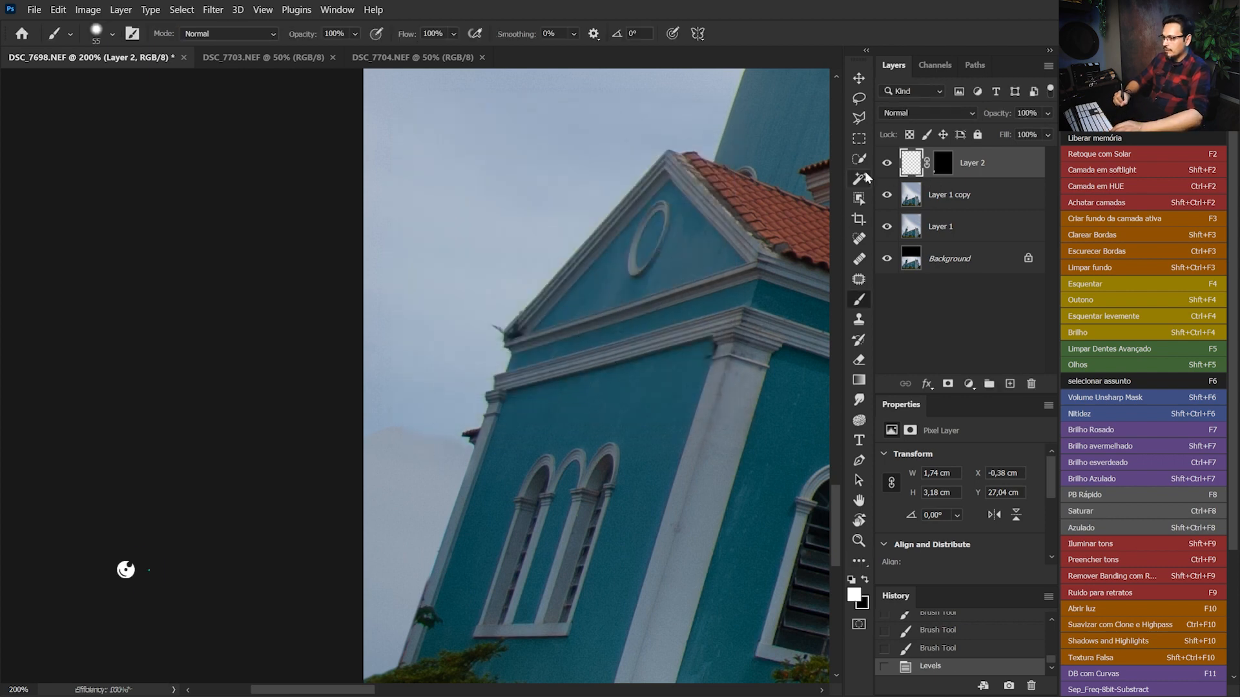
key("ctrl+e")
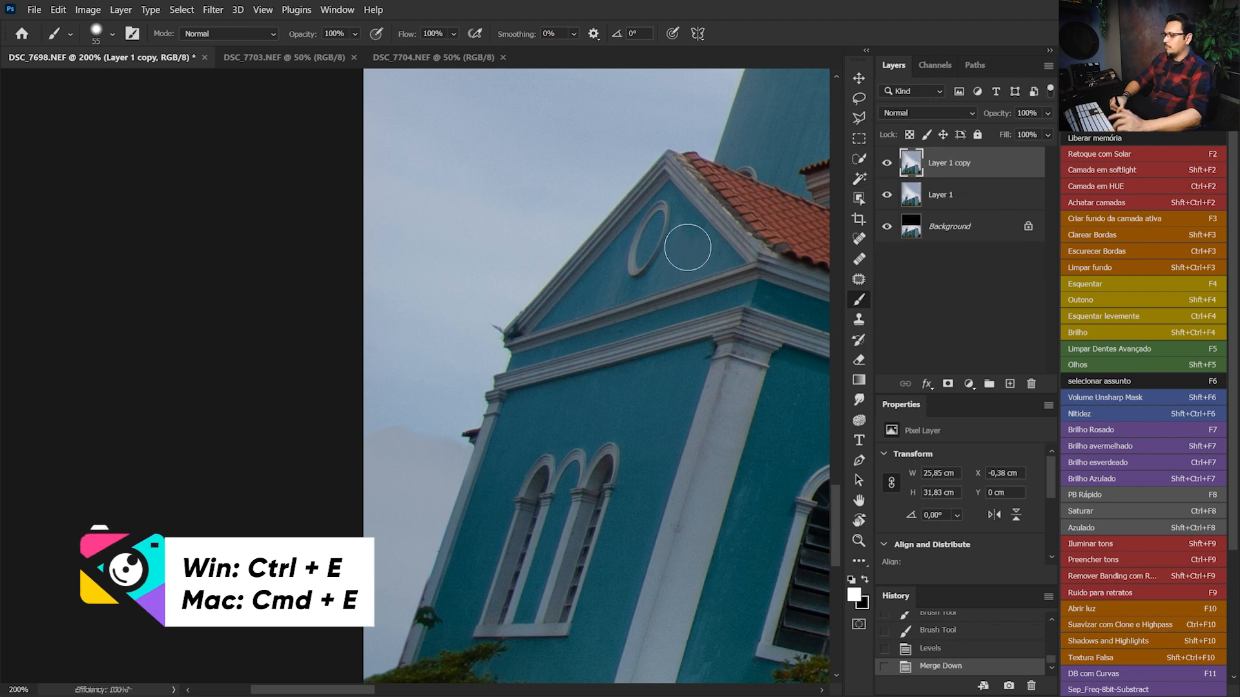
Try to blend the sky seam beside the church wall with the Patch tool, sampling from the sky above
left_click(859, 281)
mouse_move(448, 434)
left_mouse_down()
mouse_move(355, 435)
mouse_move(454, 441)
left_mouse_up()
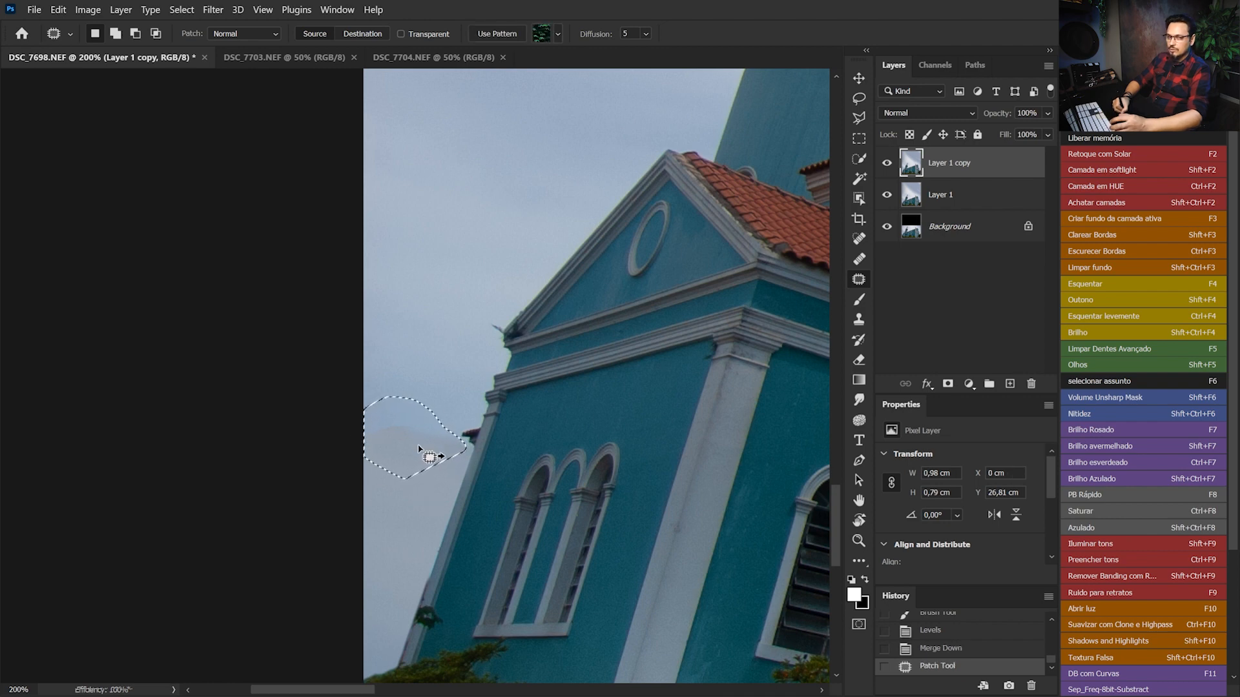
left_click_drag(419, 449, 434, 357)
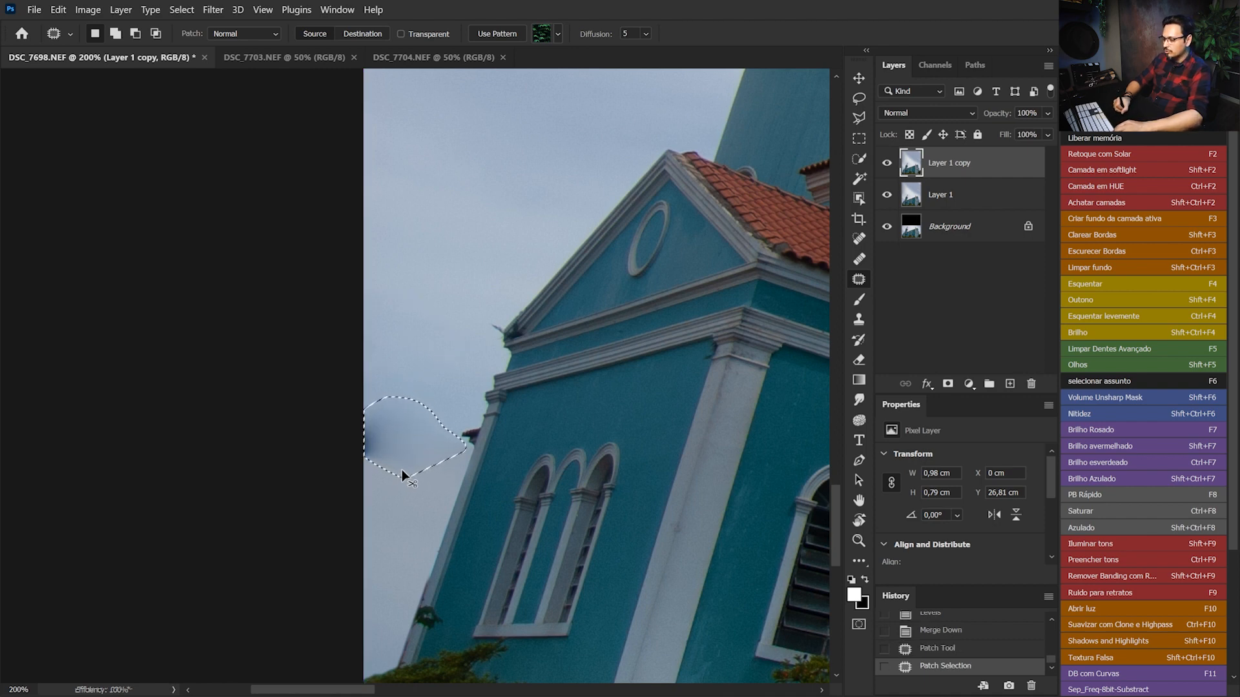
key("ctrl+d")
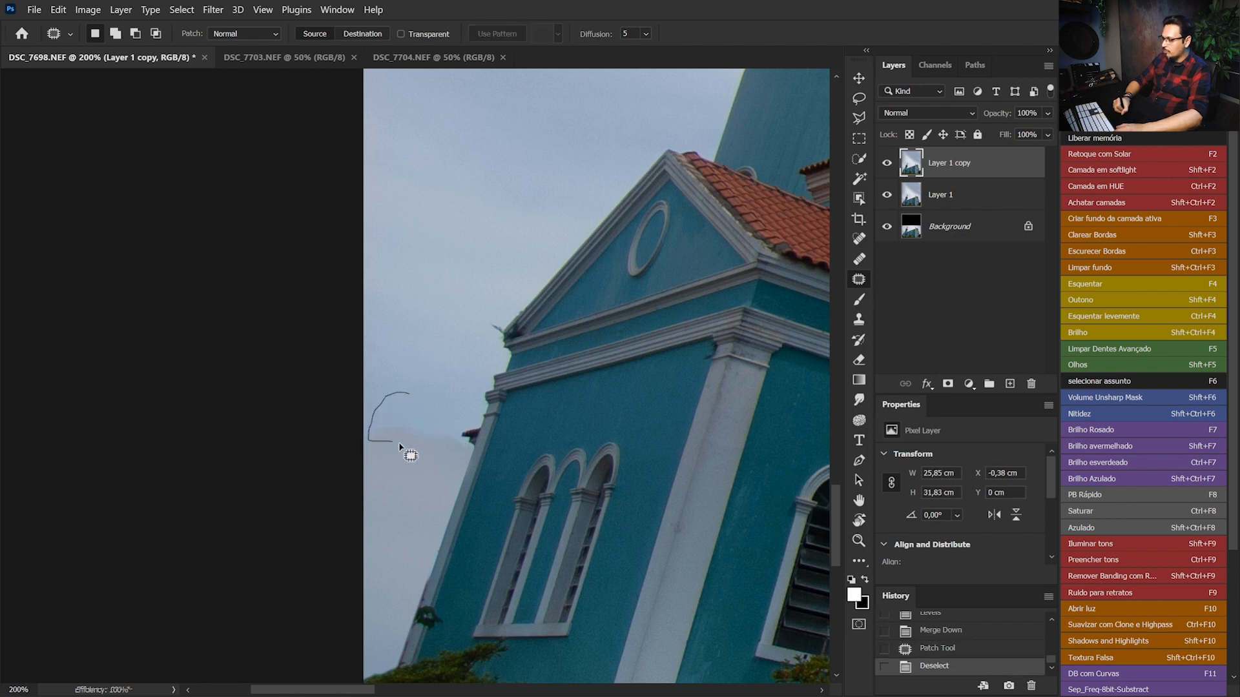
Outline the sky seam slightly inside the photo's edge, patch it with clean sky from above, and deselect
mouse_move(457, 444)
left_mouse_down()
mouse_move(424, 399)
mouse_move(439, 340)
left_mouse_up()
key("ctrl+d")
key("ctrl+0")
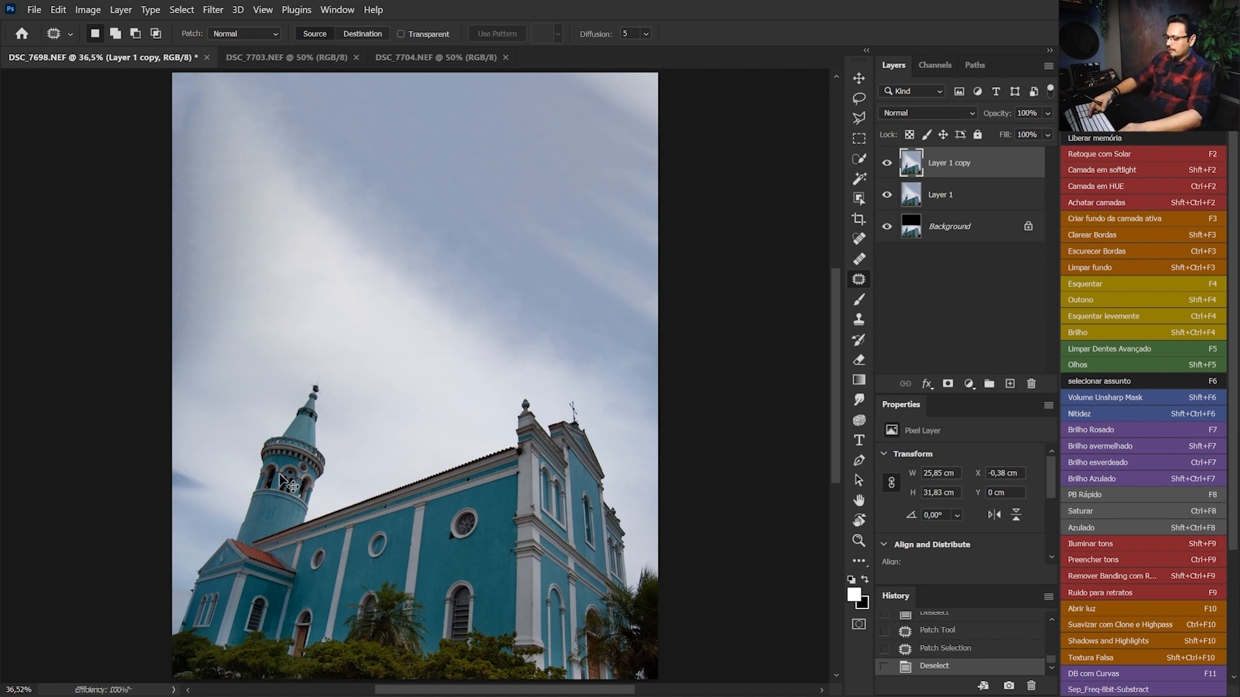
Add a Curves adjustment layer that slightly raises the midtones and black point, and compare the photo with and without it
key("ctrl+plus")
left_click_drag(506, 415, 517, 323)
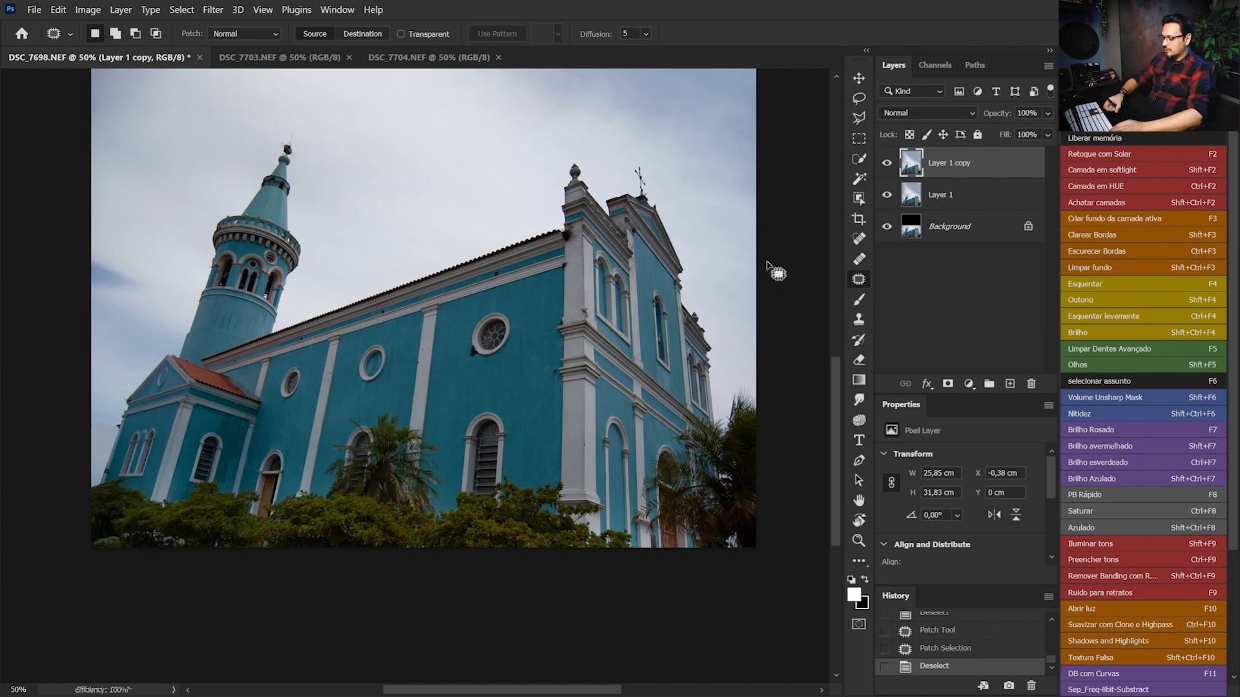
left_click(969, 385)
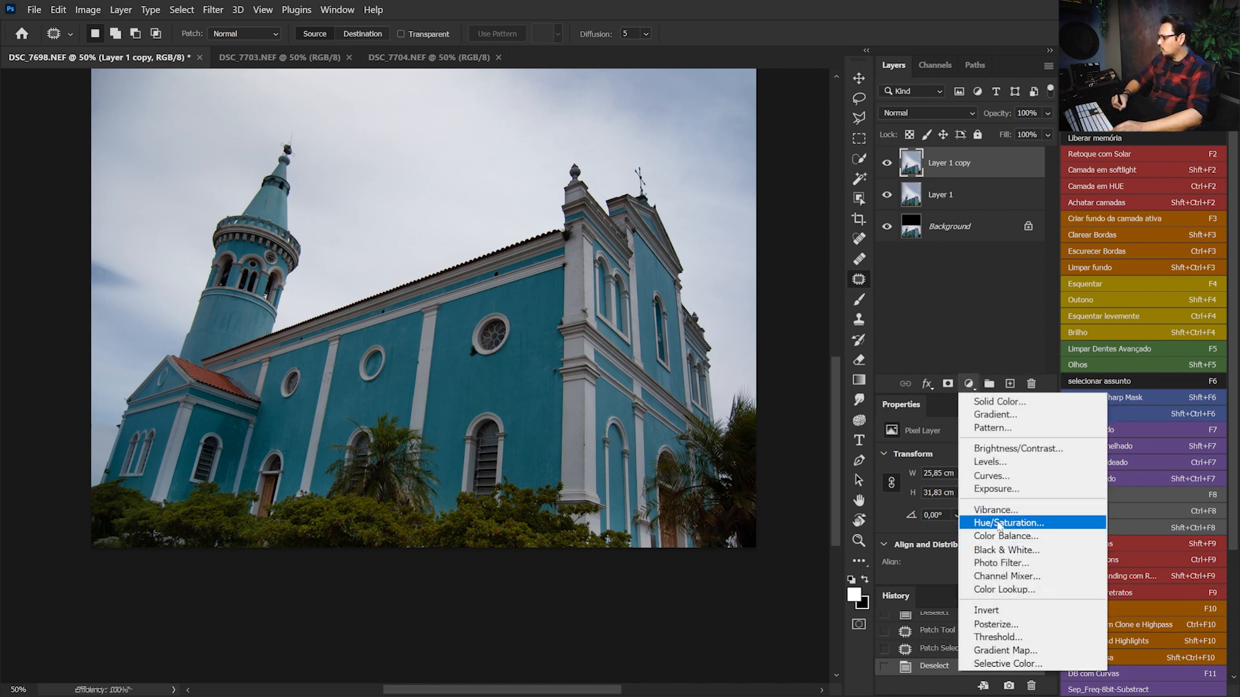
left_click(1005, 476)
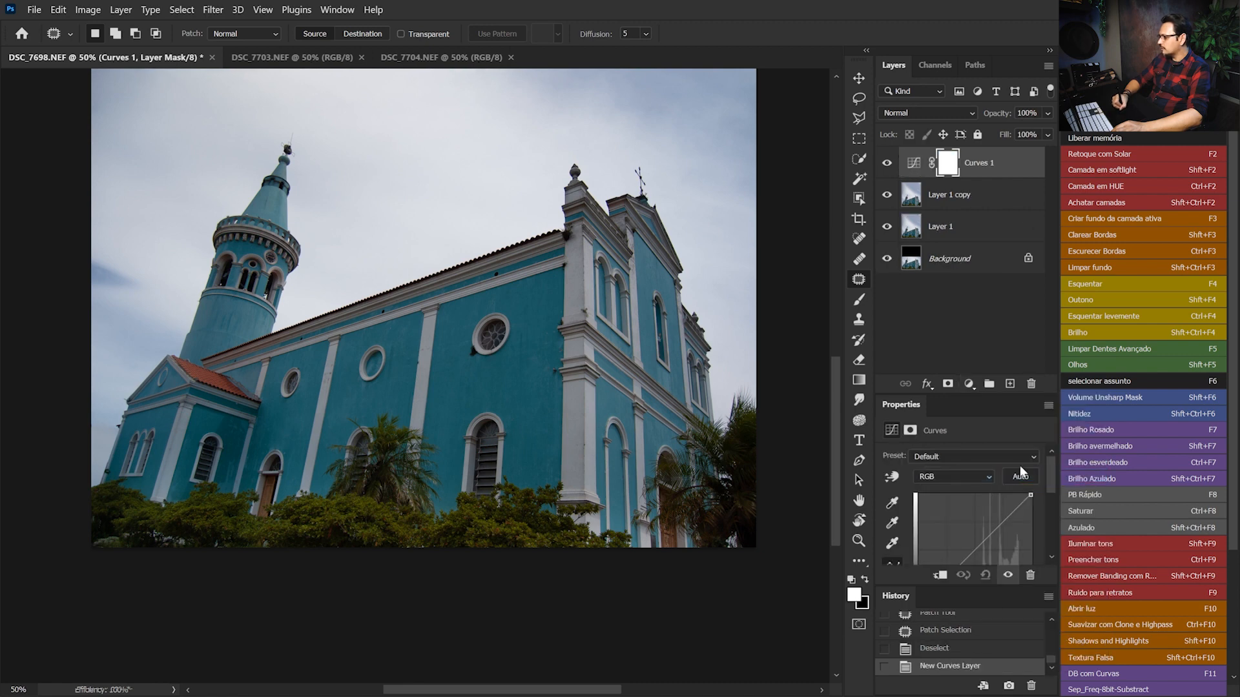
left_click_drag(1050, 463, 1050, 484)
left_click_drag(969, 488, 969, 482)
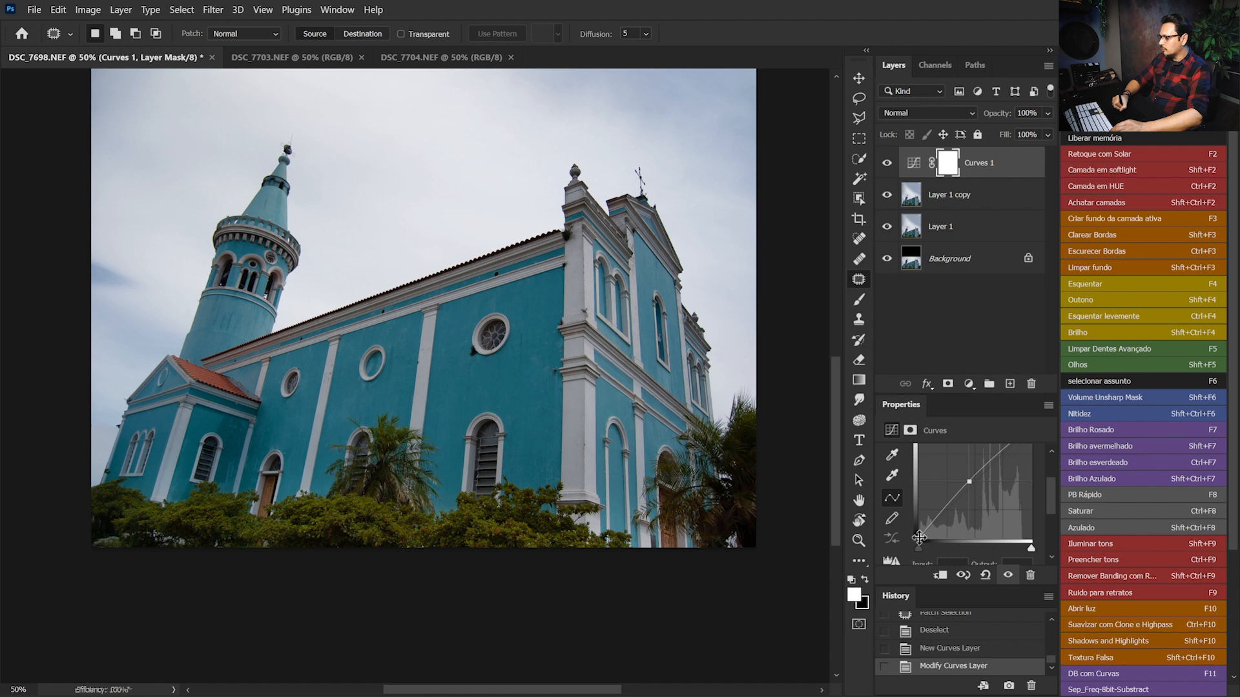
left_click_drag(918, 537, 914, 533)
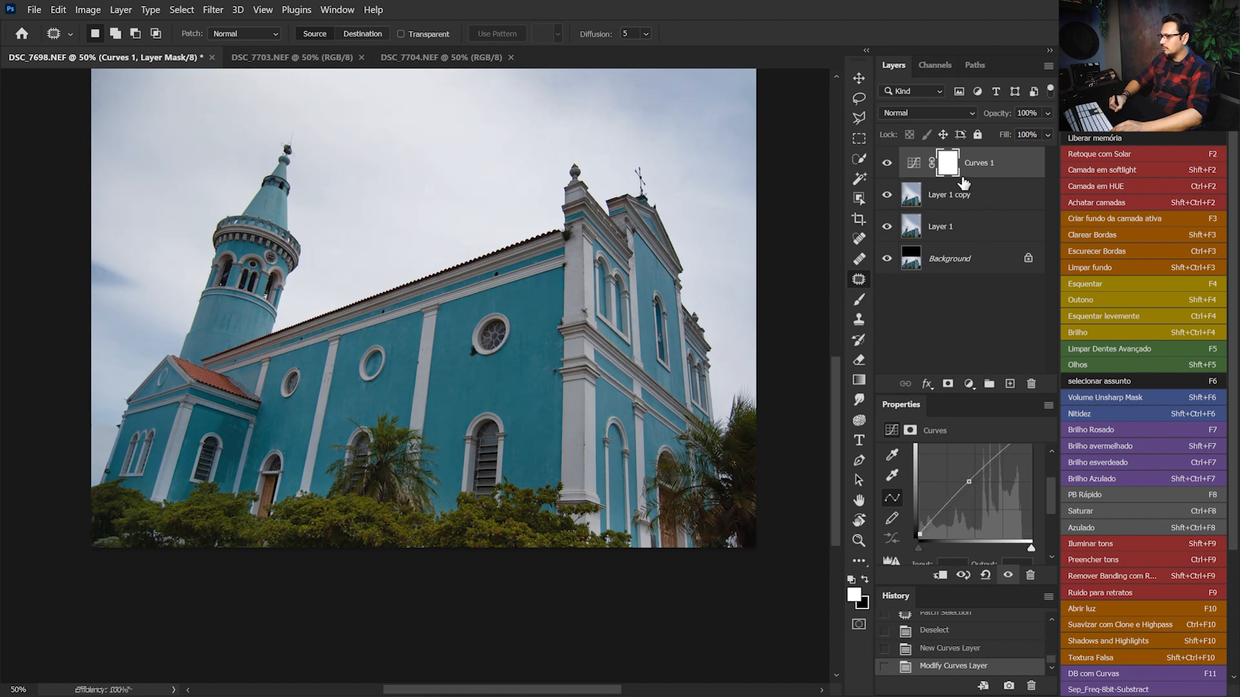
left_click(887, 165)
left_click(886, 169)
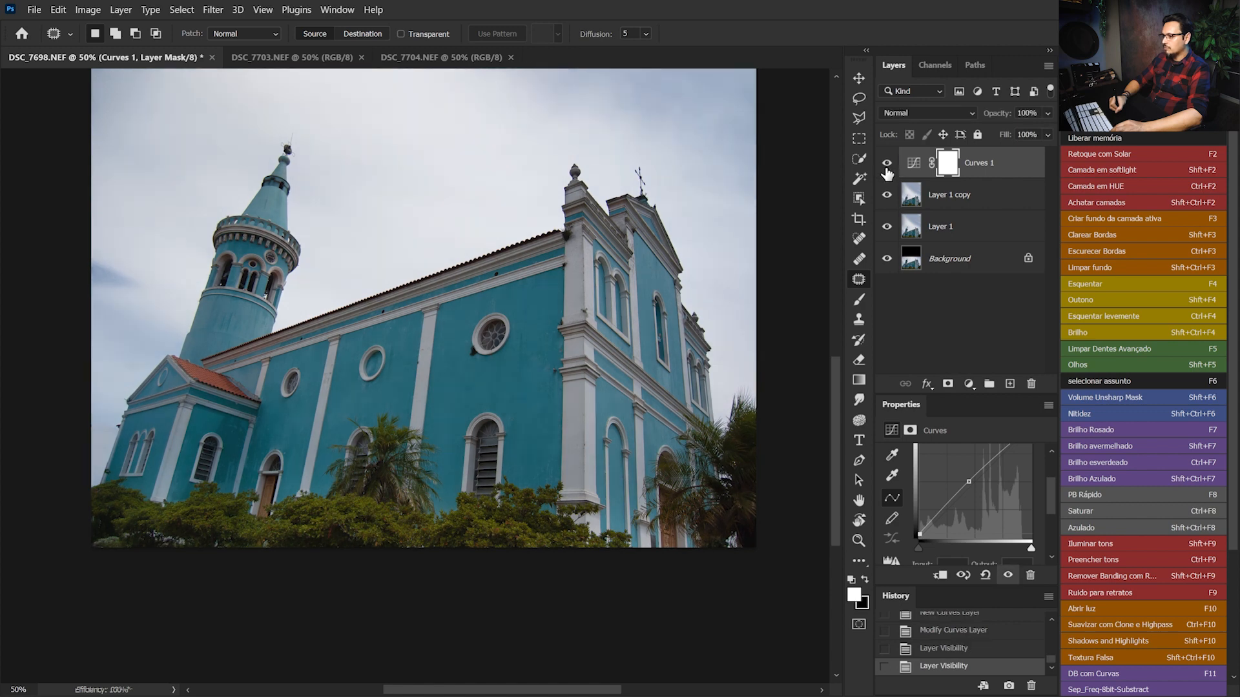
left_click(887, 167)
left_click(886, 171)
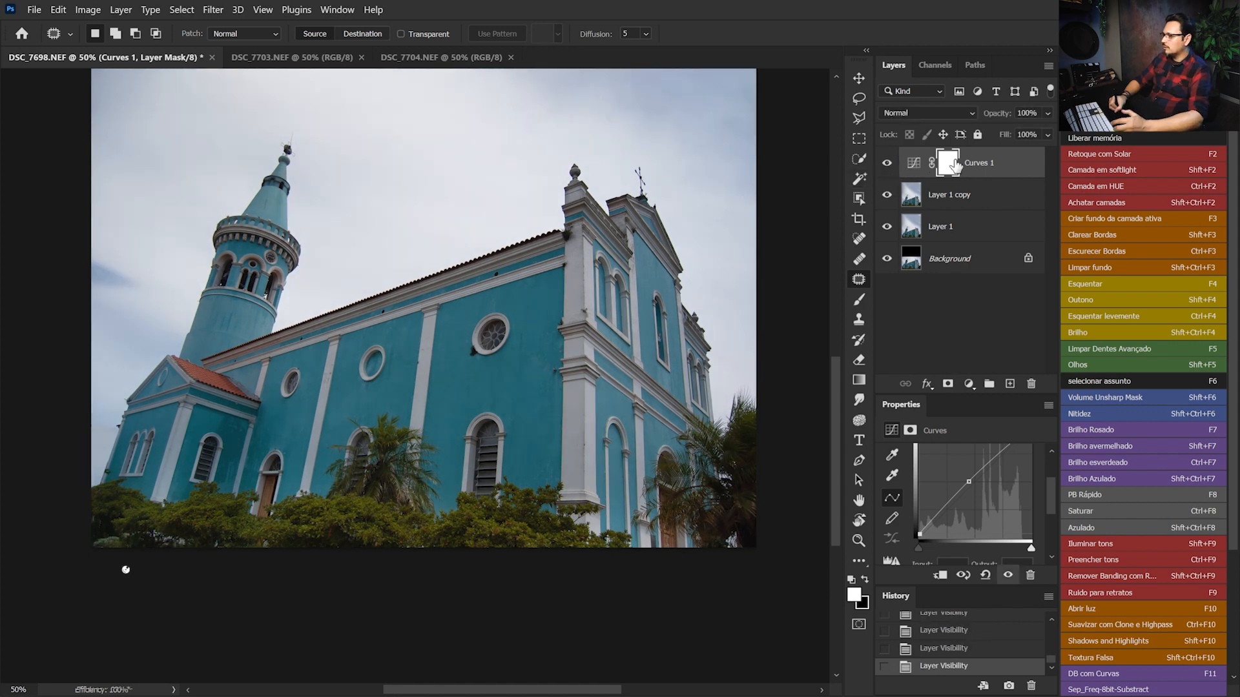
Invert the Curves mask to black and paint white with a 252 px brush over the palm and hedges to brighten them
key("ctrl+i")
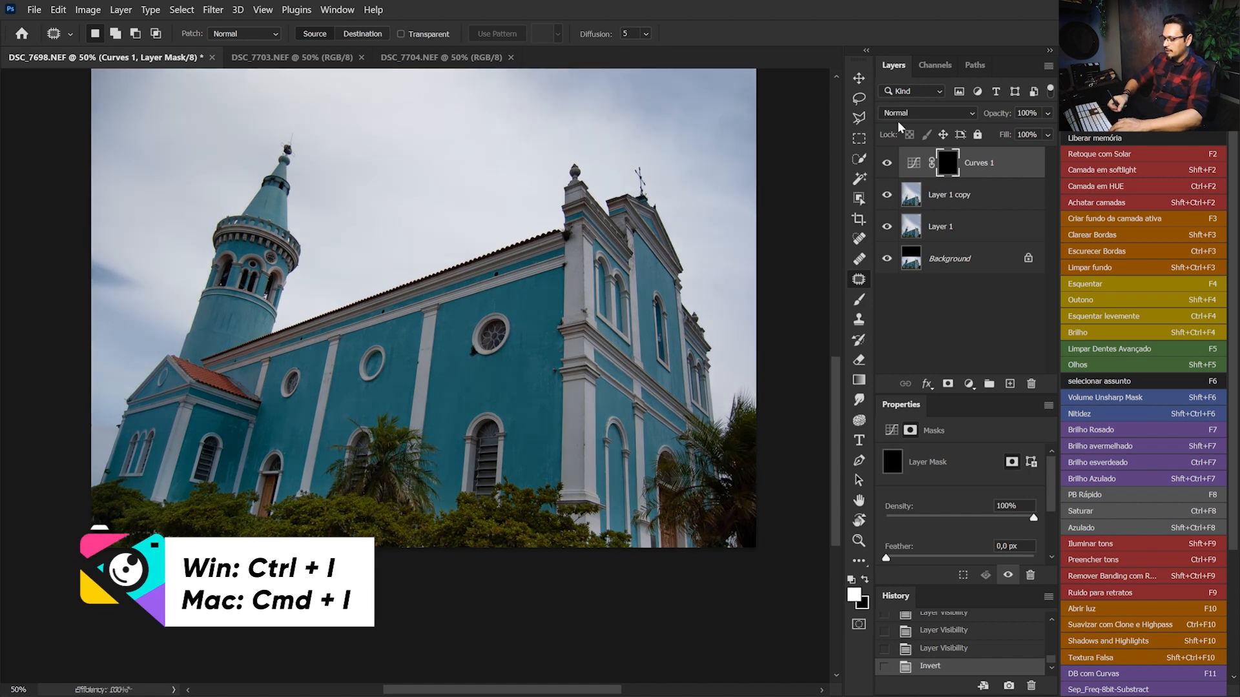
key("b")
left_click_drag(614, 515, 638, 510)
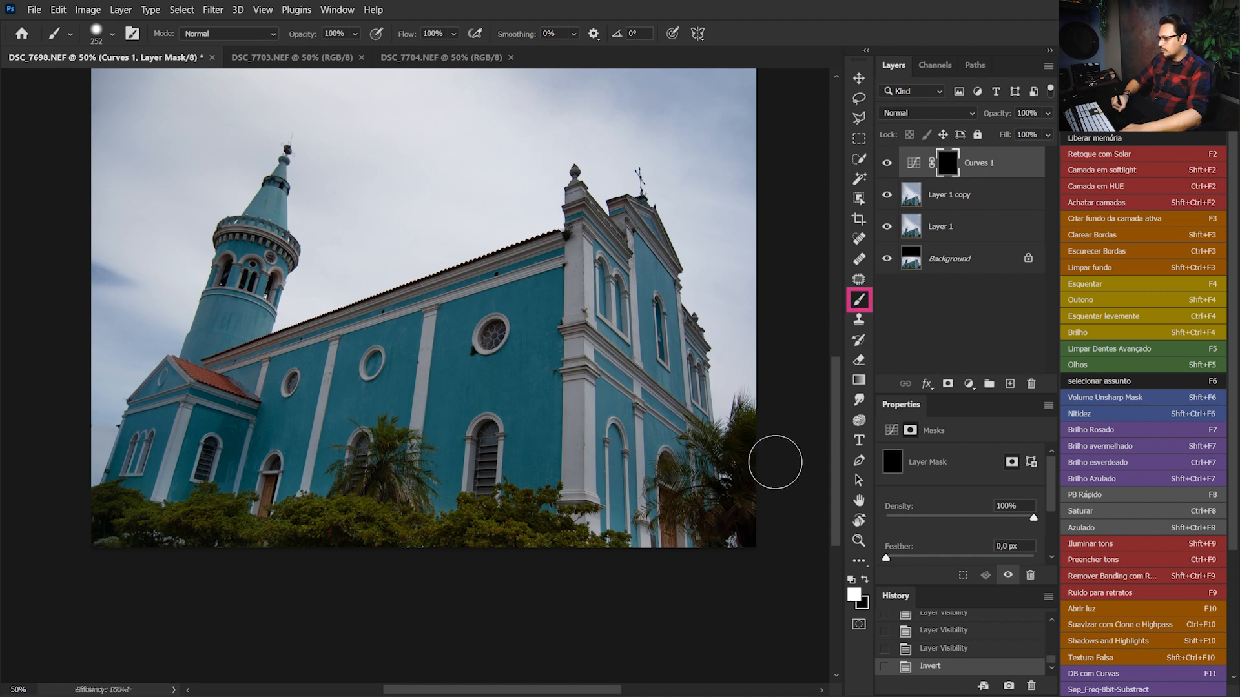
right_click(729, 470)
left_click_drag(728, 470, 735, 511)
mouse_move(736, 459)
left_mouse_down()
mouse_move(762, 460)
mouse_move(716, 496)
mouse_move(742, 595)
left_mouse_up()
mouse_move(557, 536)
left_mouse_down()
mouse_move(443, 518)
mouse_move(328, 558)
mouse_move(87, 515)
left_mouse_up()
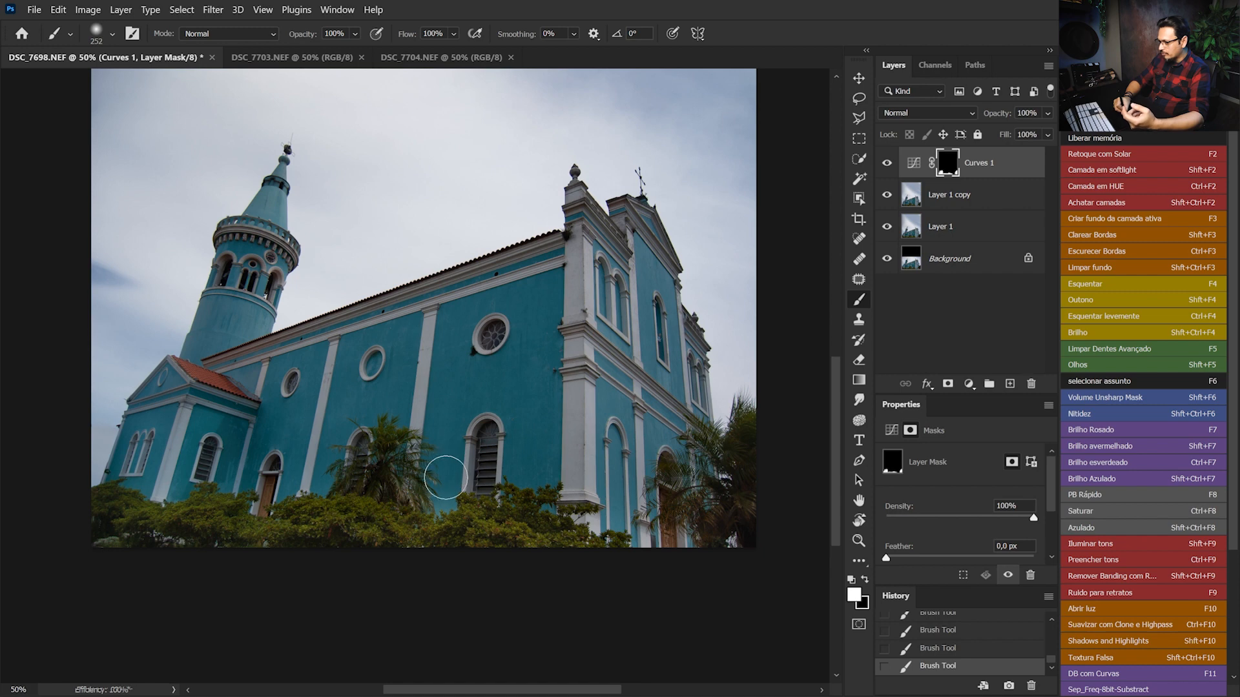
key("x")
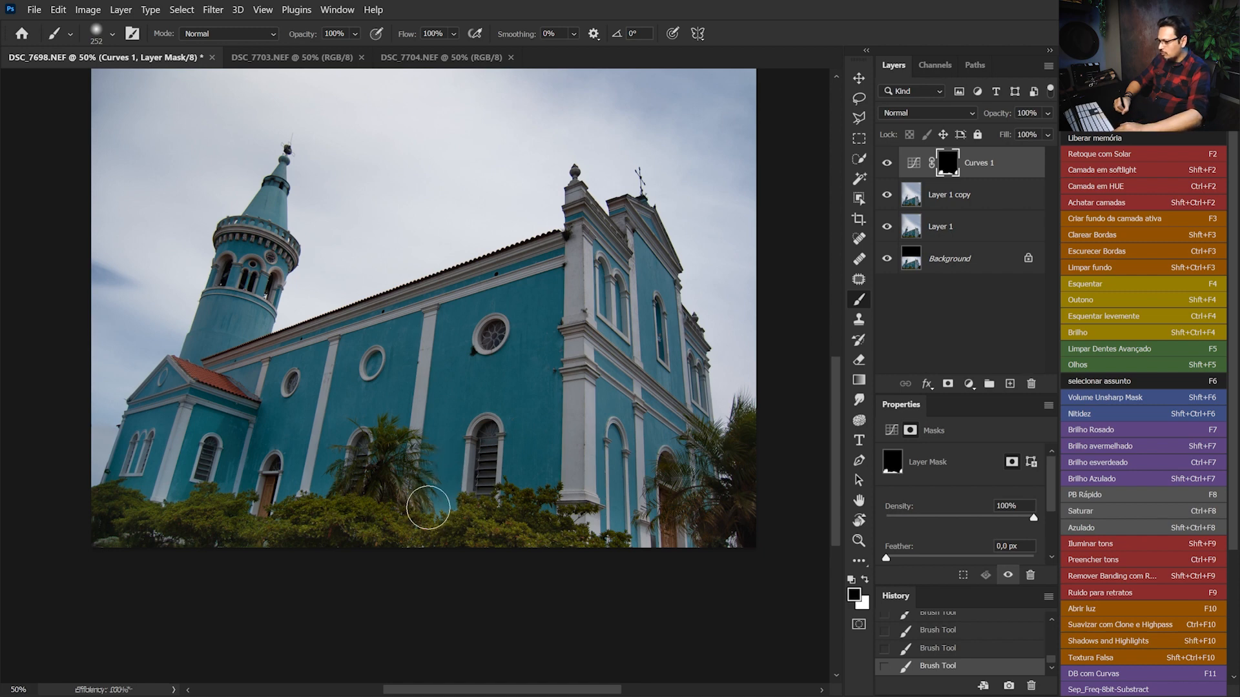
key("x")
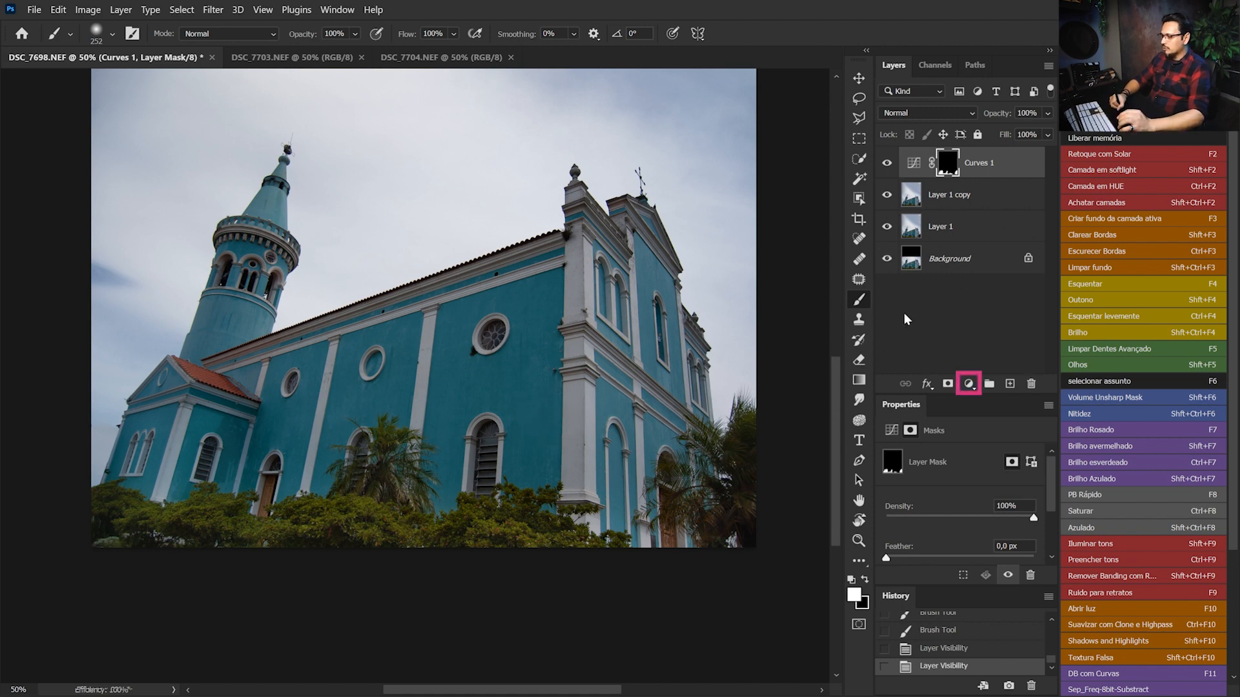
Add a Selective Color adjustment layer and set Magenta to -21% in the Cyans
left_click(969, 385)
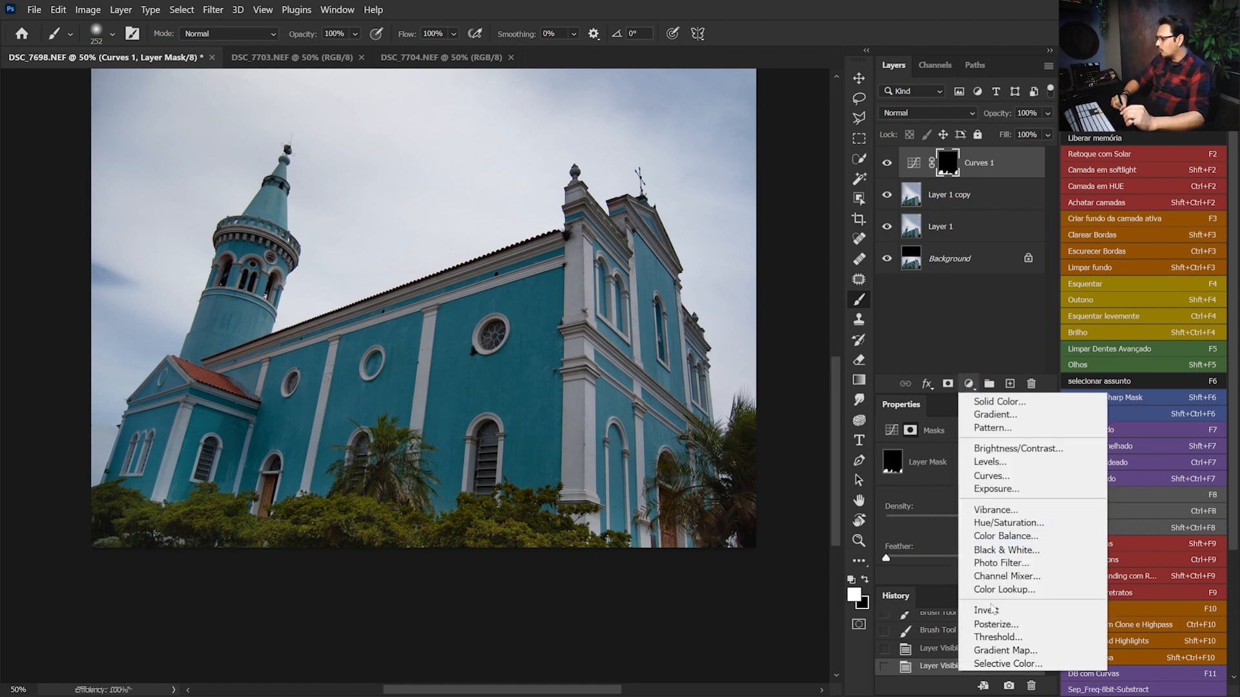
left_click(1003, 665)
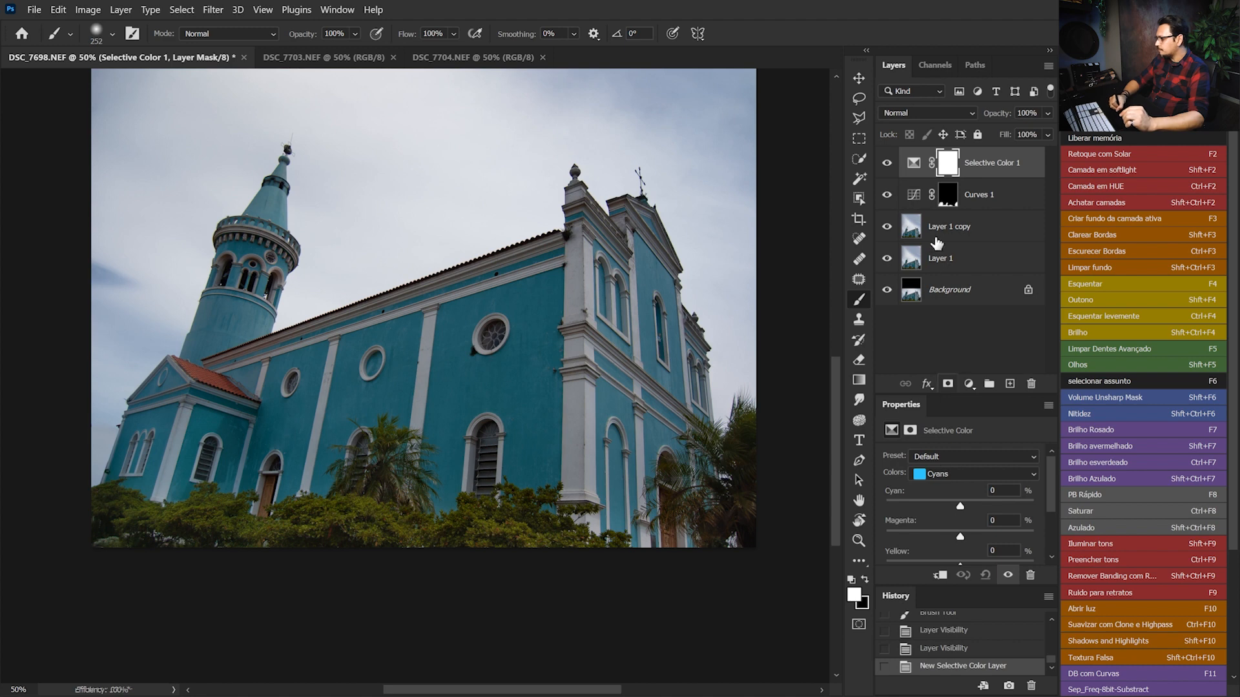
left_click(963, 473)
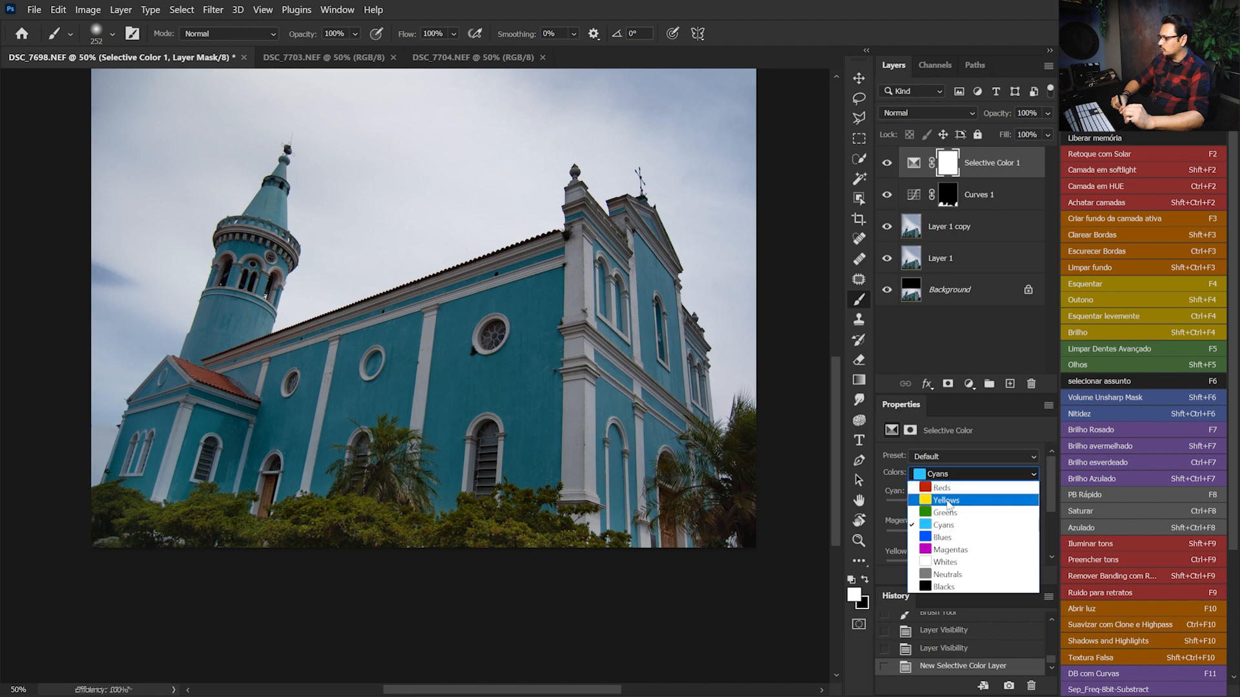
left_click(947, 472)
left_click_drag(960, 538, 943, 534)
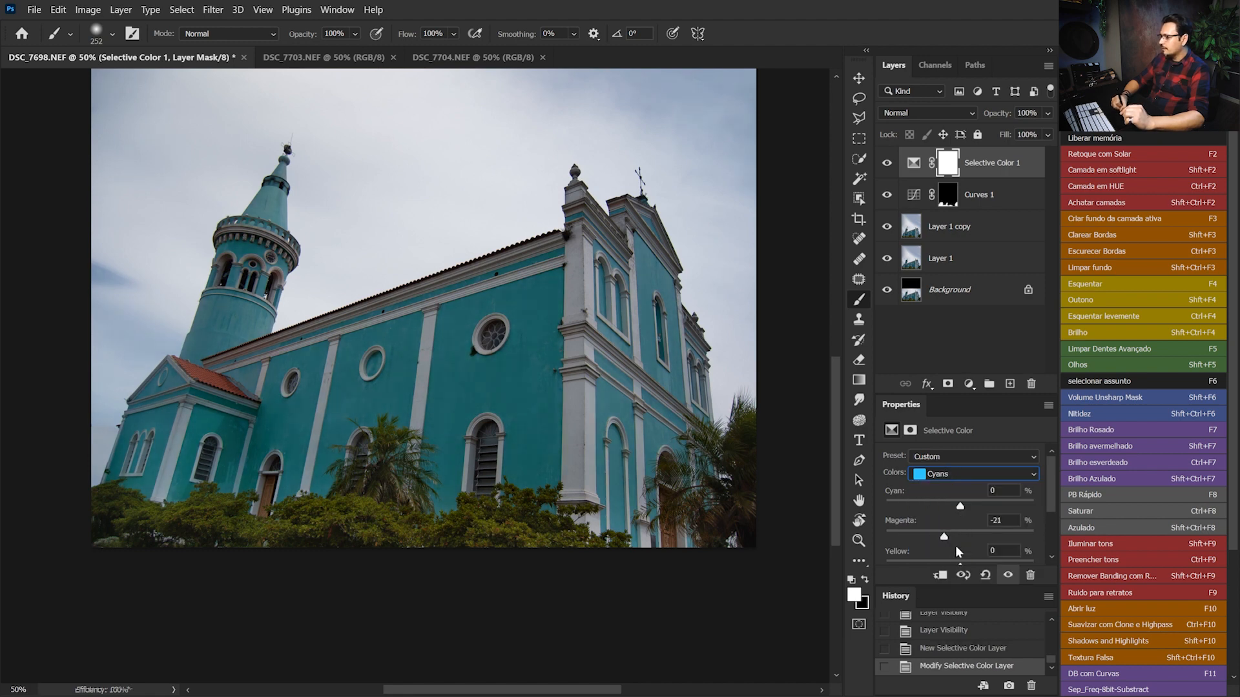
Set Yellow to -45% and Cyan to +77% in the Cyans of the Selective Color adjustment
left_click_drag(1052, 477, 1052, 490)
left_click_drag(961, 541, 927, 541)
left_click_drag(1051, 505, 1049, 479)
left_click_drag(961, 505, 1021, 498)
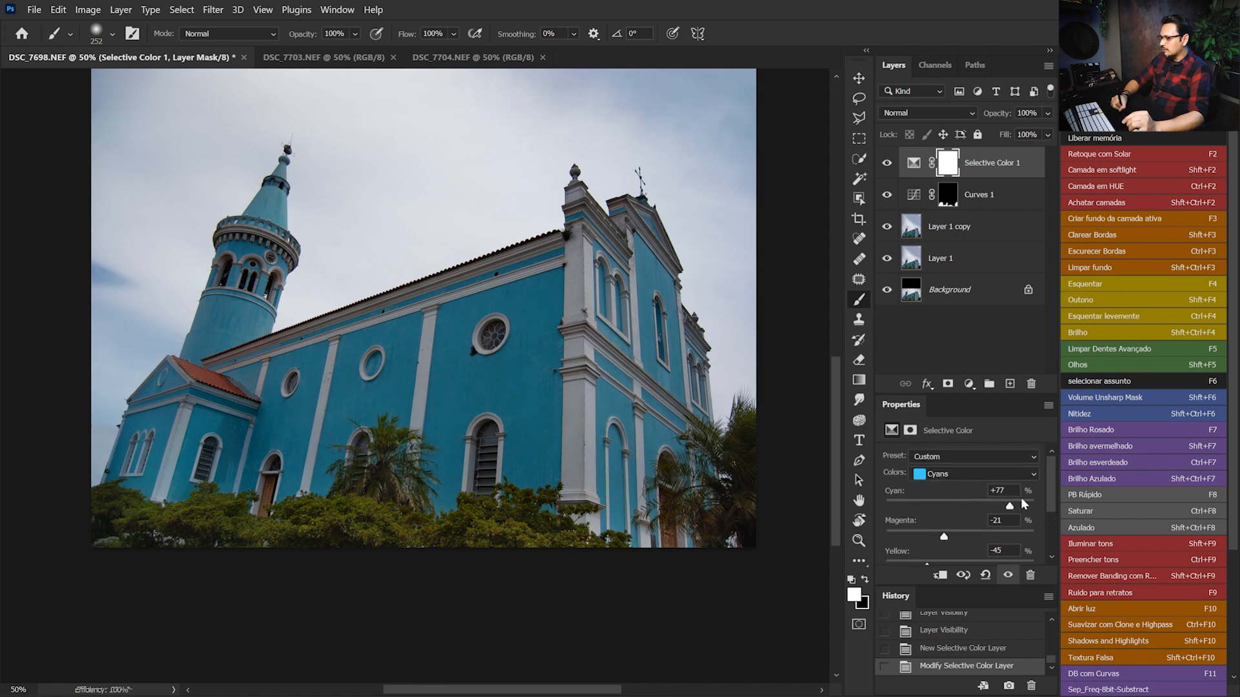
Set Yellow to -86% and Magenta to -35% in the Selective Color Blues, and compare the photo with and without the adjustment
left_click(982, 474)
left_click(965, 526)
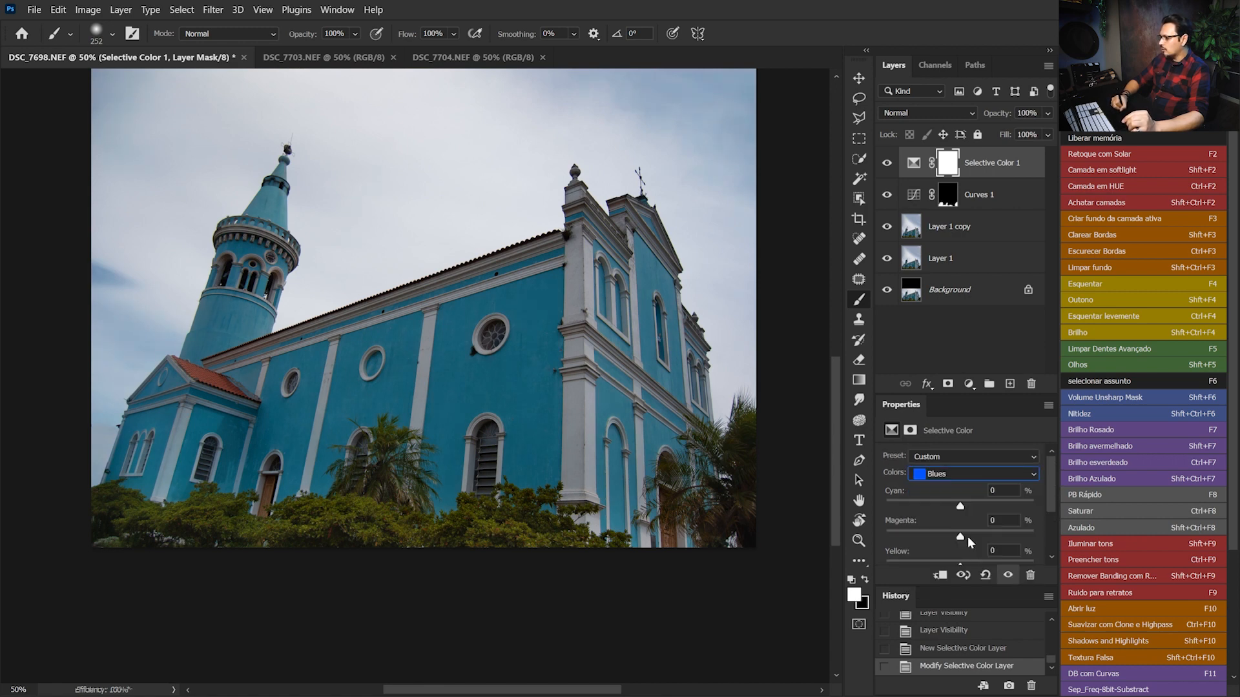
left_click_drag(1048, 503, 1039, 526)
left_click_drag(949, 522, 896, 520)
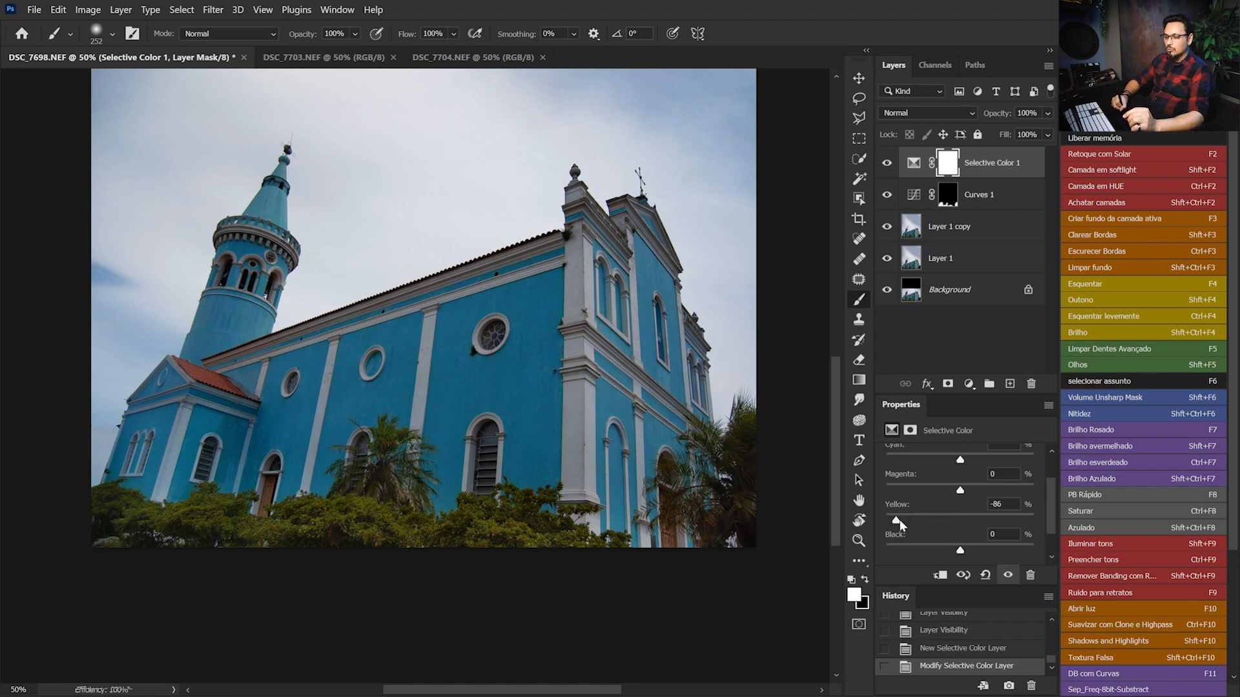
left_click_drag(960, 494, 934, 490)
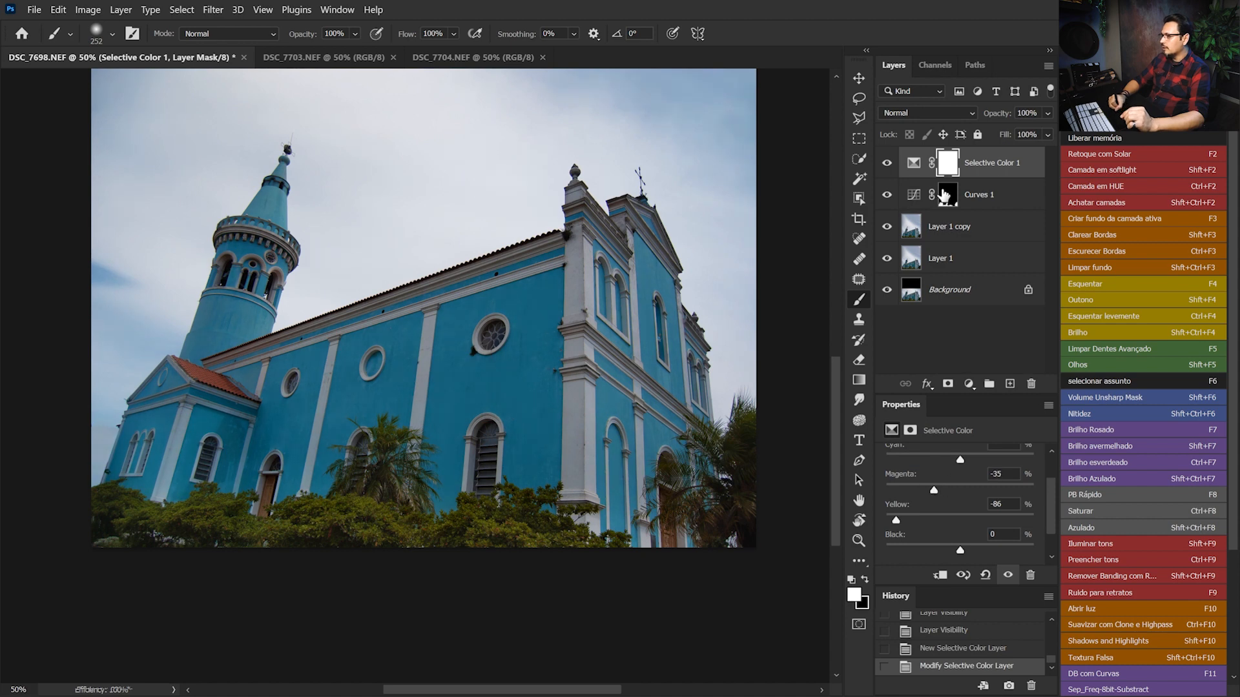
left_click(887, 164)
left_click(887, 164)
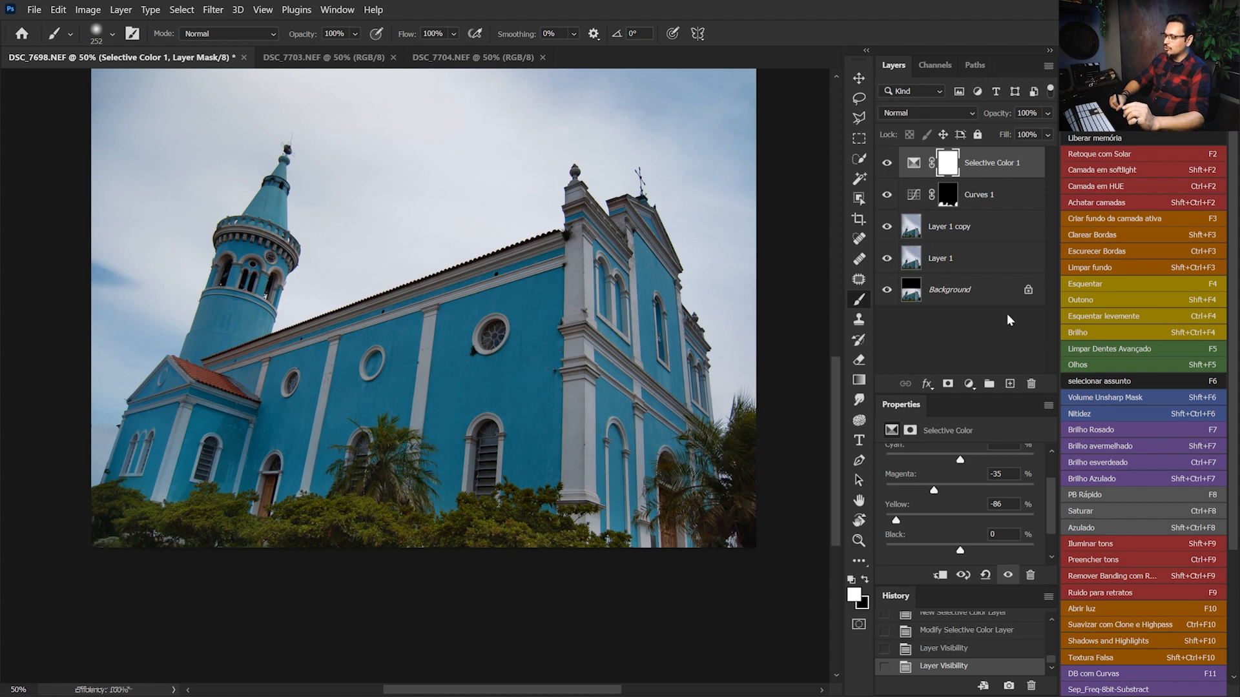
Return to the Cyans of the Selective Color adjustment and set Cyan to +100% and Magenta to -7%
left_click_drag(1052, 493, 1052, 476)
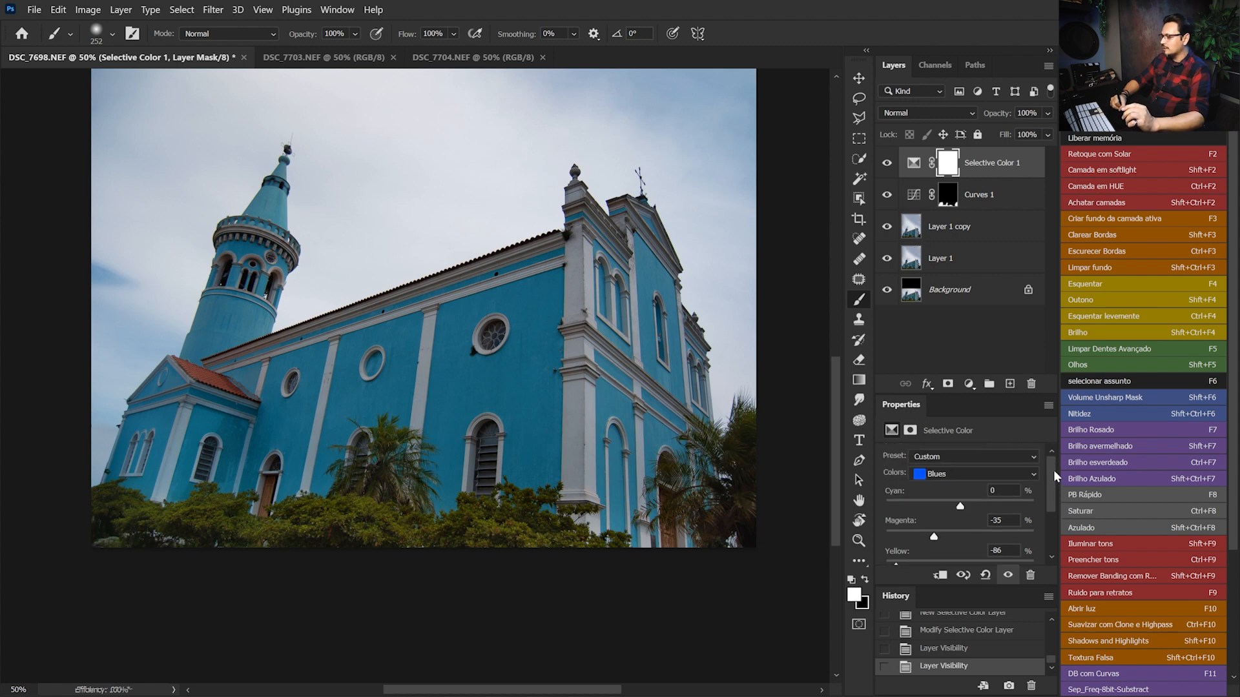
left_click(978, 478)
left_click(975, 515)
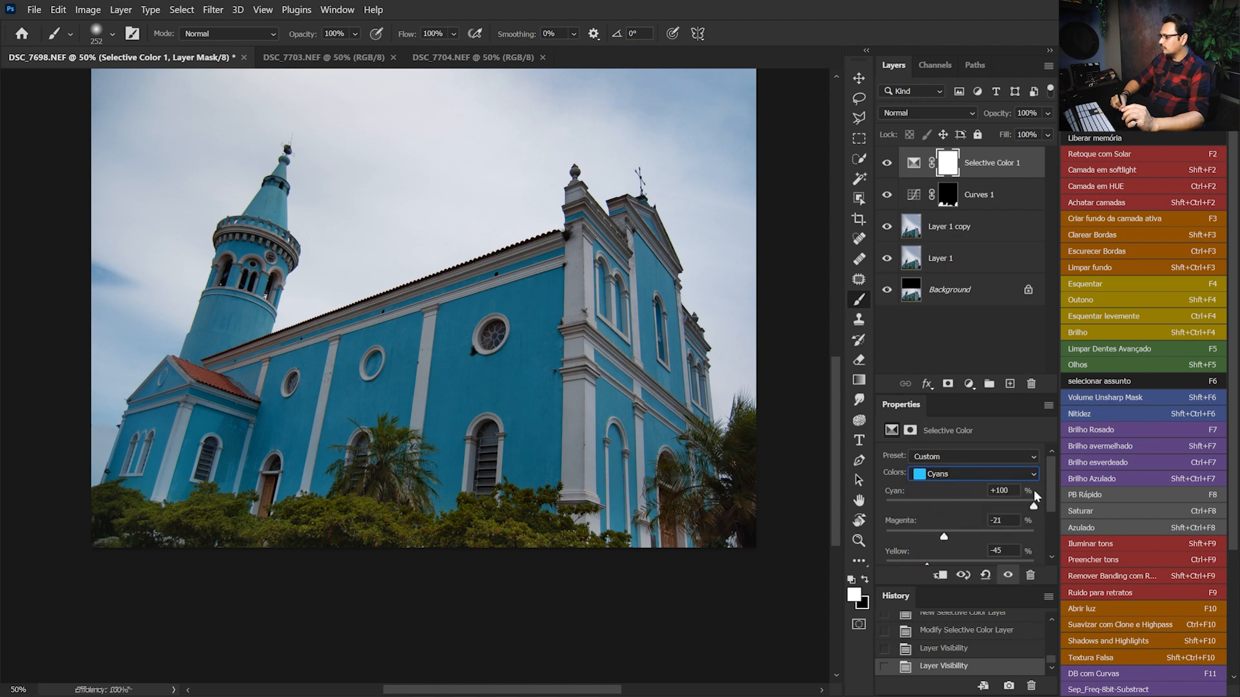
left_click_drag(1051, 486, 1047, 495)
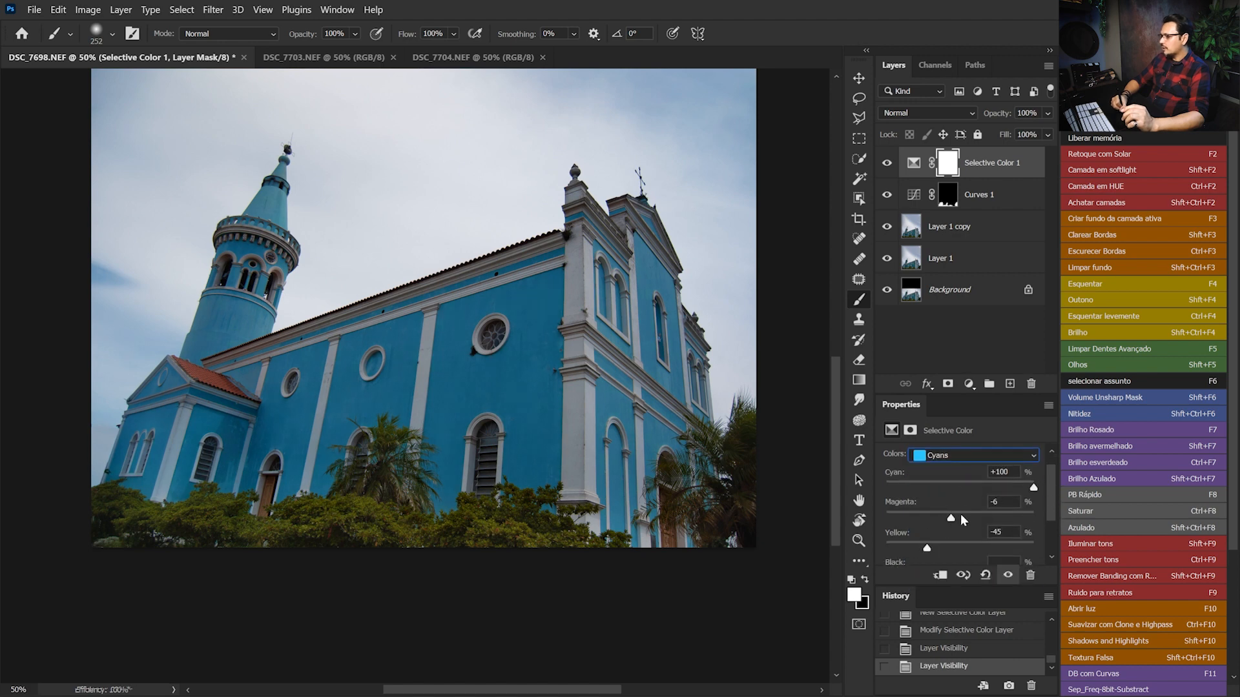
left_click_drag(947, 518, 953, 521)
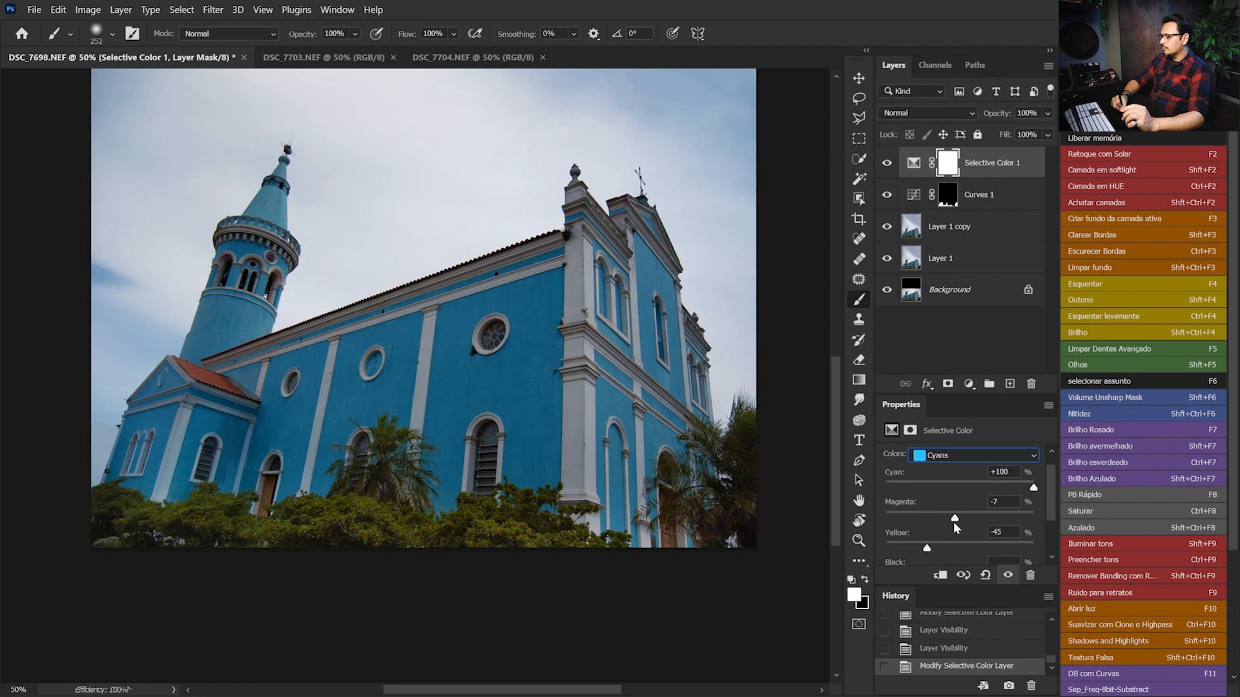
Check the tower's colour in DSC_7703.NEF, return to the church photo, and set Yellow to +20% in the Cyans
left_click(340, 59)
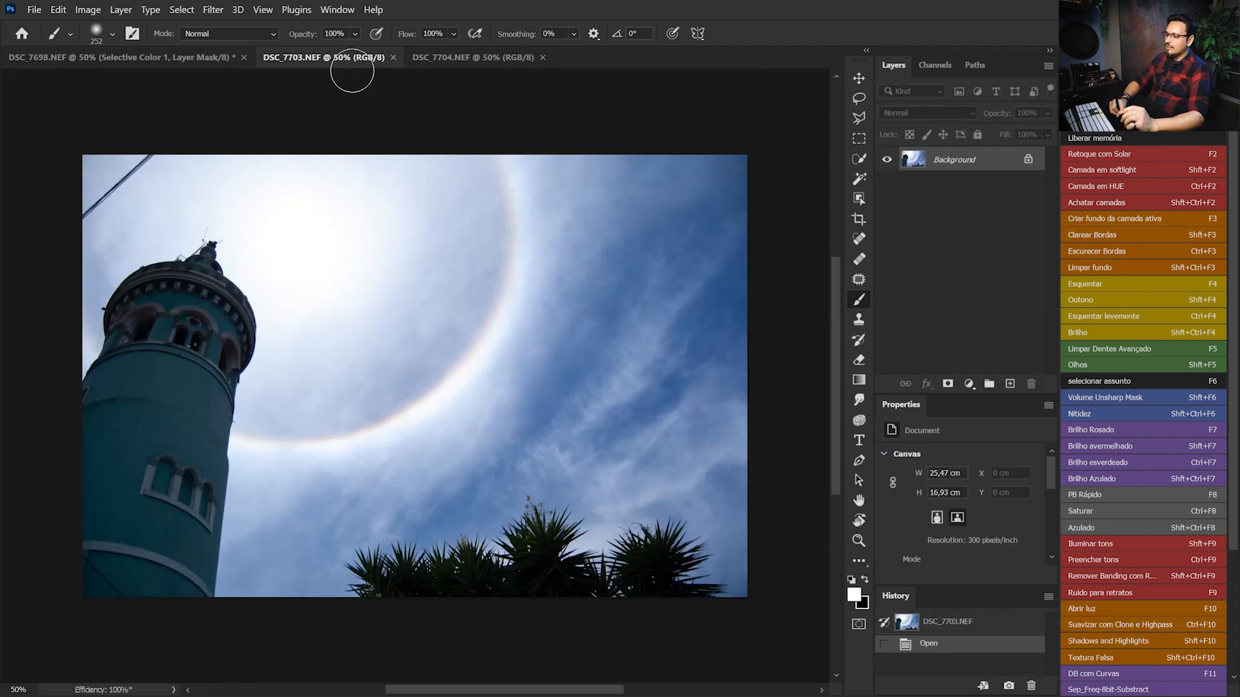
left_click(204, 57)
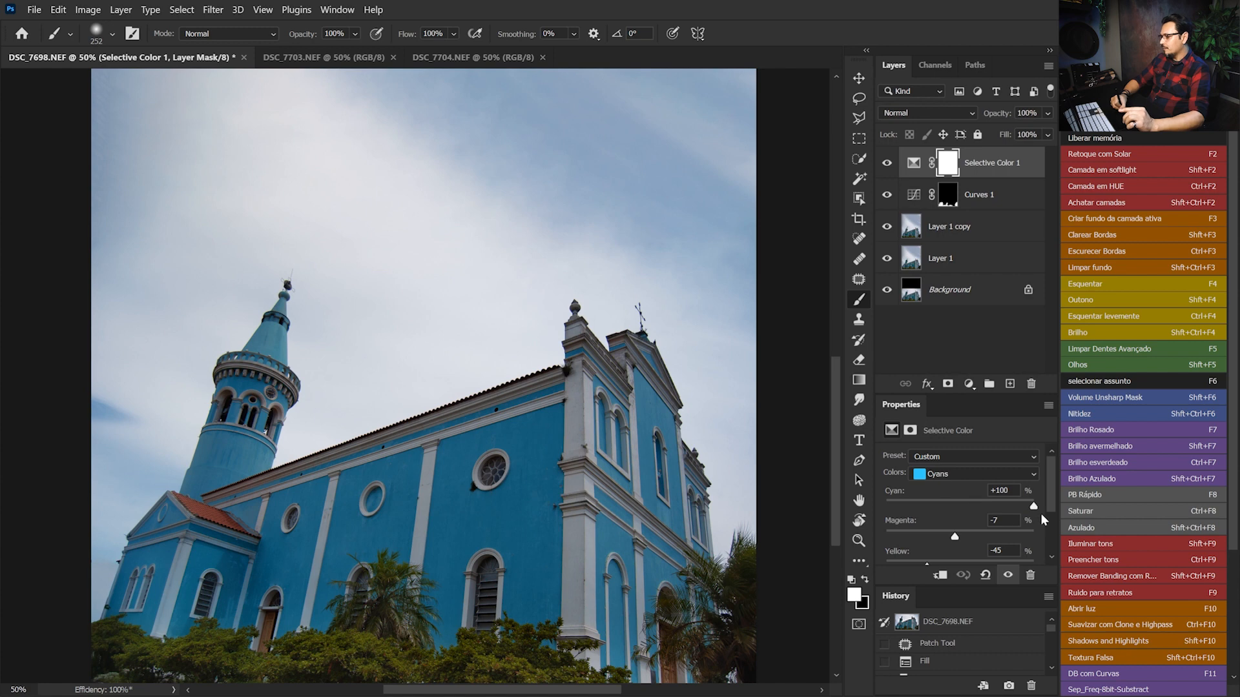
left_click_drag(1048, 492, 1048, 514)
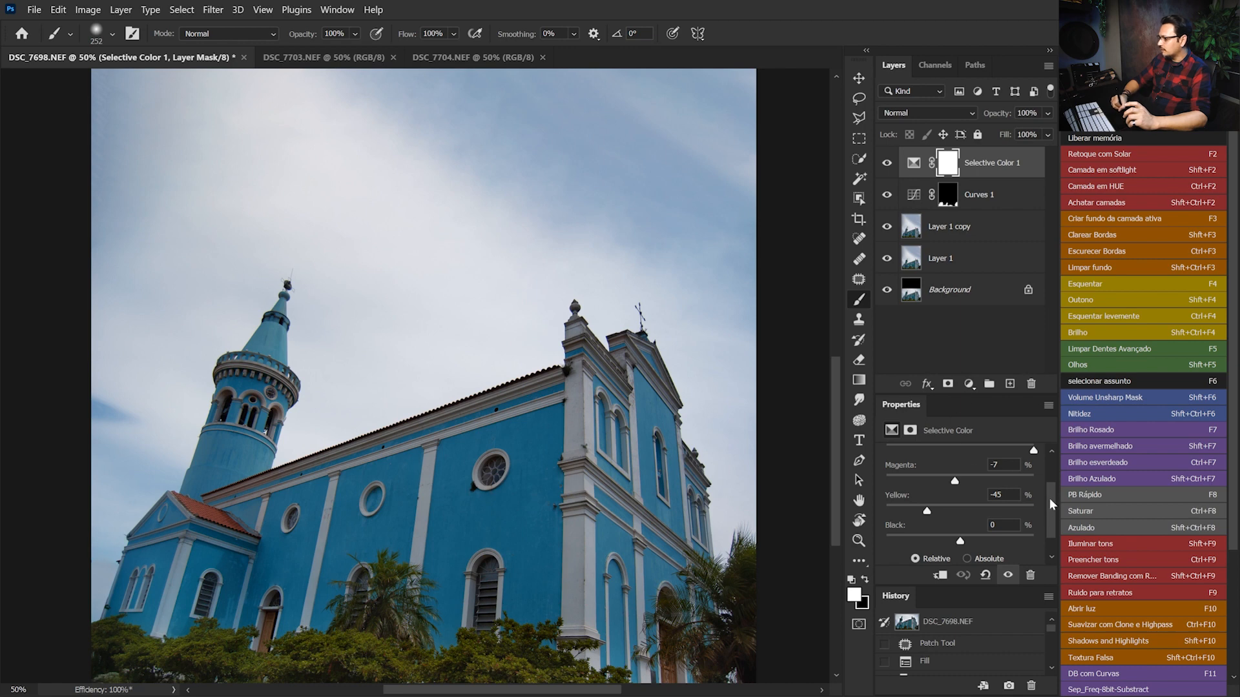
left_click_drag(925, 514, 974, 510)
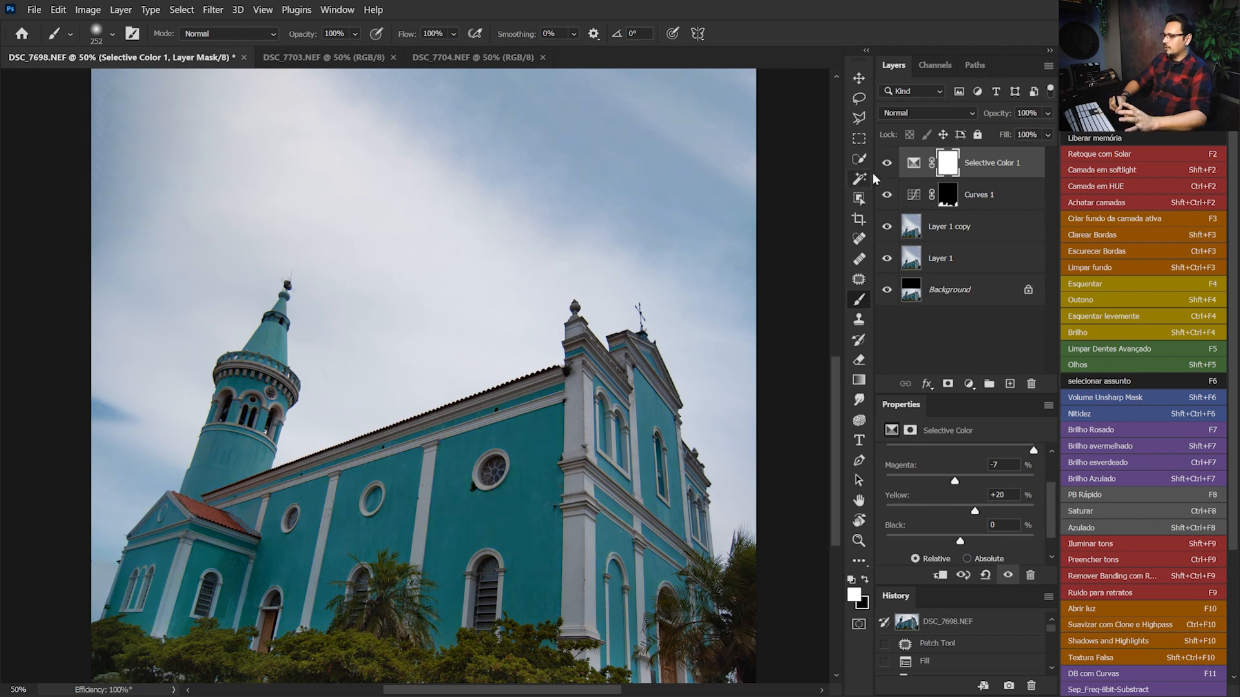
Select the Layer 1 copy layer and open Sky Replacement for it
left_click(955, 341)
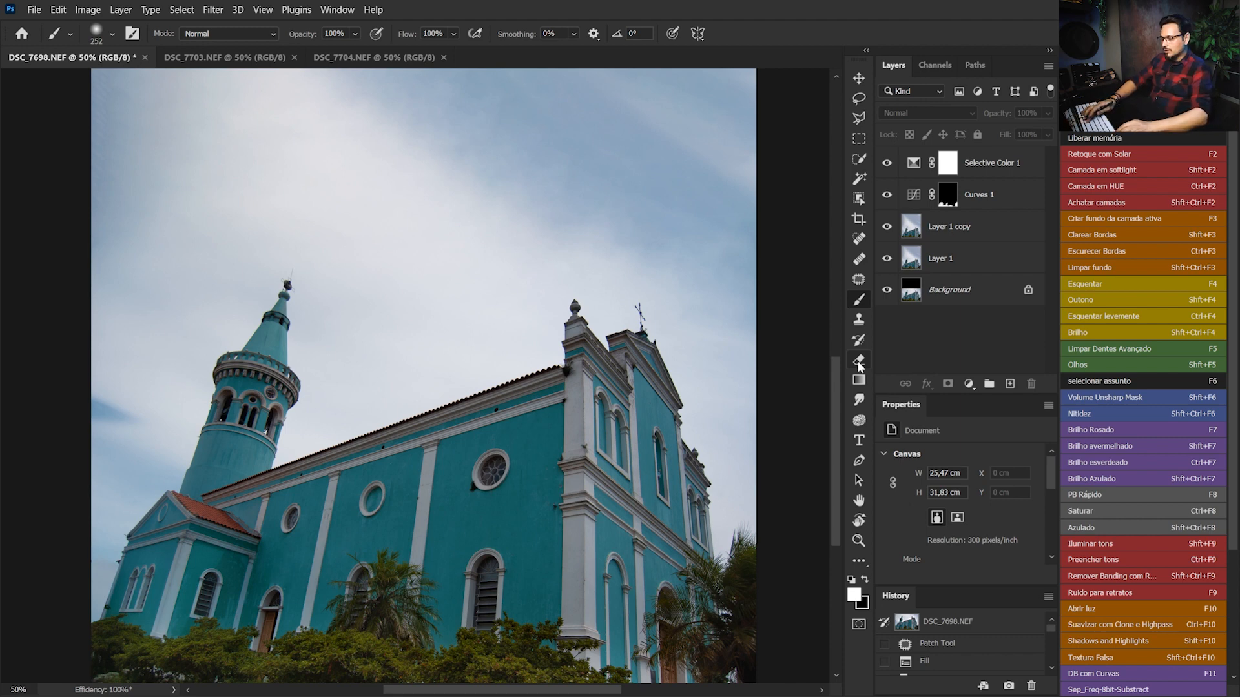
key("ctrl+minus")
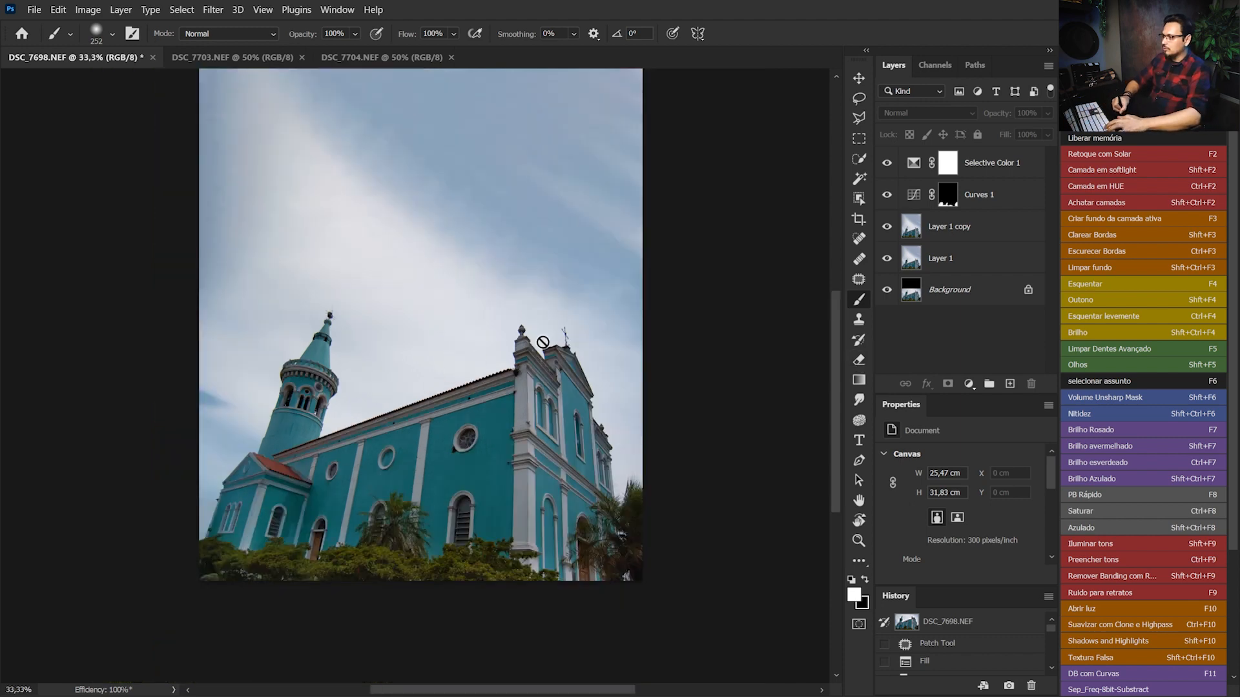
left_click(885, 234)
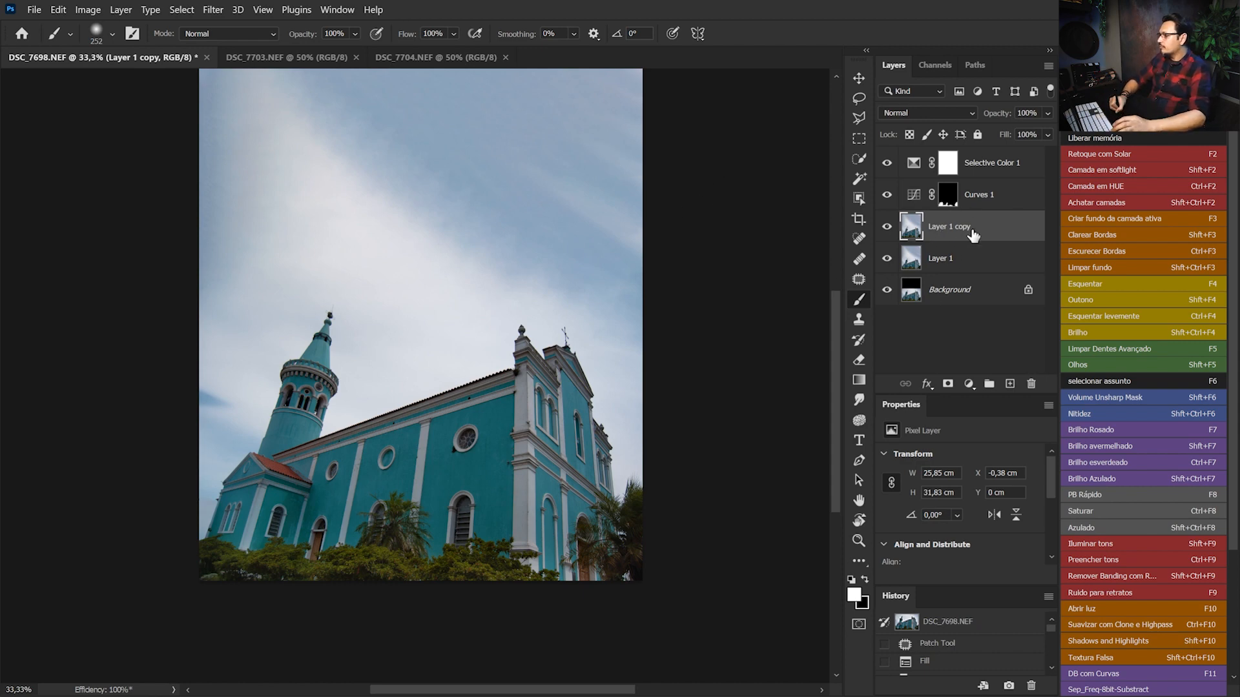
left_click(65, 11)
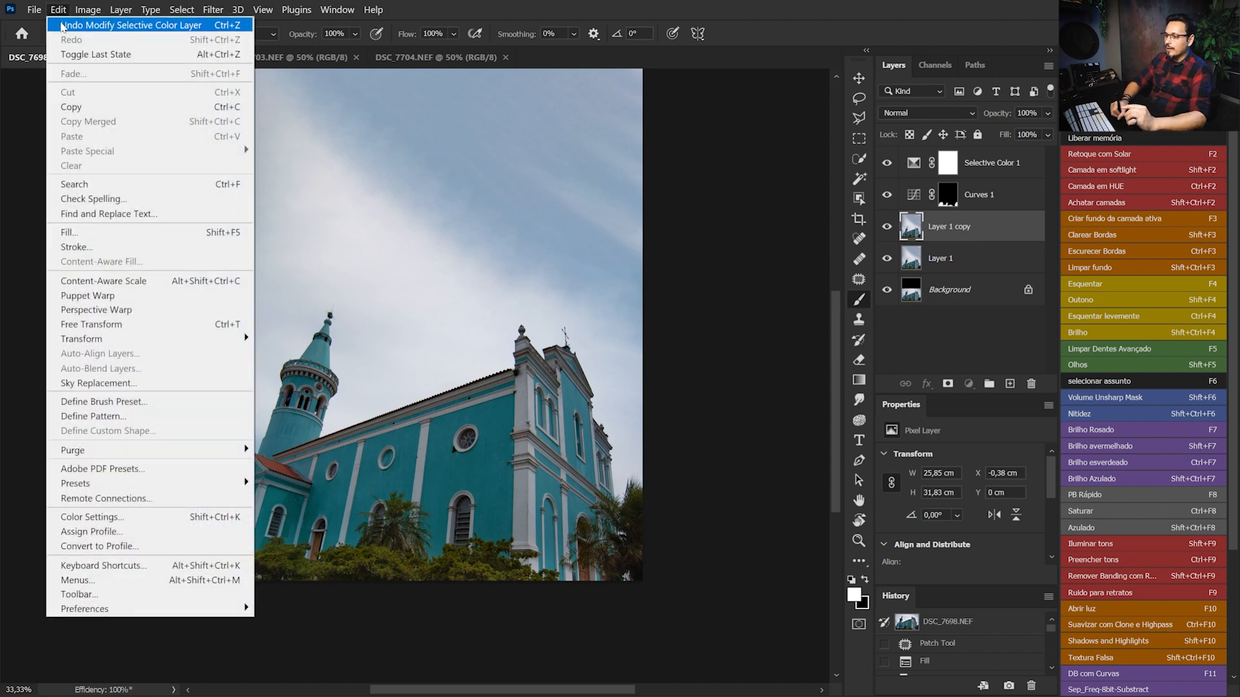
left_click(165, 387)
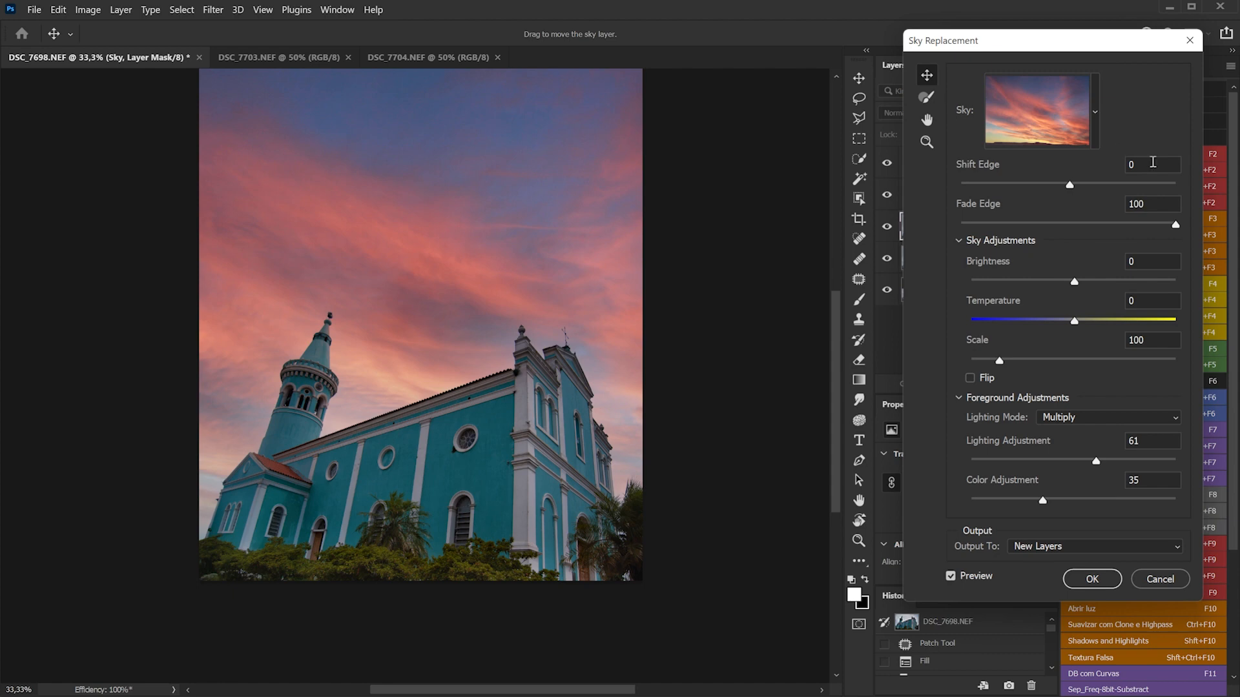
Preview a dark blue sky with wispy clouds against the pink sunset sky, and apply the sunset sky as new layers
left_click(1098, 145)
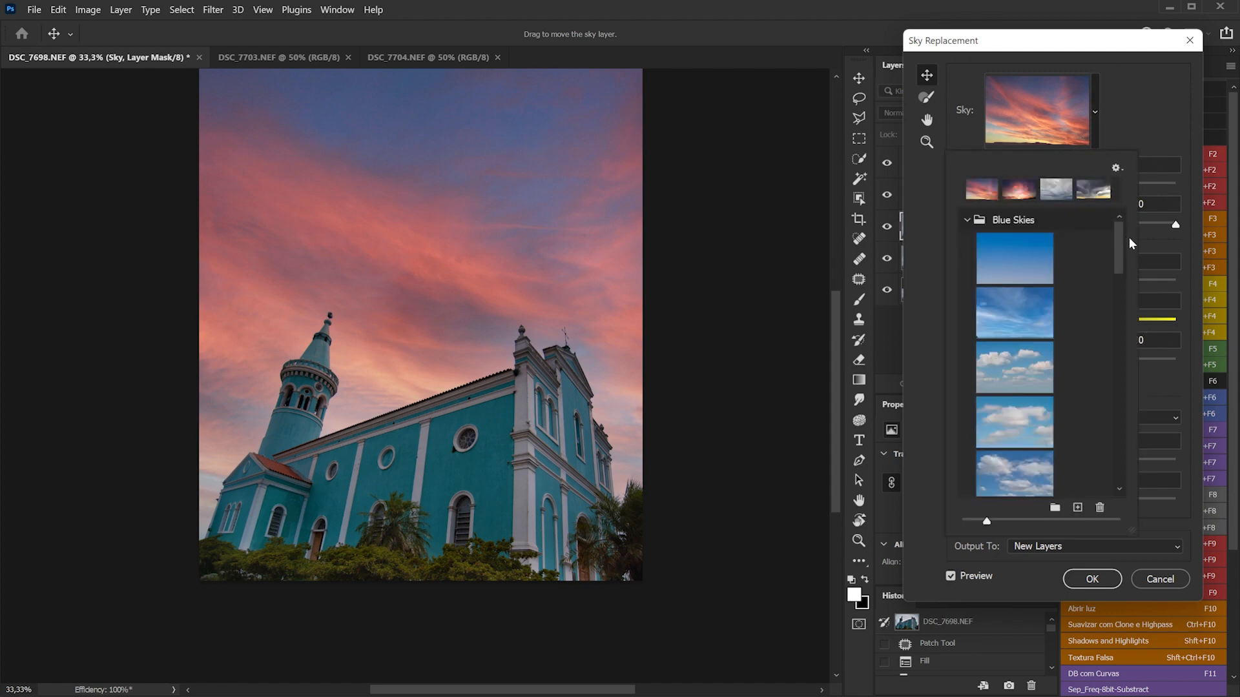
left_click_drag(1119, 240, 1115, 287)
left_click(1027, 392)
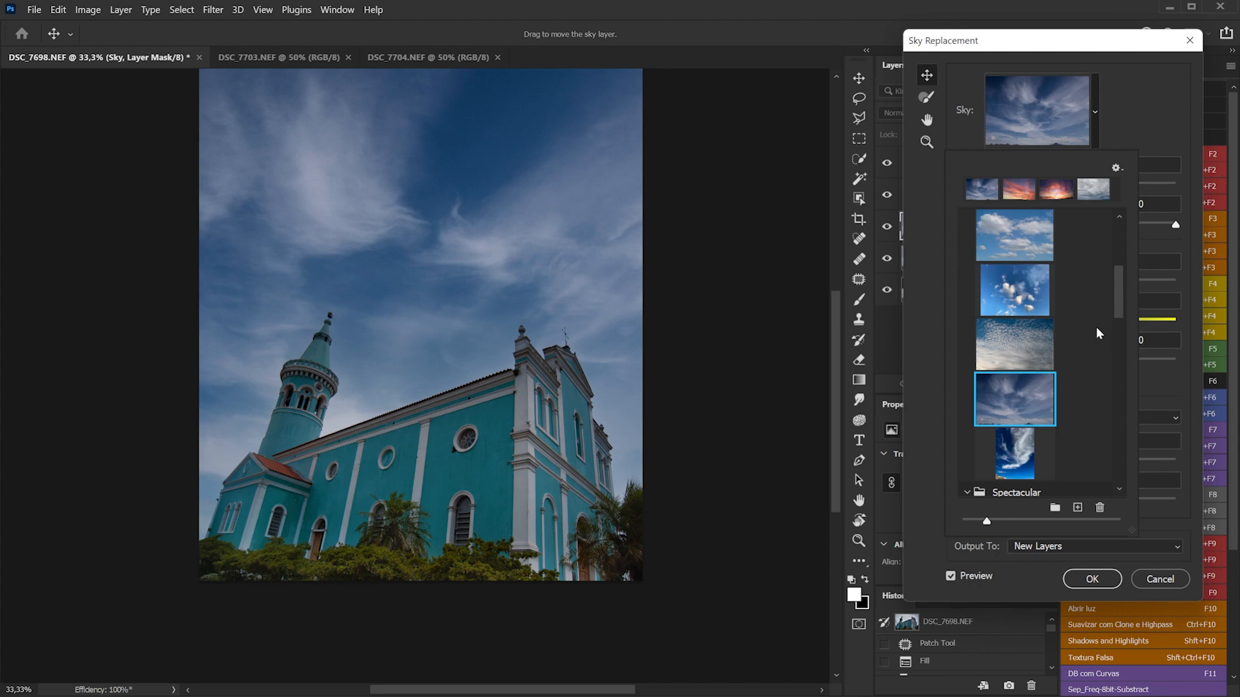
left_click_drag(1122, 304, 1114, 238)
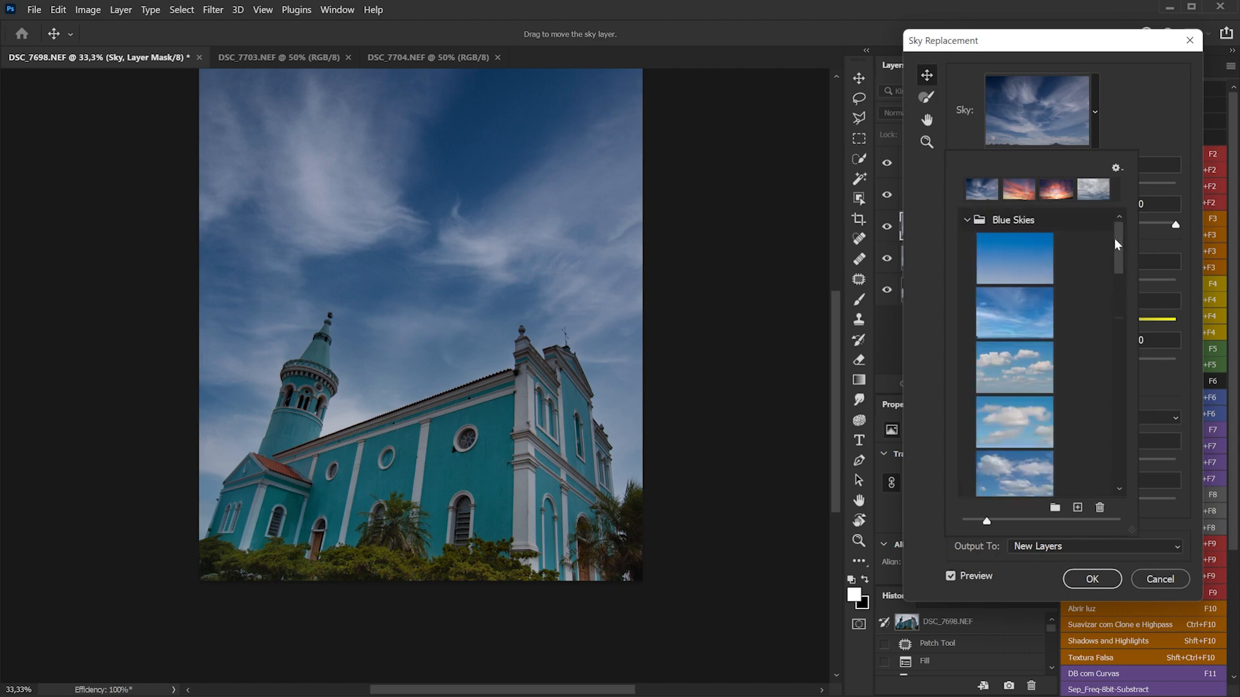
left_click(1025, 195)
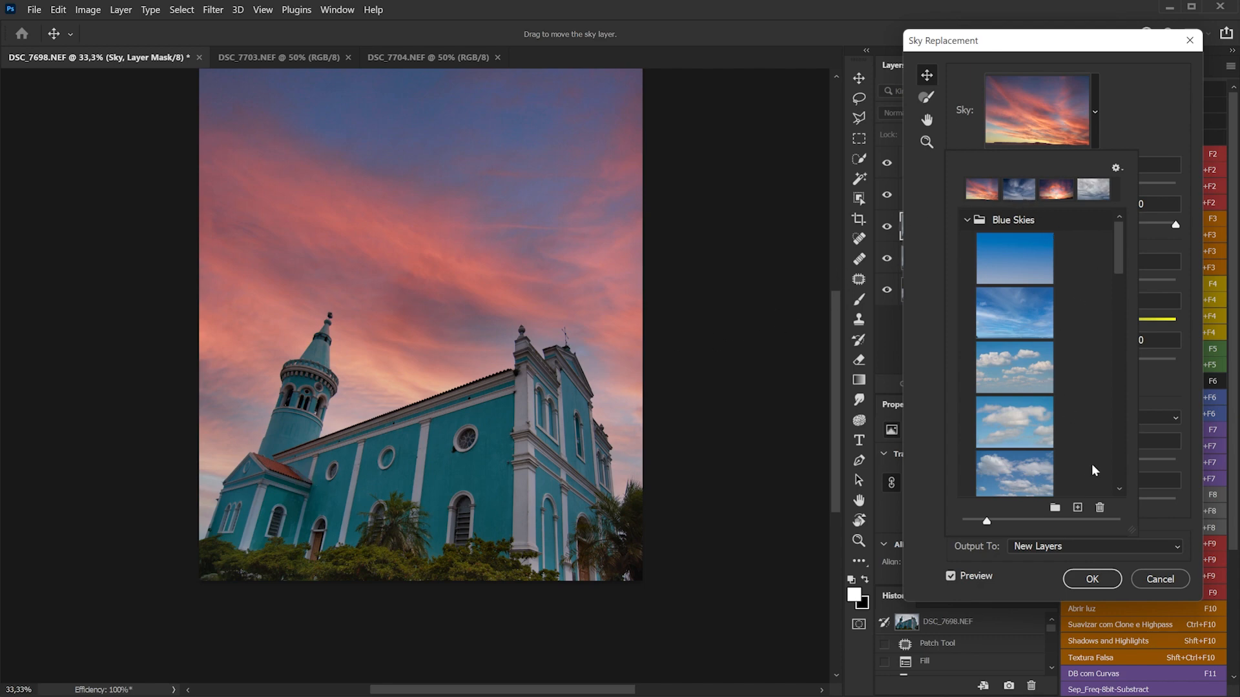
scroll(1119, 277, "down", 5)
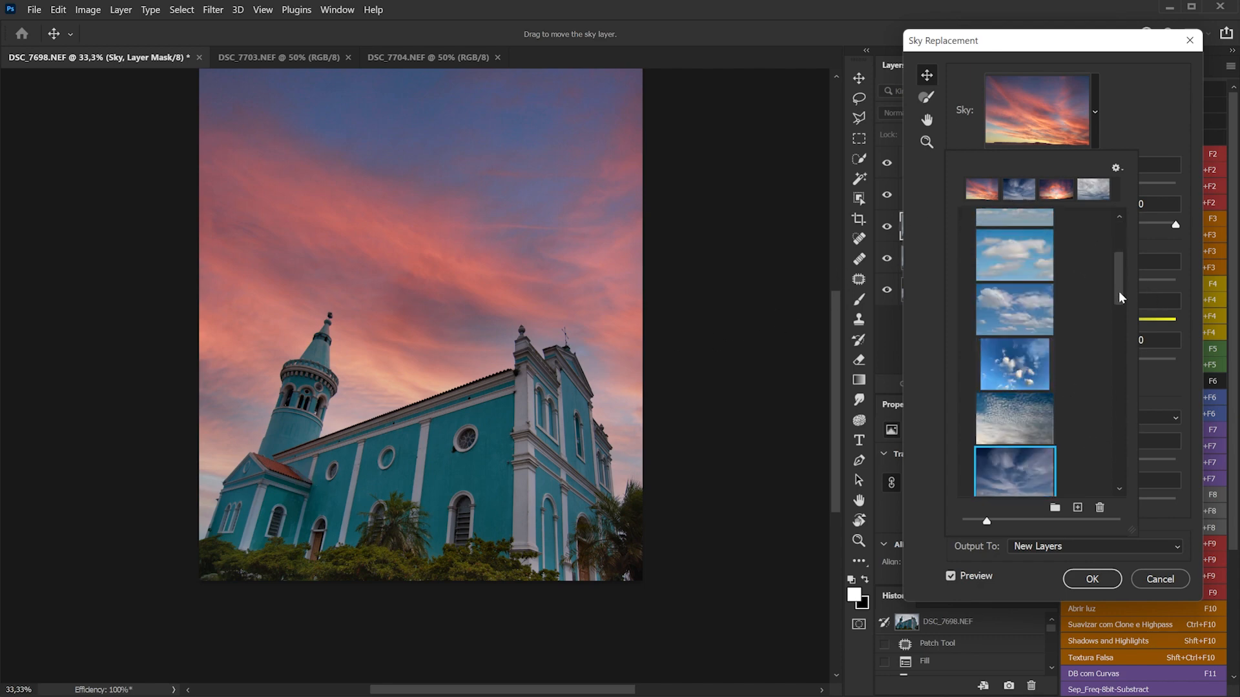
left_click(1026, 450)
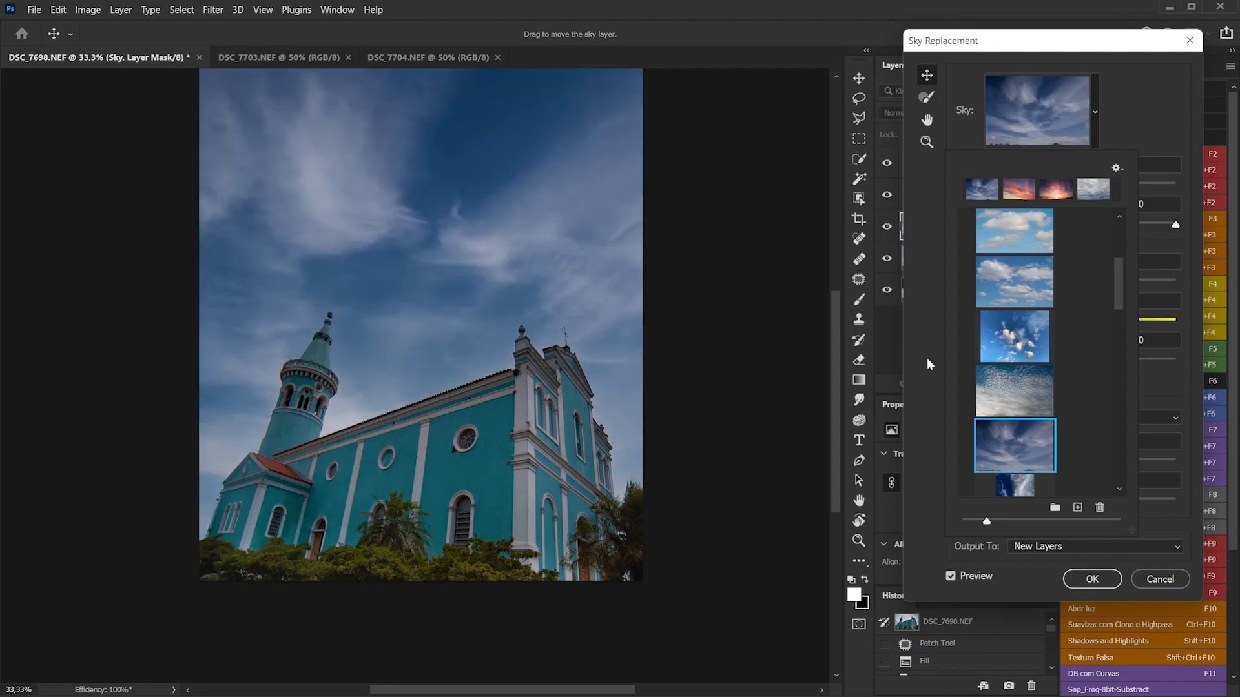
left_click(1018, 191)
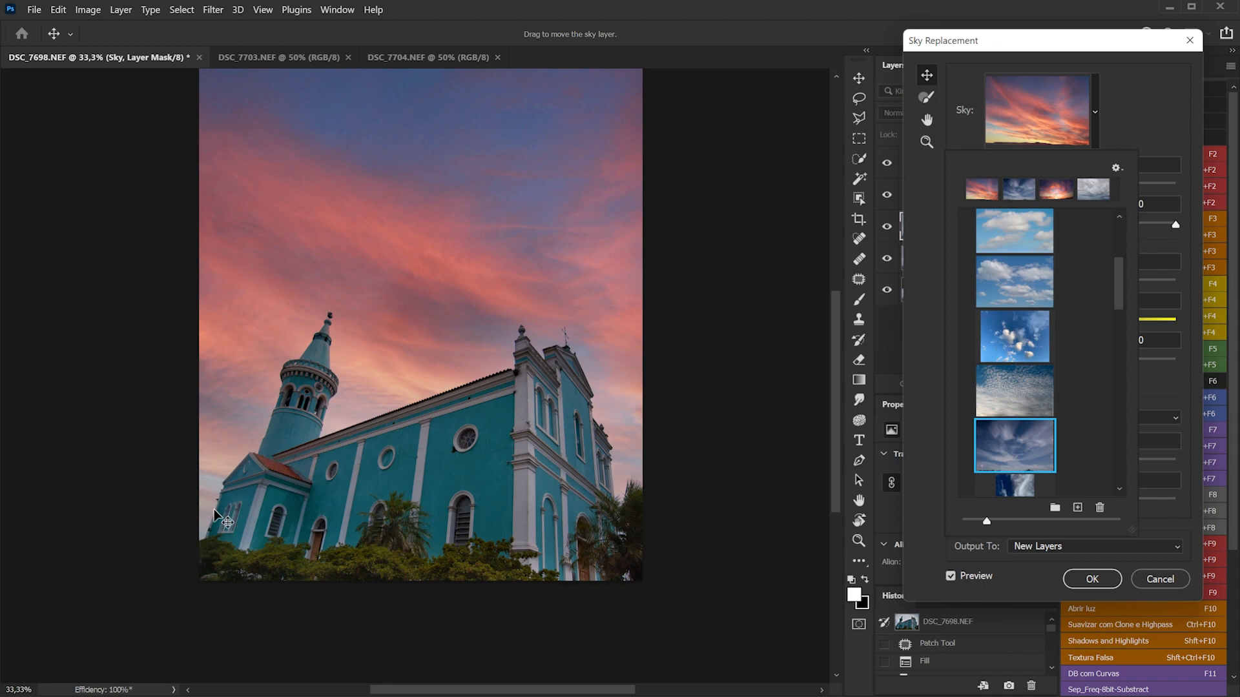
left_click(1092, 579)
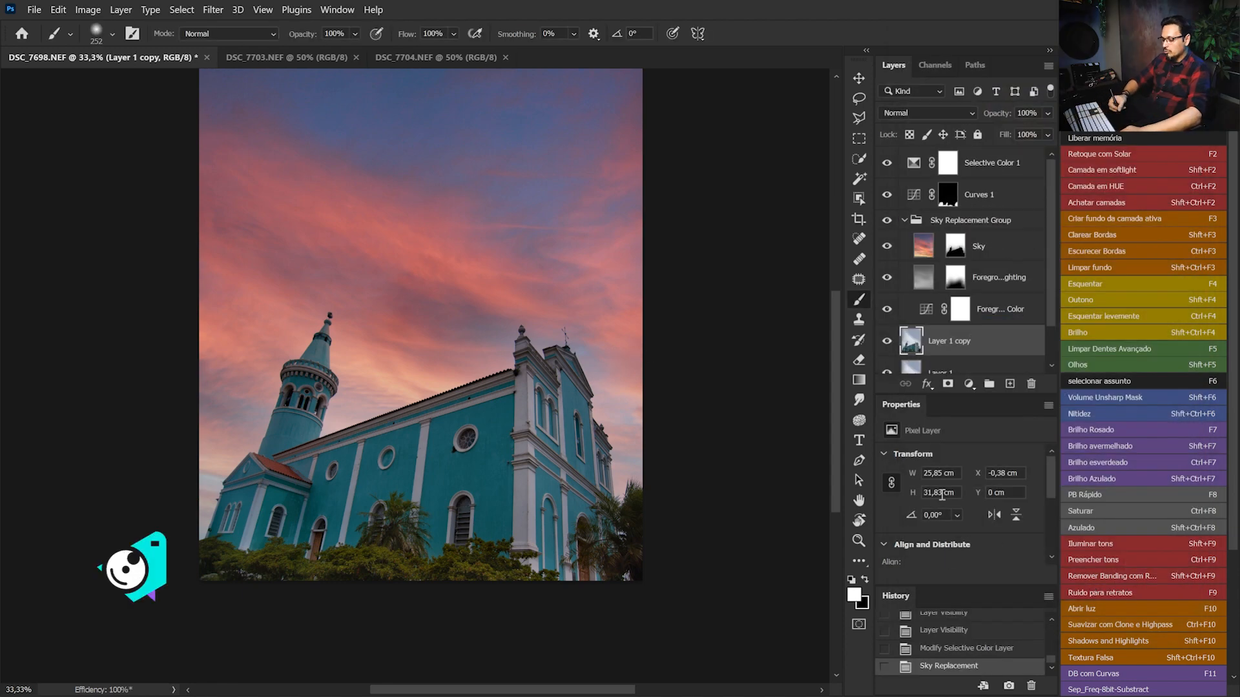
Inspect the replaced sky's edges around the tower, roof and facade at 100% zoom, and fit the whole photo in view
key("ctrl+1")
left_click_drag(398, 310, 592, 319)
left_click_drag(415, 360, 418, 255)
left_click_drag(281, 403, 532, 230)
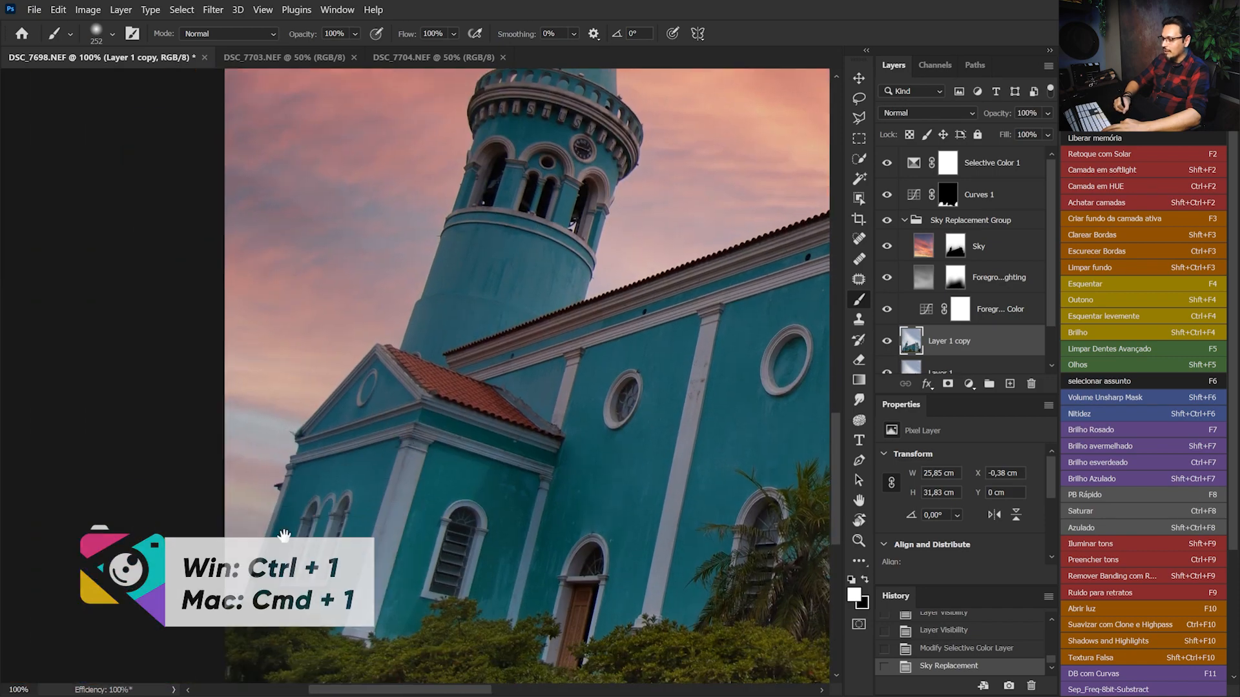
left_click_drag(769, 258, 410, 335)
left_click_drag(509, 311, 511, 282)
mouse_move(323, 296)
left_mouse_down()
mouse_move(553, 385)
mouse_move(612, 457)
left_mouse_up()
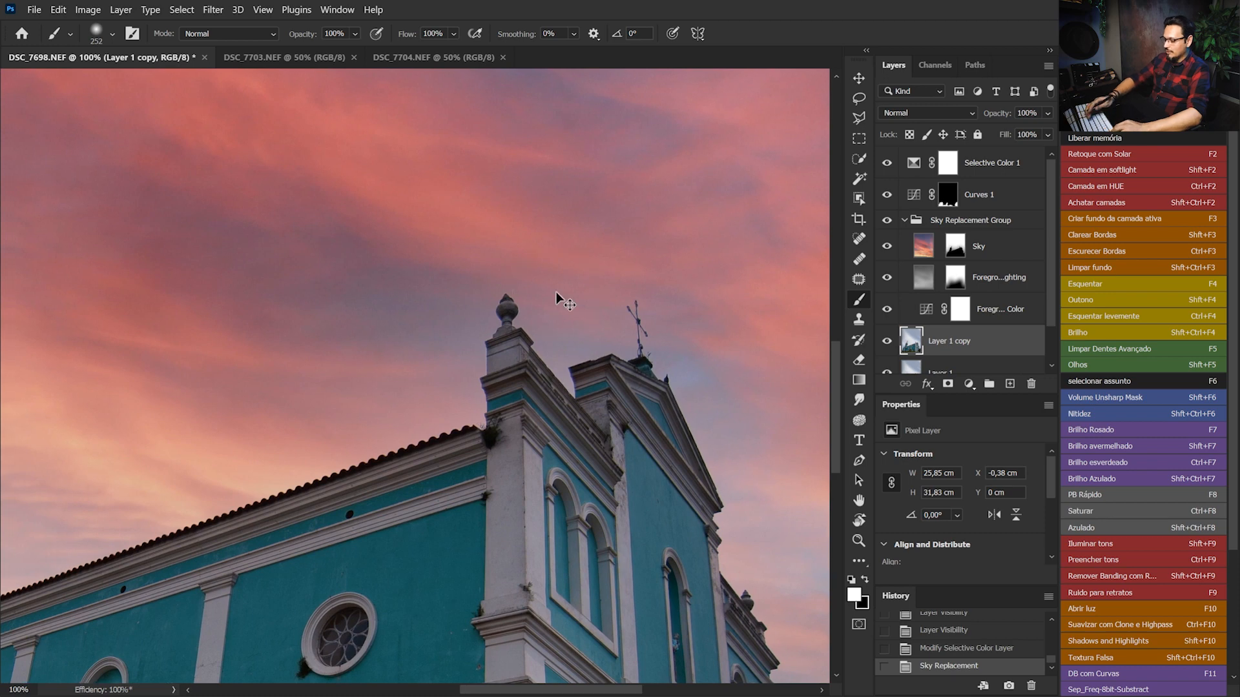
key("ctrl+0")
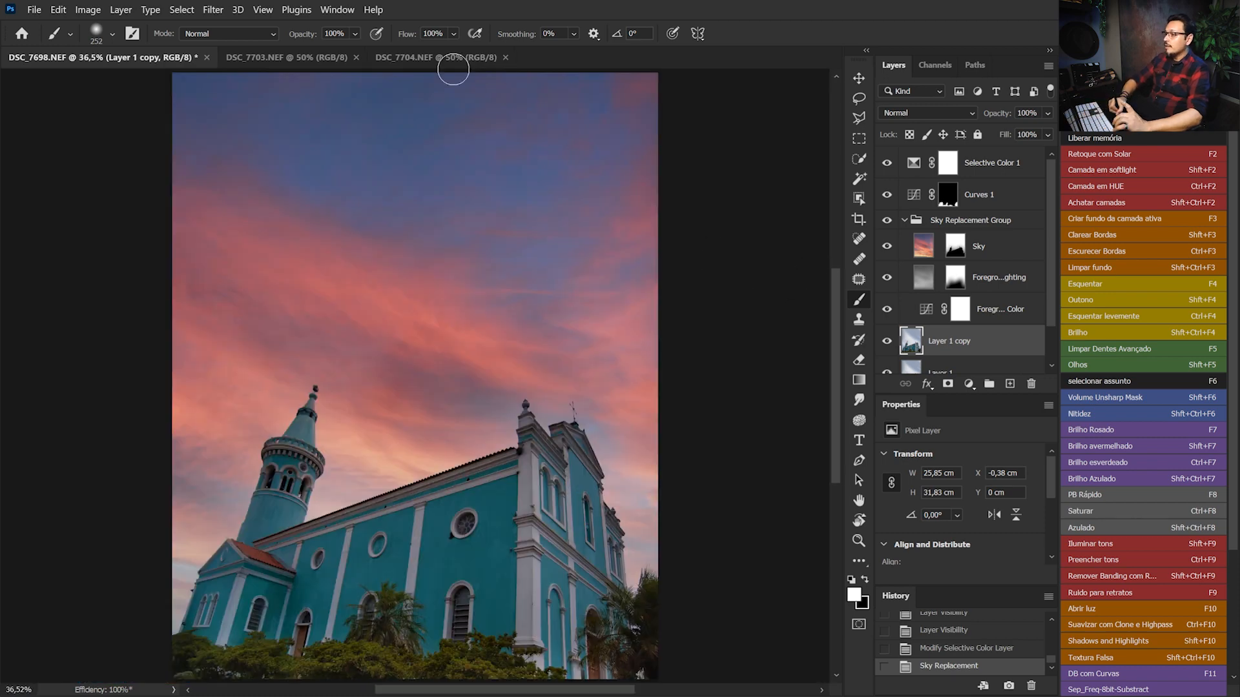
Copy the DSC_7704.NEF sun halo photo into the DSC_7698.NEF church document as a new layer
left_click(449, 55)
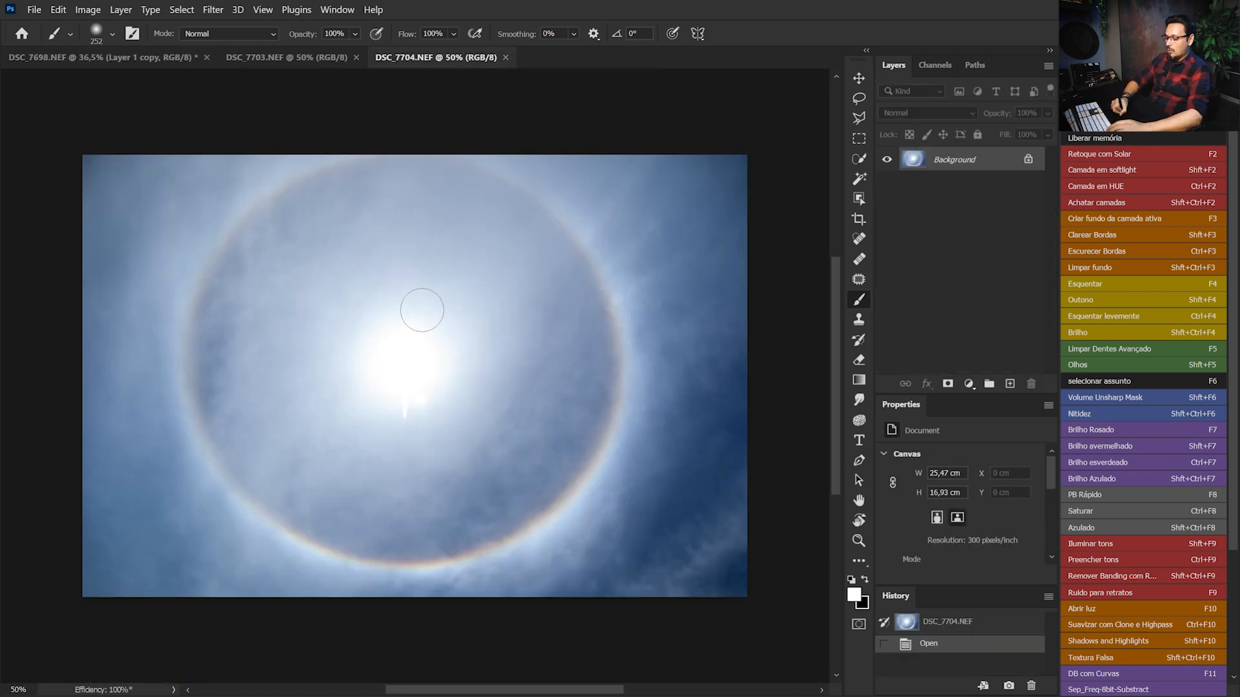
key("v")
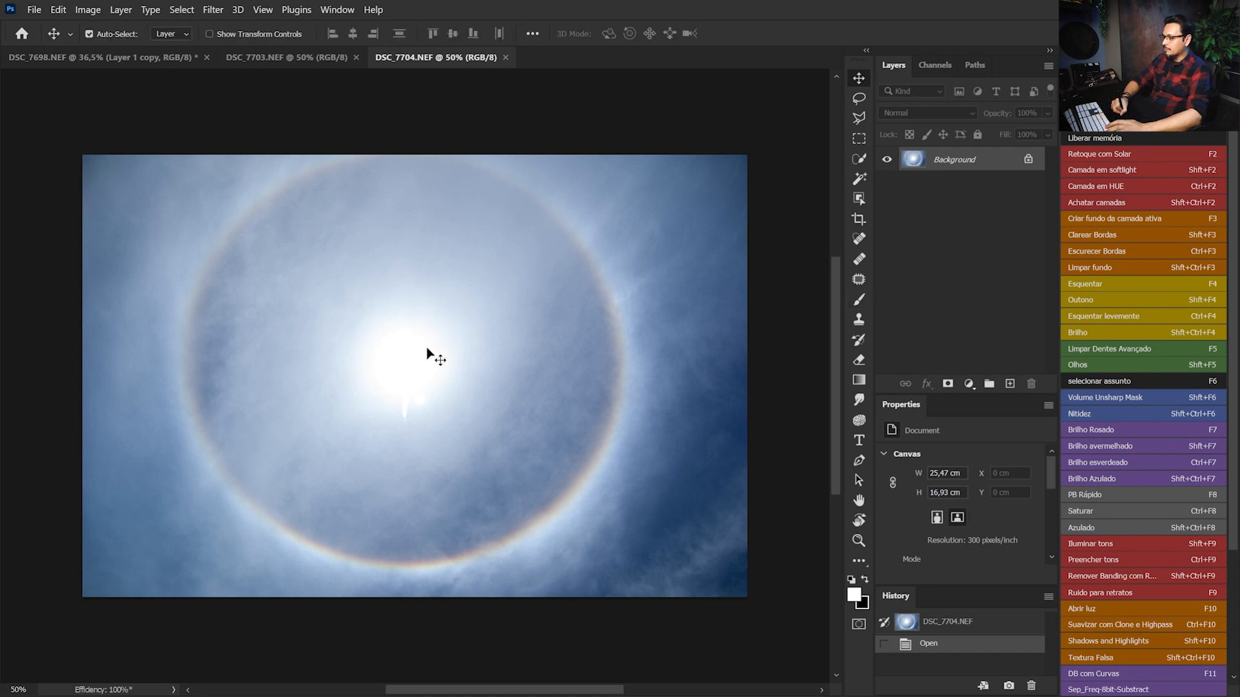
left_click_drag(432, 353, 350, 248)
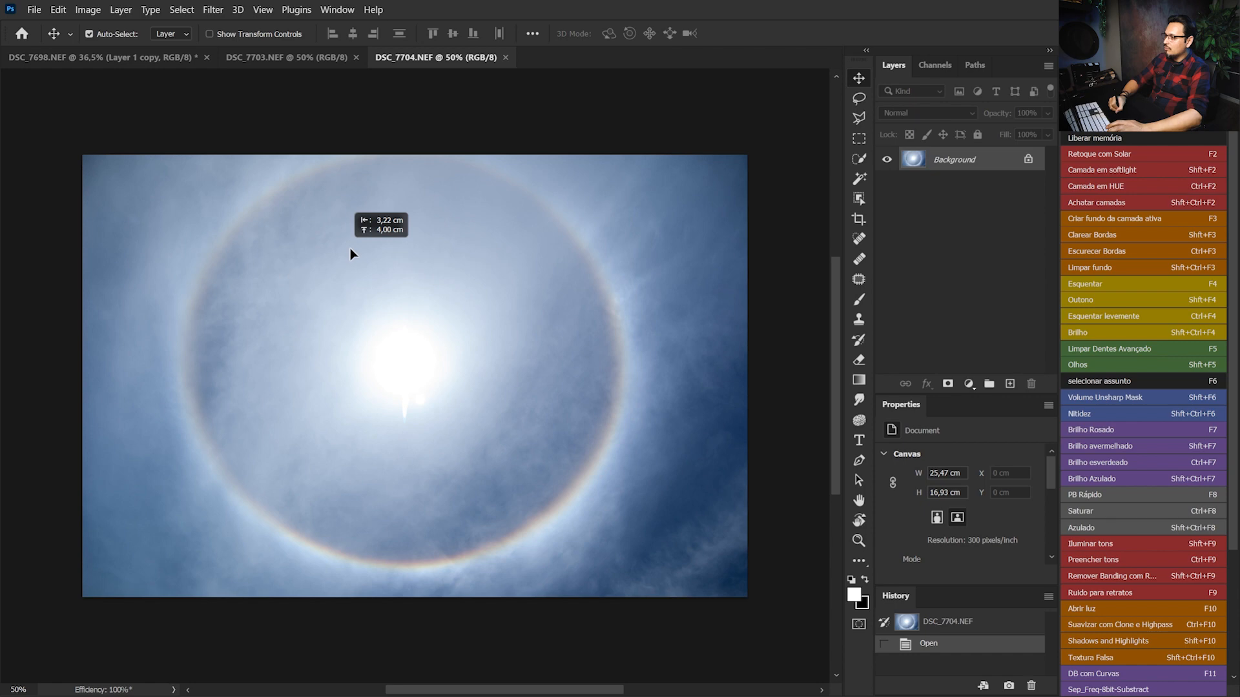
left_click_drag(940, 169, 379, 351)
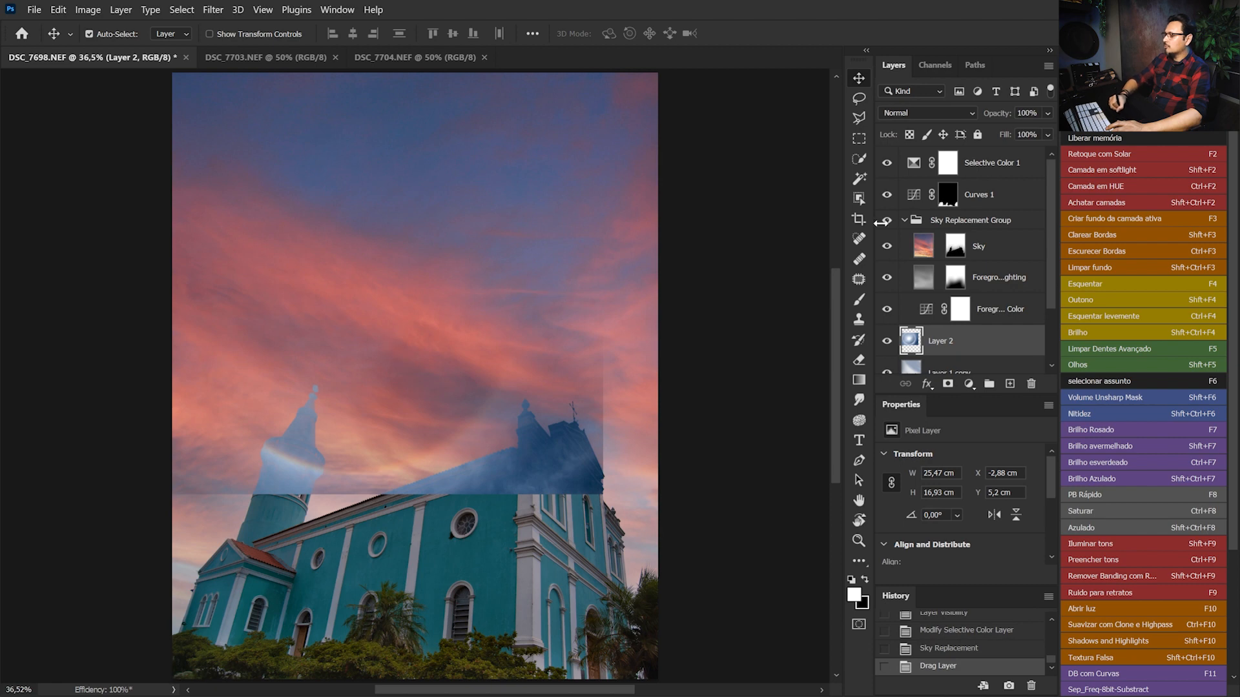
Move the halo layer above the Sky Replacement Group, place its sun over the bell tower, and view DSC_7703.NEF
left_click_drag(923, 332, 970, 224)
left_click_drag(353, 333, 303, 399)
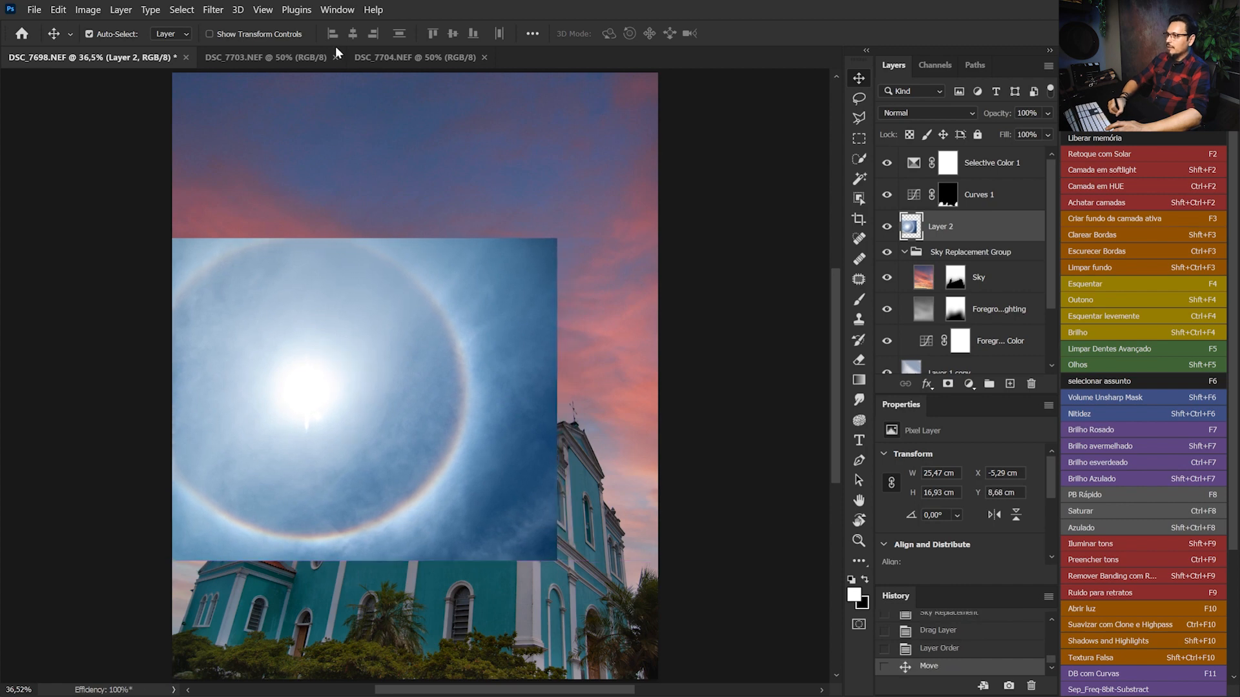
left_click(303, 60)
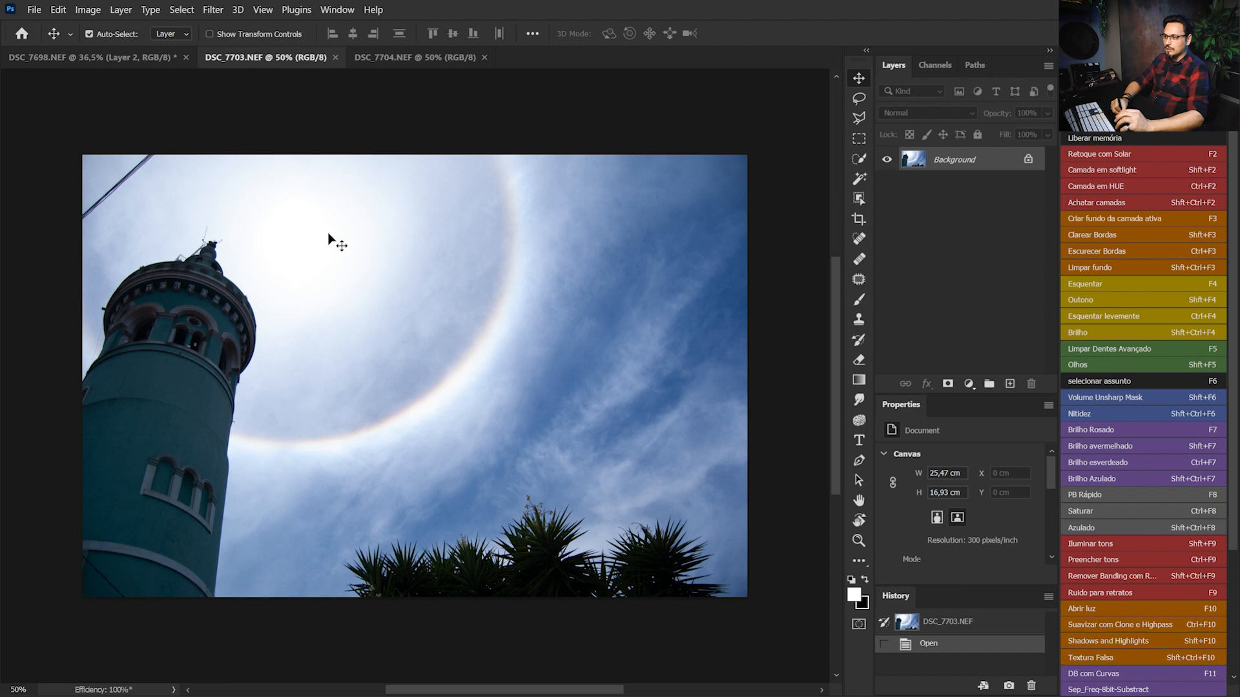
Reposition the halo layer in the church document, enlarge it to 115%, and rotate it about -90° so the ring covers the sky above the tower
left_click_drag(125, 43, 338, 369)
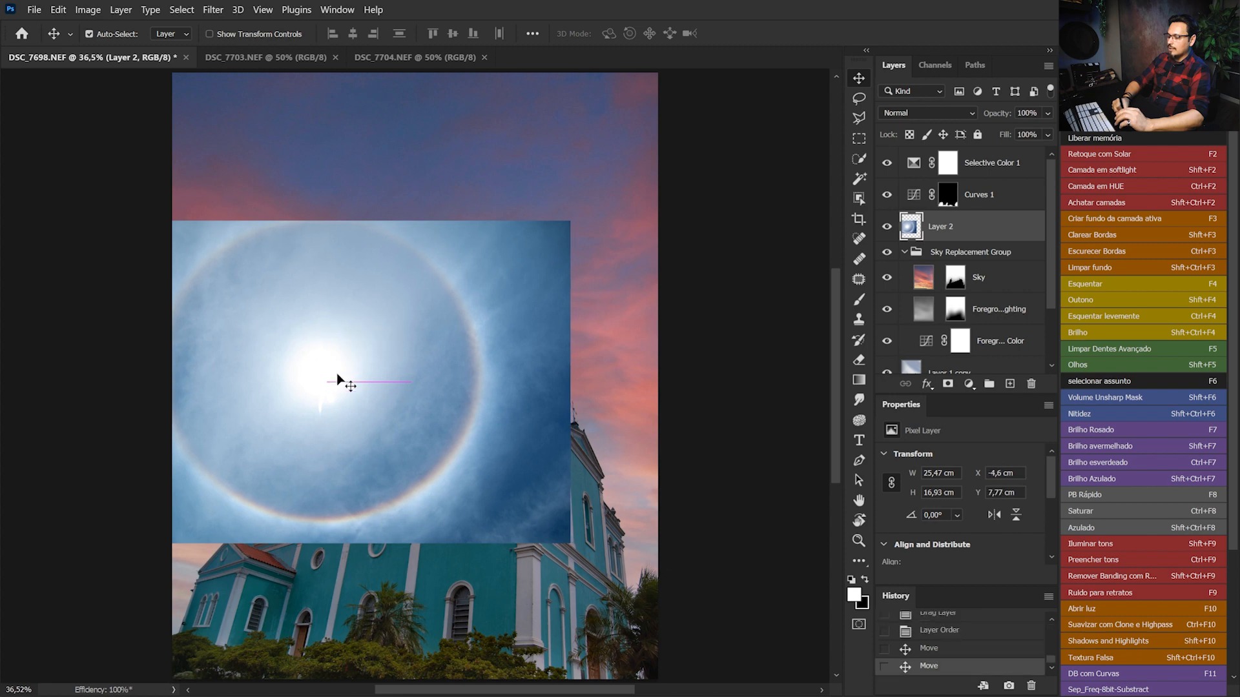
key("ctrl+t")
left_click_drag(571, 383, 641, 381)
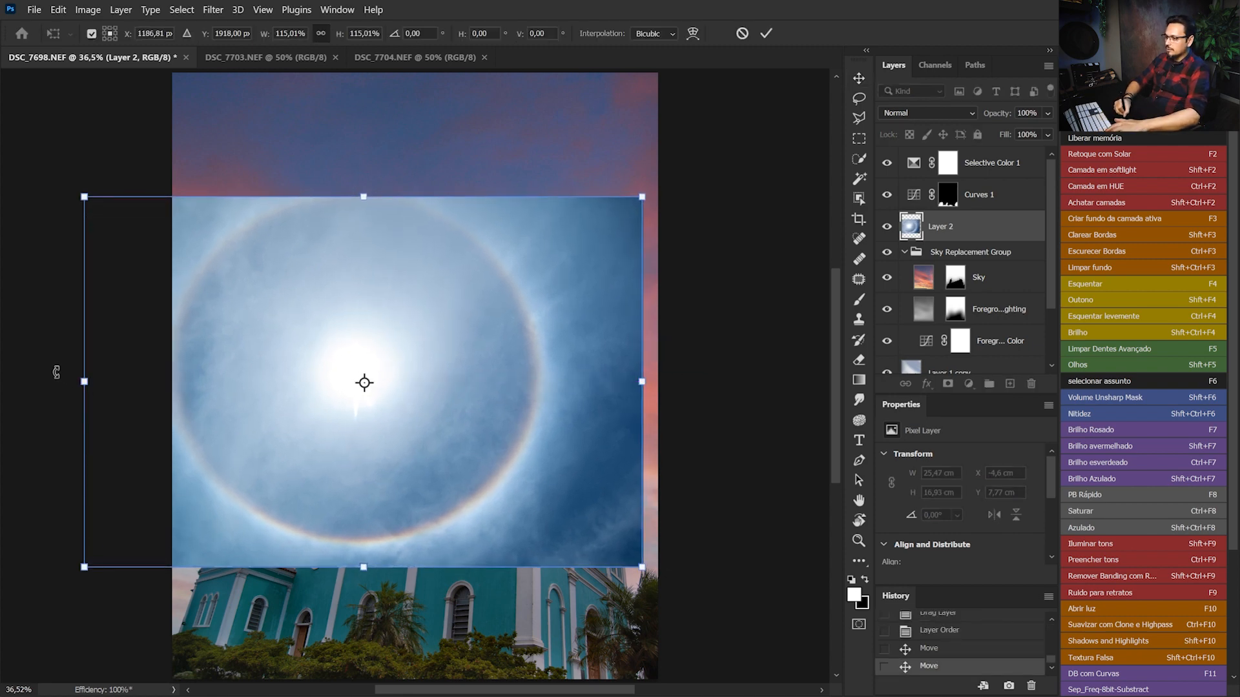
left_click_drag(701, 171, 590, 168)
left_click_drag(708, 228, 391, 72)
left_click_drag(460, 306, 490, 290)
left_click_drag(573, 319, 435, 341)
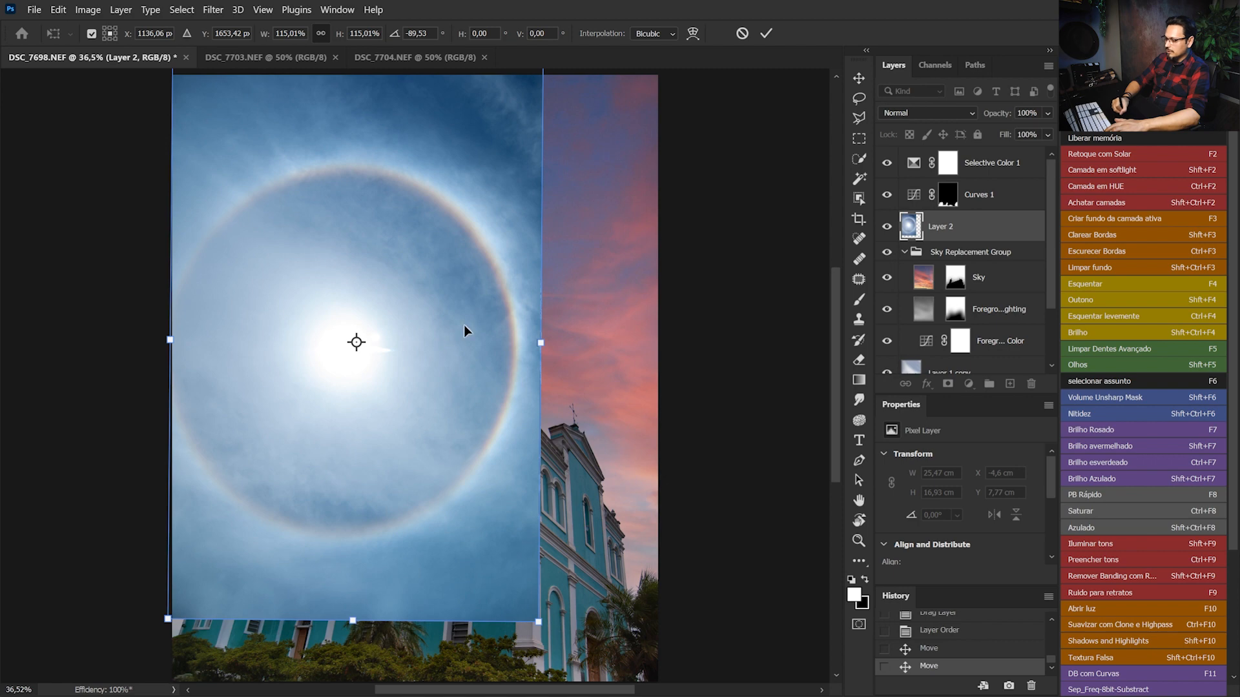
key("Return")
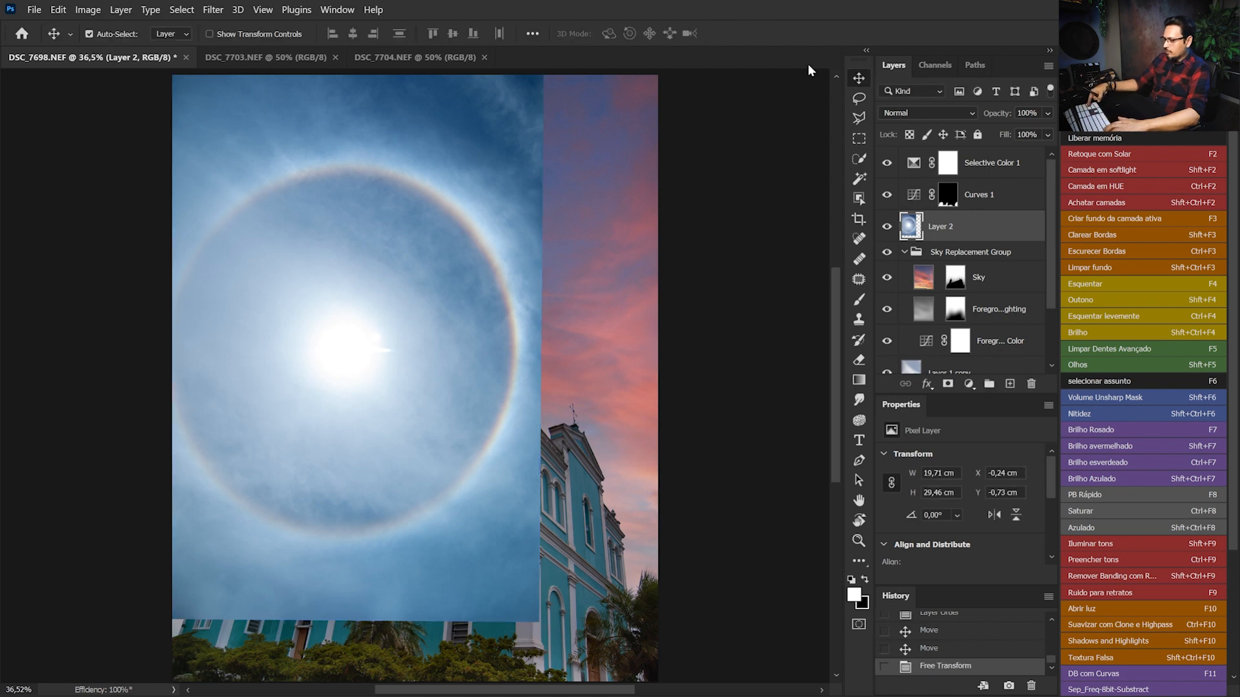
Blend the halo layer with Soft Light at 100% opacity and shift its ring to curve around the bell tower
key("5")
left_click_drag(396, 345, 386, 375)
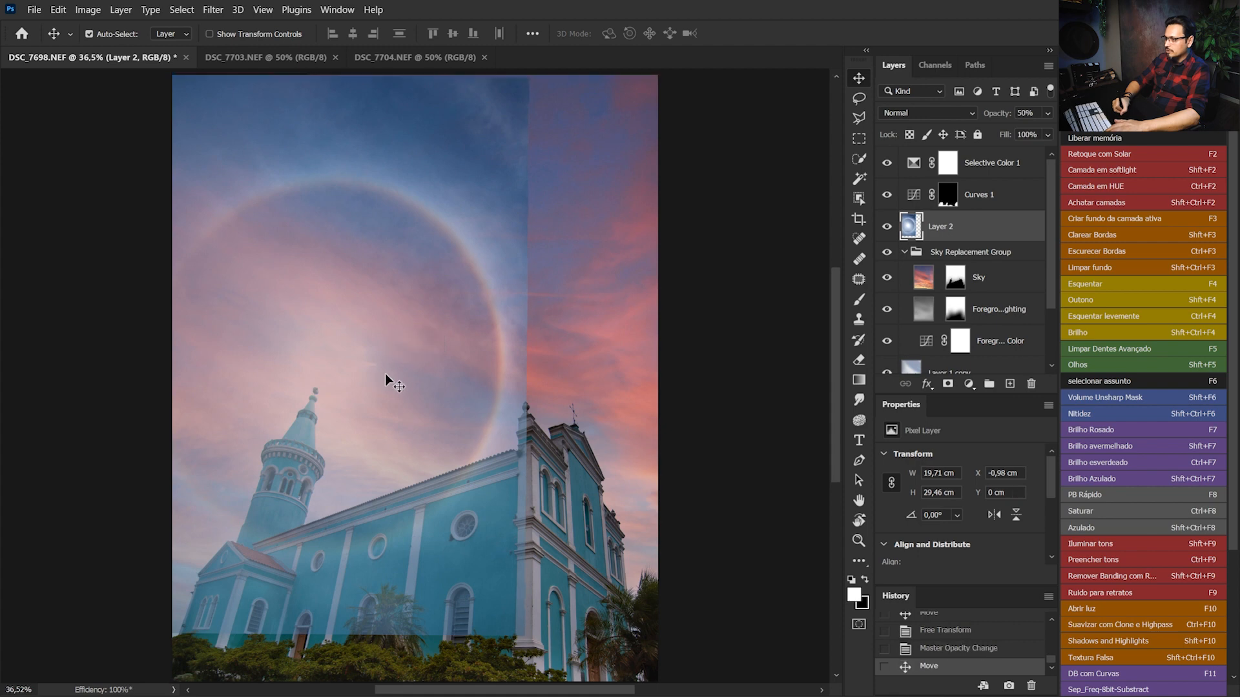
left_click(941, 114)
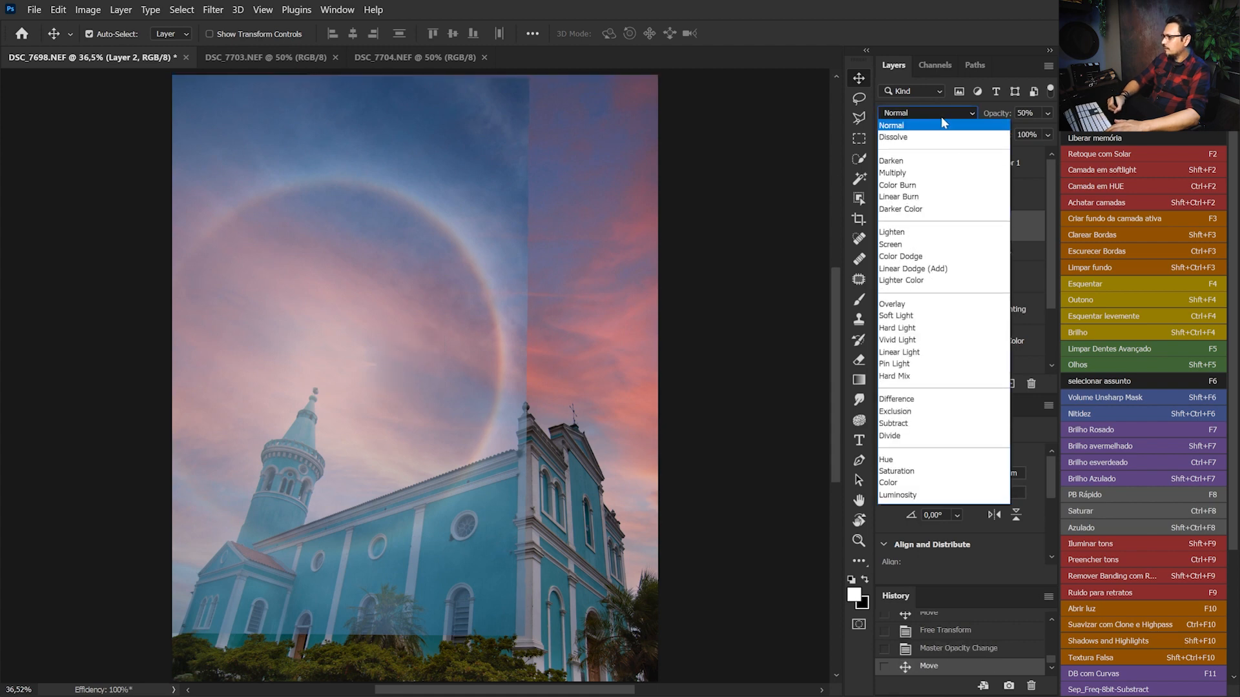
left_click(915, 316)
left_click(1047, 113)
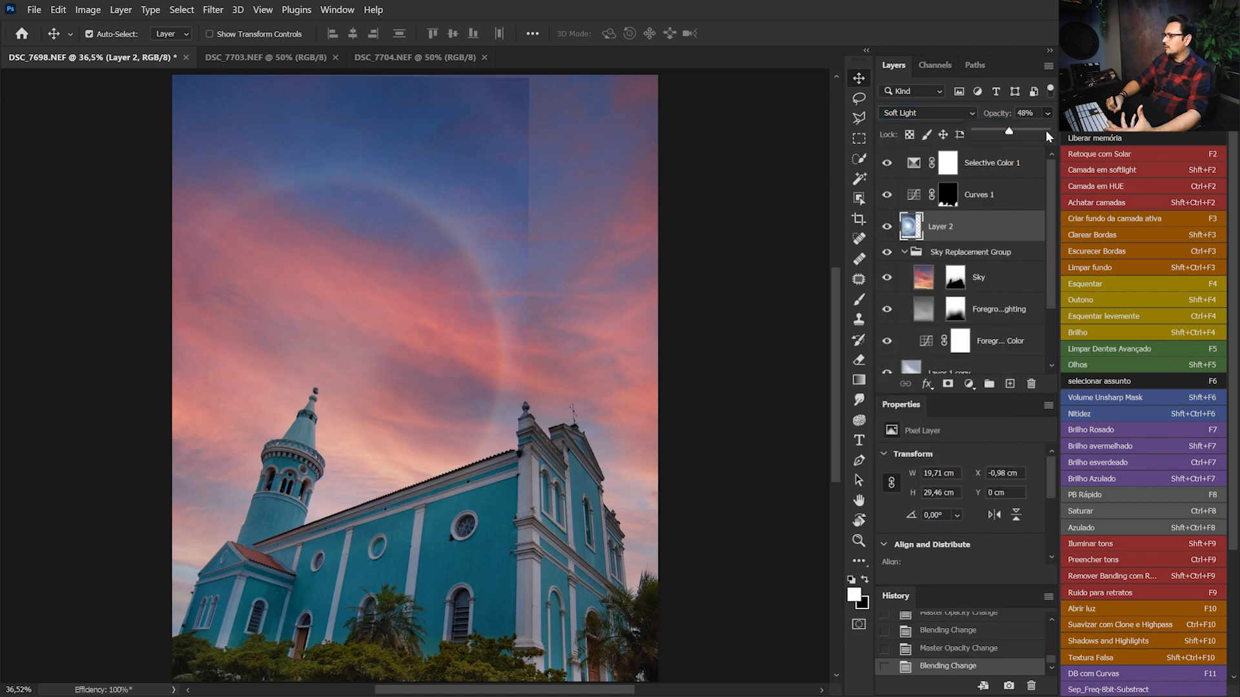
left_click_drag(1045, 129, 1064, 130)
left_click_drag(340, 388, 318, 359)
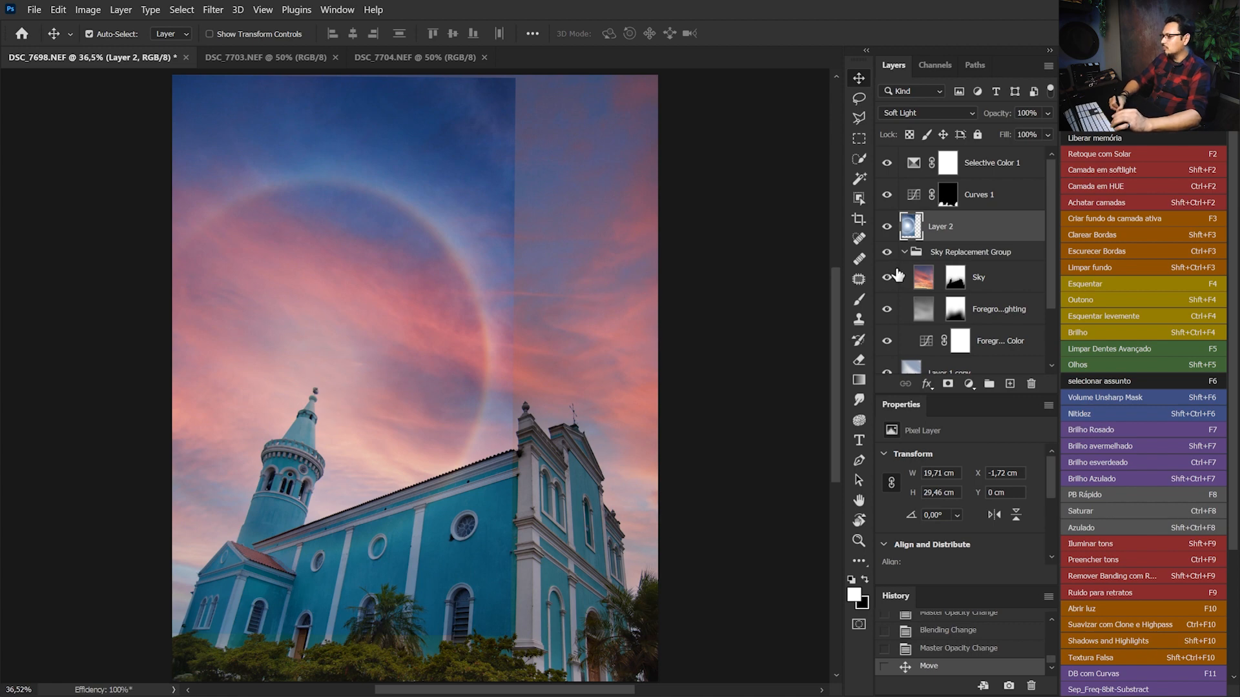
Copy the Sky layer's mask onto the halo layer to keep the church free of the halo
key("alt")
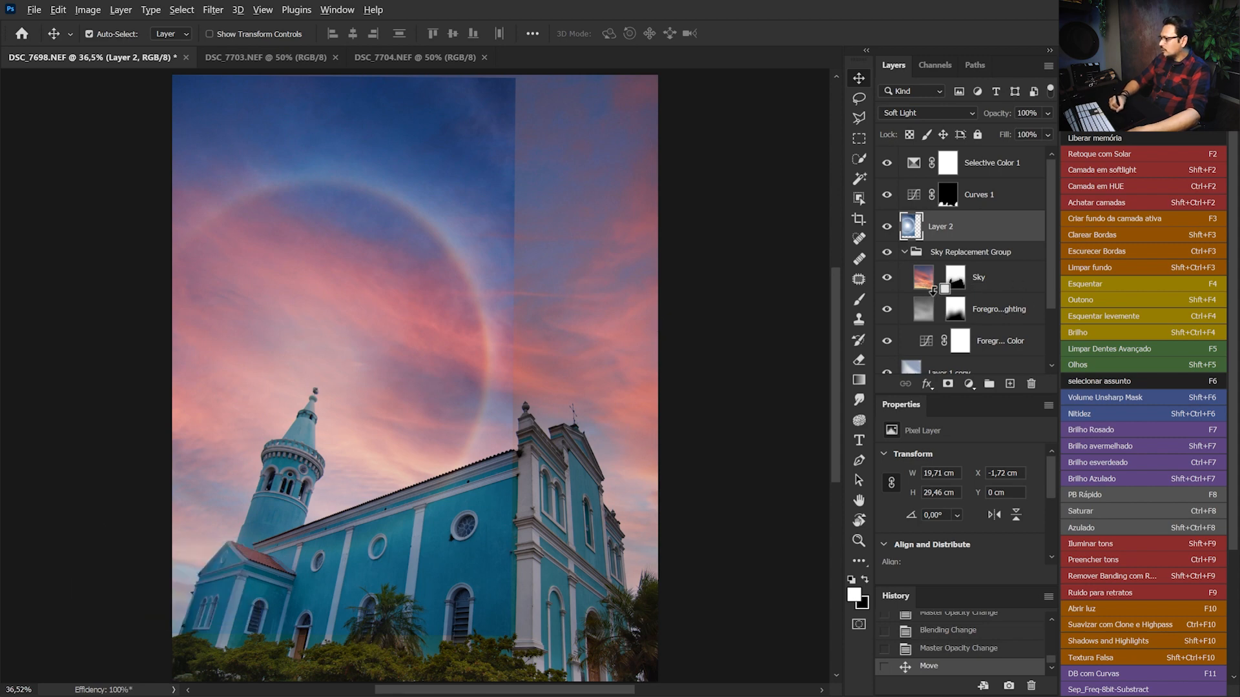
left_click_drag(959, 282, 963, 230)
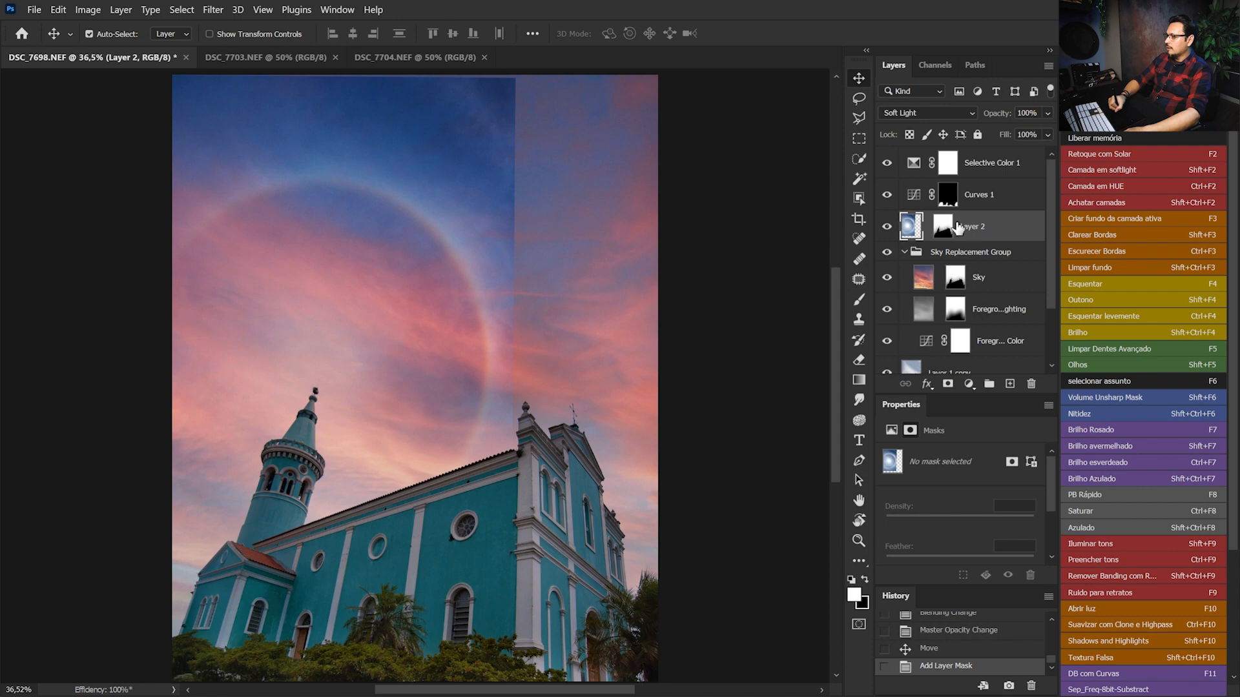
left_click(955, 226)
Move the halo image down inside its mask and stretch it horizontally to about 20.75 cm wide
left_click(911, 229)
left_click_drag(440, 197, 436, 224)
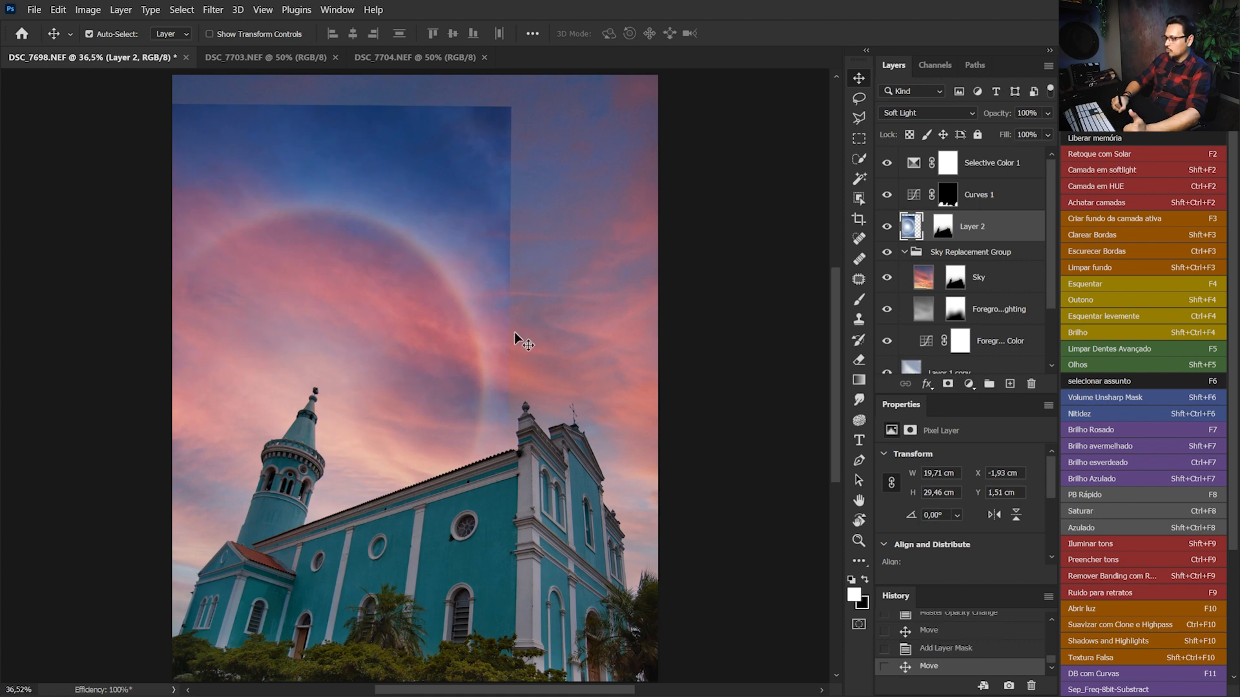
key("ctrl")
key("ctrl+t")
left_click_drag(512, 383, 463, 394)
key("Return")
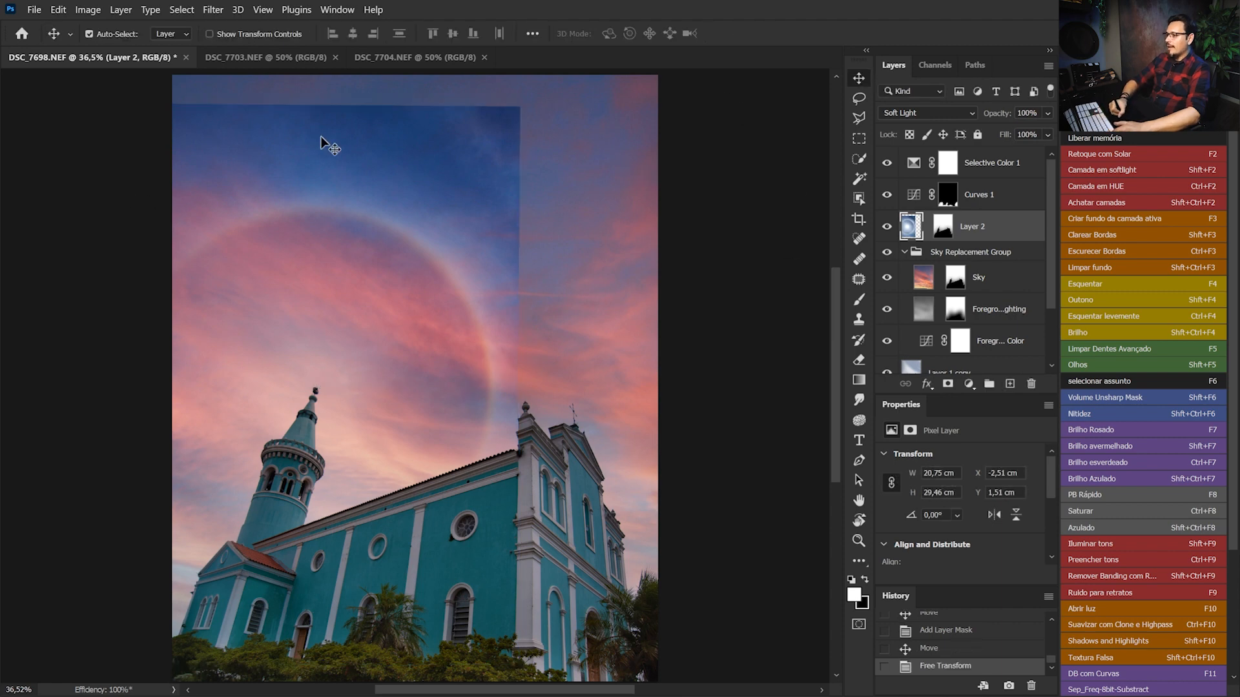
Paint black on the halo layer's mask with a soft 461 px brush to hide its straight edges outside the ring
key("b")
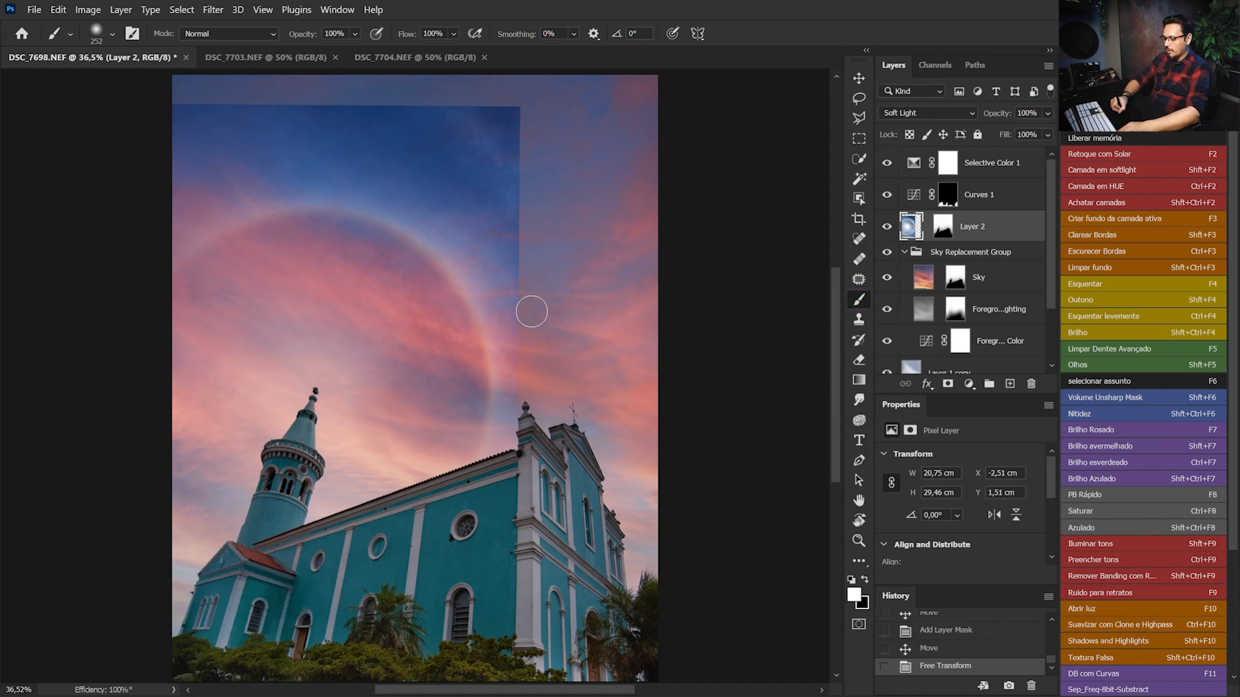
right_click(532, 312)
left_click_drag(526, 289, 559, 292)
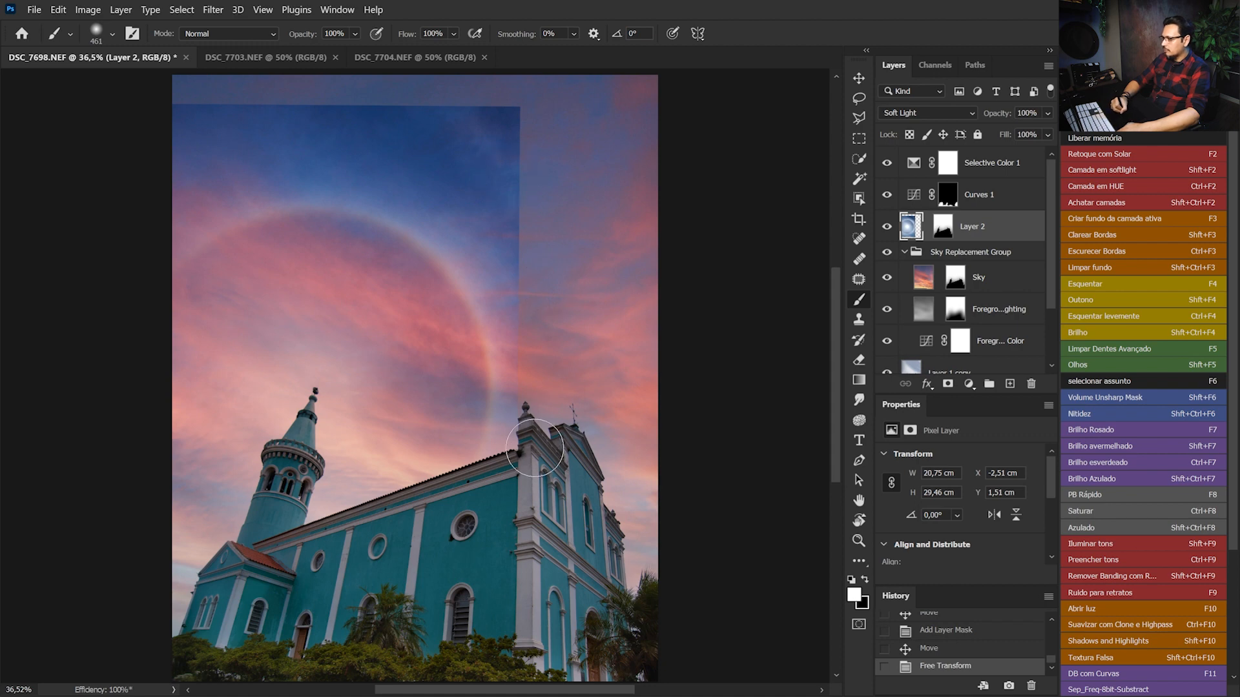
right_click(941, 232)
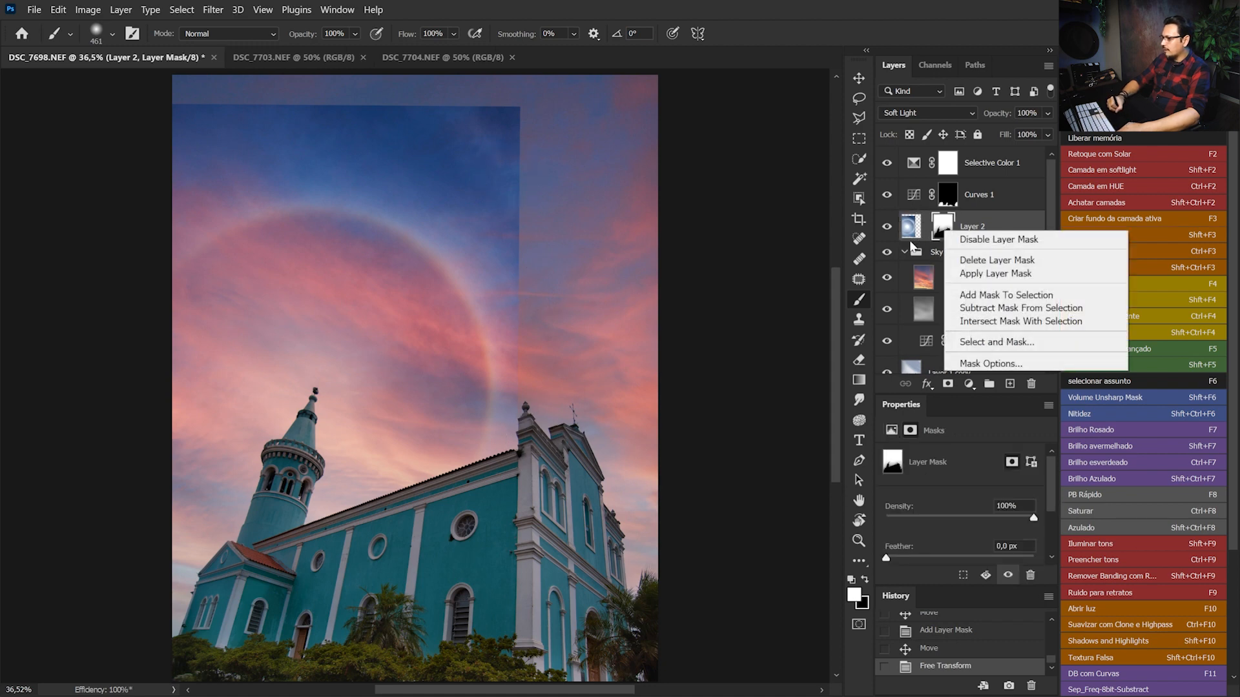
left_click(625, 362)
key("x")
mouse_move(527, 396)
left_mouse_down()
mouse_move(520, 306)
mouse_move(529, 335)
mouse_move(495, 241)
mouse_move(430, 193)
mouse_move(471, 227)
mouse_move(404, 184)
mouse_move(330, 173)
mouse_move(394, 166)
mouse_move(250, 156)
left_mouse_up()
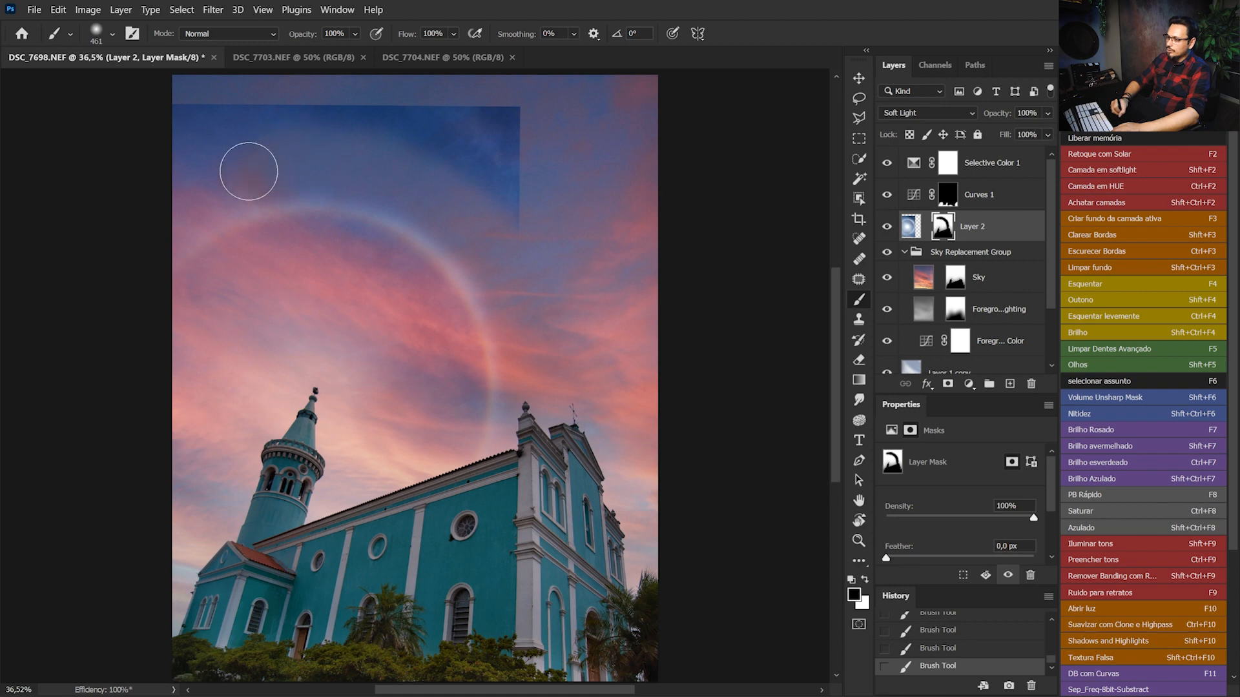
mouse_move(246, 102)
left_mouse_down()
mouse_move(479, 146)
mouse_move(412, 94)
mouse_move(531, 133)
left_mouse_up()
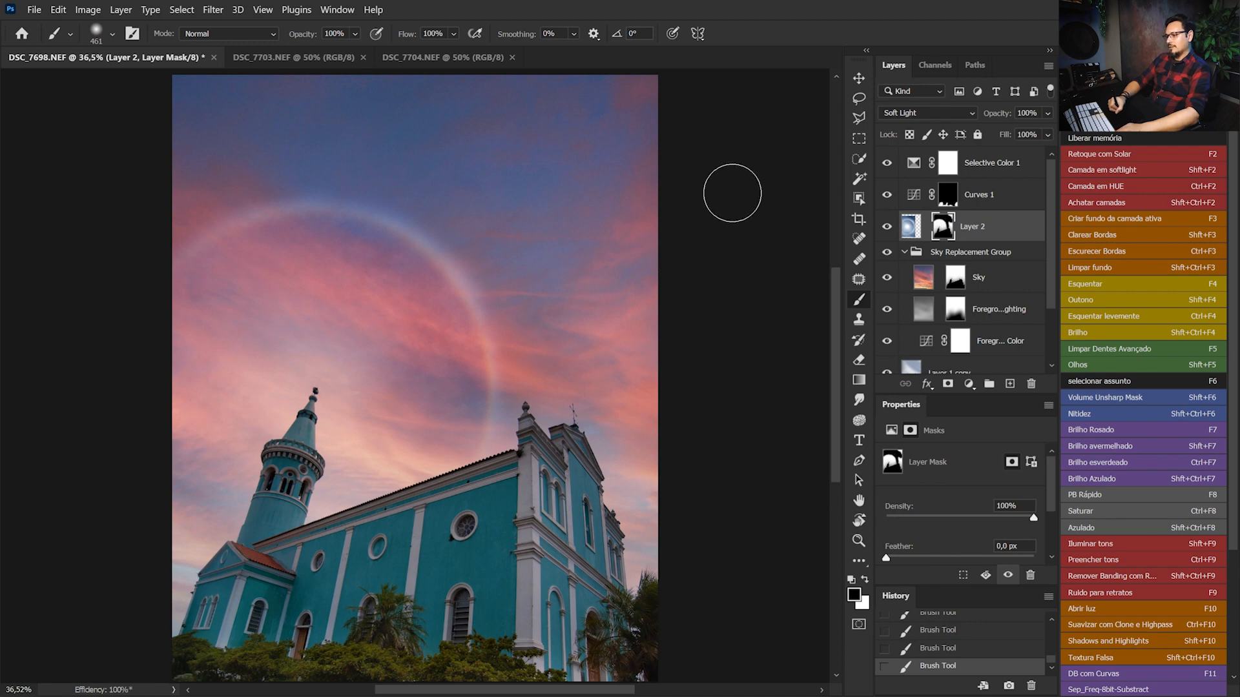
Stretch the Sky layer upward to about 46.53 cm tall, keeping its bottom edge in place
key("ctrl+minus")
key("ctrl+minus")
key("ctrl+minus")
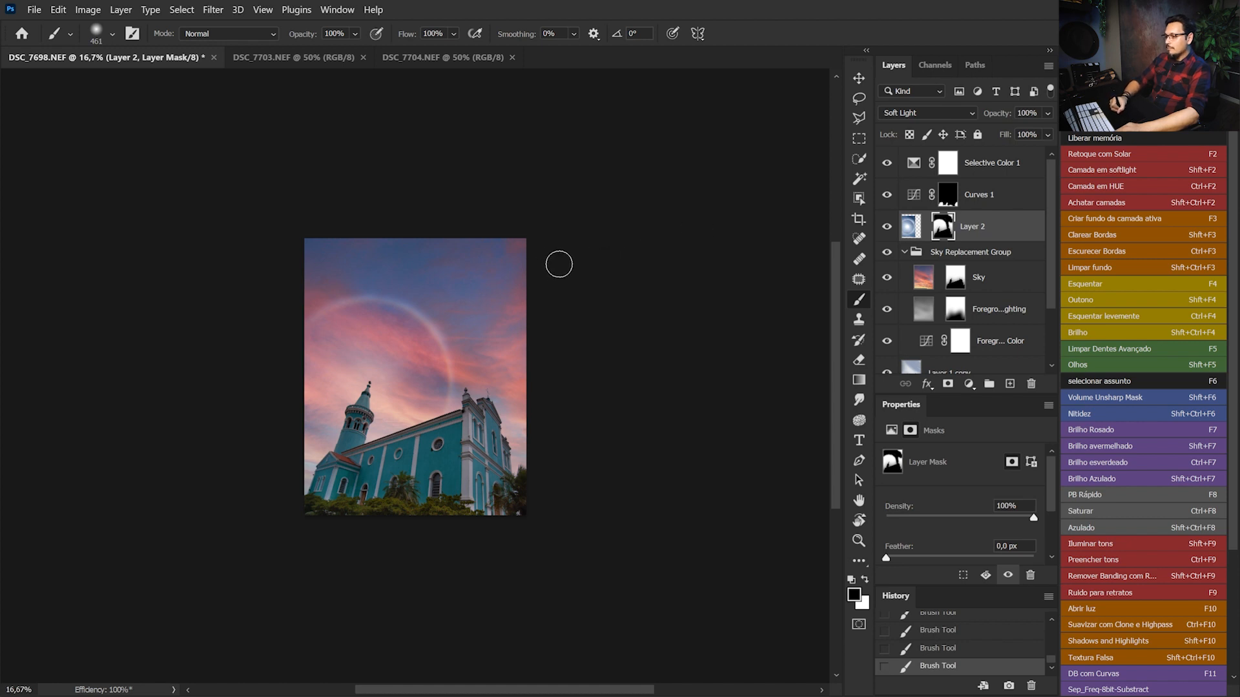
left_click(930, 285)
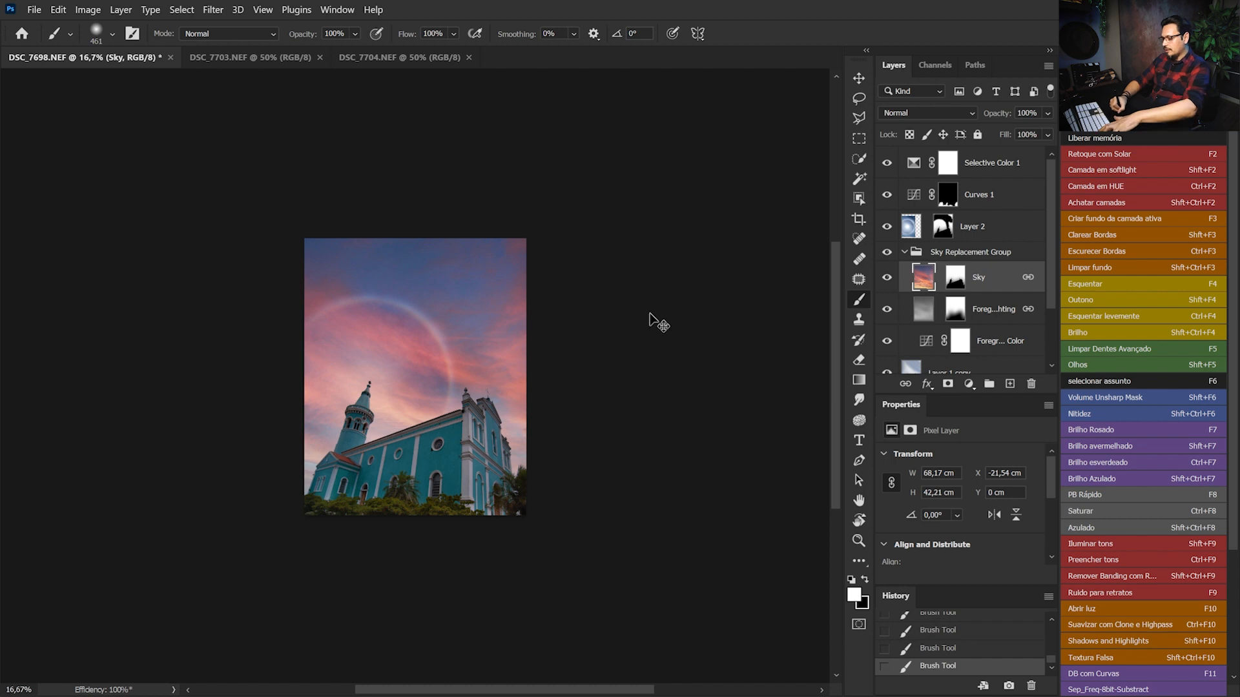
key("ctrl+t")
left_click_drag(498, 379, 508, 343)
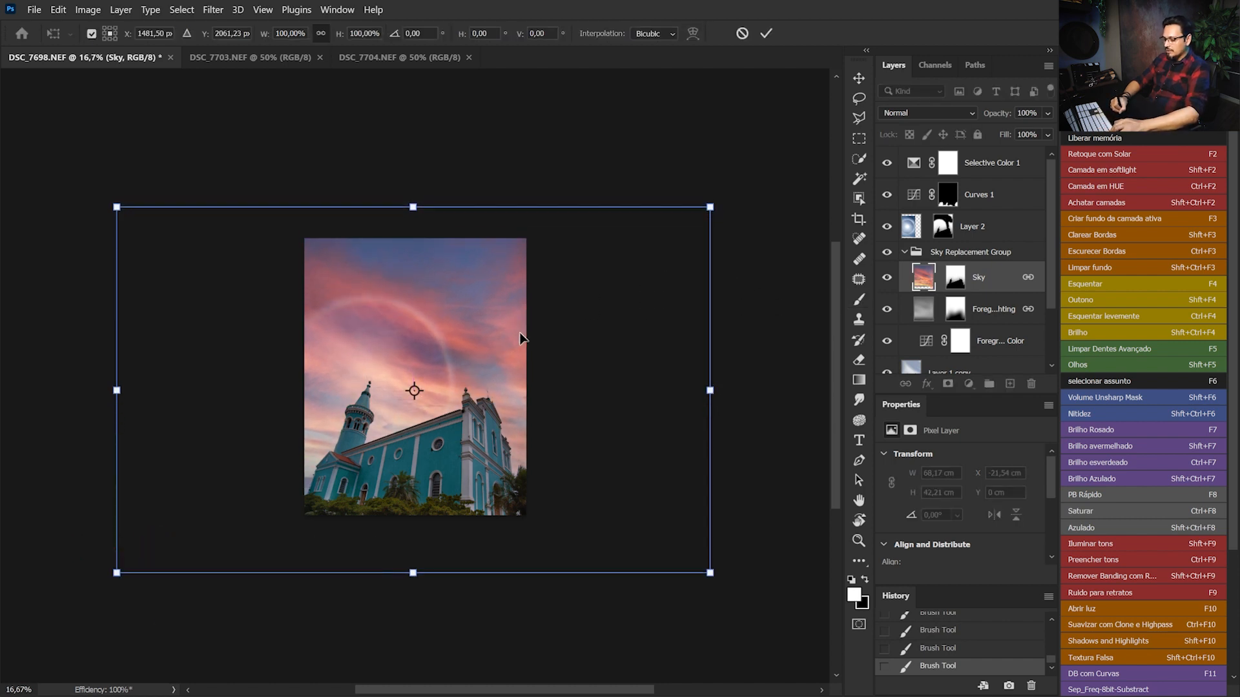
key("ctrl+z")
left_click_drag(414, 238, 425, 200)
key("Return")
key("b")
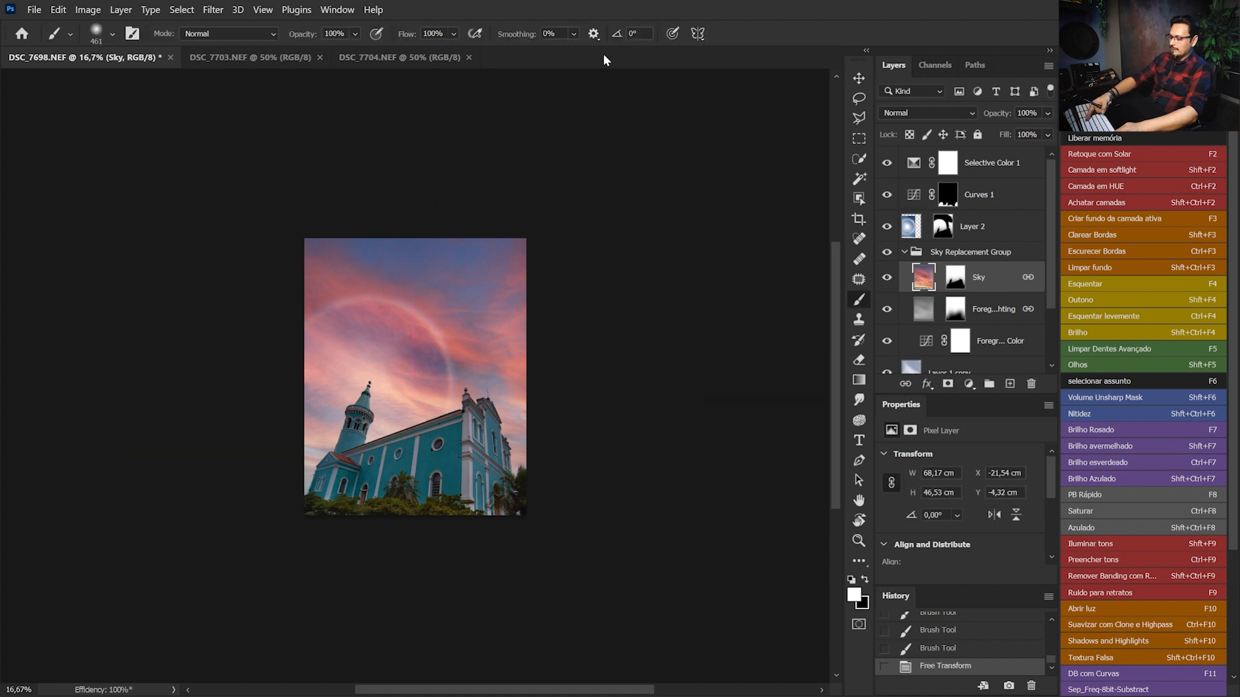
Compare the composite with the original photo by isolating the Background layer and restoring all layers
key("ctrl+plus")
key("ctrl+plus")
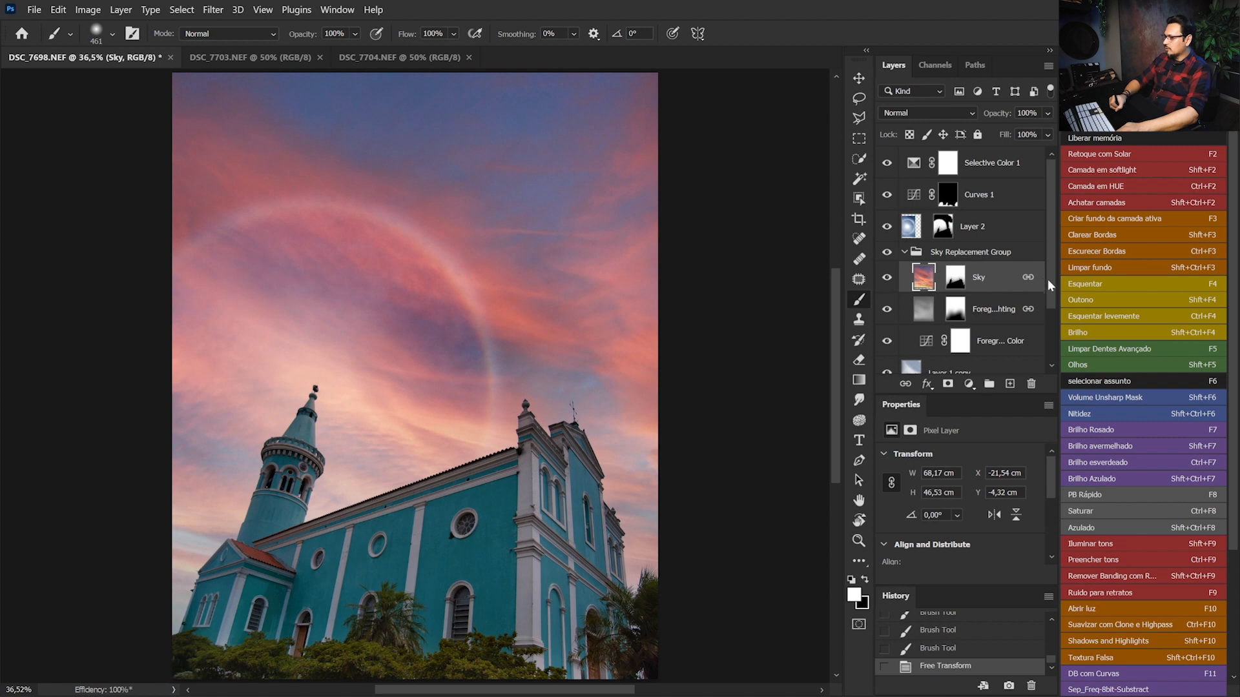
left_click_drag(1051, 274, 1055, 336)
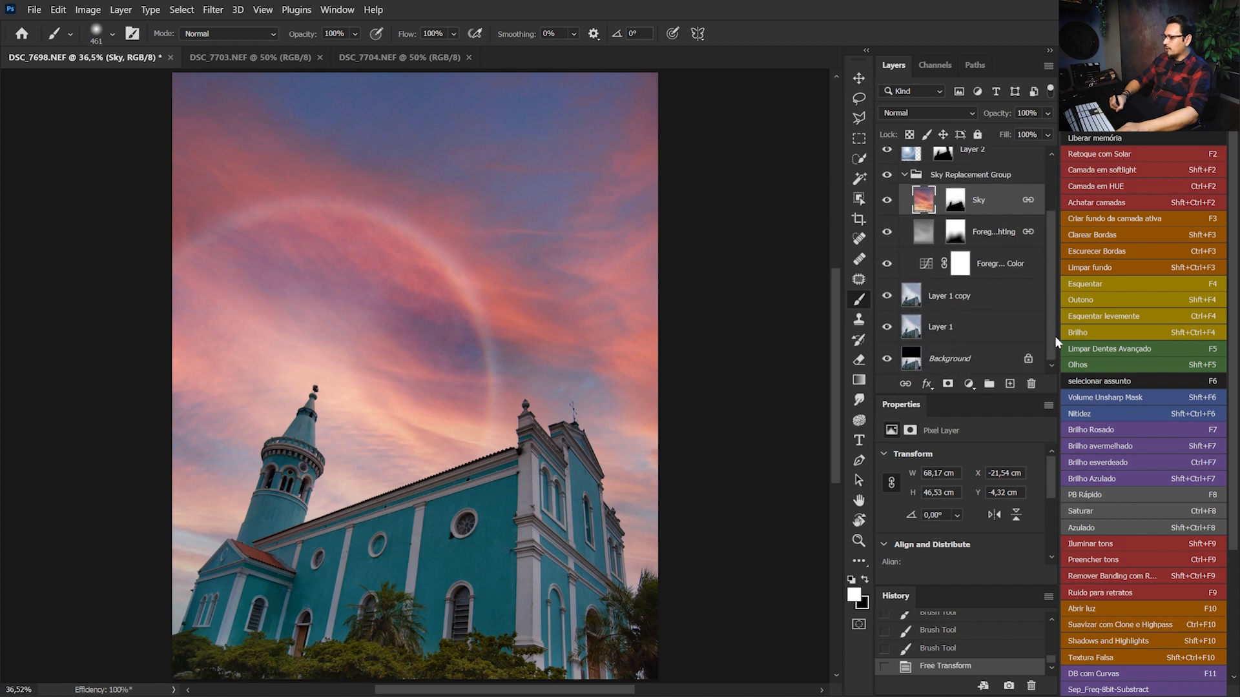
left_click(887, 362, "alt")
left_click(888, 368)
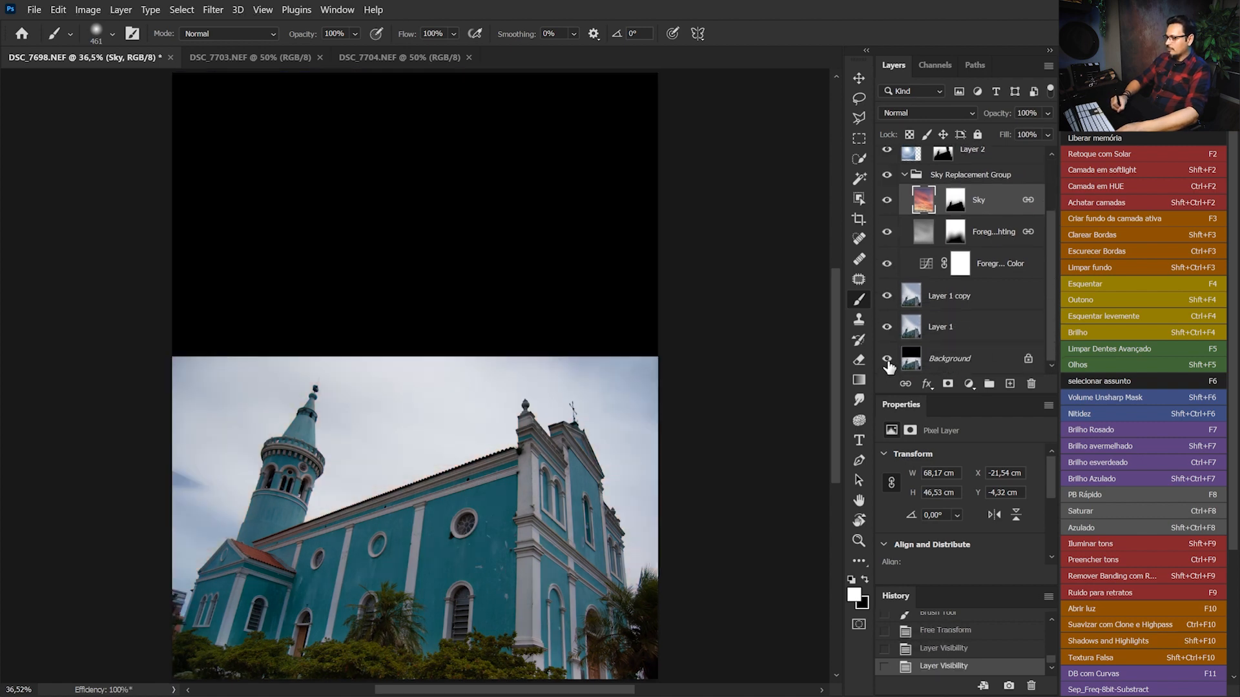
left_click(888, 360)
left_click(888, 361, "alt")
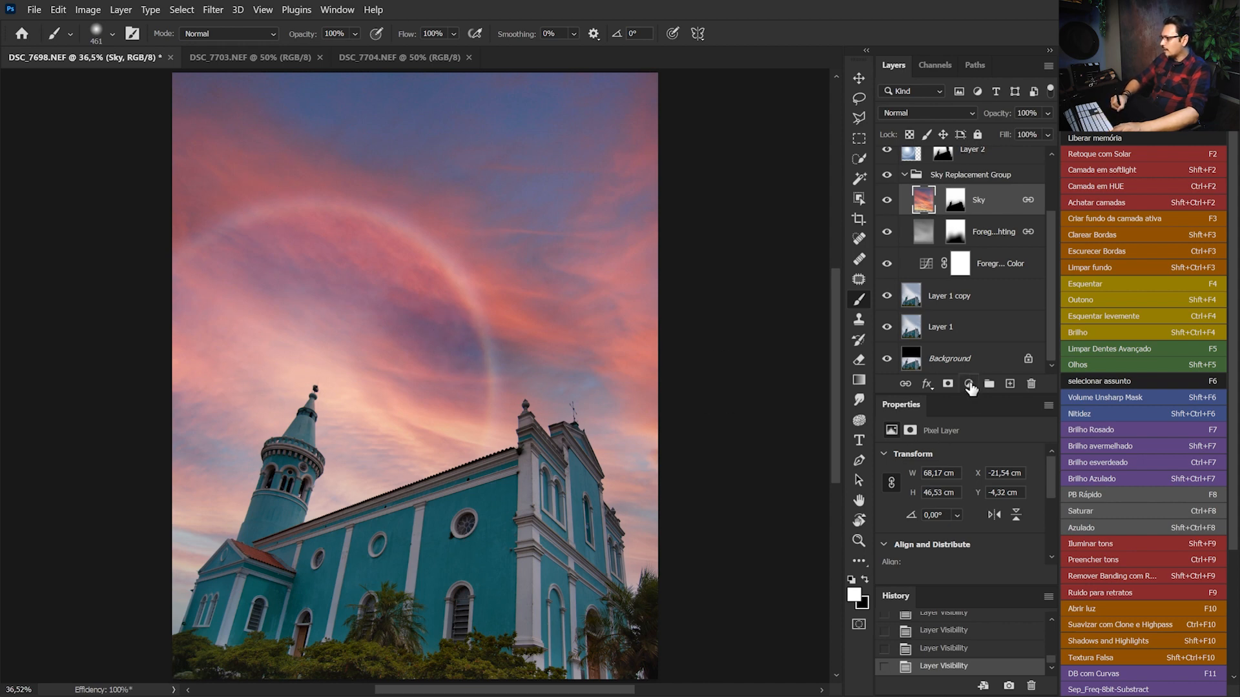
Add a Hue/Saturation adjustment layer above the Sky layer with Colorize enabled
left_click(970, 385)
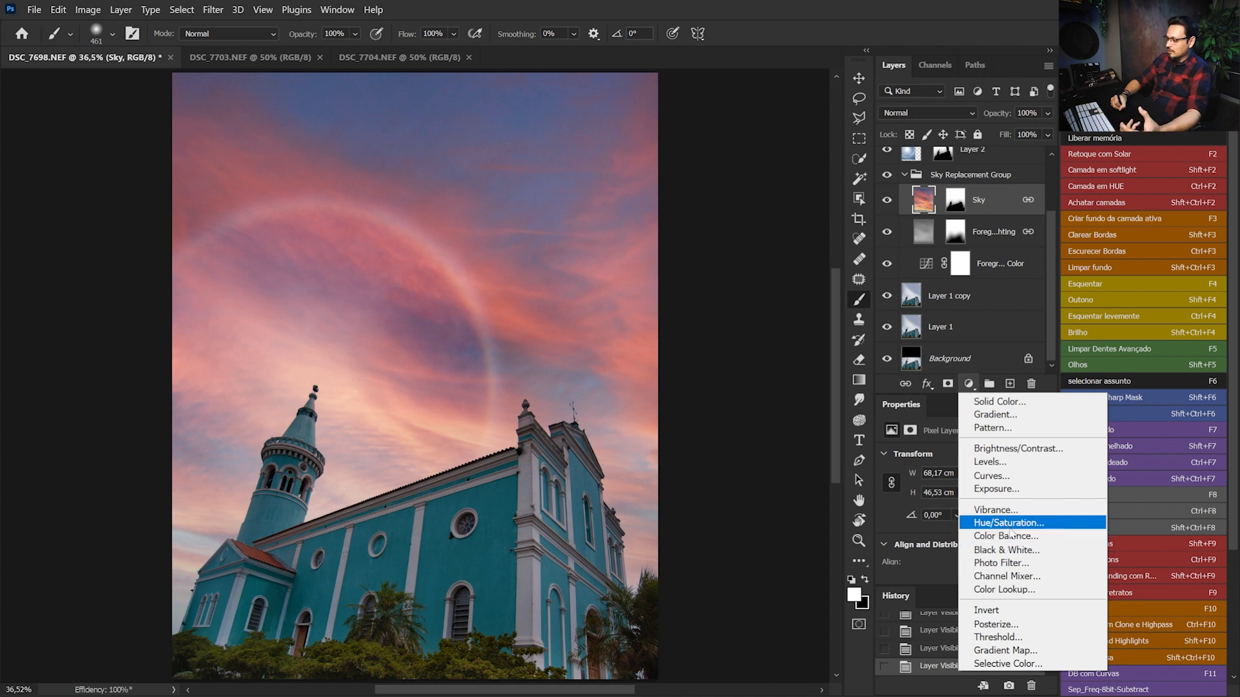
left_click(1012, 529)
left_click_drag(1052, 497, 1050, 524)
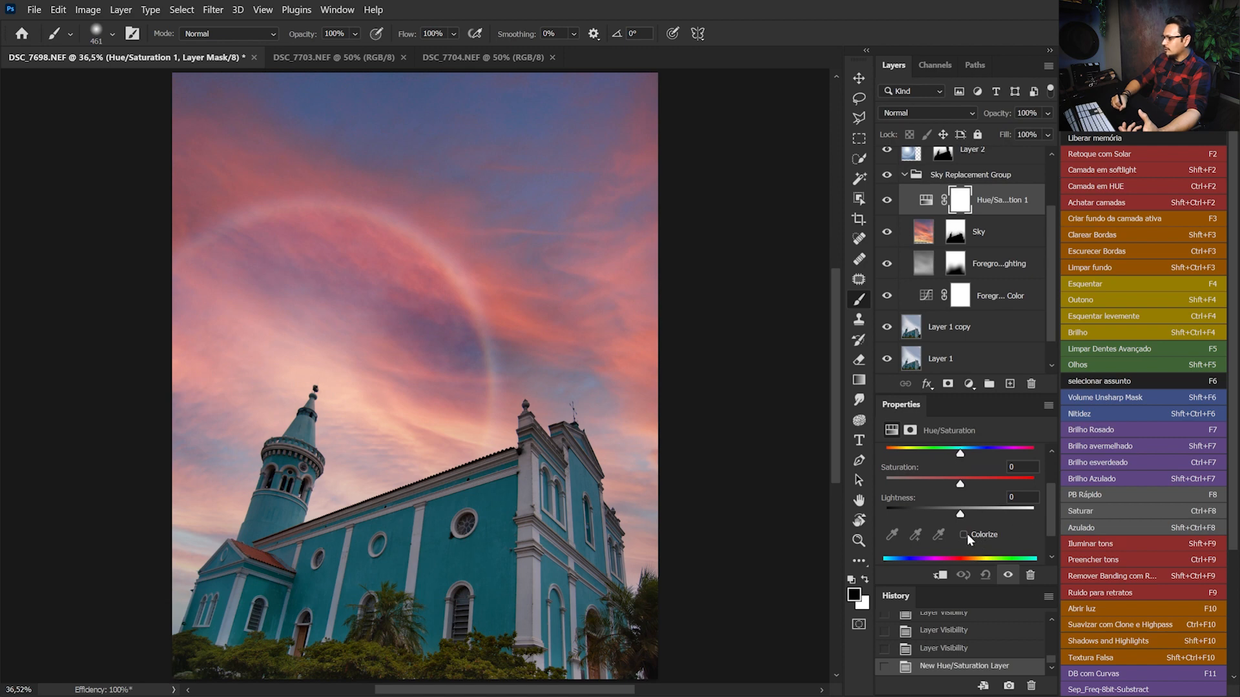
left_click(969, 535)
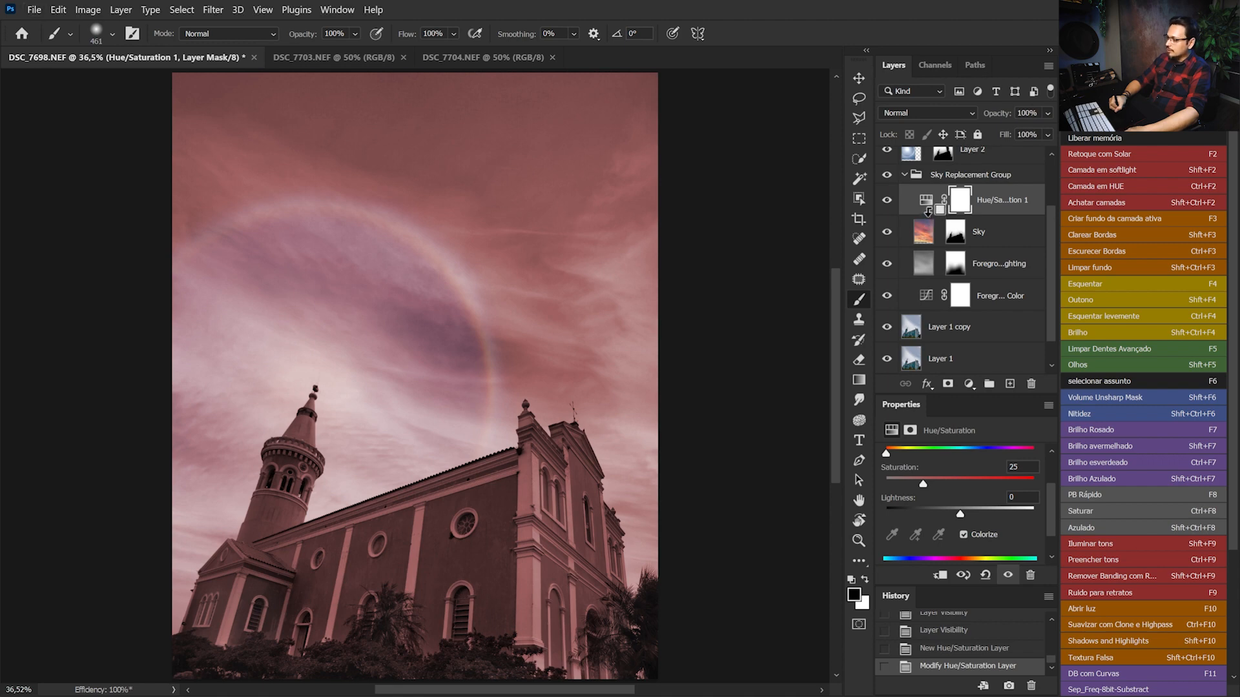
Clip the Hue/Saturation adjustment to the Sky layer and set its hue to 219 for a blue sky
left_click(929, 211, "alt")
left_click(930, 212, "alt")
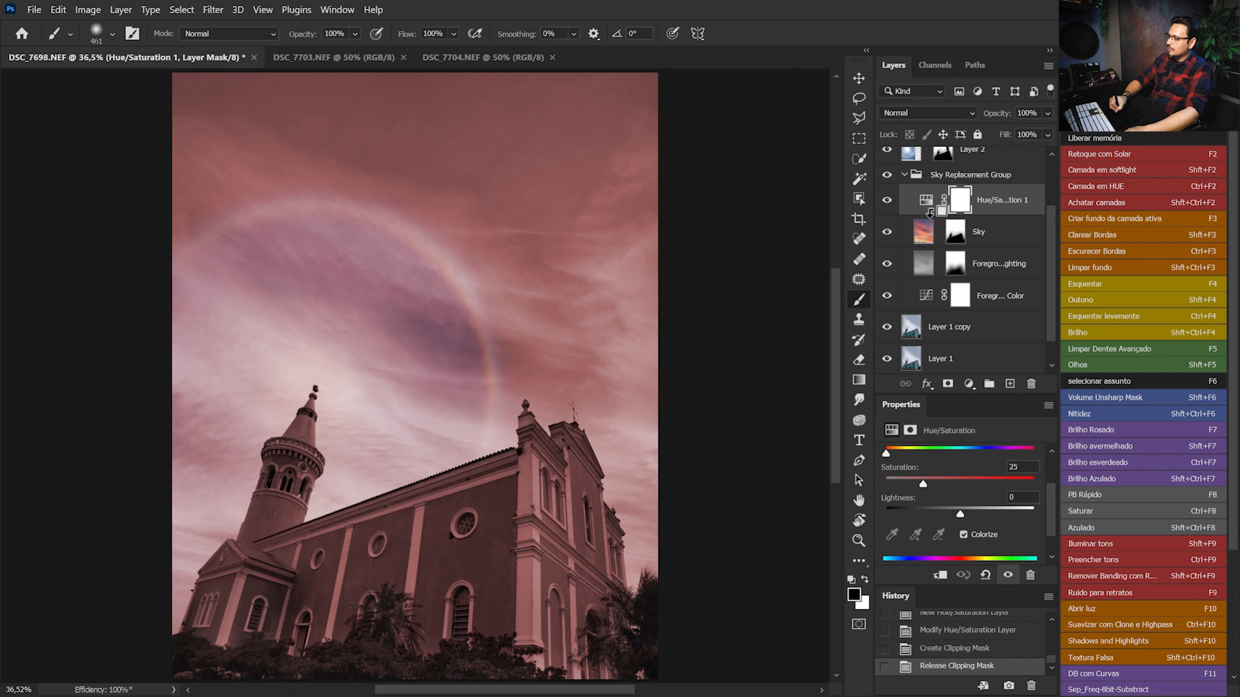
left_click(928, 211, "alt")
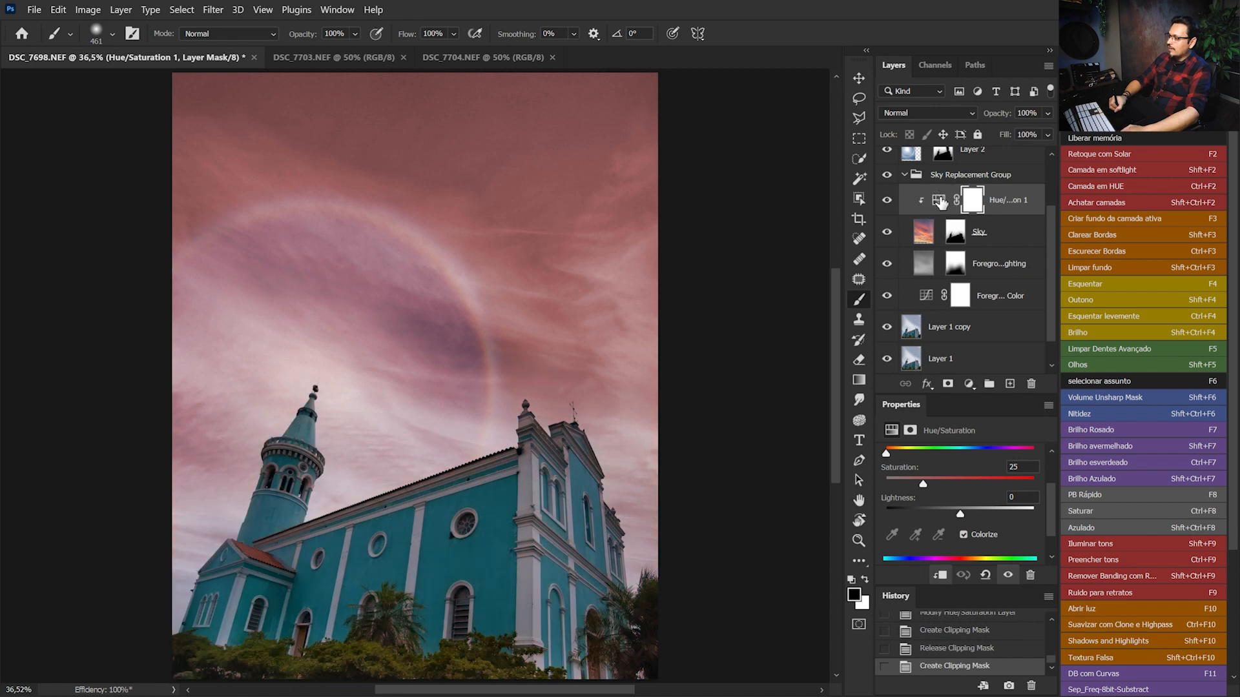
left_click(940, 207)
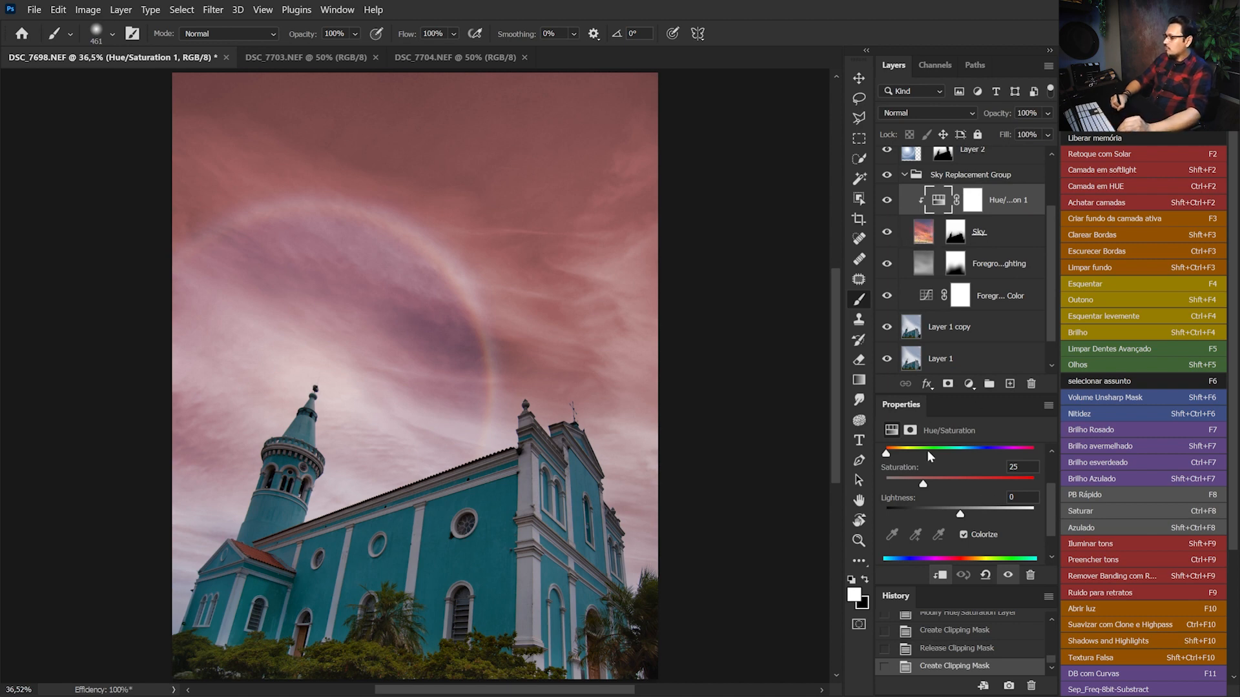
left_click_drag(887, 454, 975, 461)
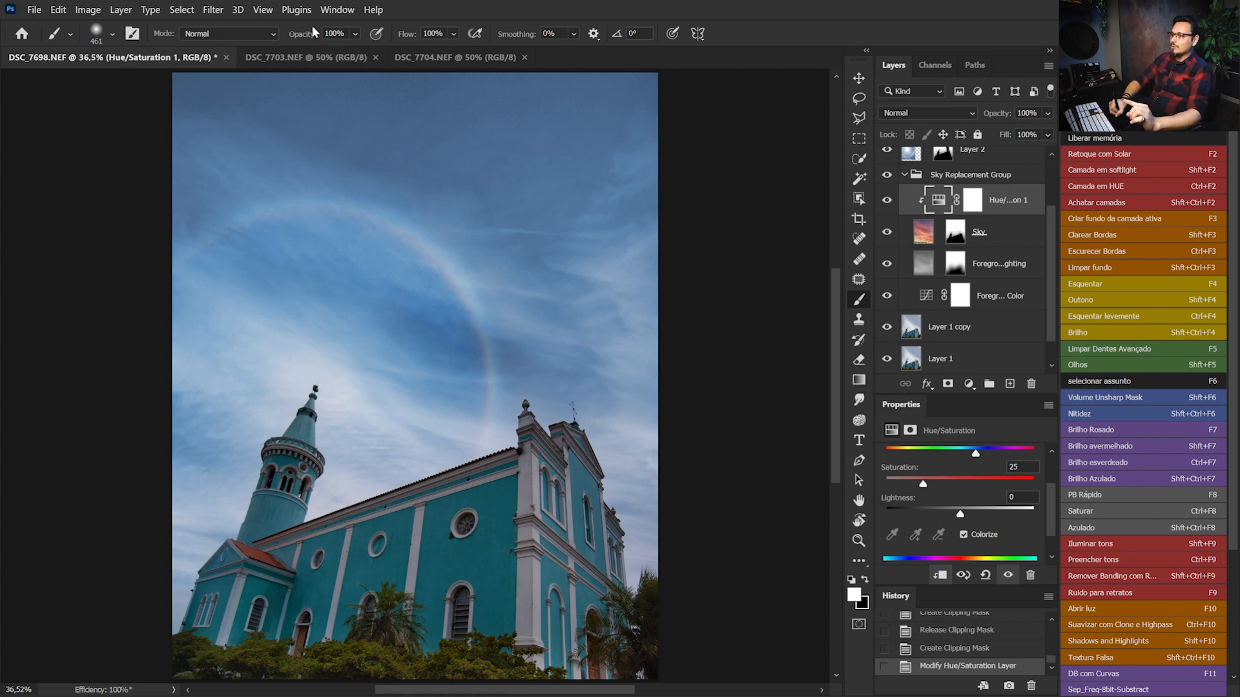
Check the DSC_7703.NEF photo, and reduce the Hue/Saturation adjustment layer's opacity to about 61% in the church document
left_click(317, 58)
left_click(191, 59)
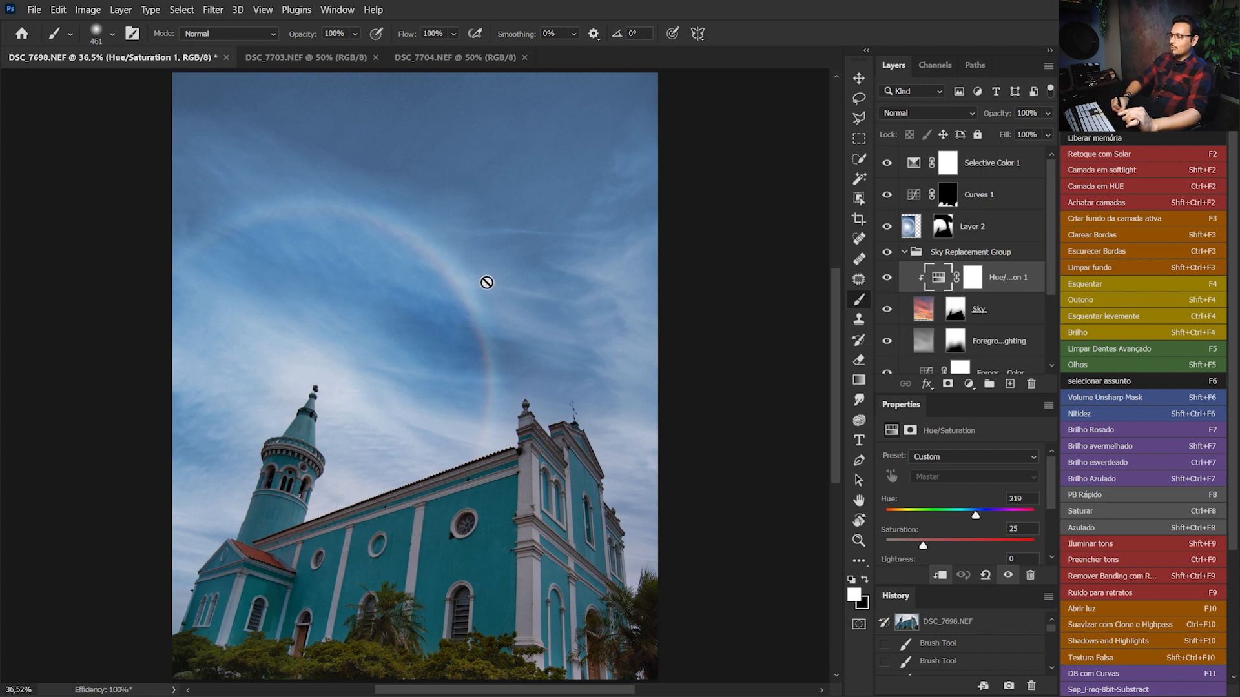
left_click(925, 312)
left_click(910, 234)
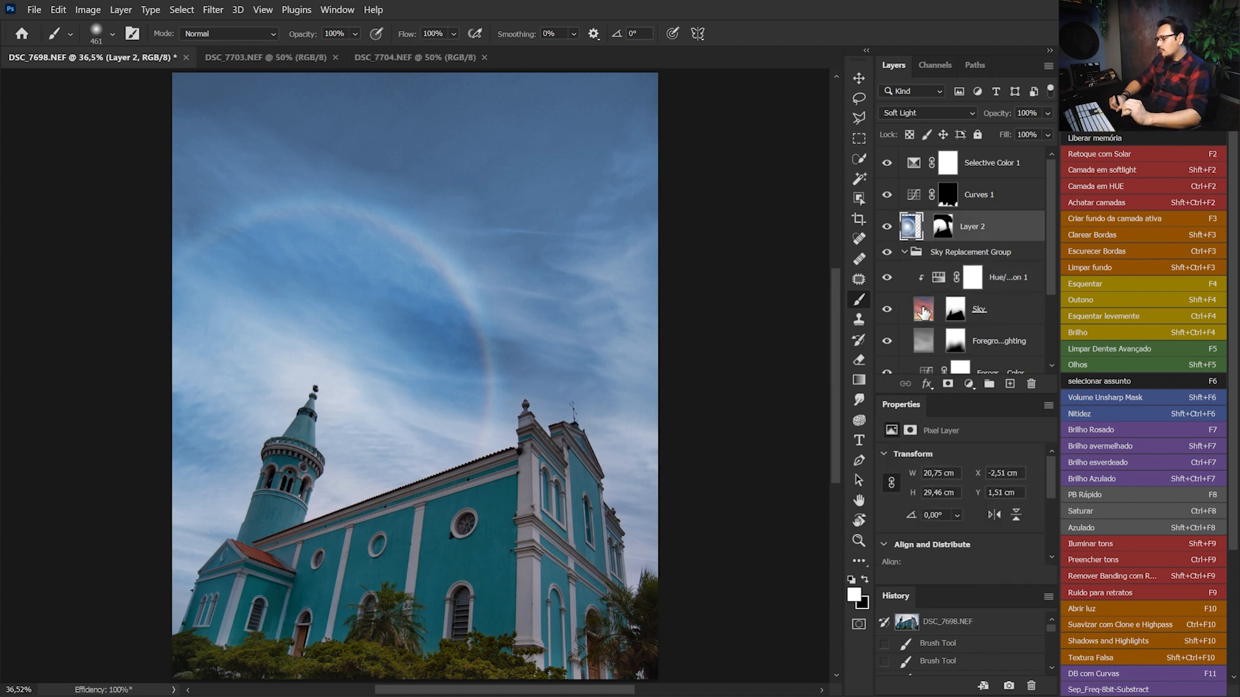
left_click(953, 284)
left_click(1047, 113)
left_click_drag(1037, 132, 1021, 134)
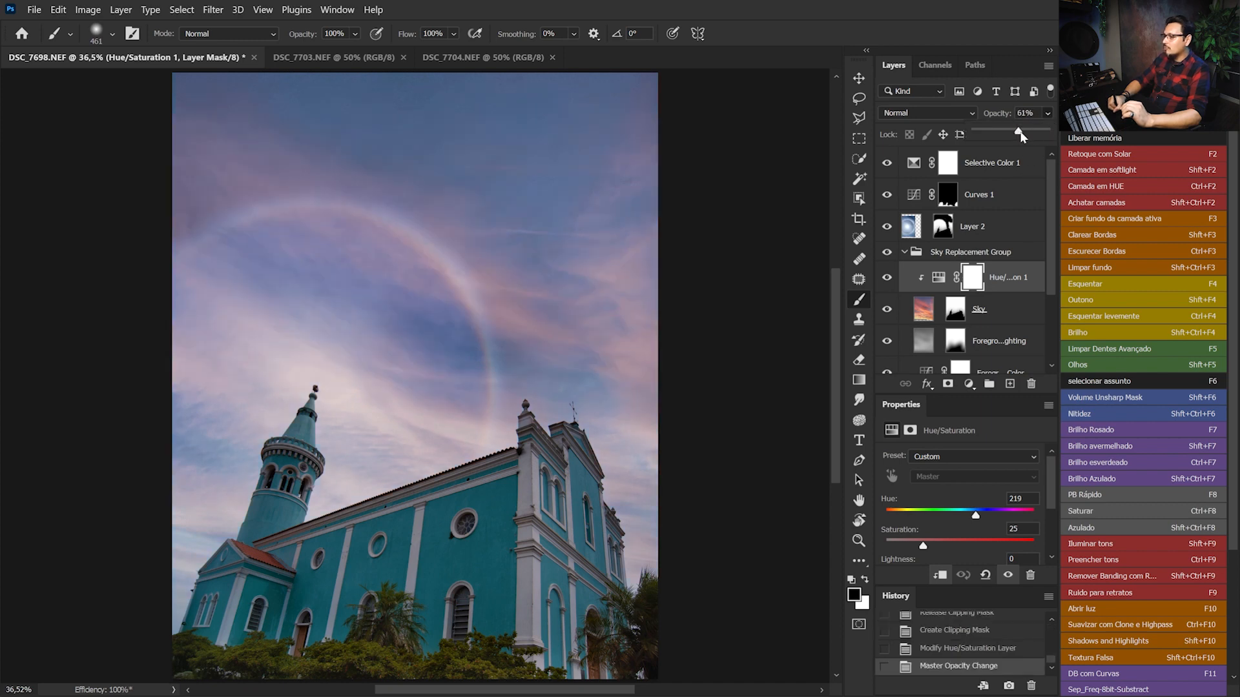
Lower the clipped Hue/Saturation adjustment layer's opacity to 45%, comparing the sky with and without it
left_click(887, 277)
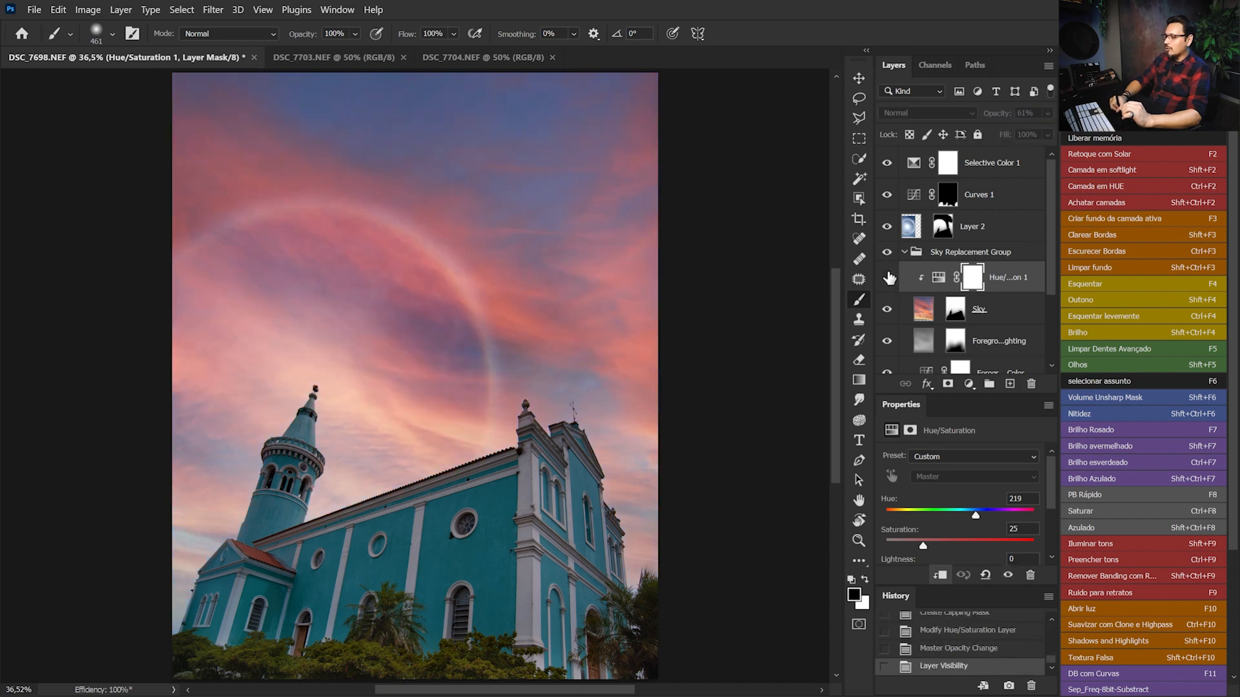
left_click(887, 277)
left_click(1049, 114)
left_click_drag(1005, 132, 1006, 133)
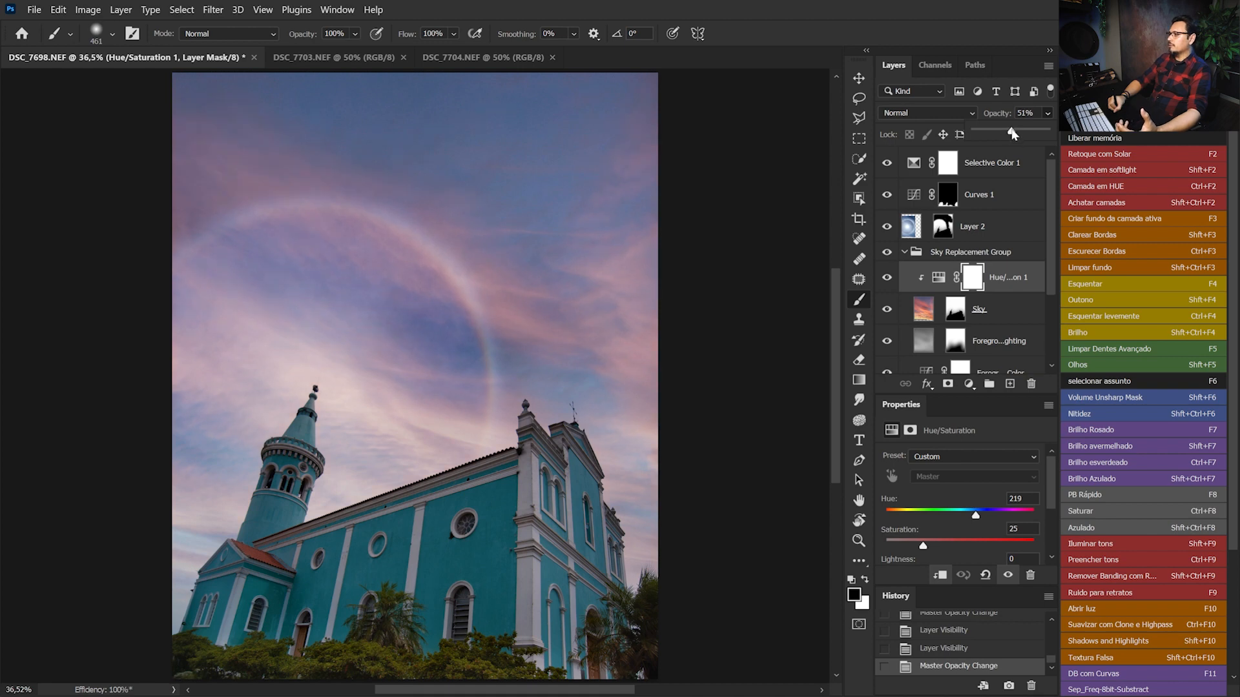
left_click(887, 277)
left_click(887, 277)
left_click(886, 277)
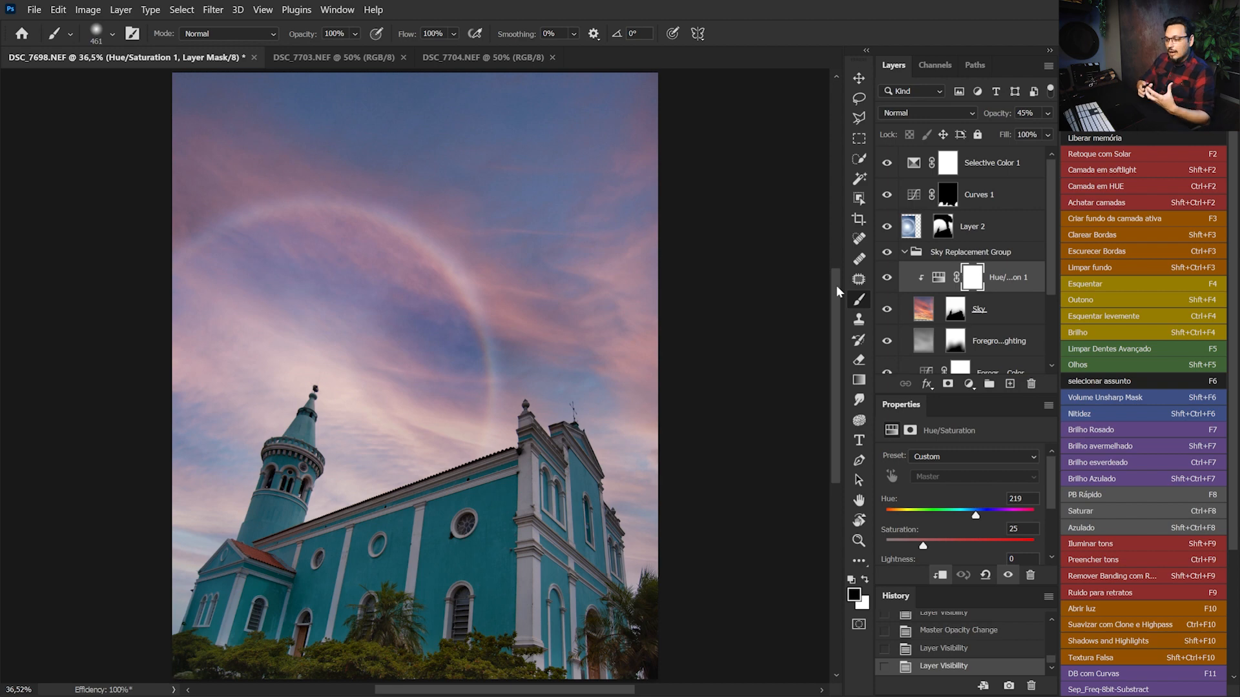
Compare the image with and without the Selective Color adjustment, and move that layer directly above Layer 1 copy, below the sky replacement layers
left_click(994, 169)
left_click_drag(1051, 284, 1048, 331)
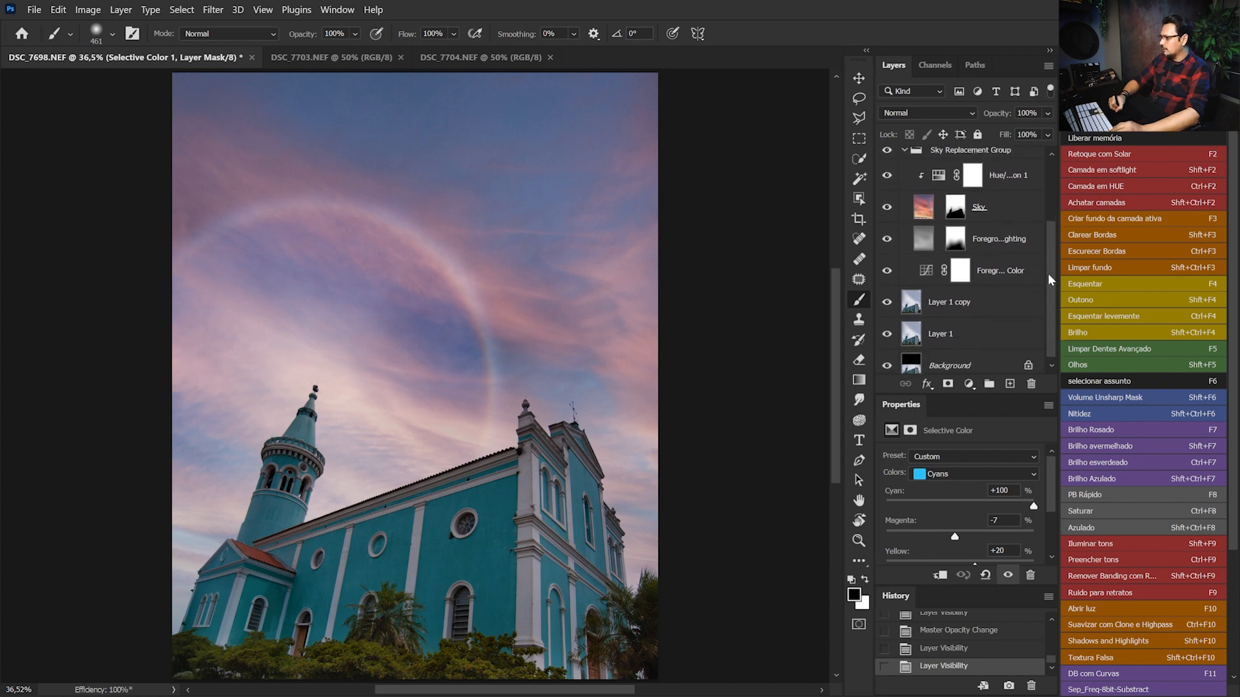
left_click_drag(1047, 273, 1042, 183)
left_click(886, 162)
left_click(886, 162)
left_click(887, 162)
left_click(886, 162)
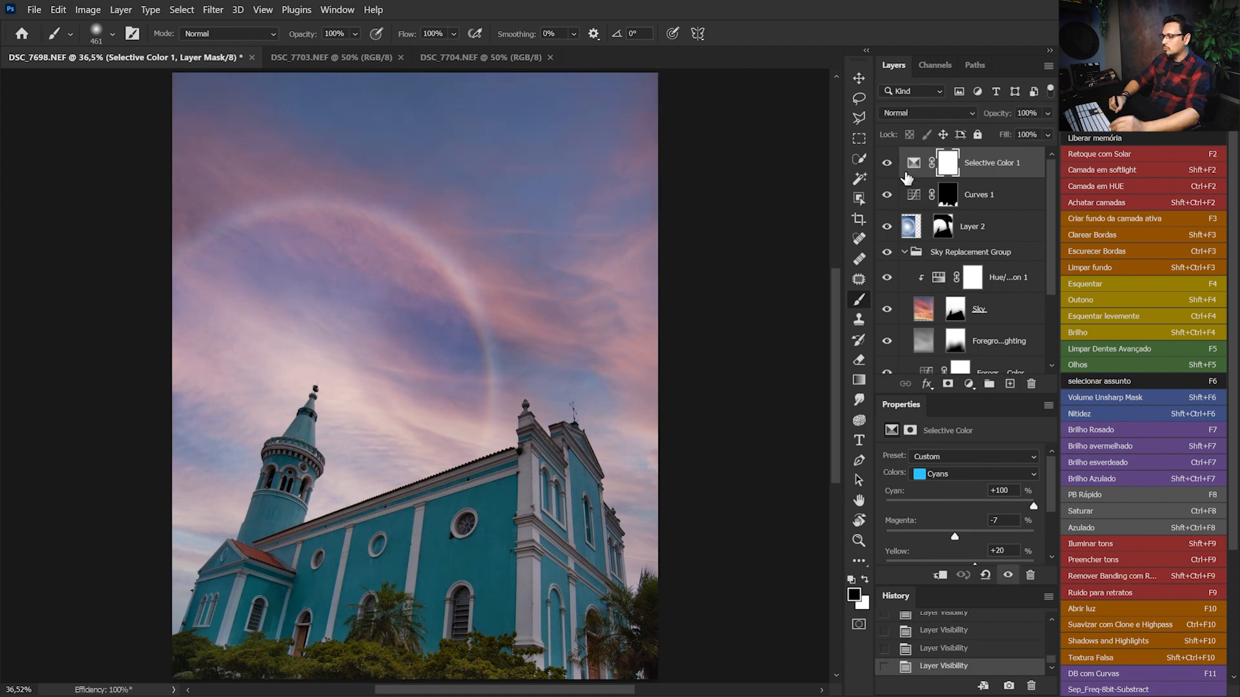
left_click_drag(913, 179, 926, 307)
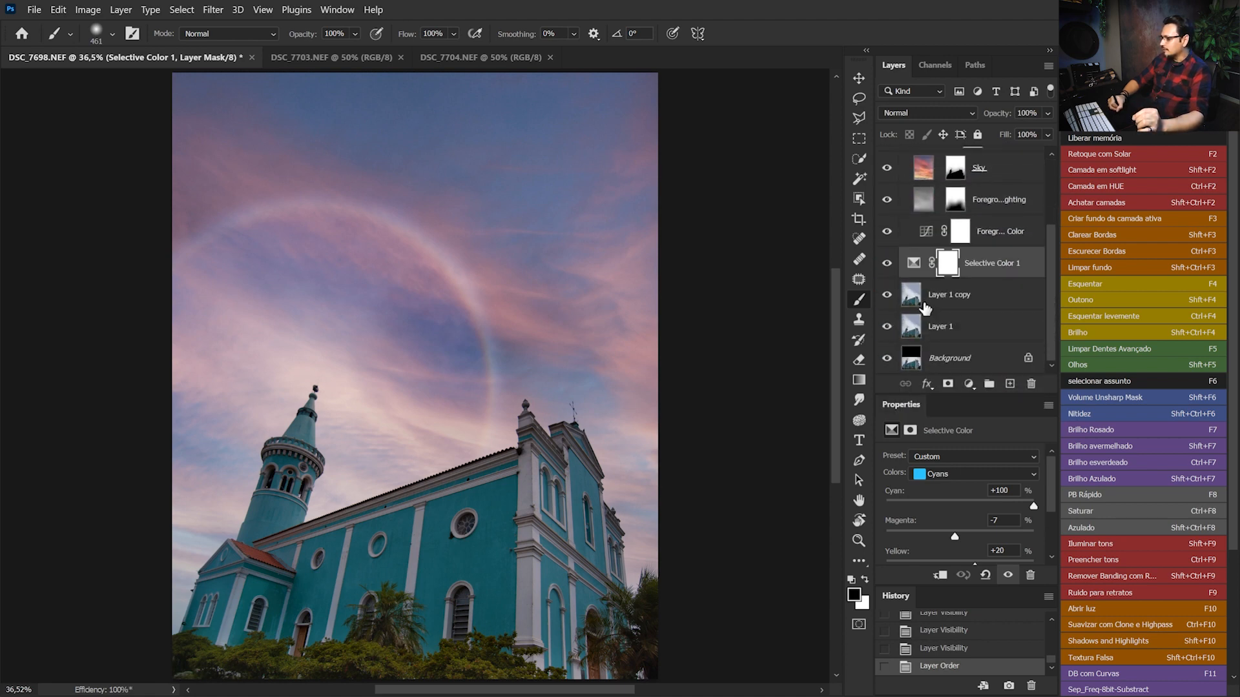
left_click(886, 263)
left_click(886, 263)
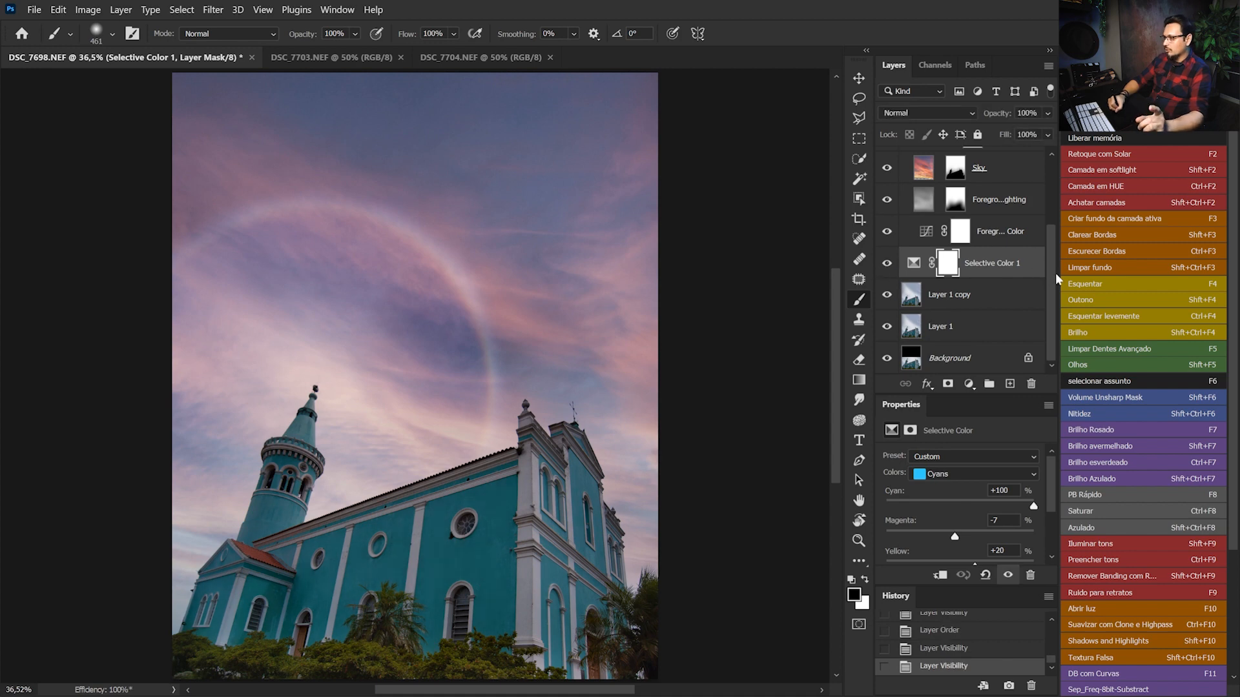
Group all layers from Selective Color 1 up to Curves 1 and check the group by toggling its visibility
scroll(1054, 275, "up", 1)
scroll(1055, 270, "up", 4)
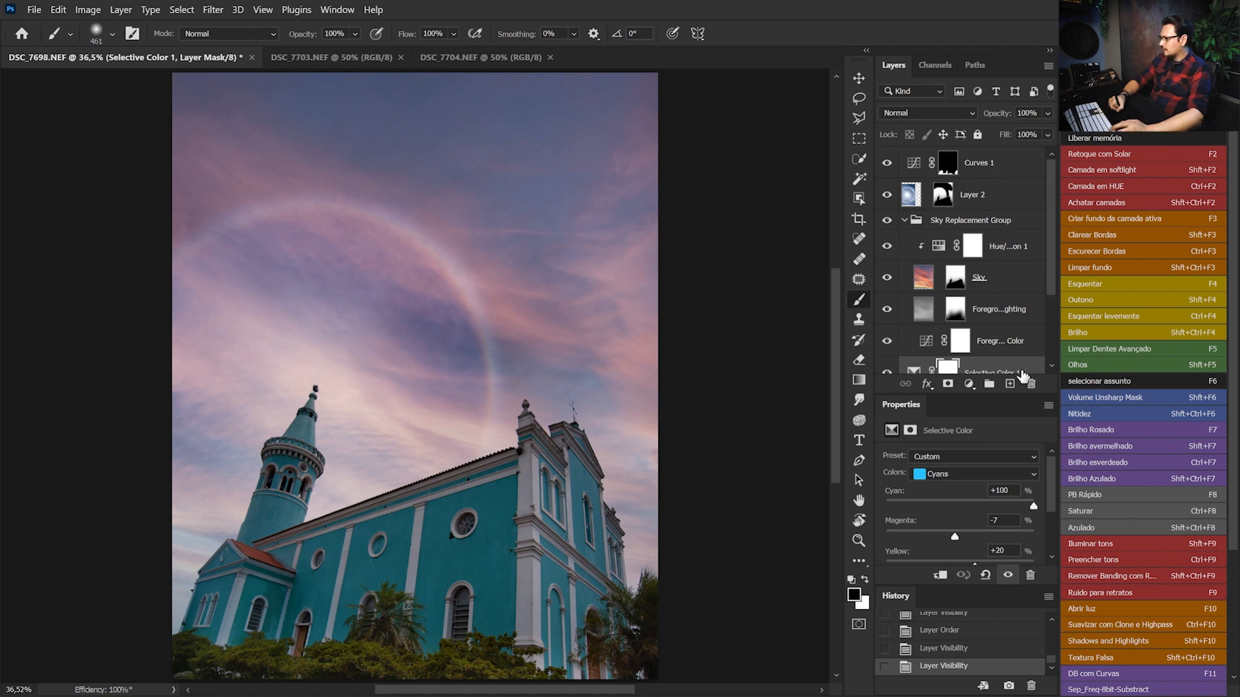
left_click(1008, 173, "shift")
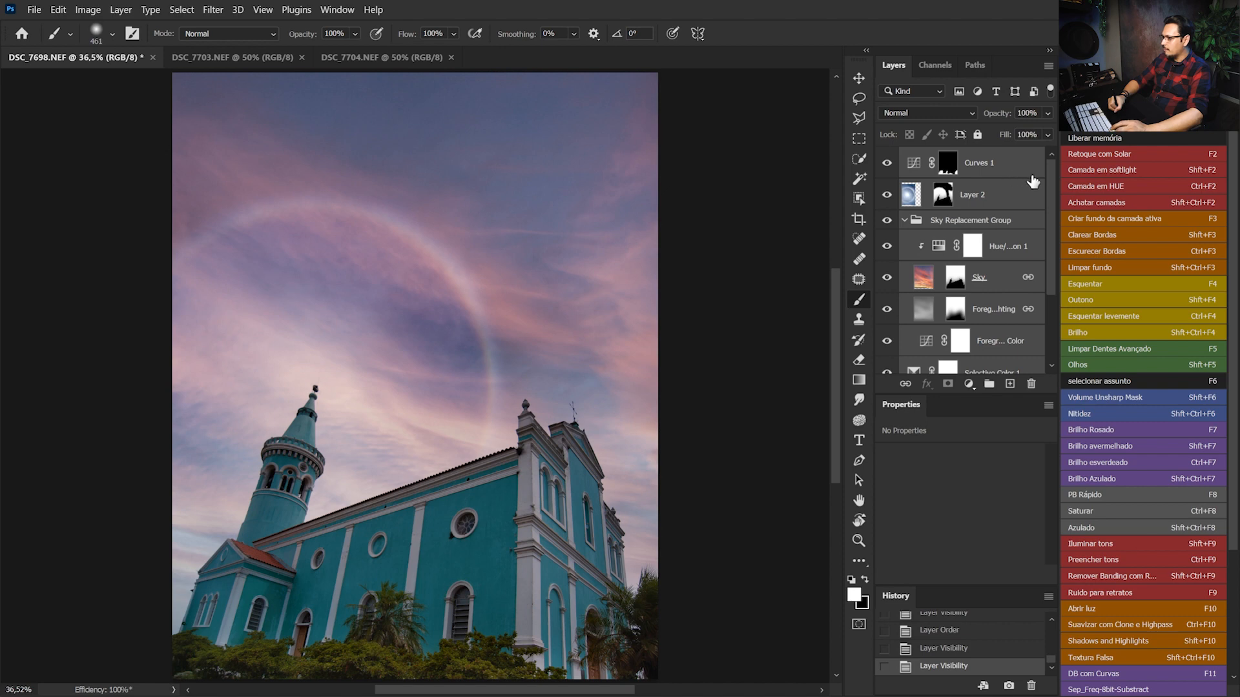
scroll(1055, 249, "down", 3)
scroll(1055, 245, "up", 3)
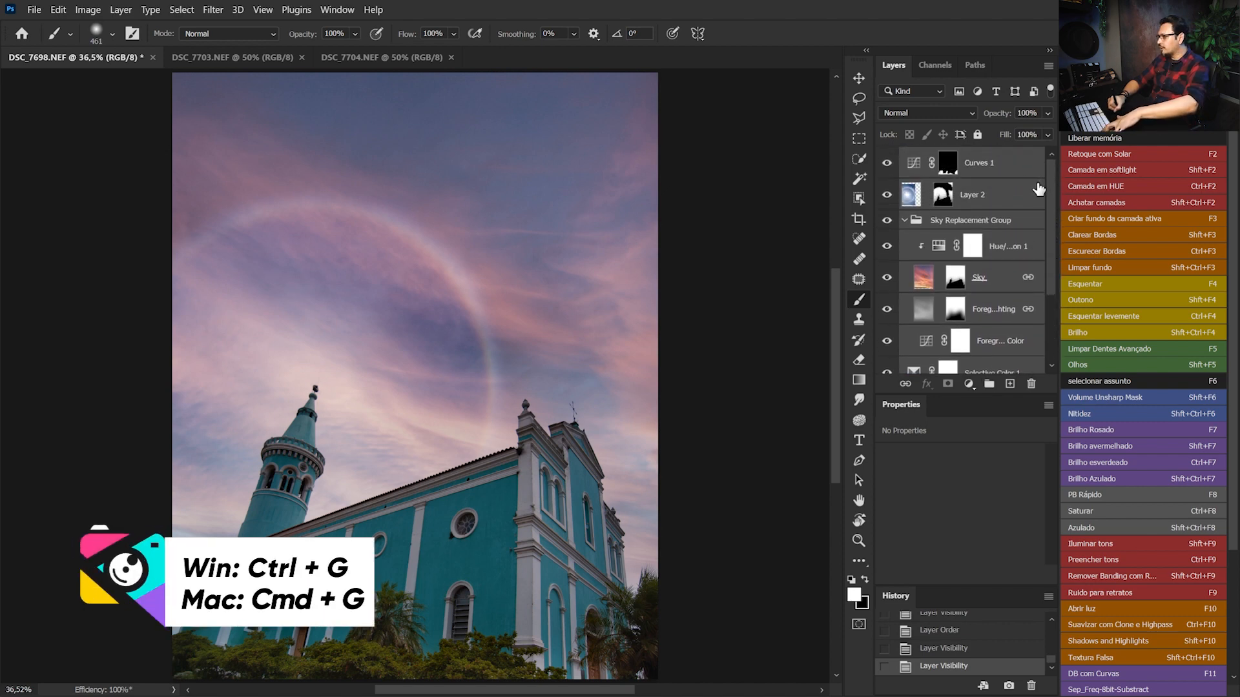
key("ctrl+g")
left_click(888, 160)
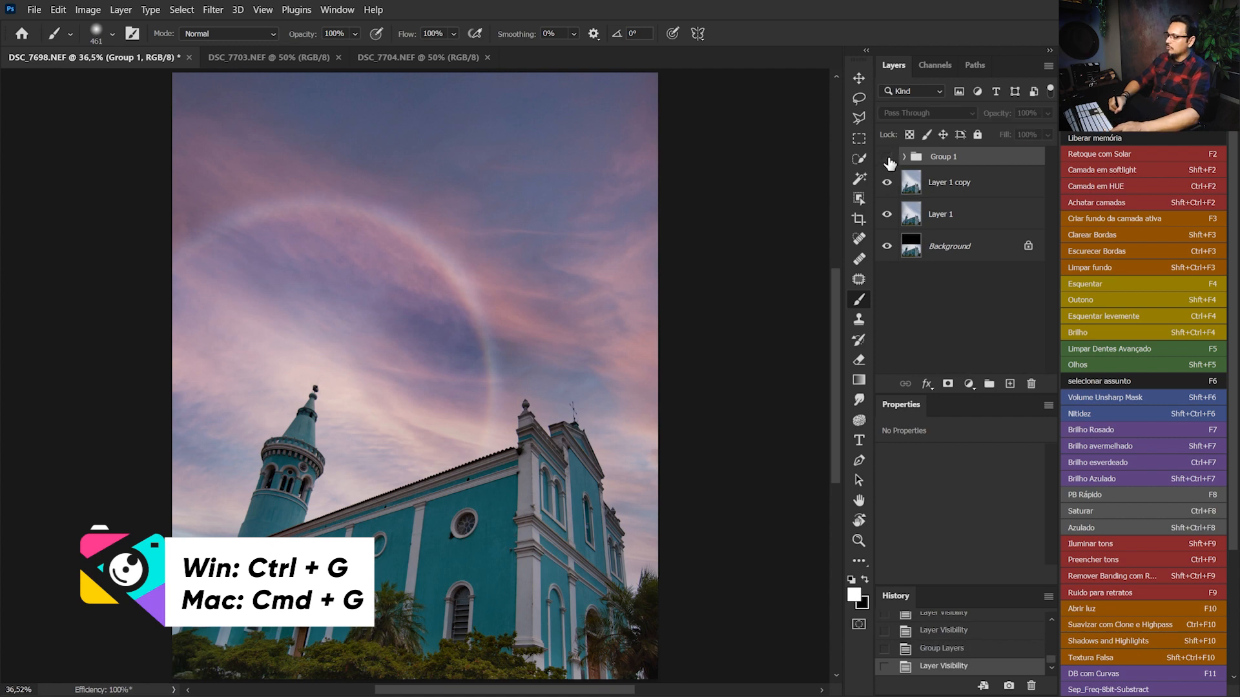
left_click(887, 158)
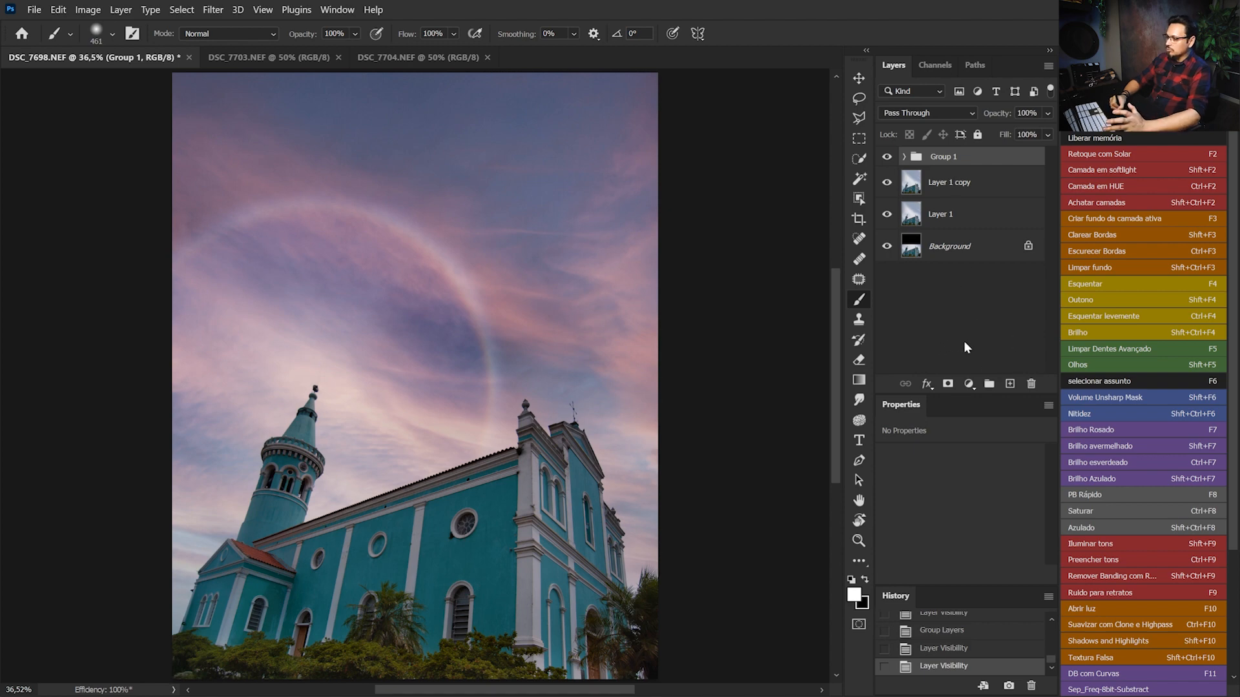
Add a Levels adjustment layer above the group with the white input level at 238, and compare before and after
left_click(970, 383)
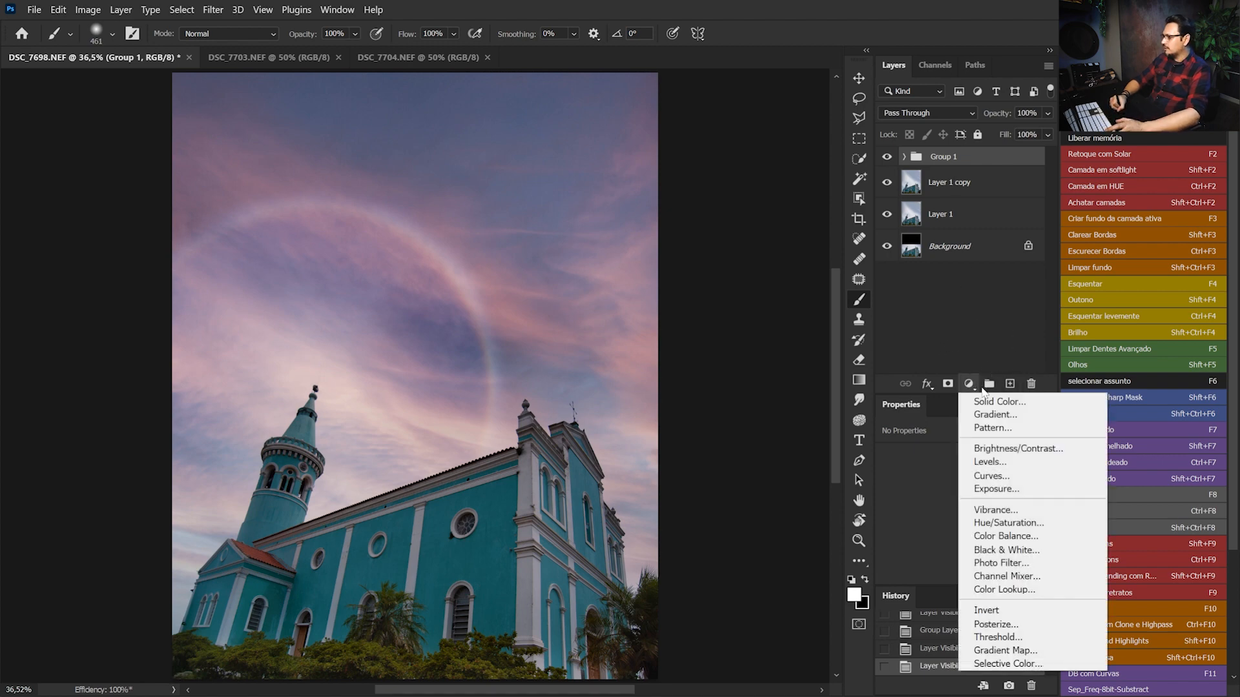
left_click(990, 463)
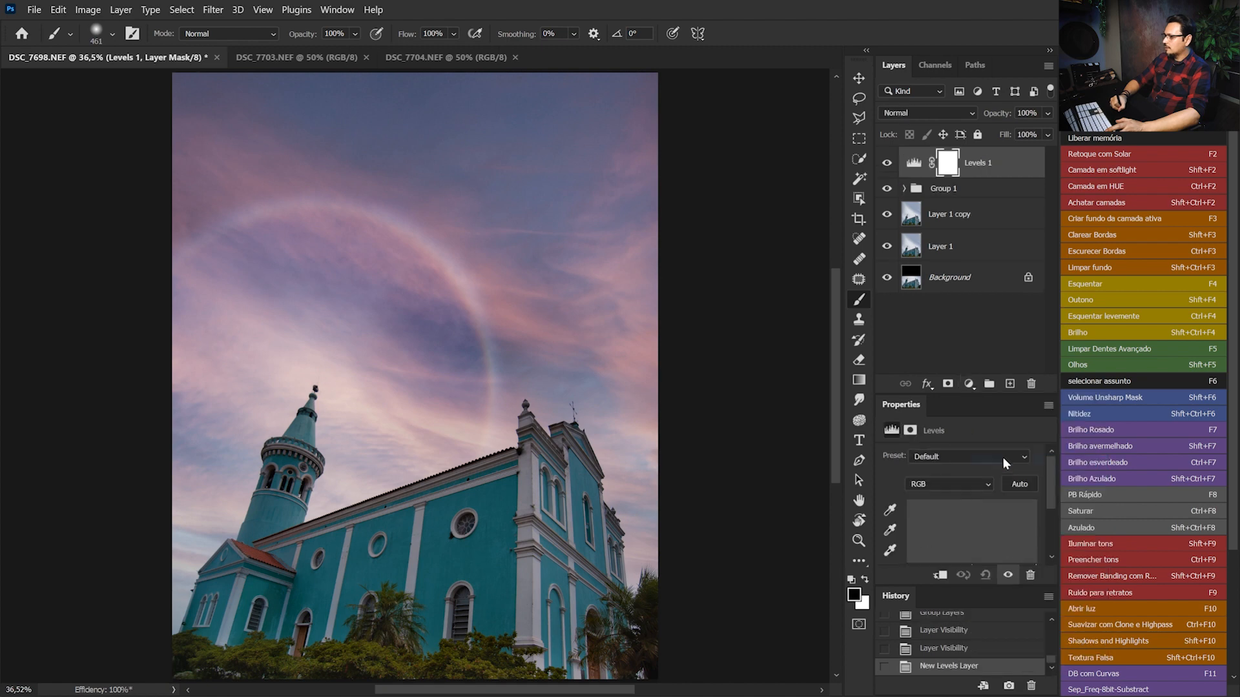
left_click_drag(1049, 498, 1028, 529)
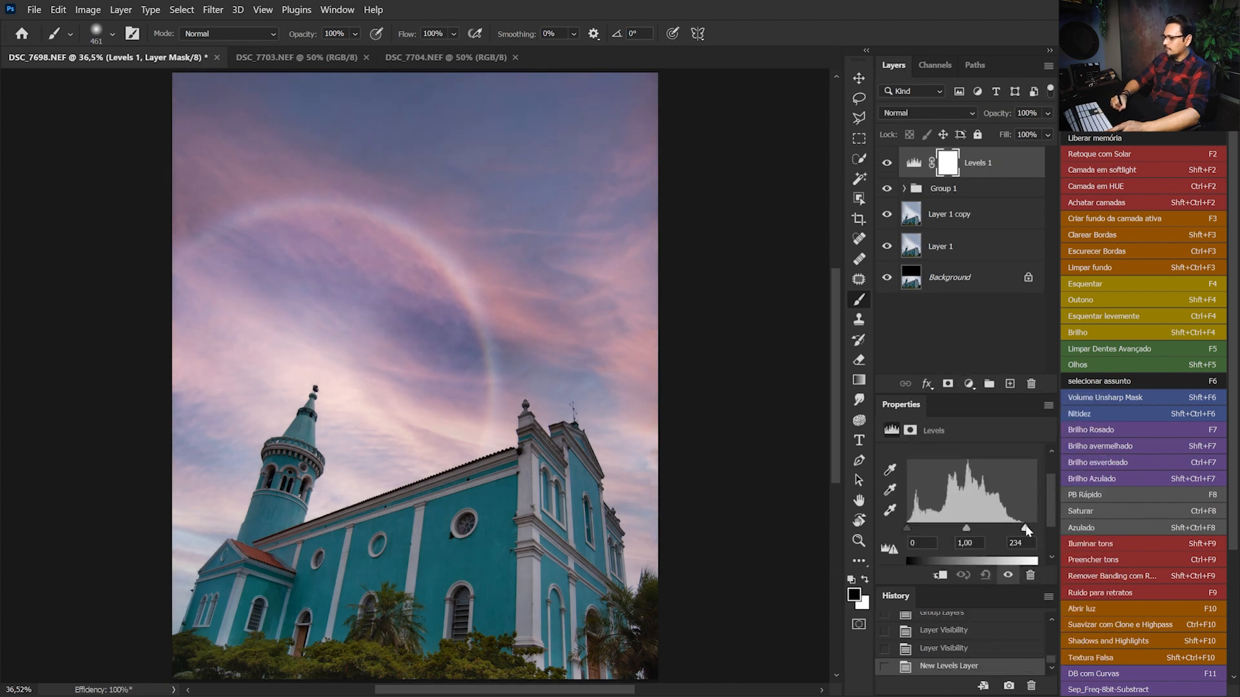
left_click(886, 165)
left_click(887, 168)
left_click(887, 170)
left_click(885, 172)
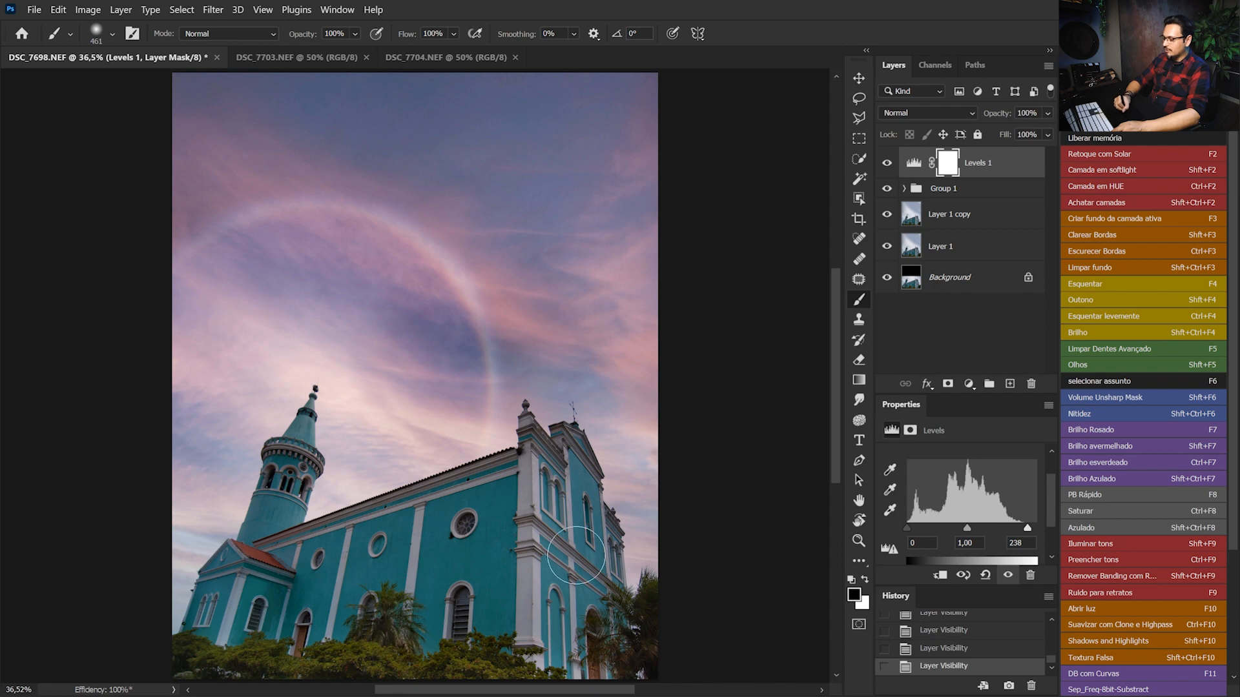
Add a Hue/Saturation adjustment layer on top with Yellows set to hue +7, saturation -28 and lightness +50
left_click(968, 384)
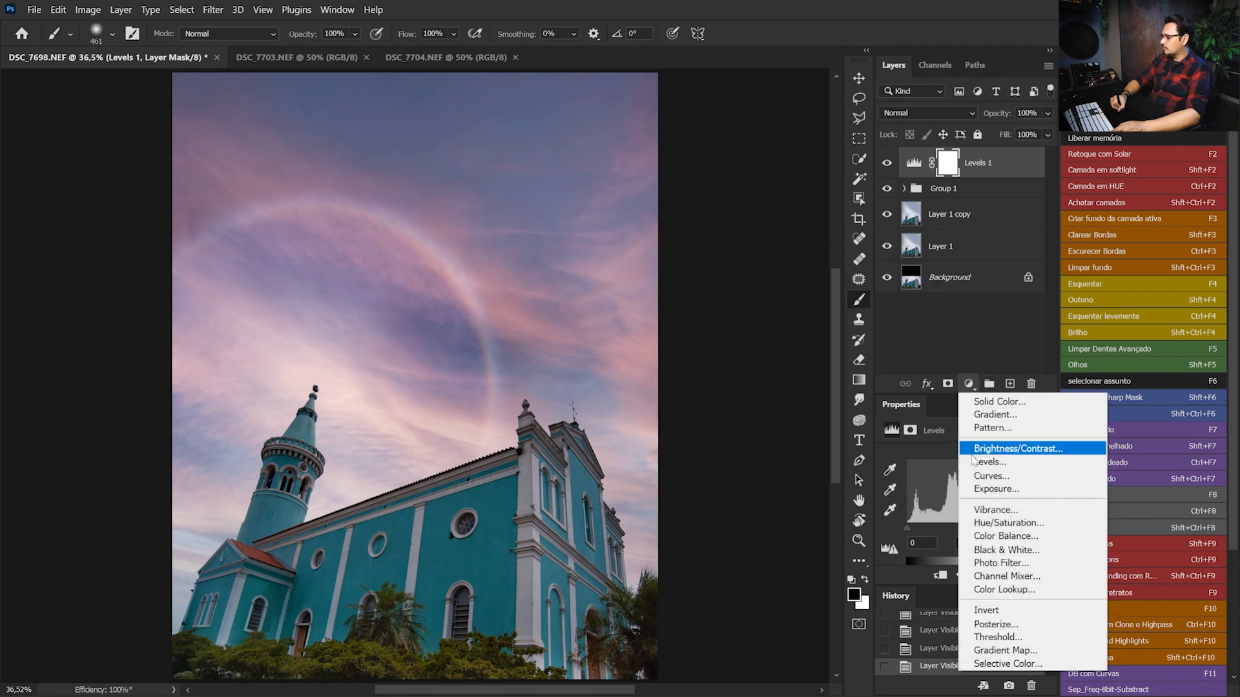
left_click(1000, 523)
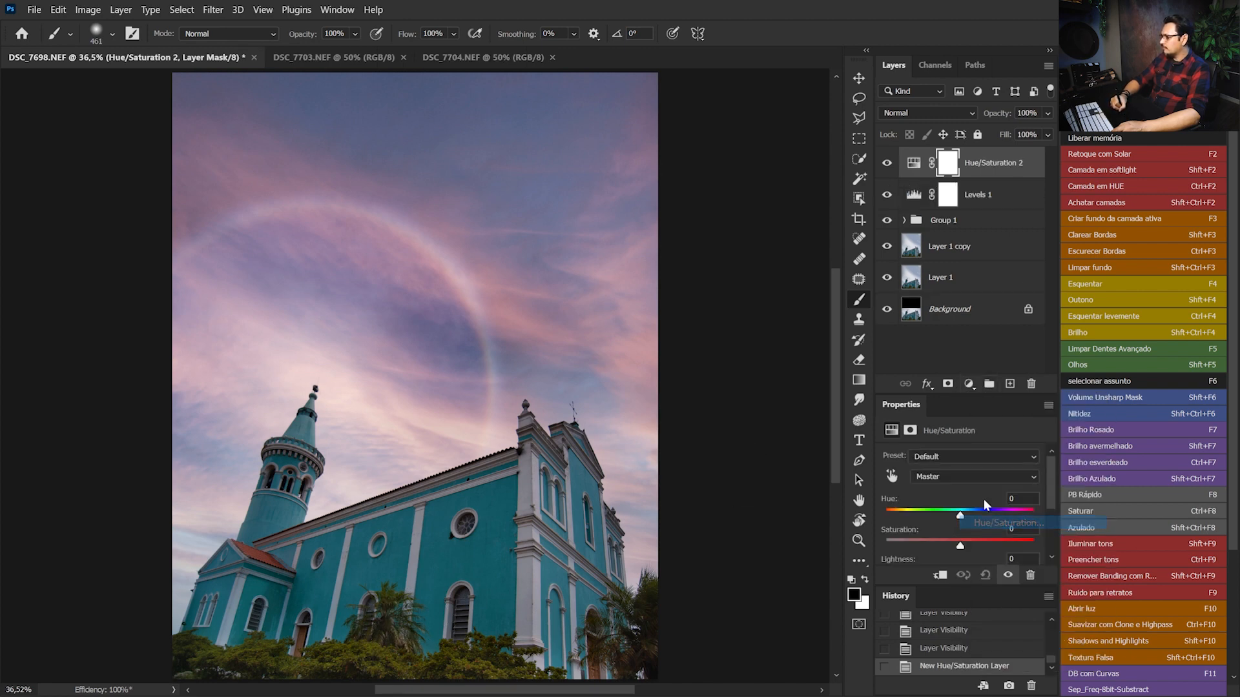
left_click(965, 458)
left_click(962, 459)
left_click(966, 476)
left_click(964, 513)
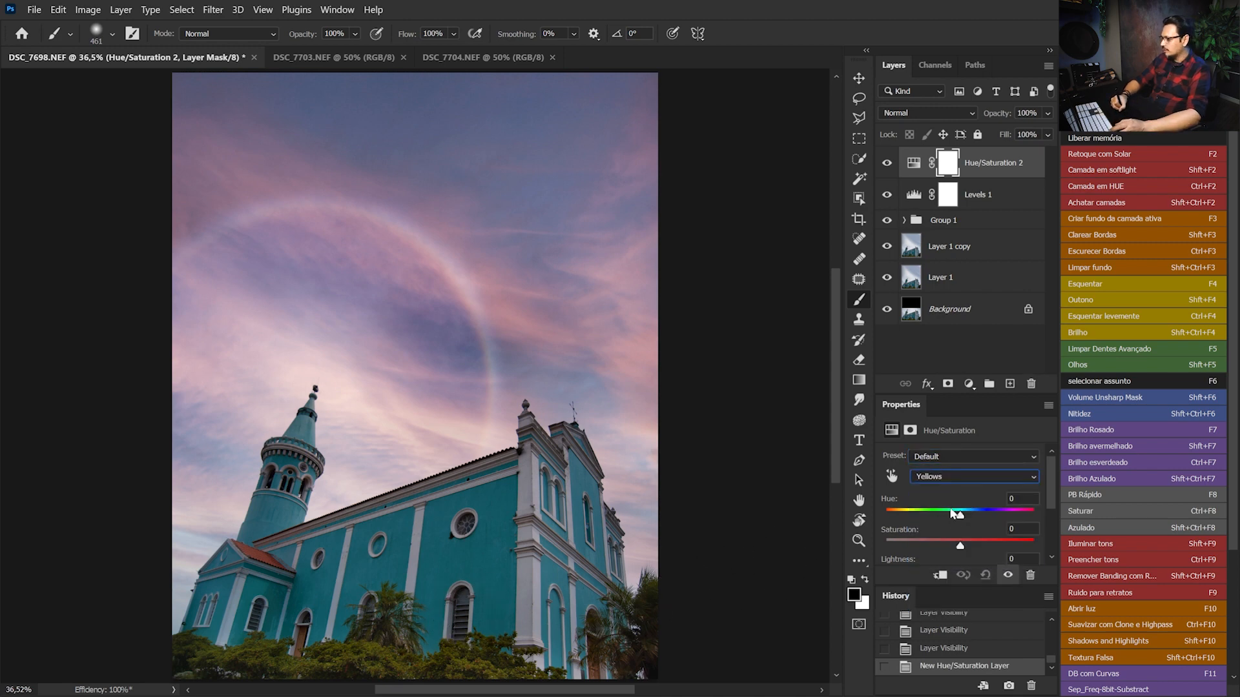
left_click_drag(961, 515, 963, 516)
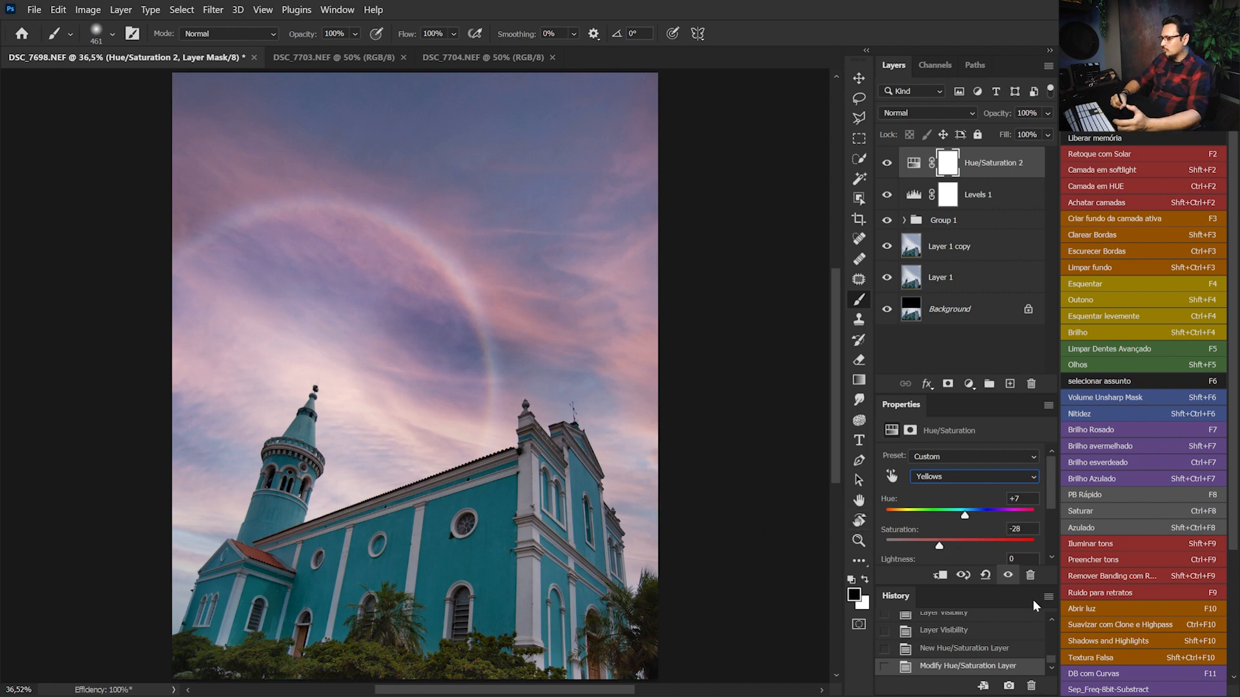
scroll(1003, 523, "down", 2)
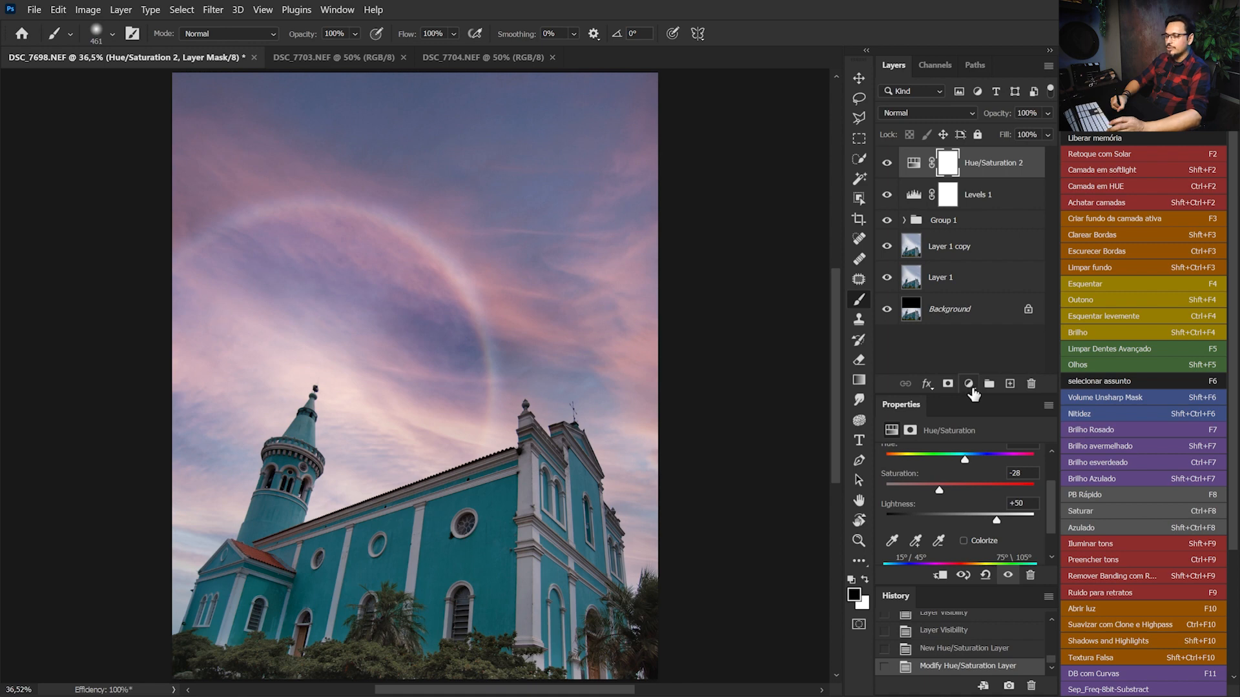
Add a black-to-white Gradient Map adjustment layer in Luminosity blend mode and compare the image with and without it
left_click(968, 383)
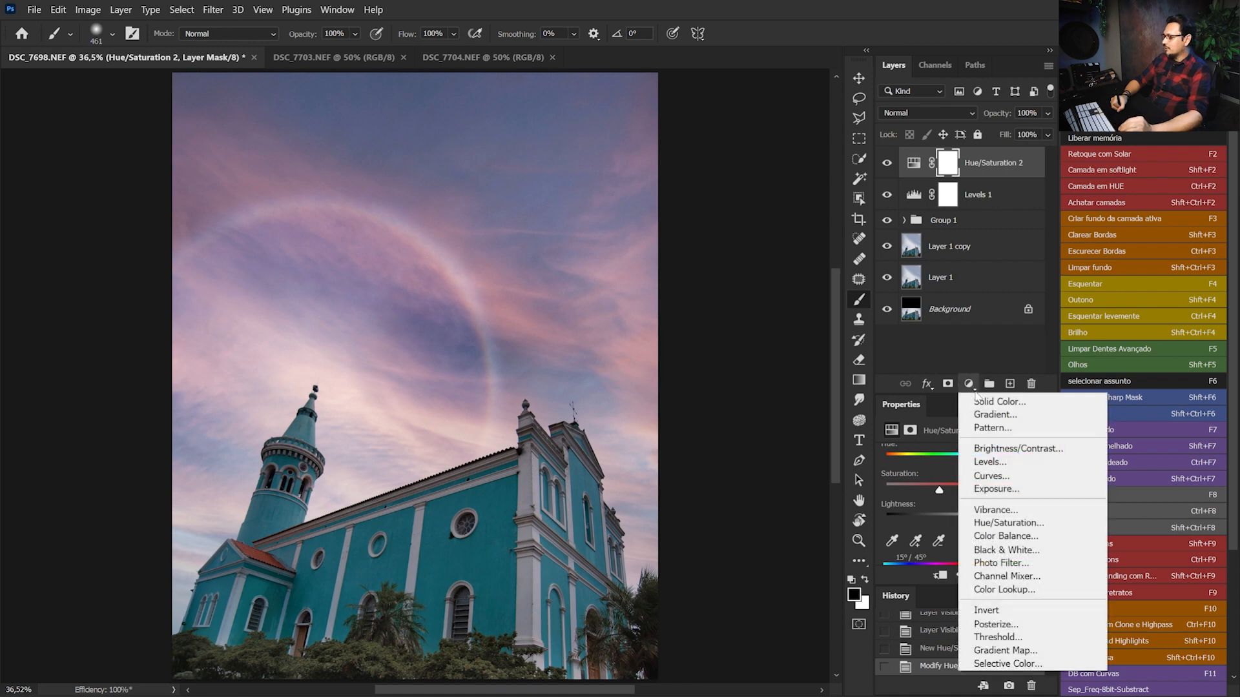
left_click(1014, 650)
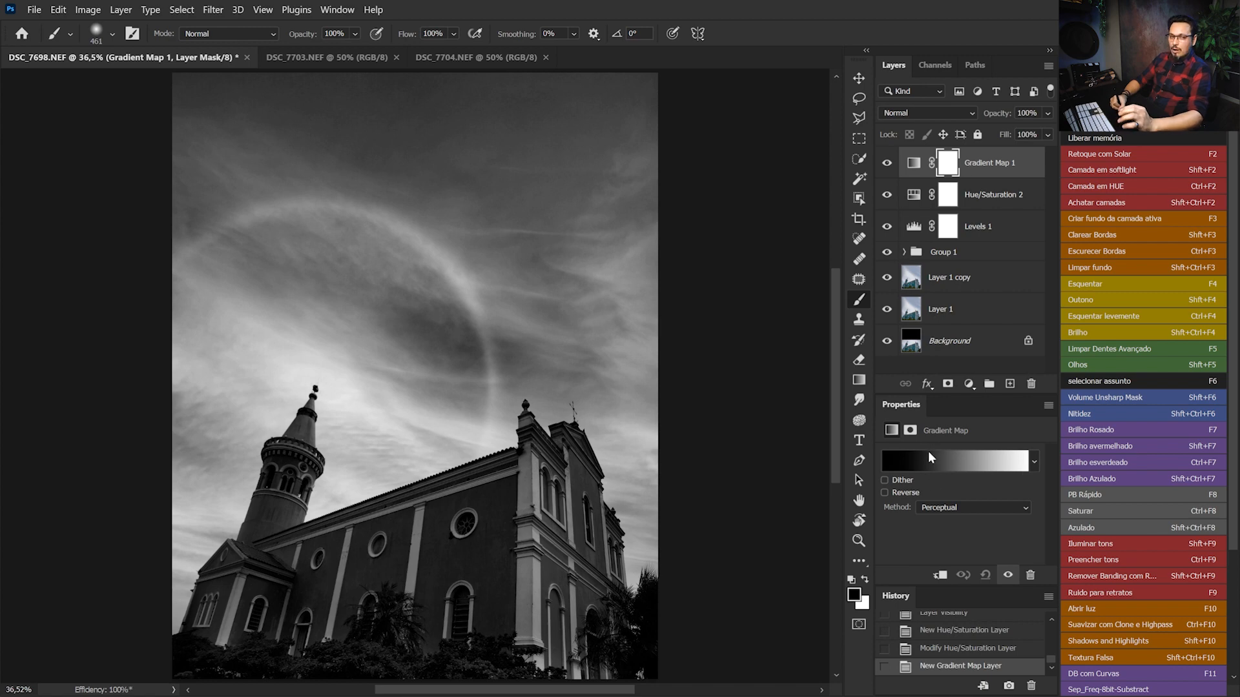
left_click(965, 114)
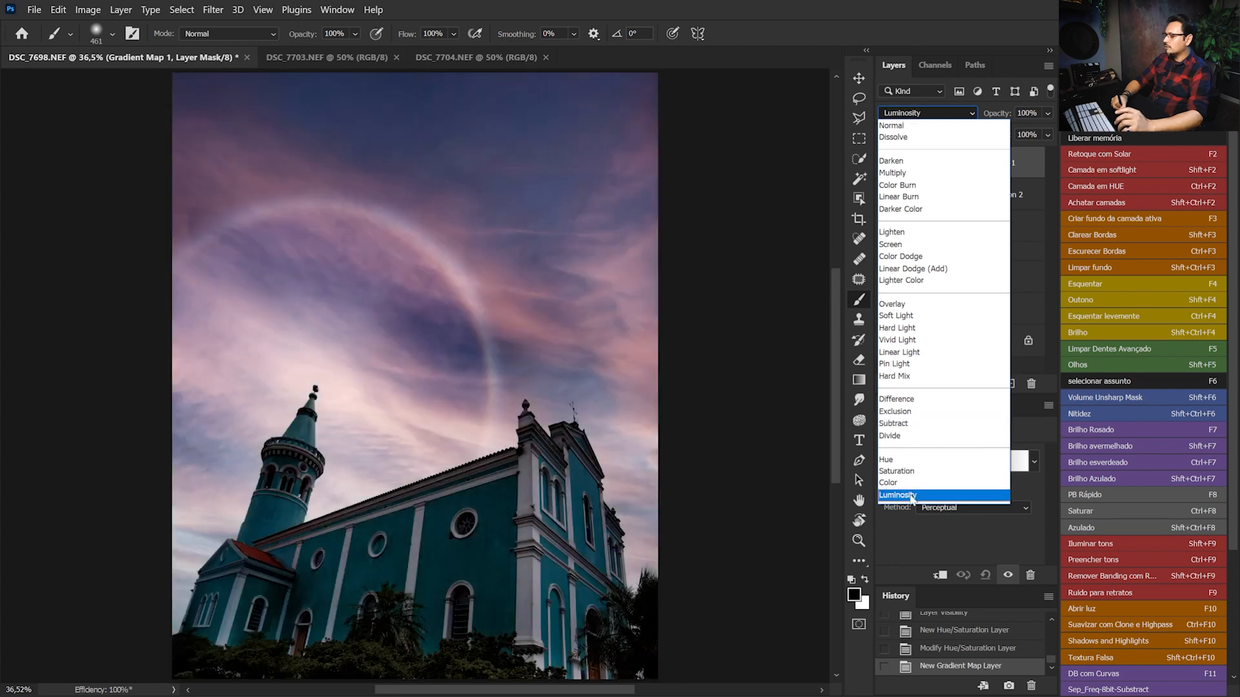
left_click(911, 494)
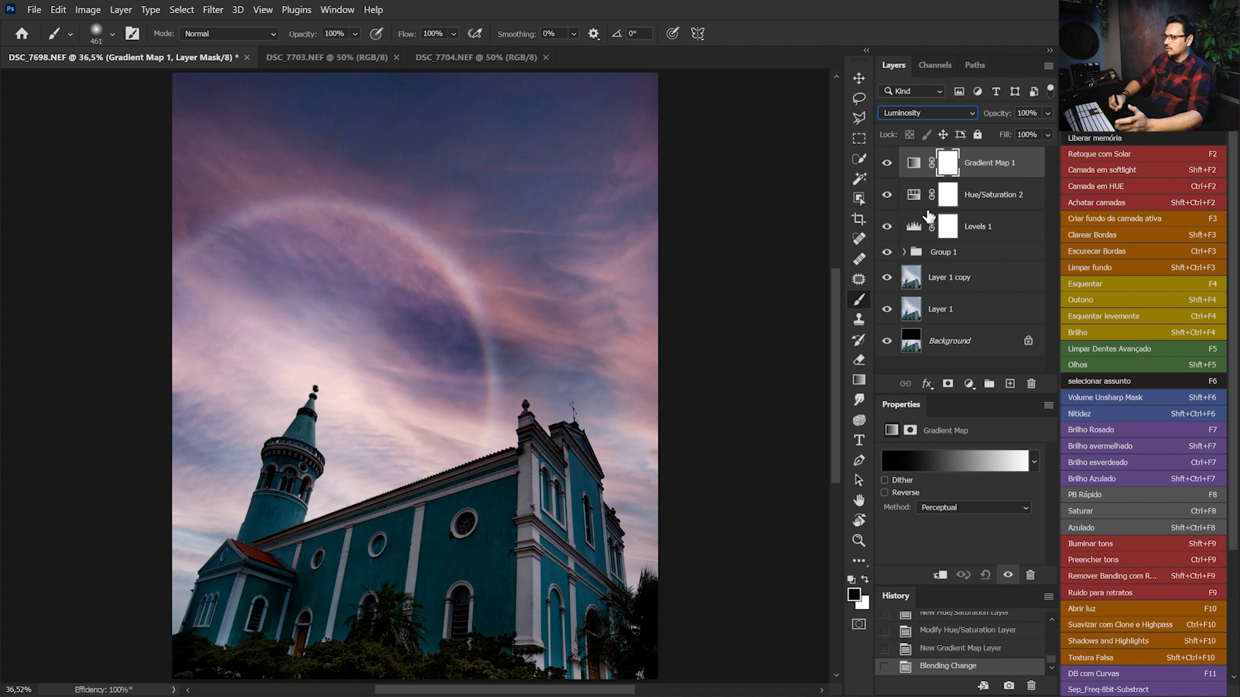
left_click(887, 163)
left_click(887, 164)
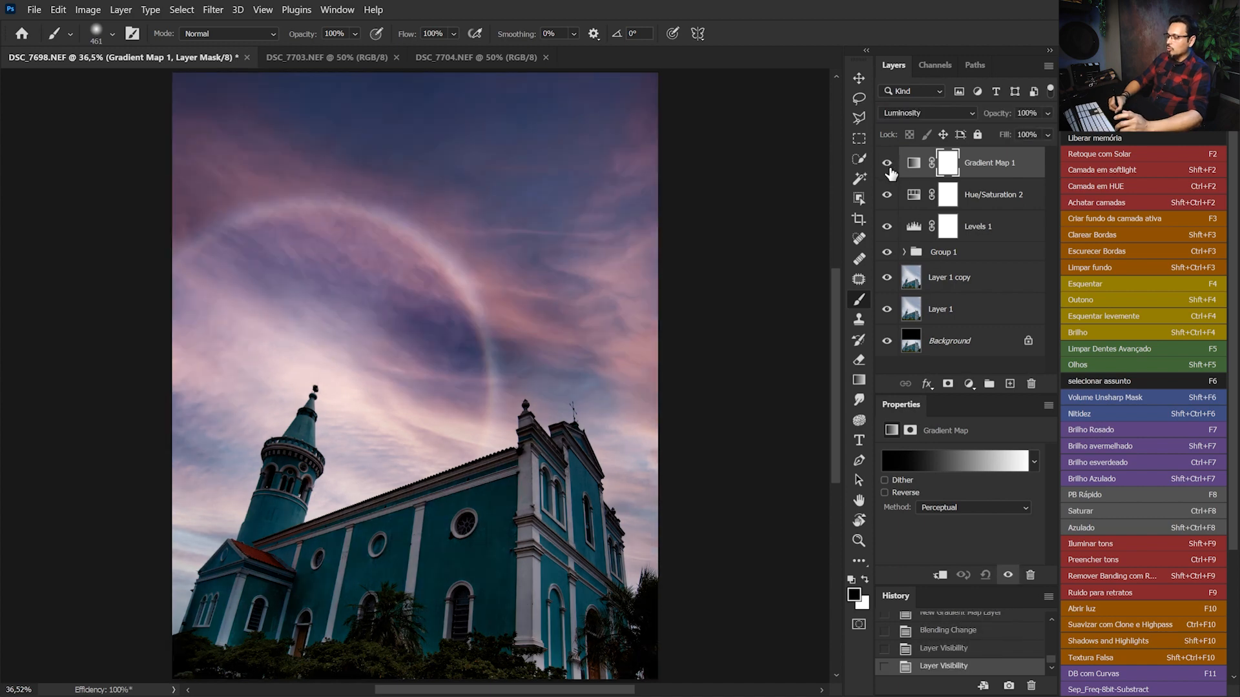
left_click(888, 164)
left_click(887, 164)
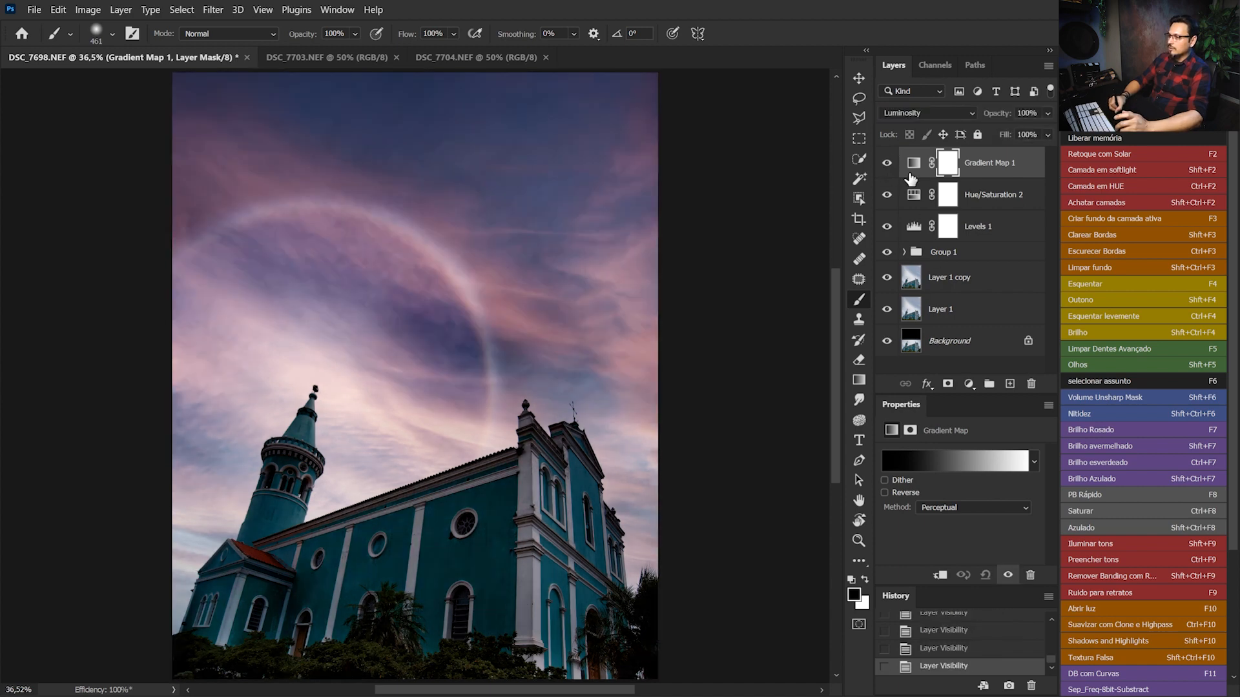
Reduce the Gradient Map layer's opacity to 27% and compare the image with and without it
left_click(1048, 114)
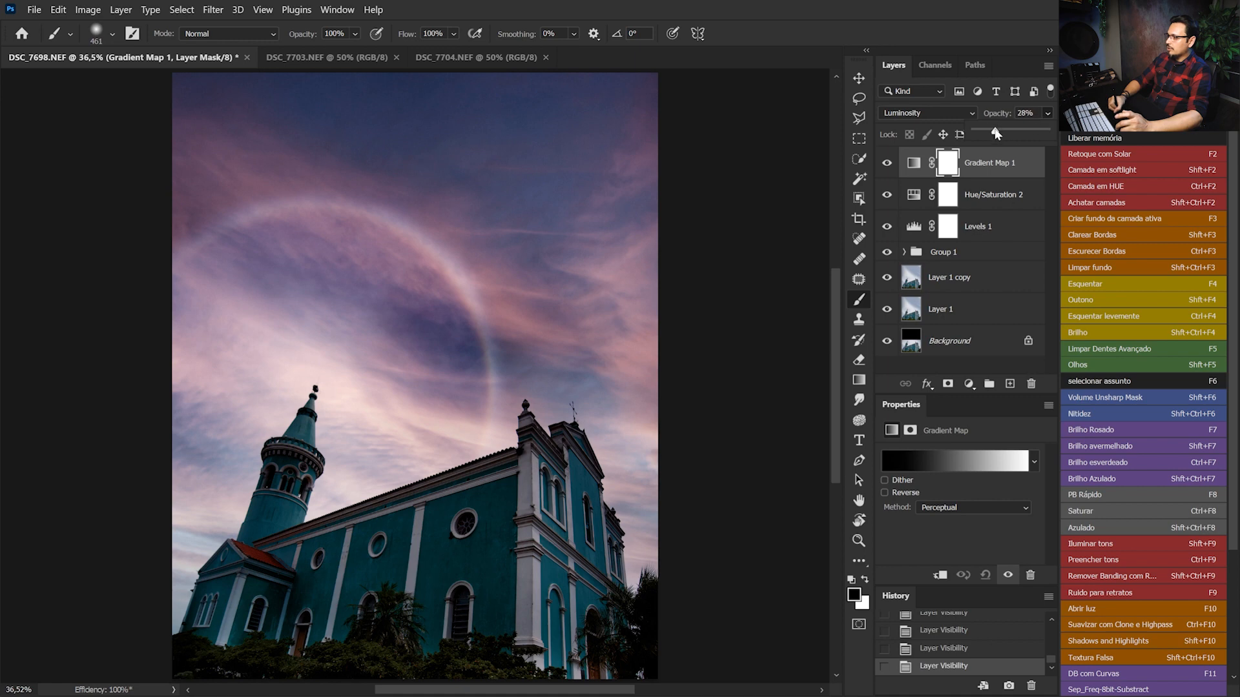
left_click_drag(994, 131, 994, 134)
left_click(888, 165)
left_click(888, 165)
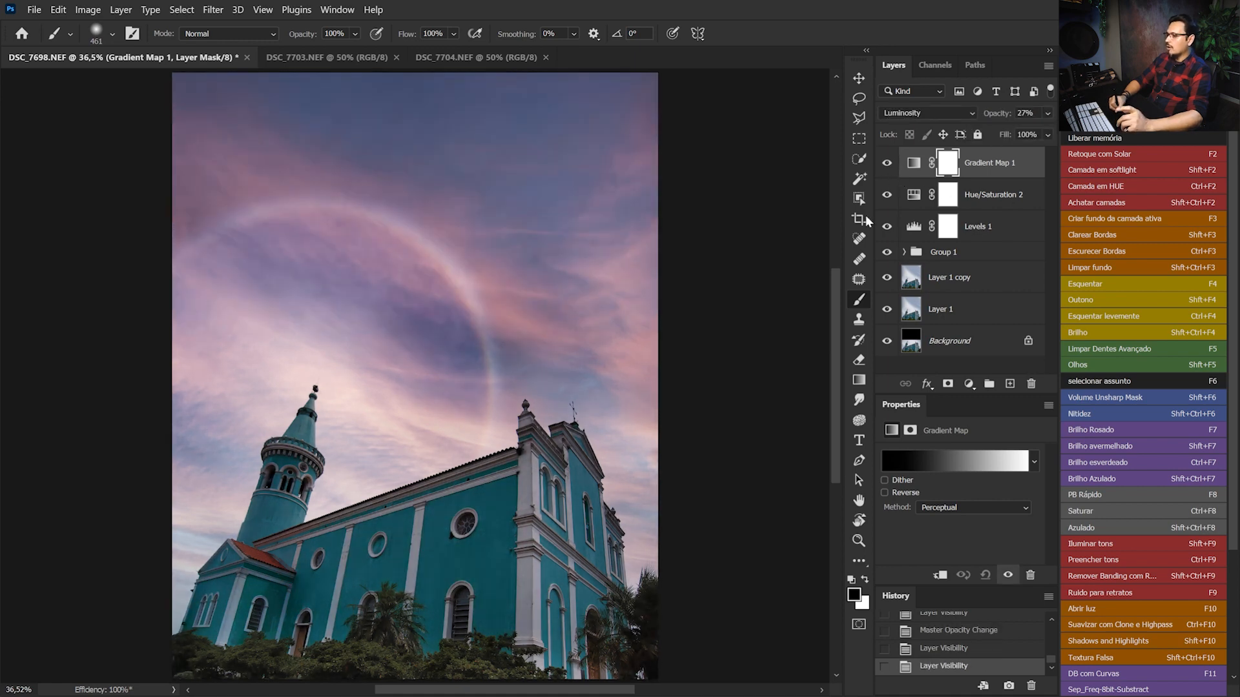
left_click(890, 165)
left_click(888, 164)
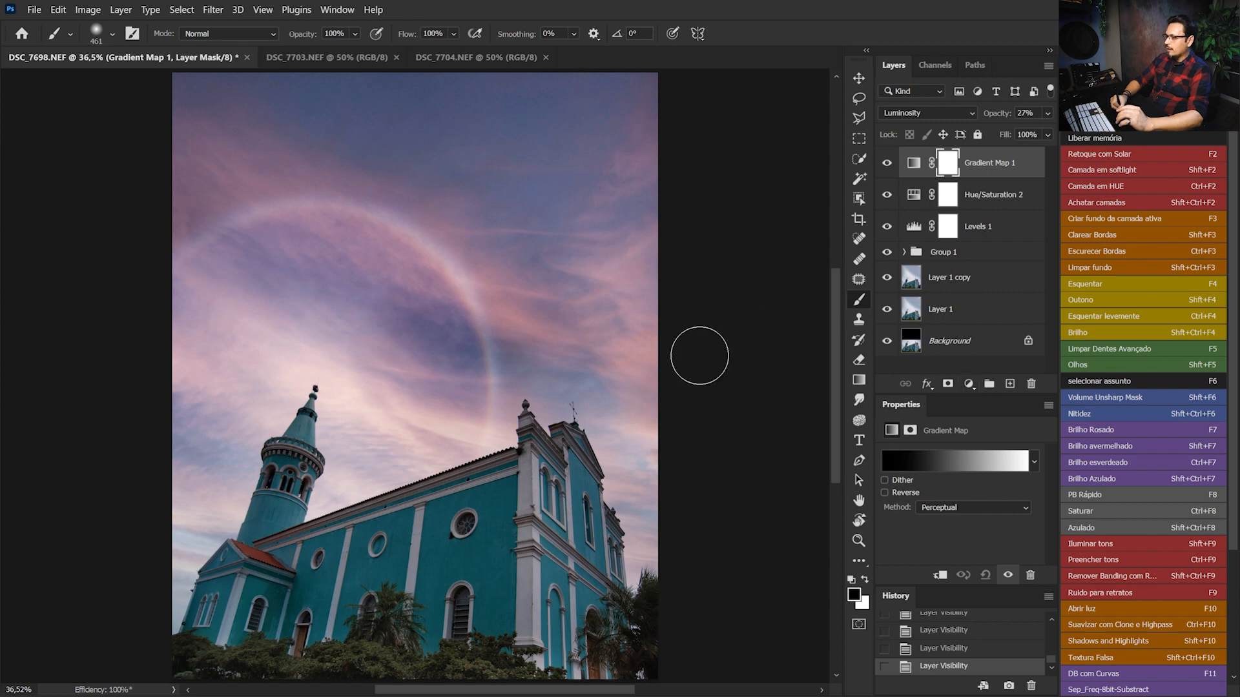
Draw a black-to-white linear gradient on the Gradient Map's mask, upward from the photo's bottom edge, to hide the effect on the lower part
left_click(947, 164)
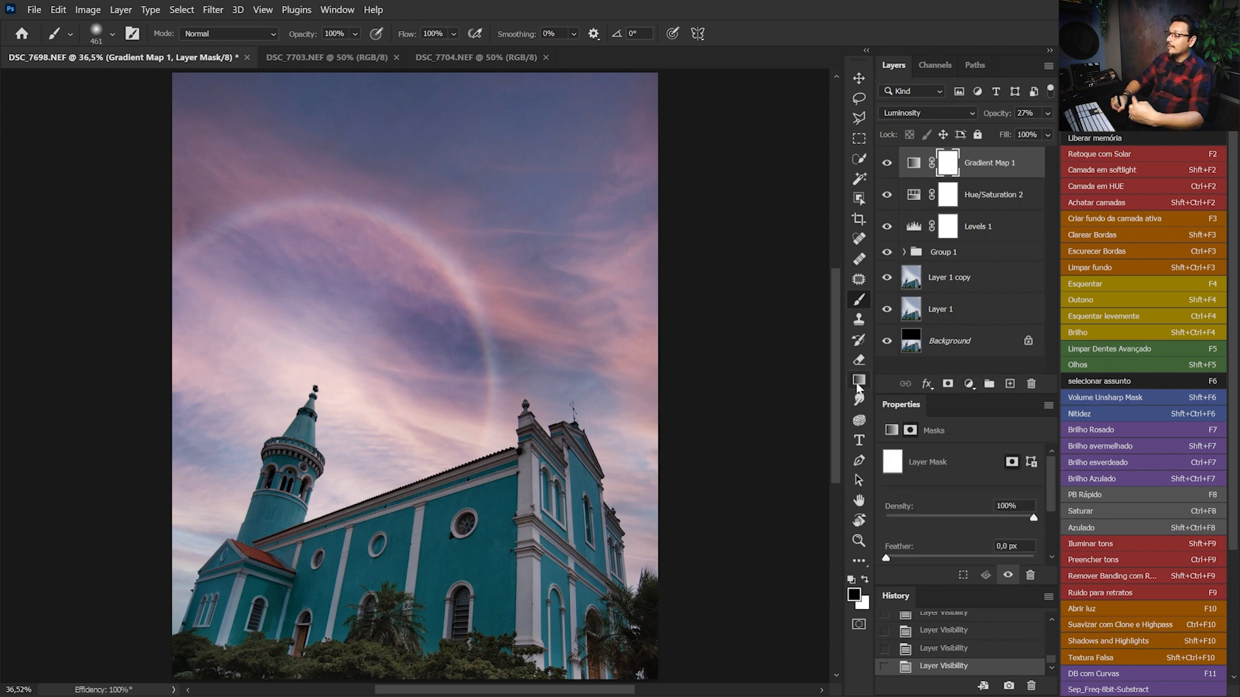
left_click(857, 384)
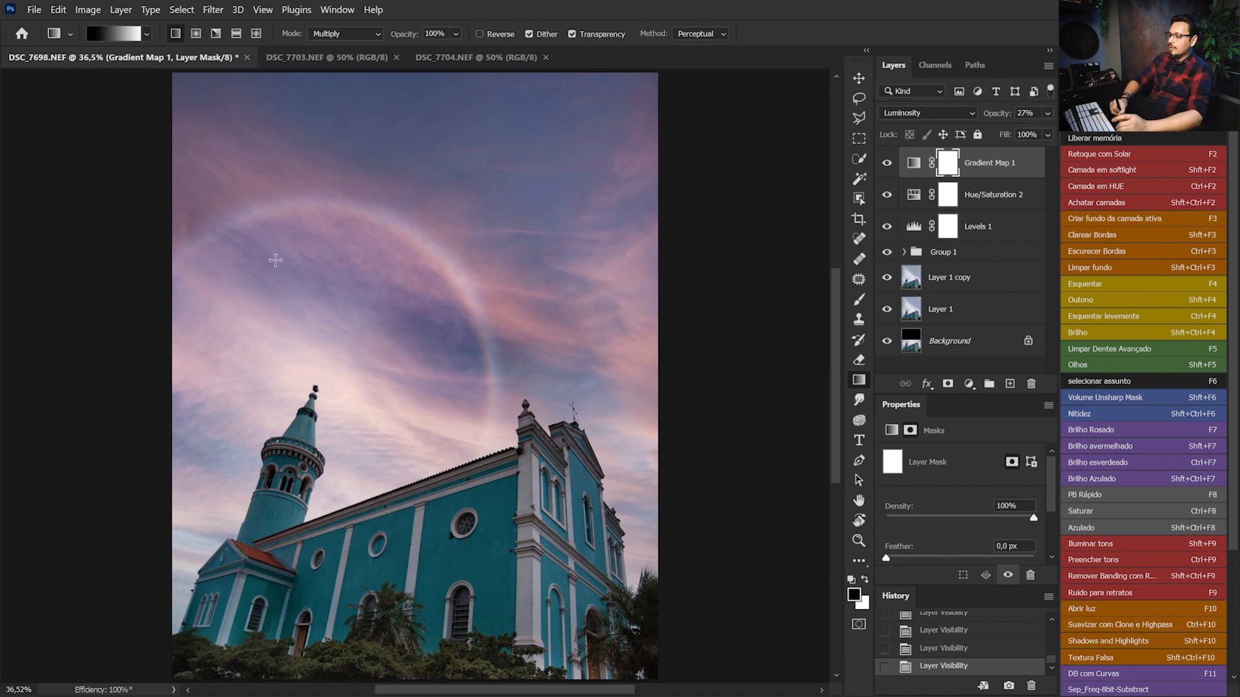
right_click(421, 676)
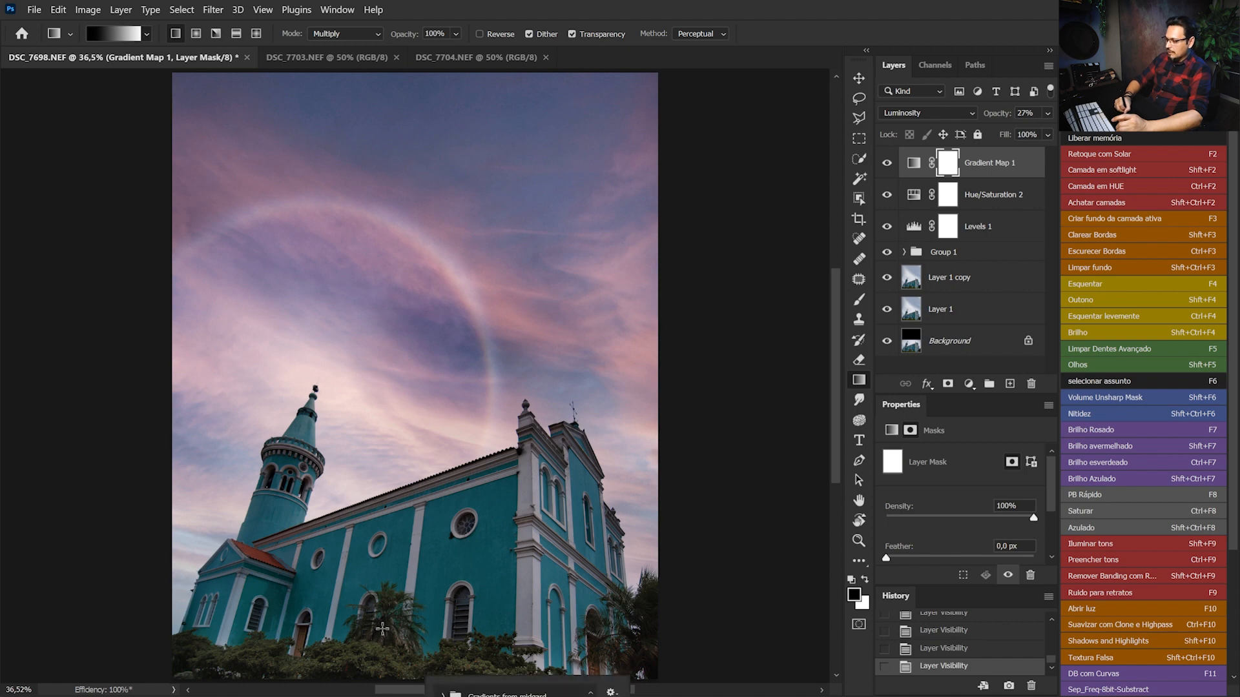
left_click_drag(384, 672, 405, 413)
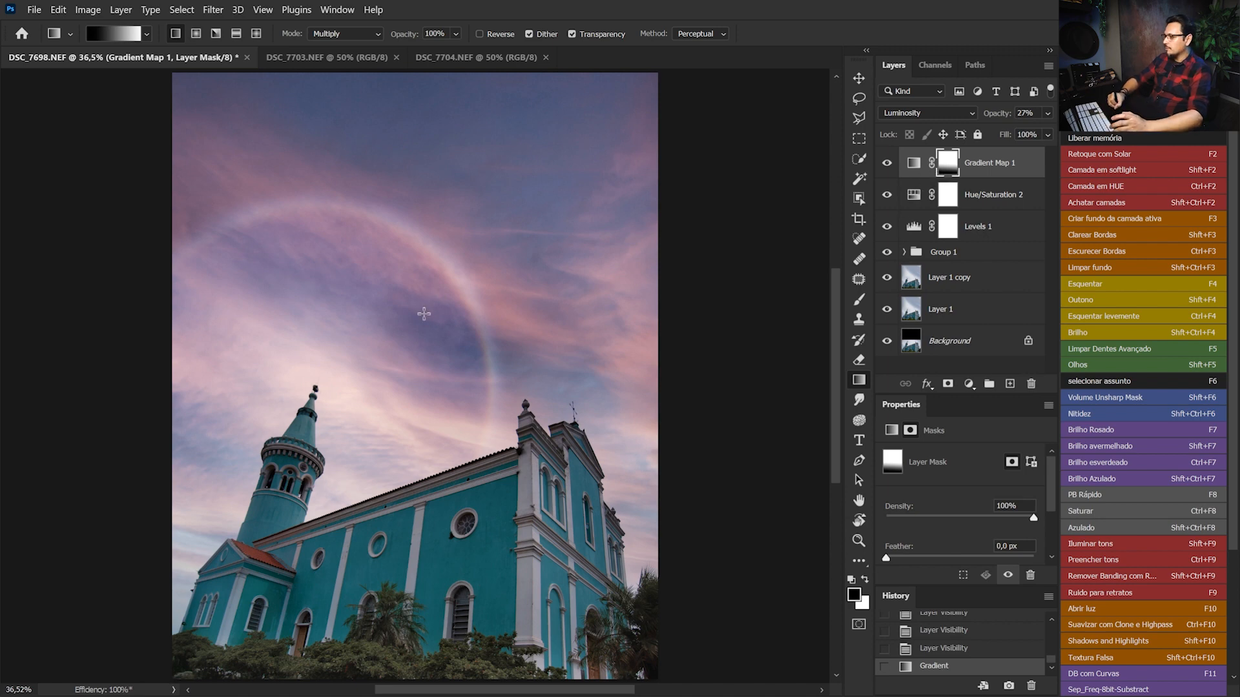
Add a Color Lookup adjustment layer on top using the EdgyAmber.3DL 3D LUT
left_click(968, 383)
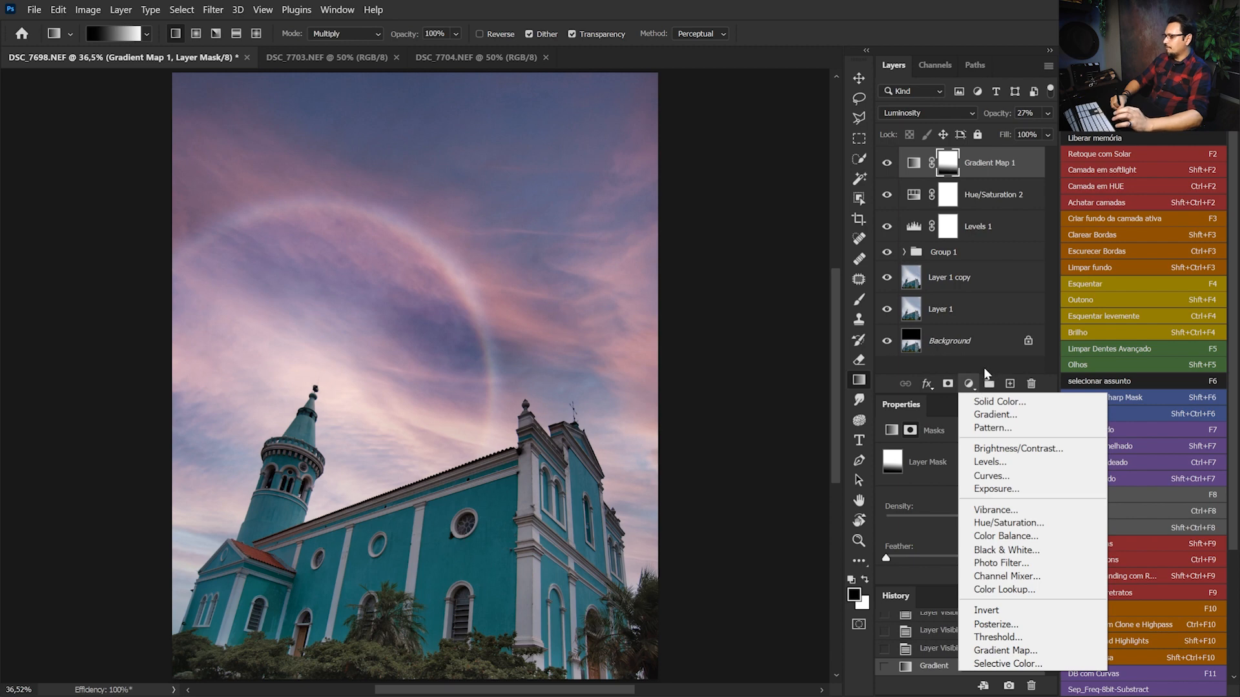
left_click(981, 369)
left_click(970, 385)
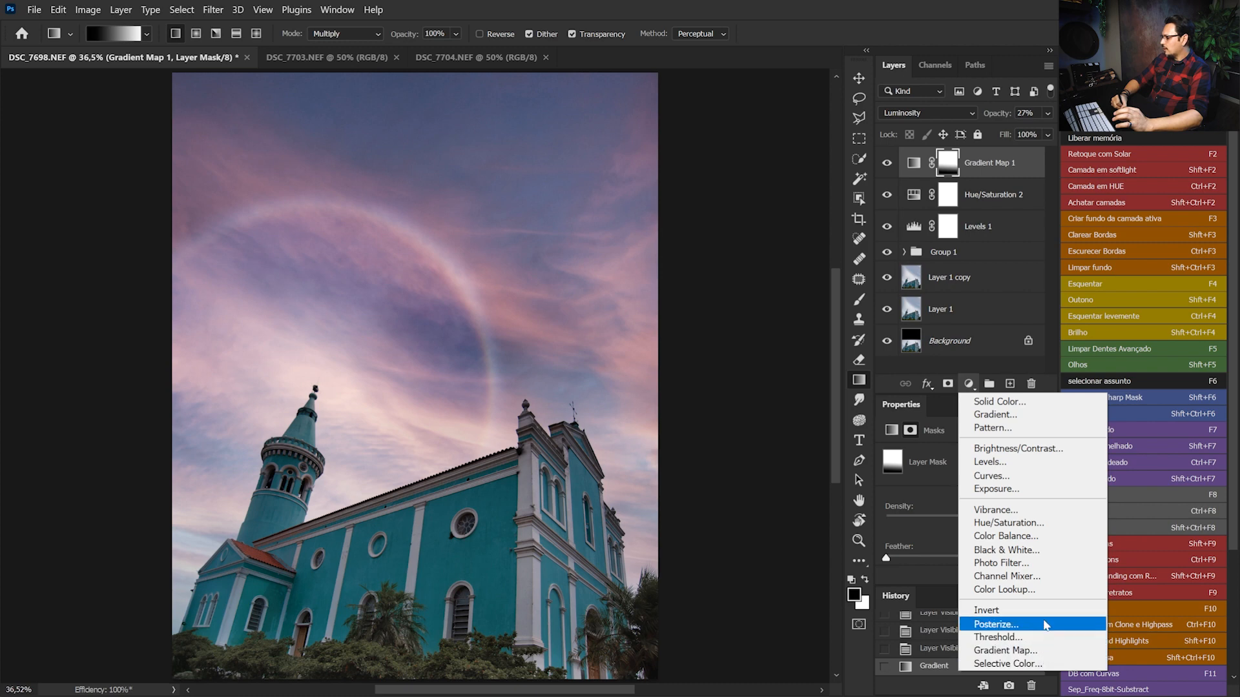
left_click(1039, 591)
left_click(982, 455)
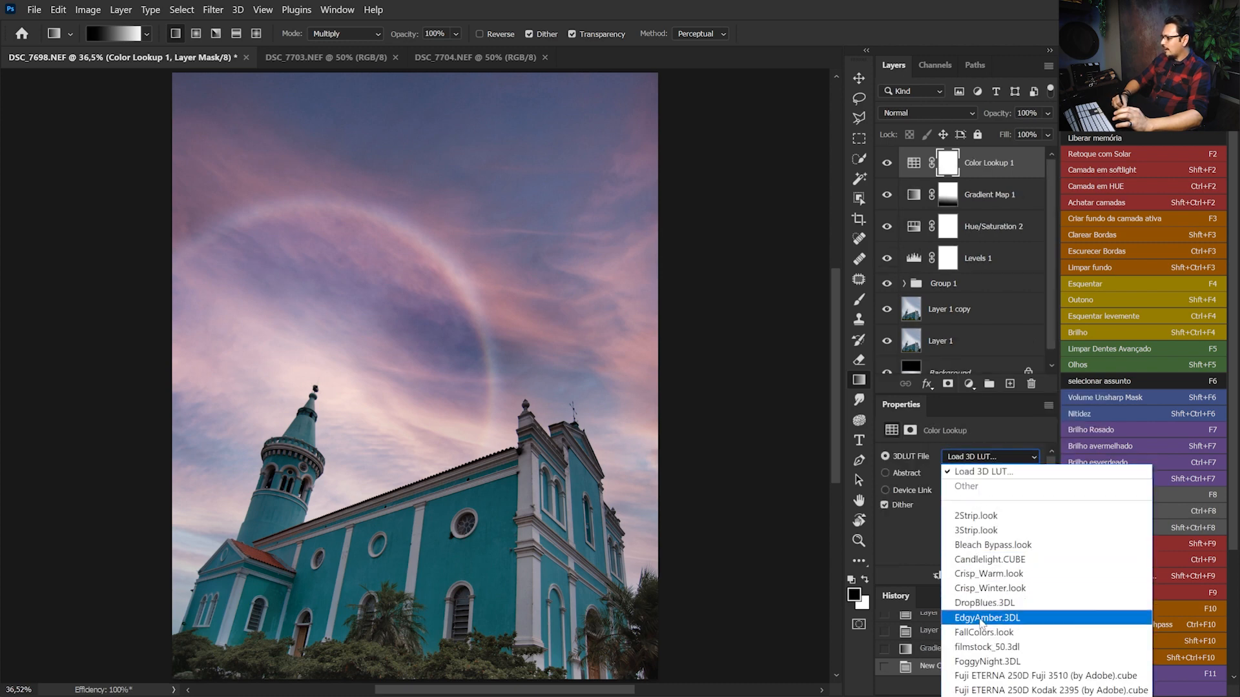
left_click(981, 618)
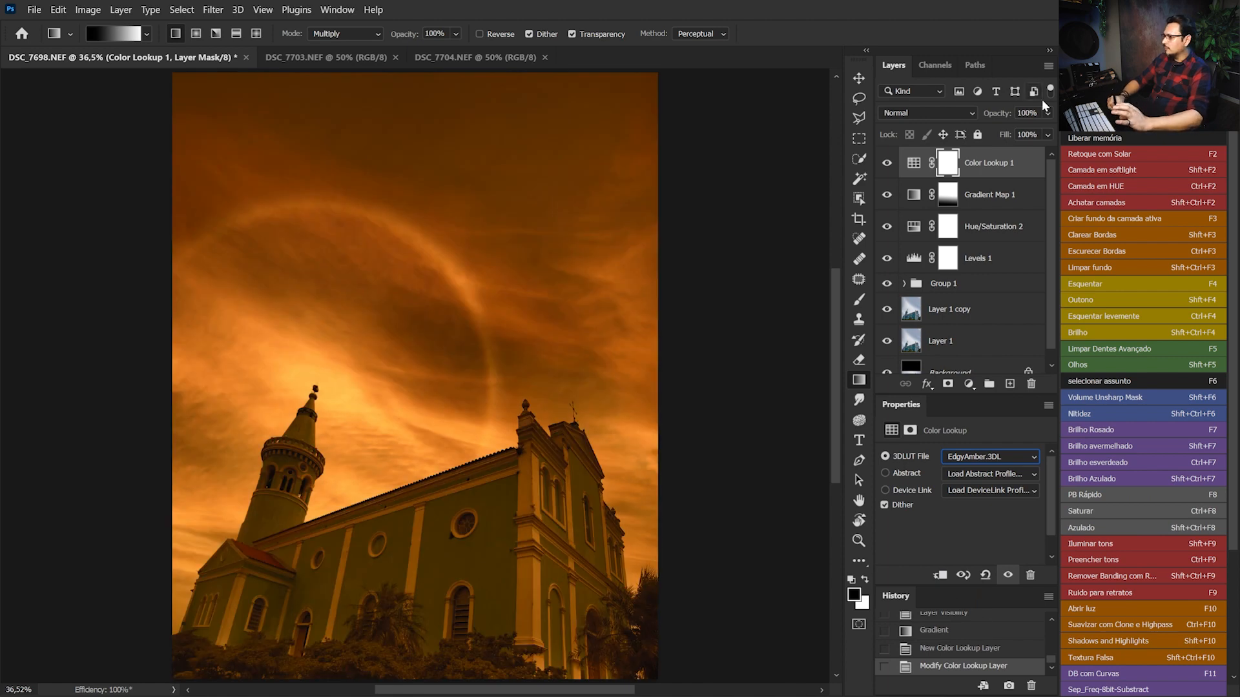
Set the Color Lookup layer to Soft Light blend mode and reduce its opacity to 22%
left_click(927, 113)
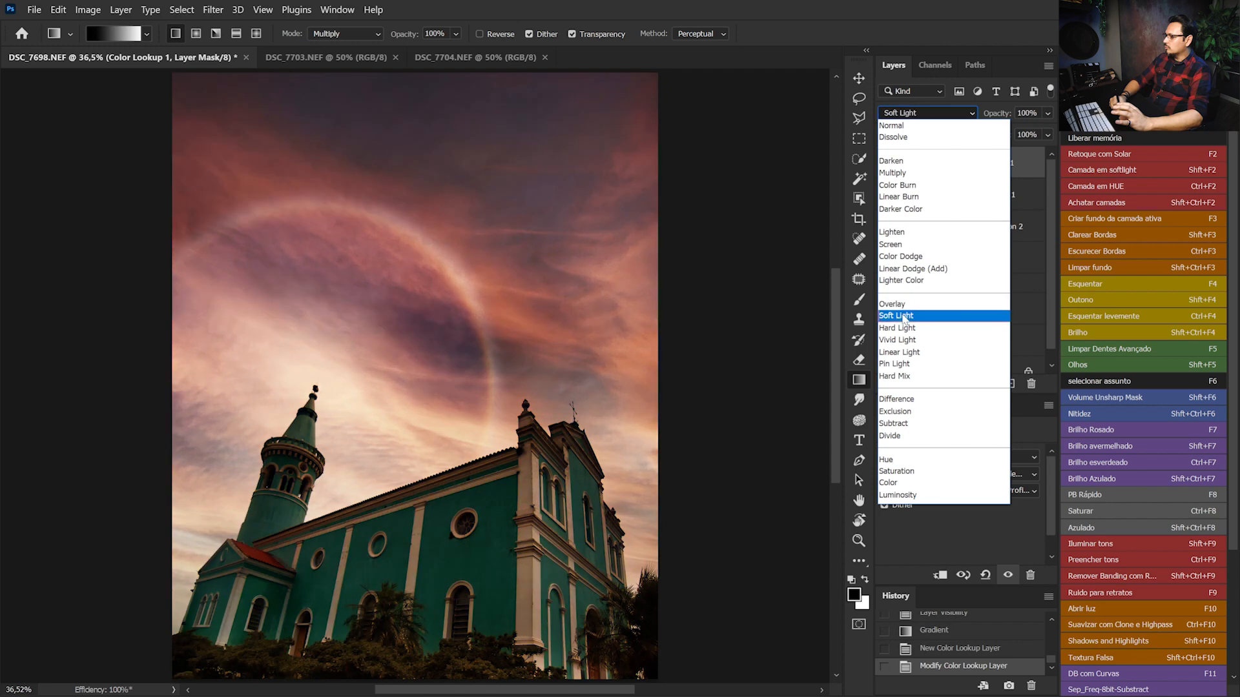
left_click(902, 316)
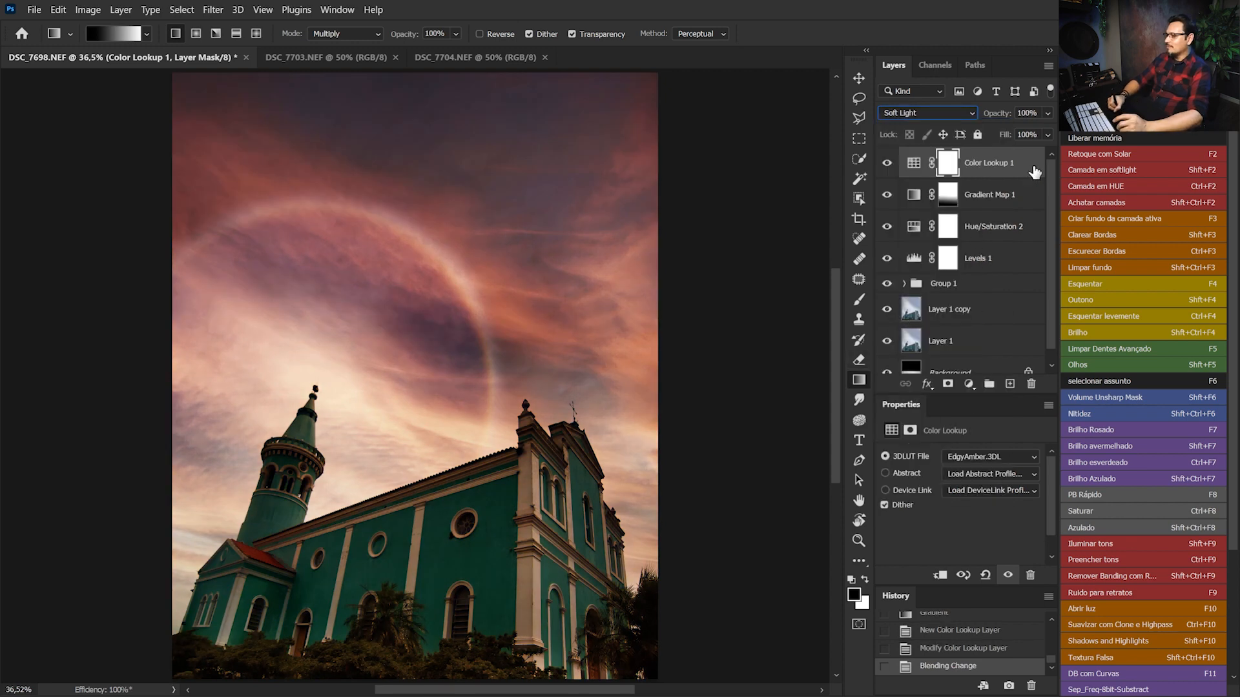
left_click(1047, 113)
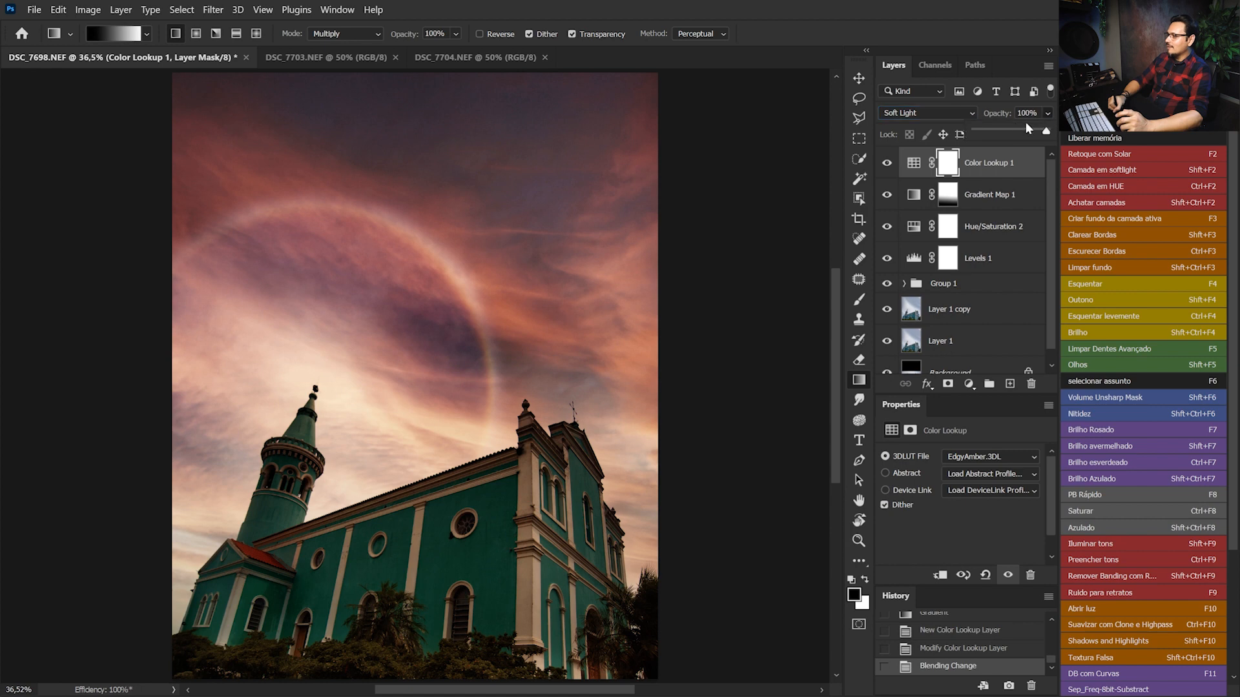
left_click_drag(995, 132, 991, 131)
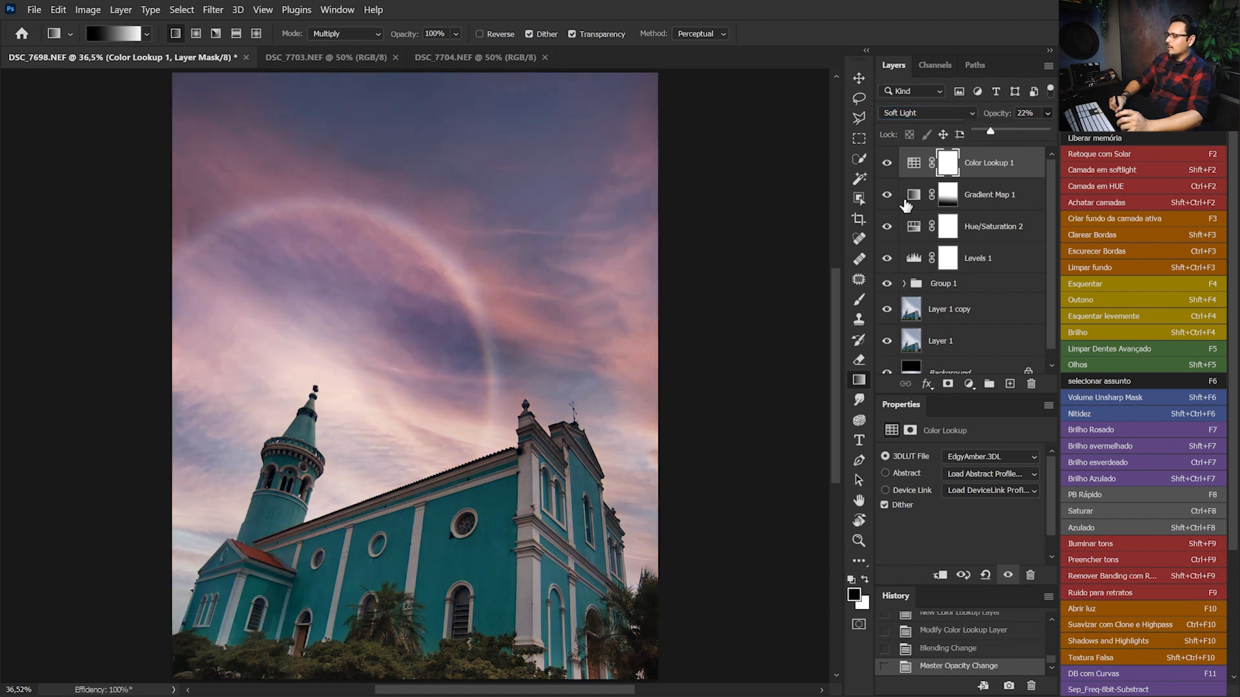
Compare the image with and without the Color Lookup layer, and copy the Gradient Map layer's gradient mask onto it
left_click(889, 167)
left_click(887, 167)
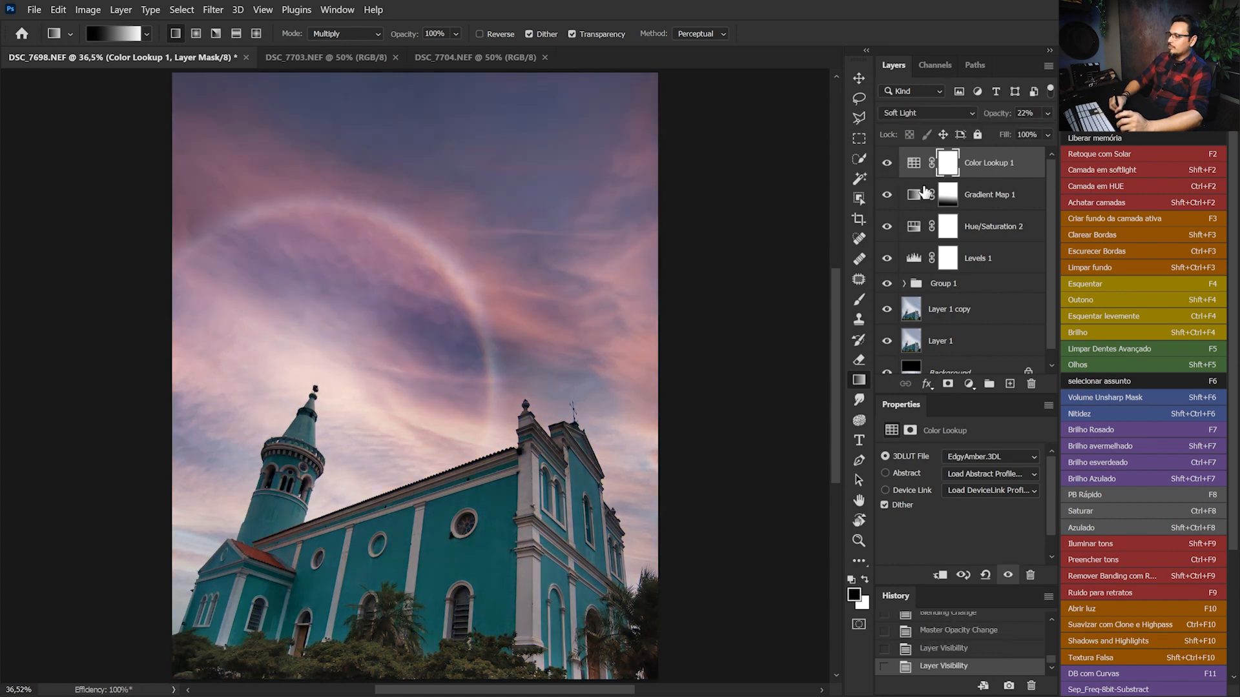
left_click_drag(887, 167, 888, 197)
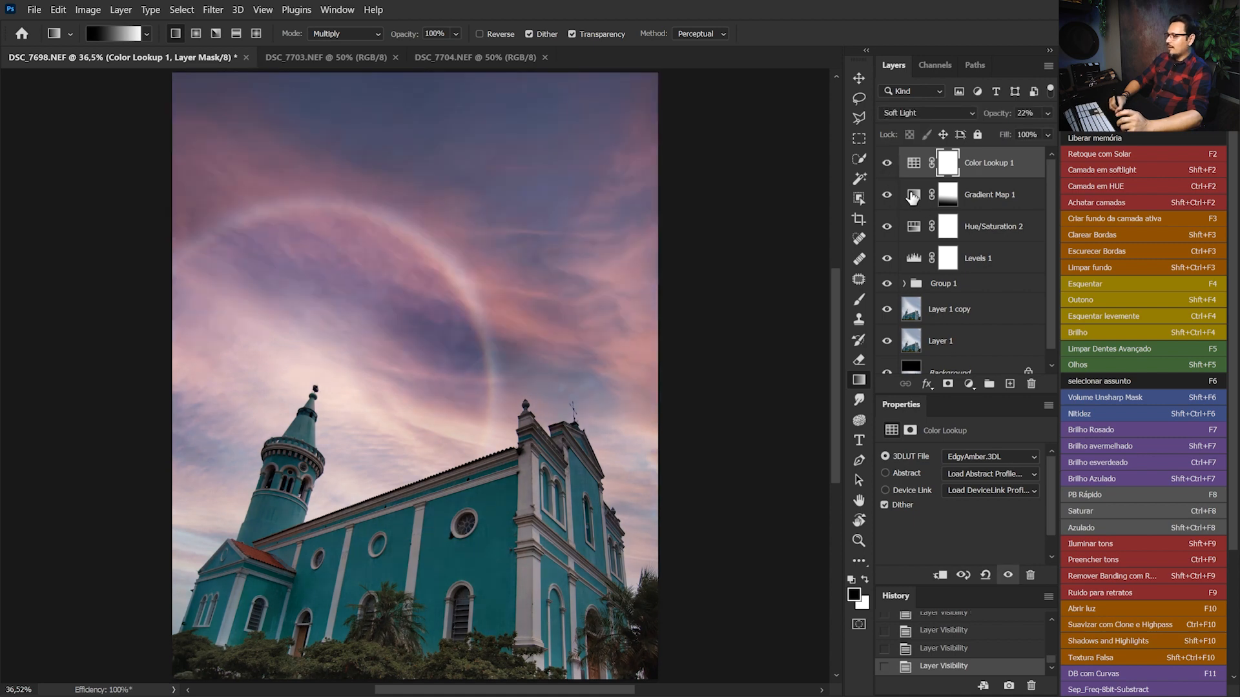
left_click(888, 171)
left_click(887, 168)
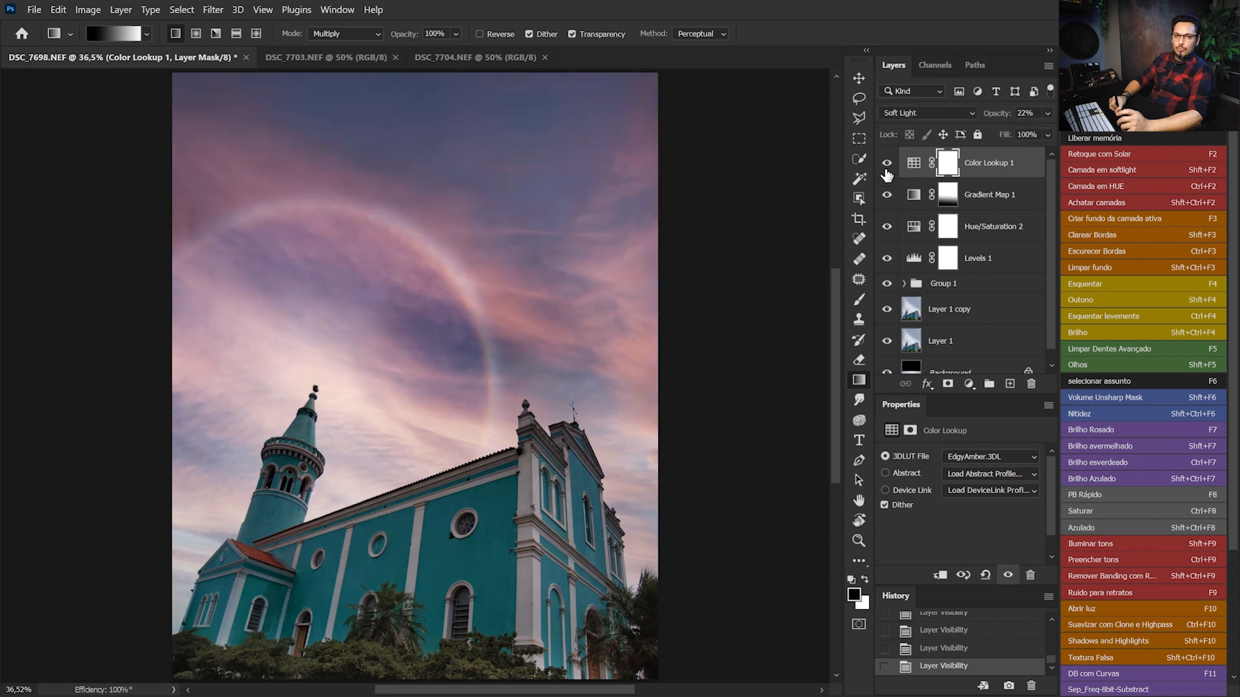
left_click(889, 168)
left_click(889, 170)
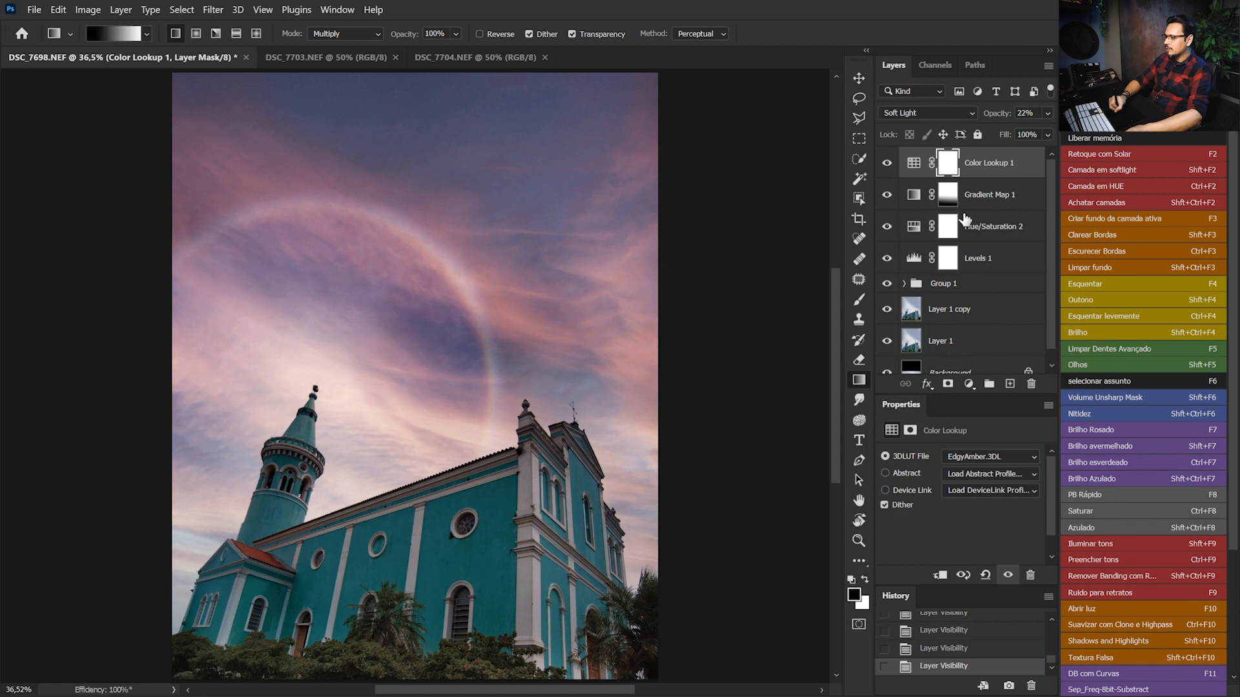
left_click_drag(950, 204, 948, 173)
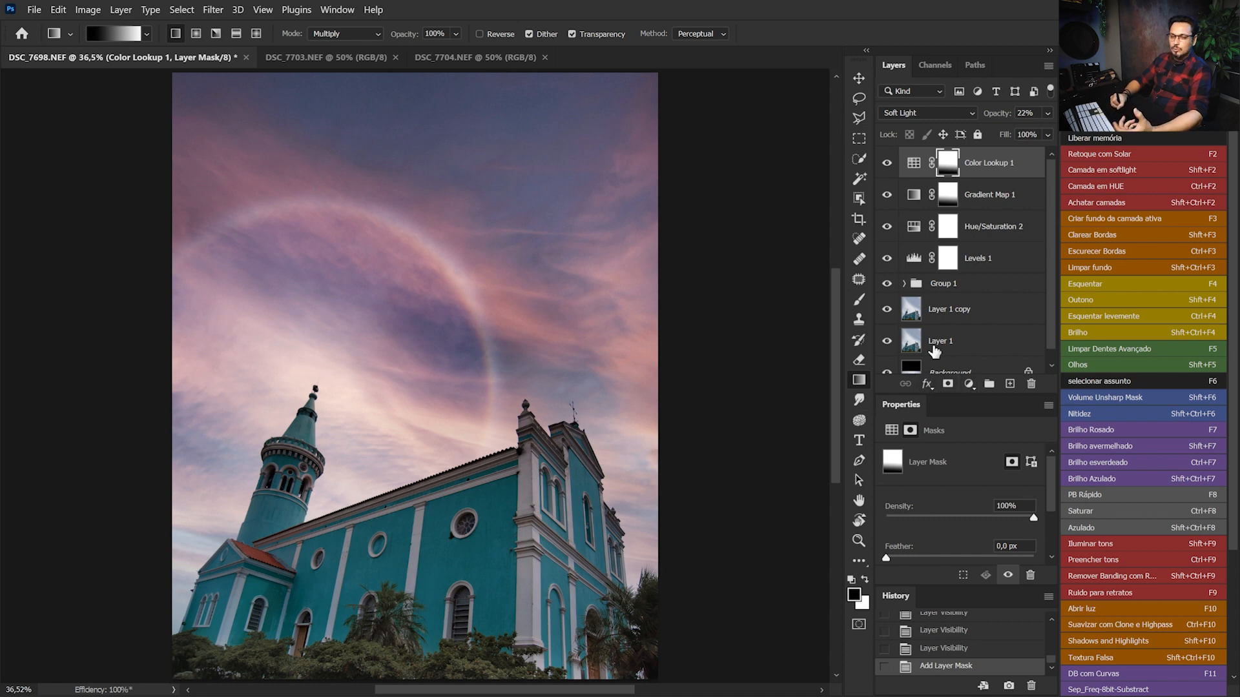
Add a Hue/Saturation adjustment layer on top with the Master saturation at +29
left_click(968, 384)
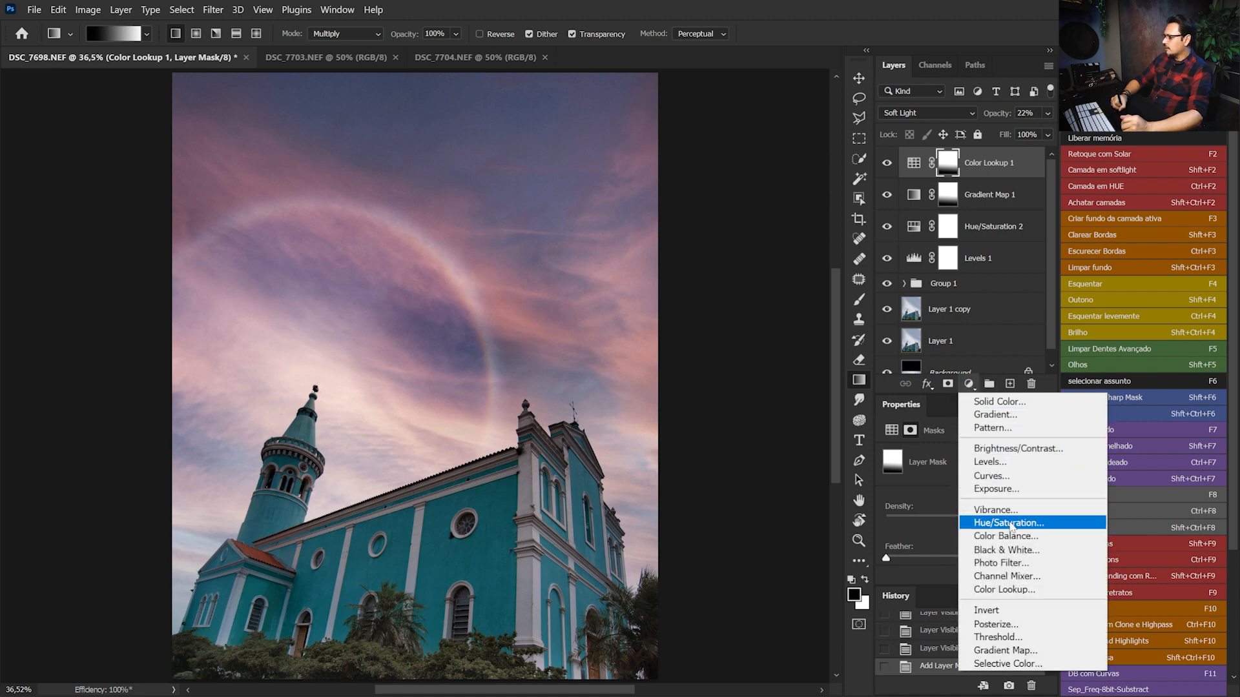
left_click(1011, 523)
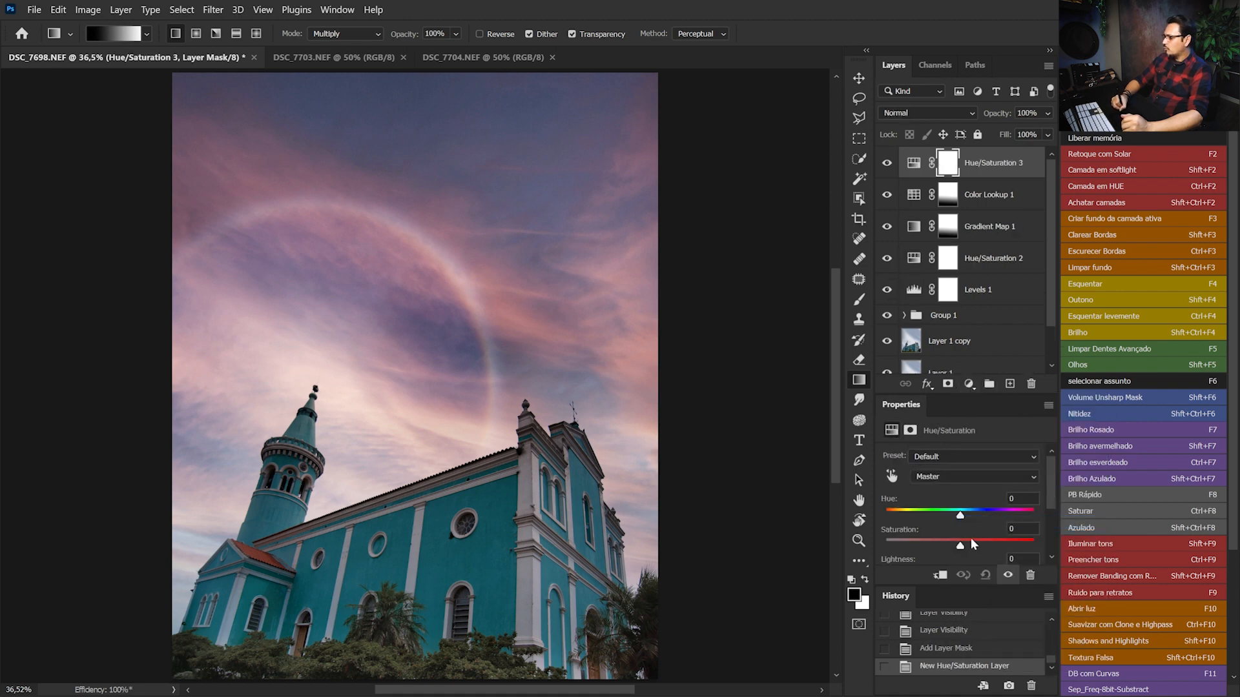
left_click_drag(975, 542, 975, 543)
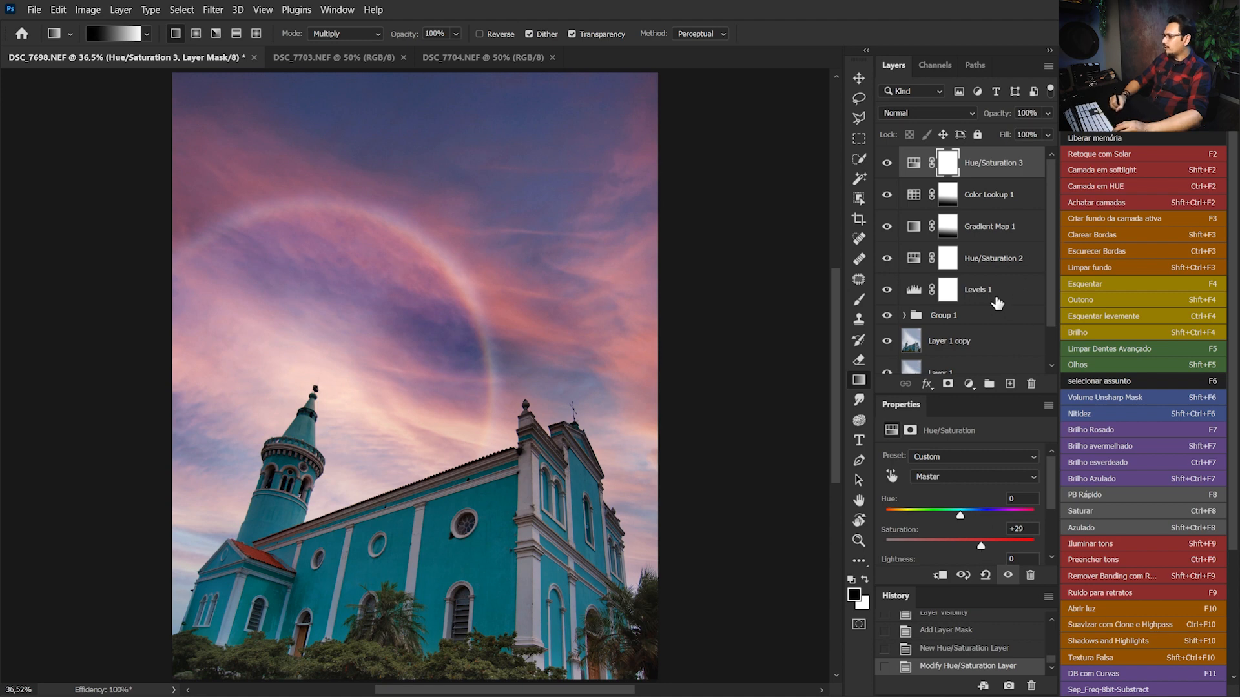
Copy the Sky layer's mask from Group 1 onto the new Hue/Saturation layer, invert it to target the church, and compare the effect
left_click(904, 316)
left_click_drag(1055, 234, 1053, 296)
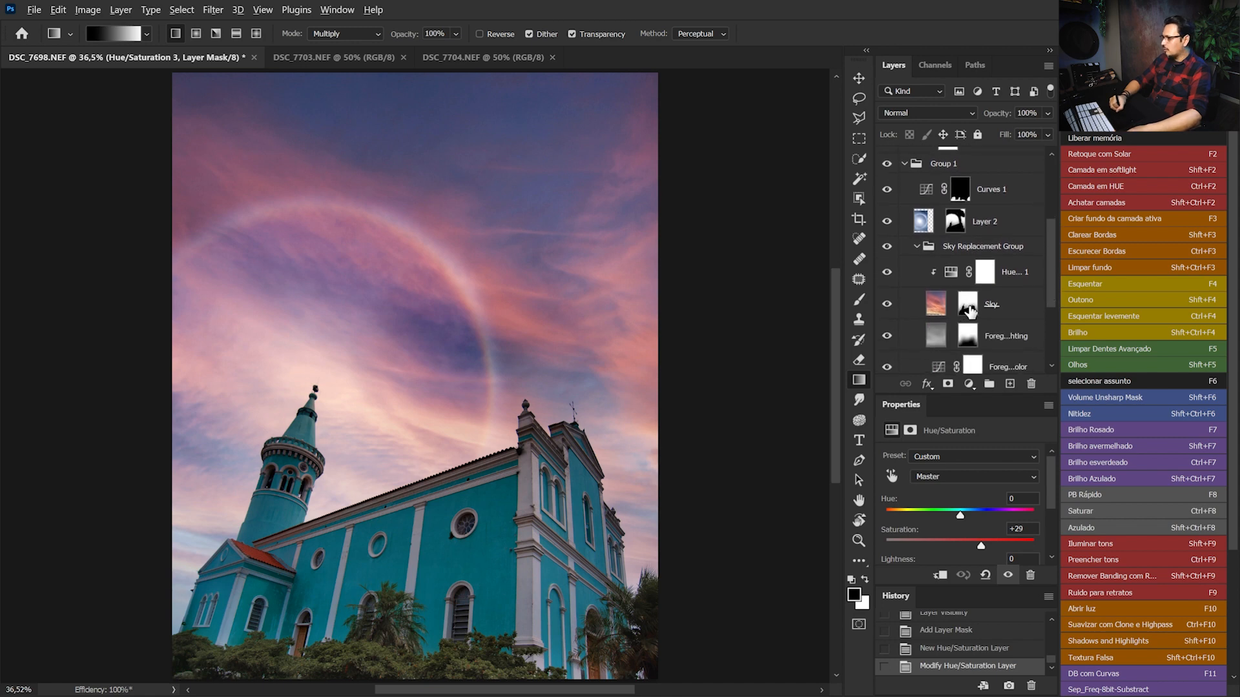
left_click_drag(971, 313, 956, 174)
left_click(953, 170)
key("x")
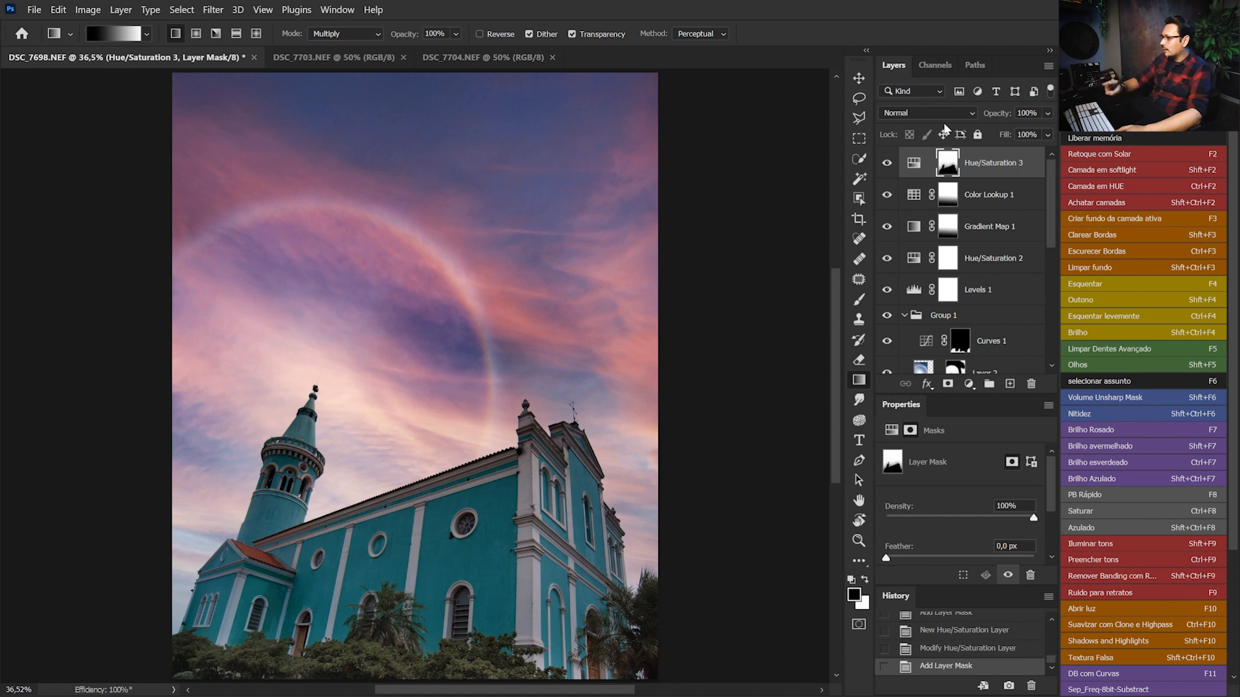
key("ctrl+i")
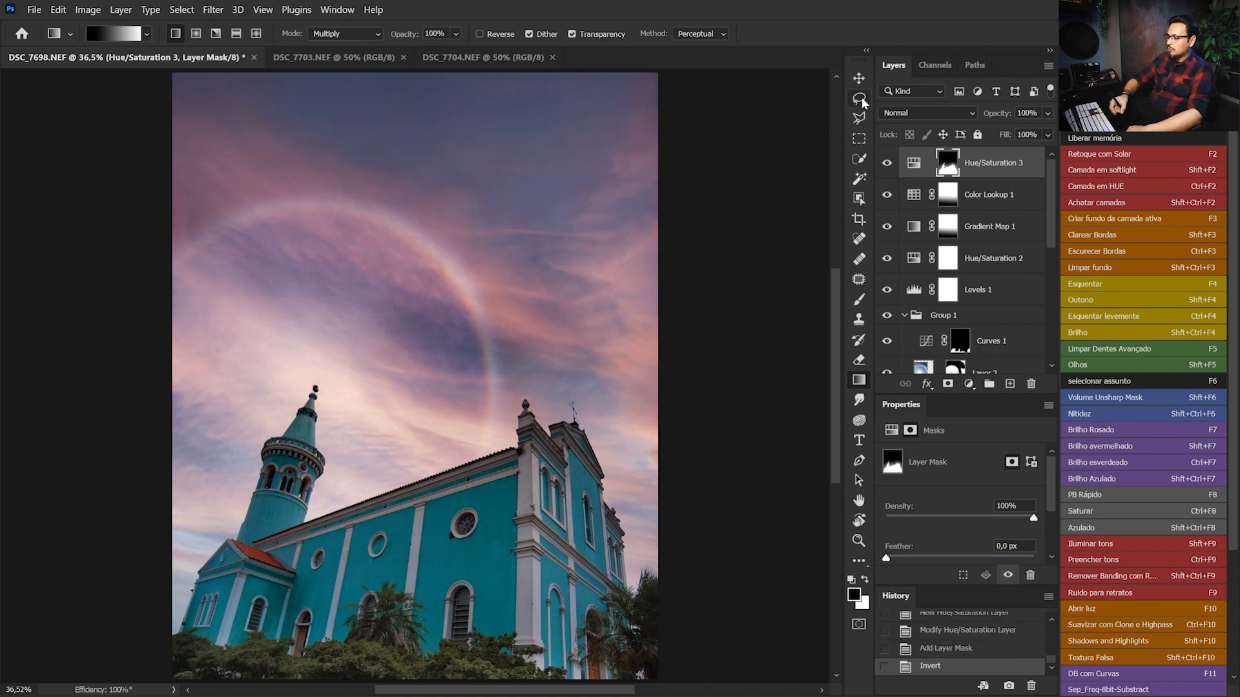
left_click(888, 164)
left_click(888, 164)
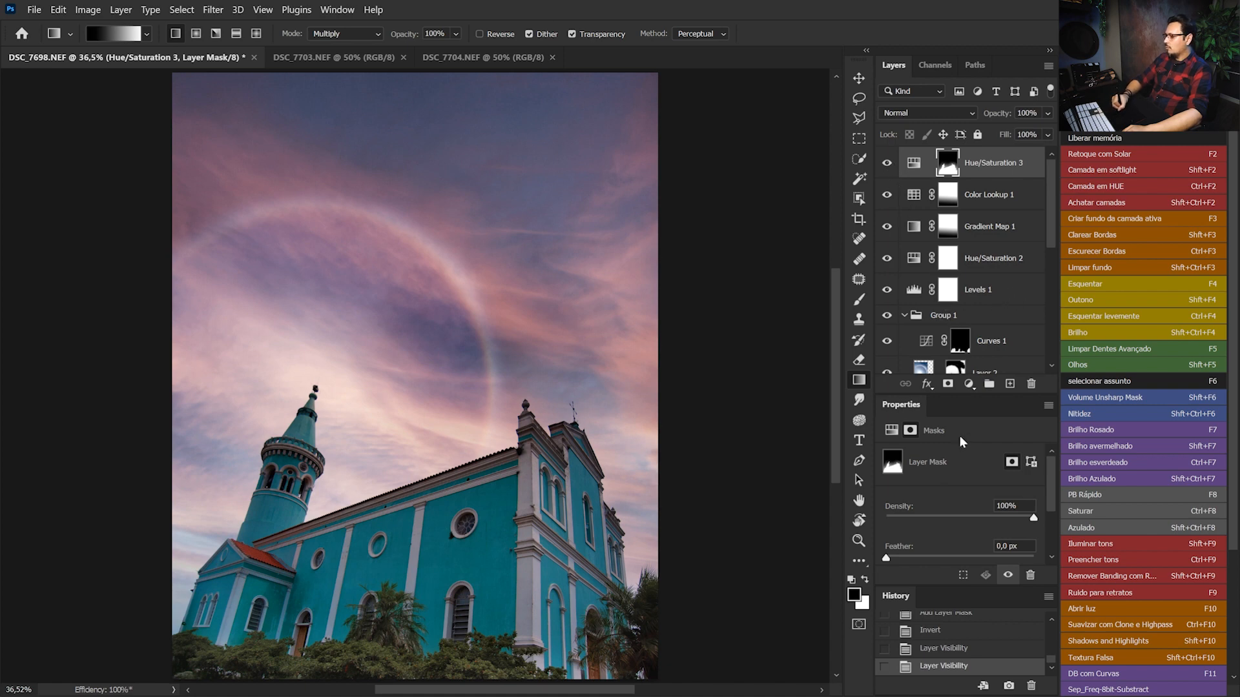
Set the top Hue/Saturation layer's hue to +7 and saturation to +23, and compare the image with and without it
left_click(914, 162)
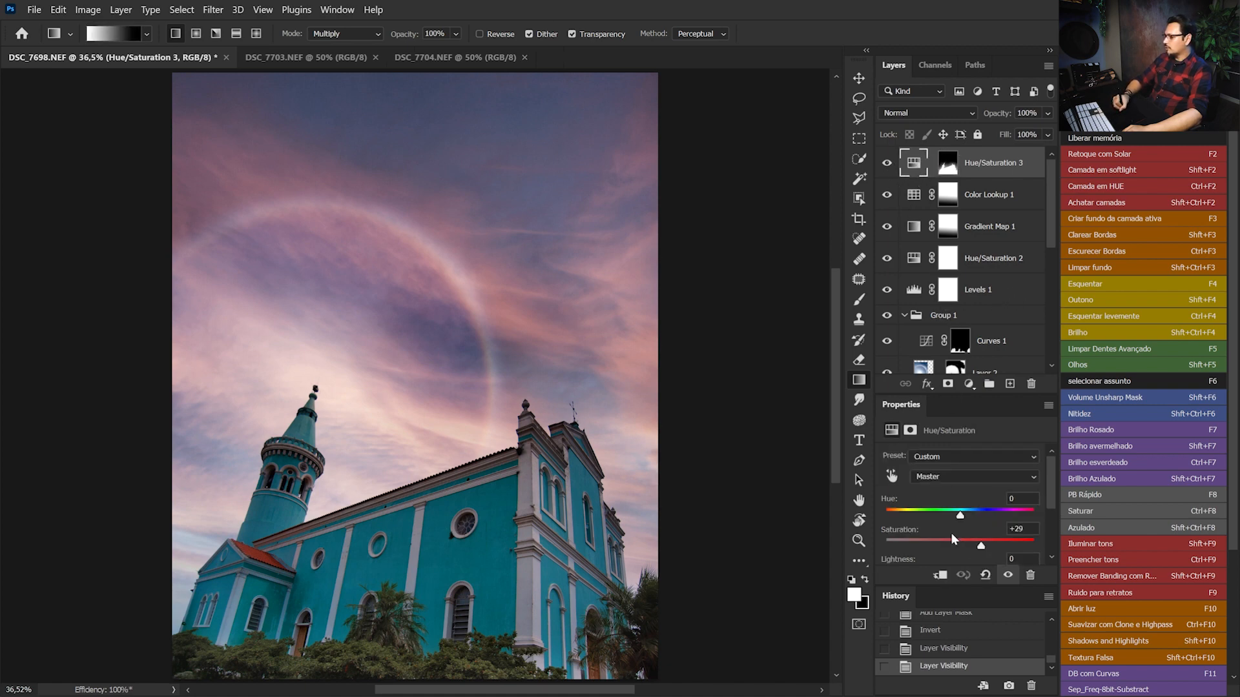
left_click_drag(961, 516, 965, 516)
scroll(1041, 497, "down", 1)
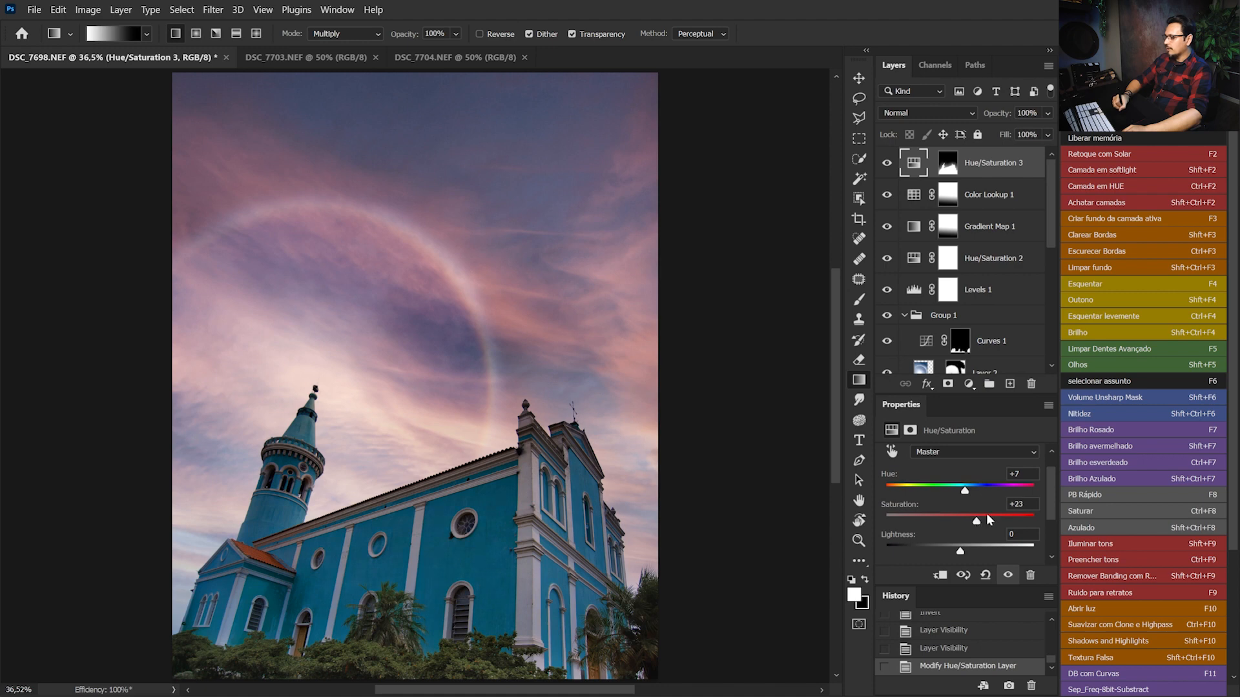
left_click(887, 164)
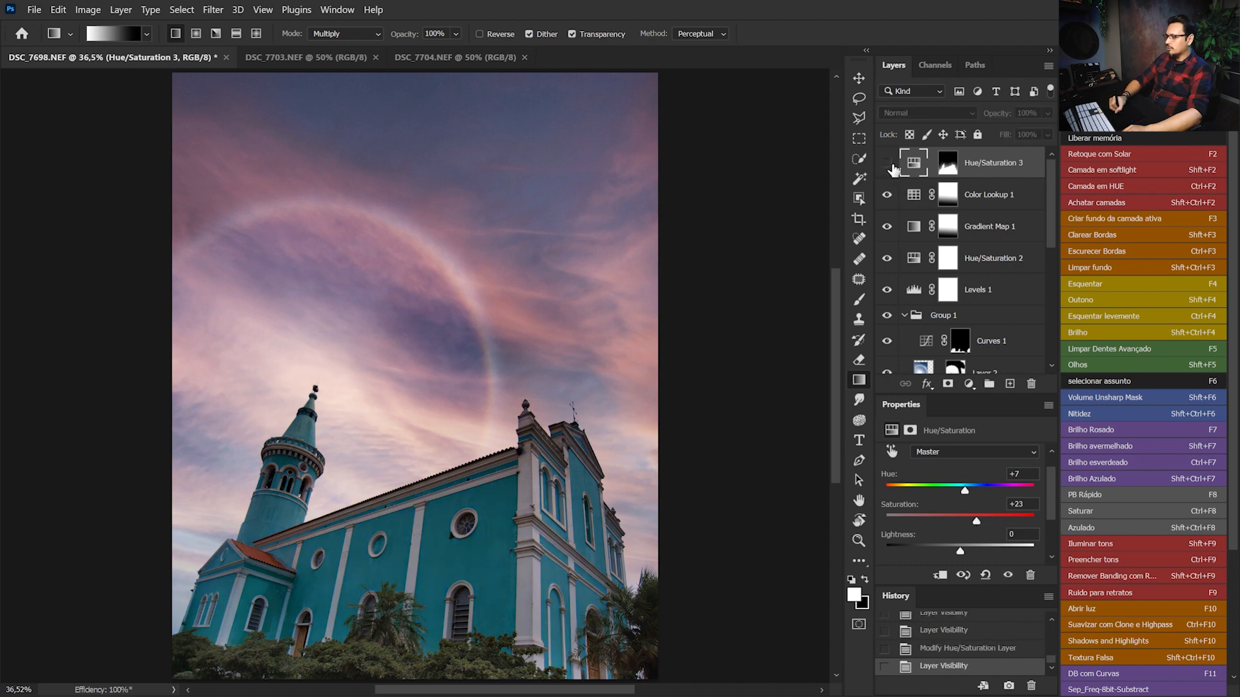
left_click(887, 164)
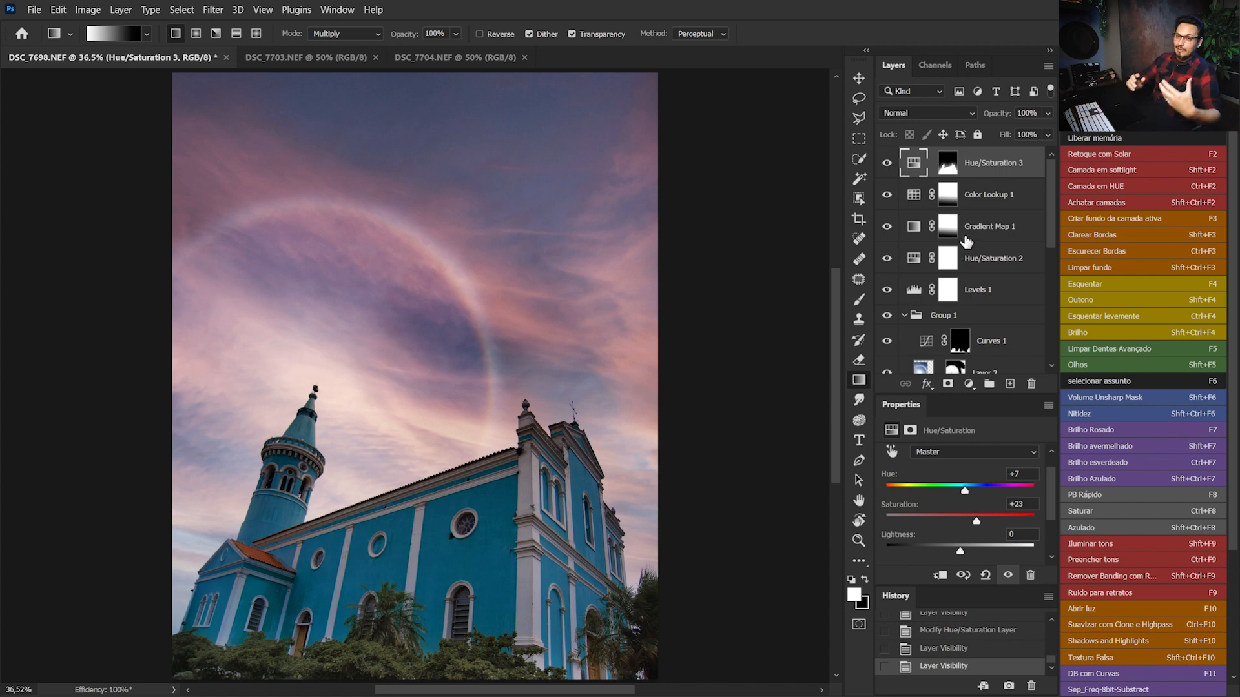
View the whole church composite, check the original halo photo DSC_7703.NEF, and return to DSC_7698.NEF
key("ctrl+minus")
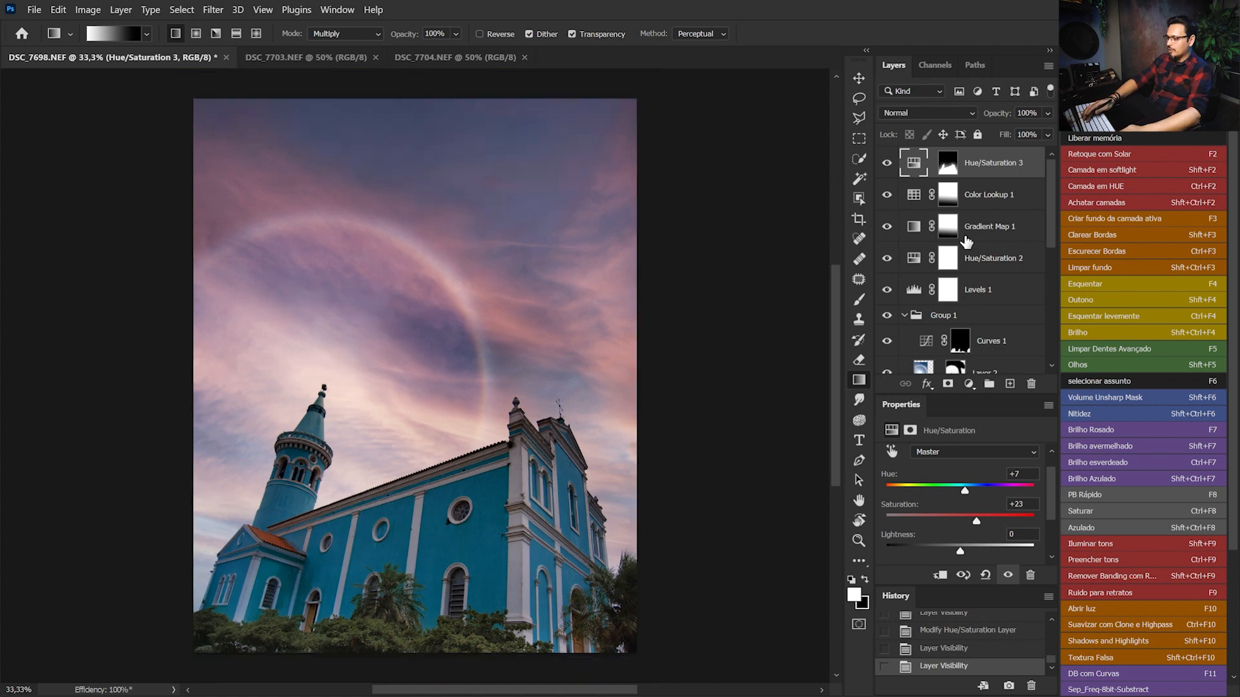
left_click(309, 58)
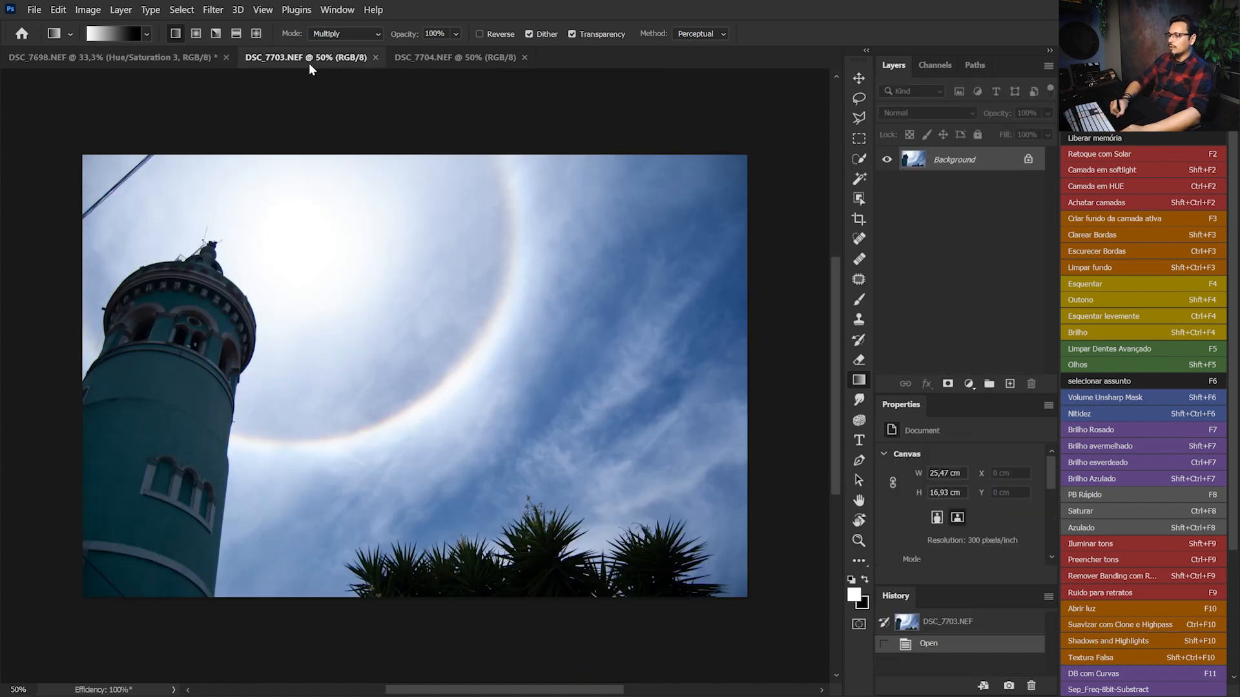
left_click(177, 54)
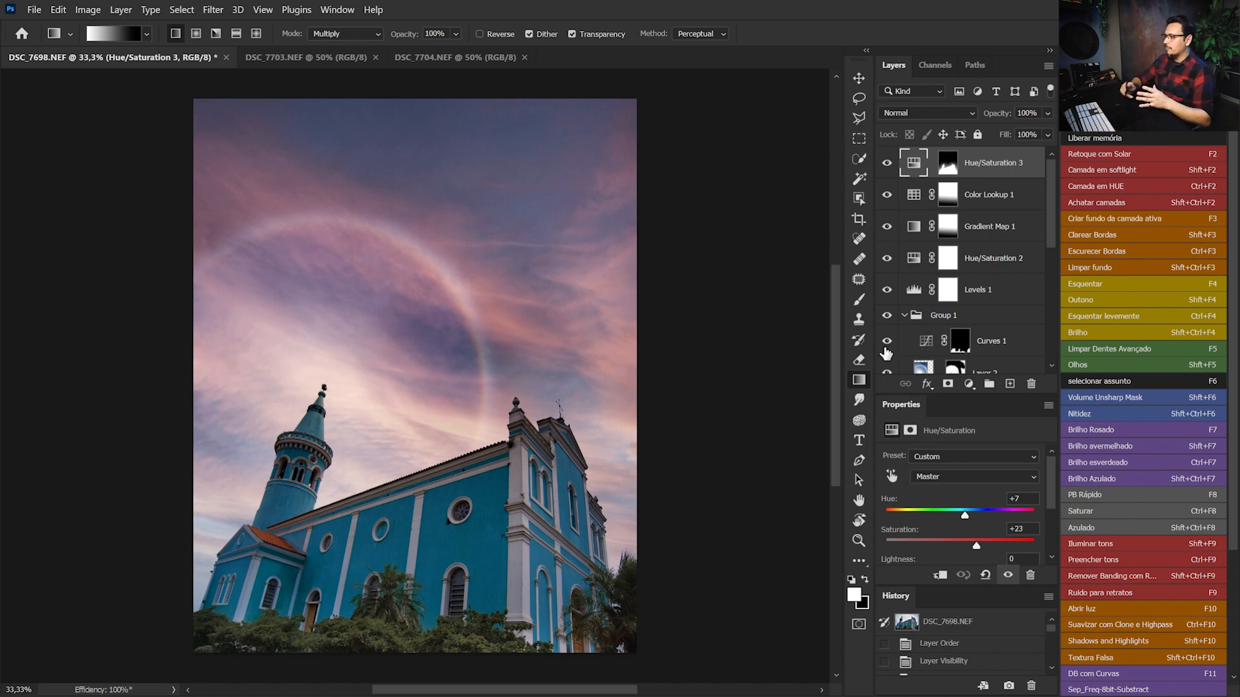
Add a Levels adjustment layer on top and set its white input level to 237, checking for highlight clipping
left_click(969, 389)
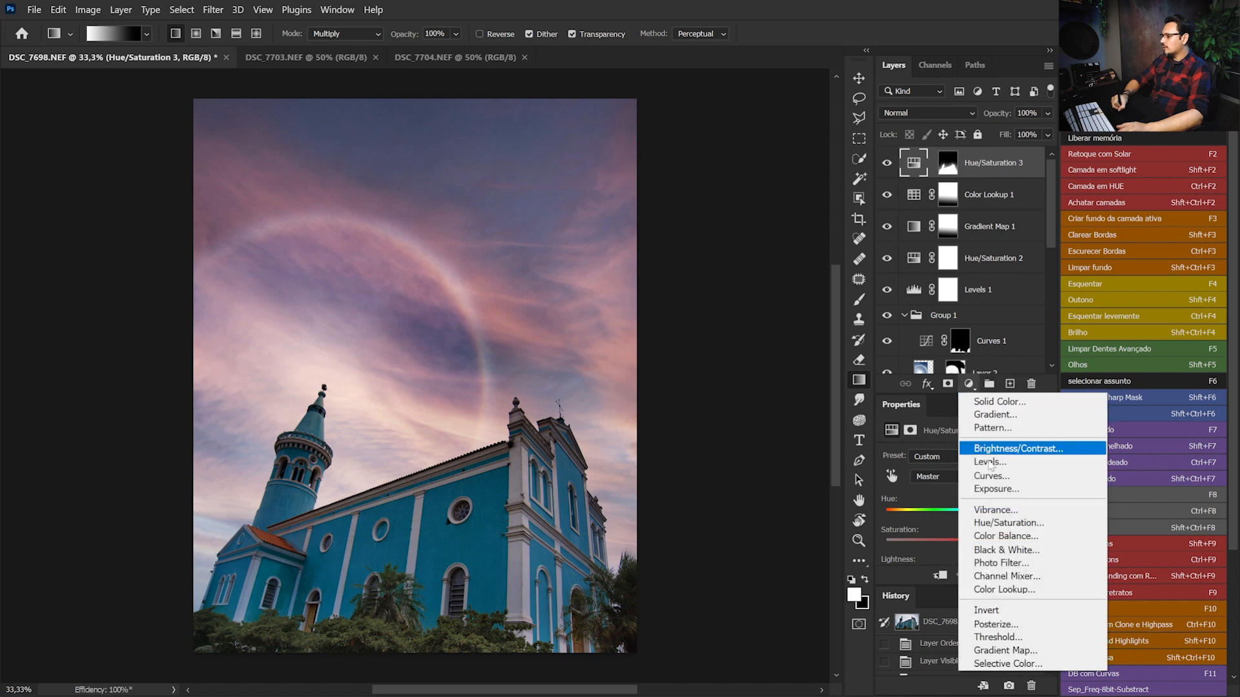
left_click(998, 459)
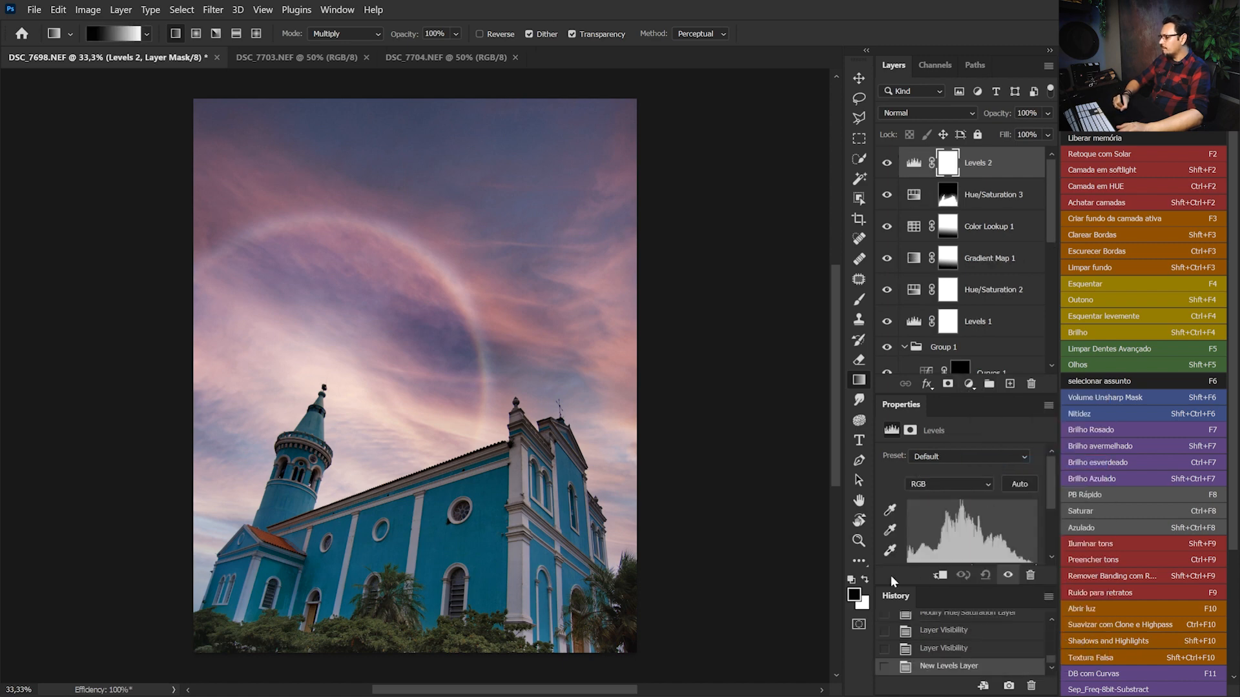
scroll(1043, 512, "down", 3)
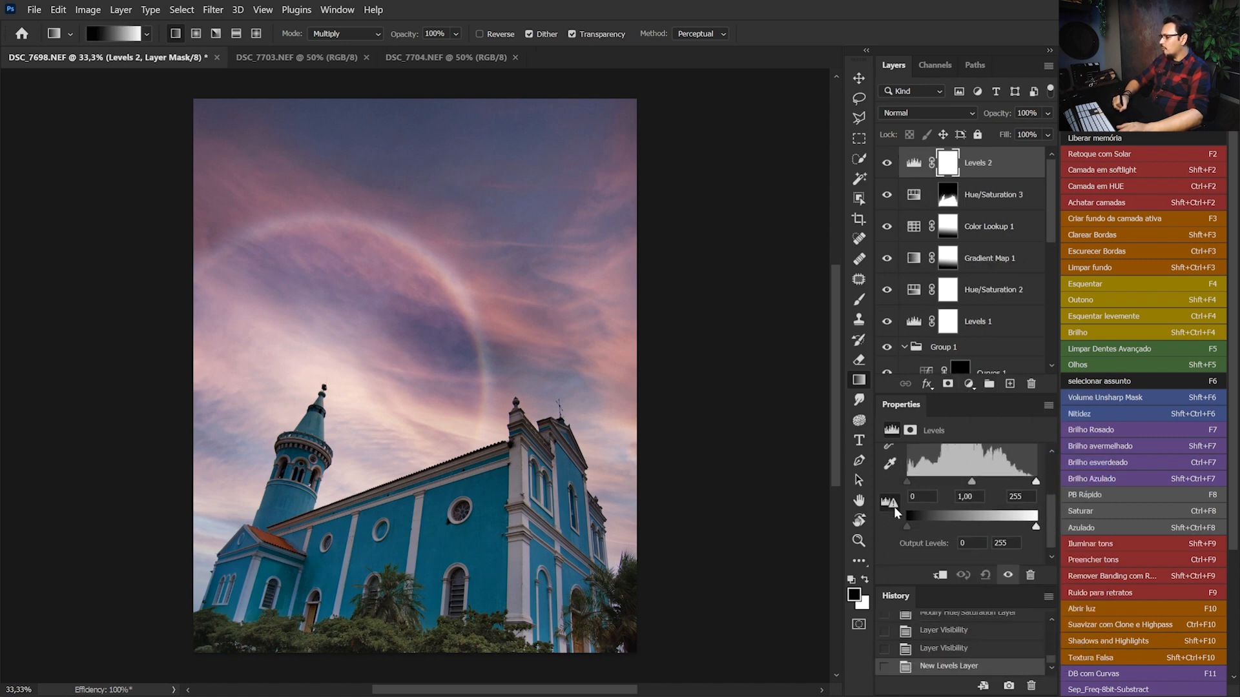
scroll(1043, 499, "up", 3)
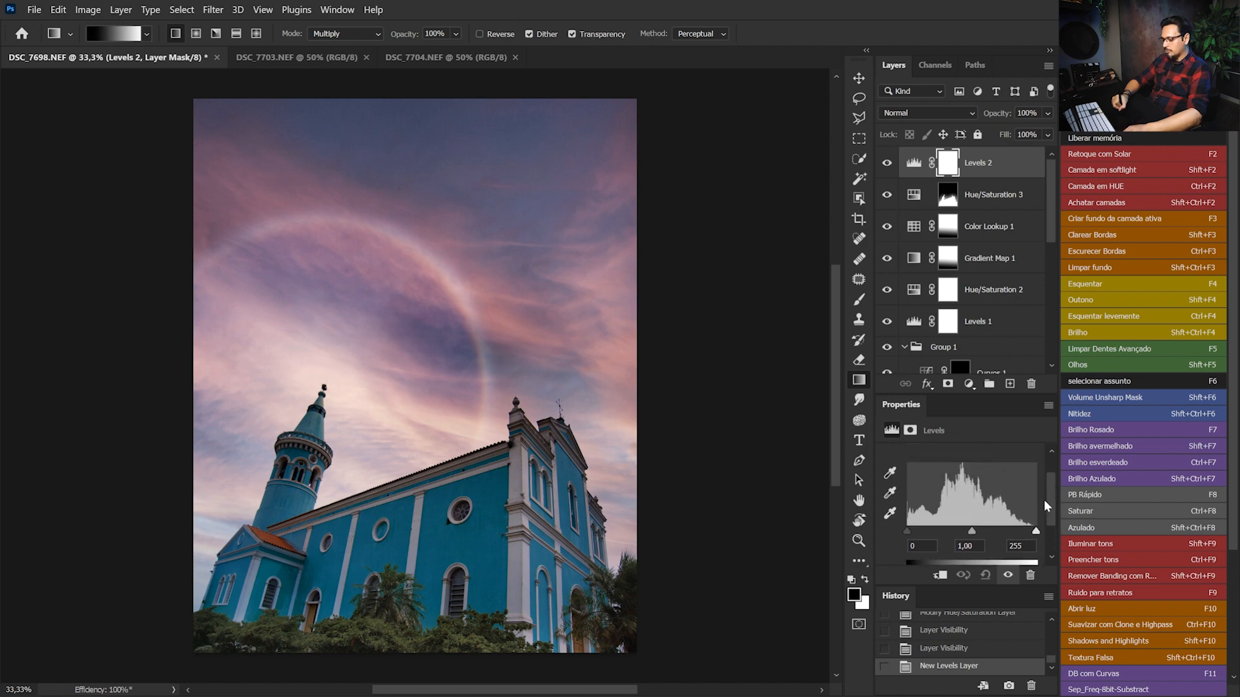
left_click(1036, 532, "alt")
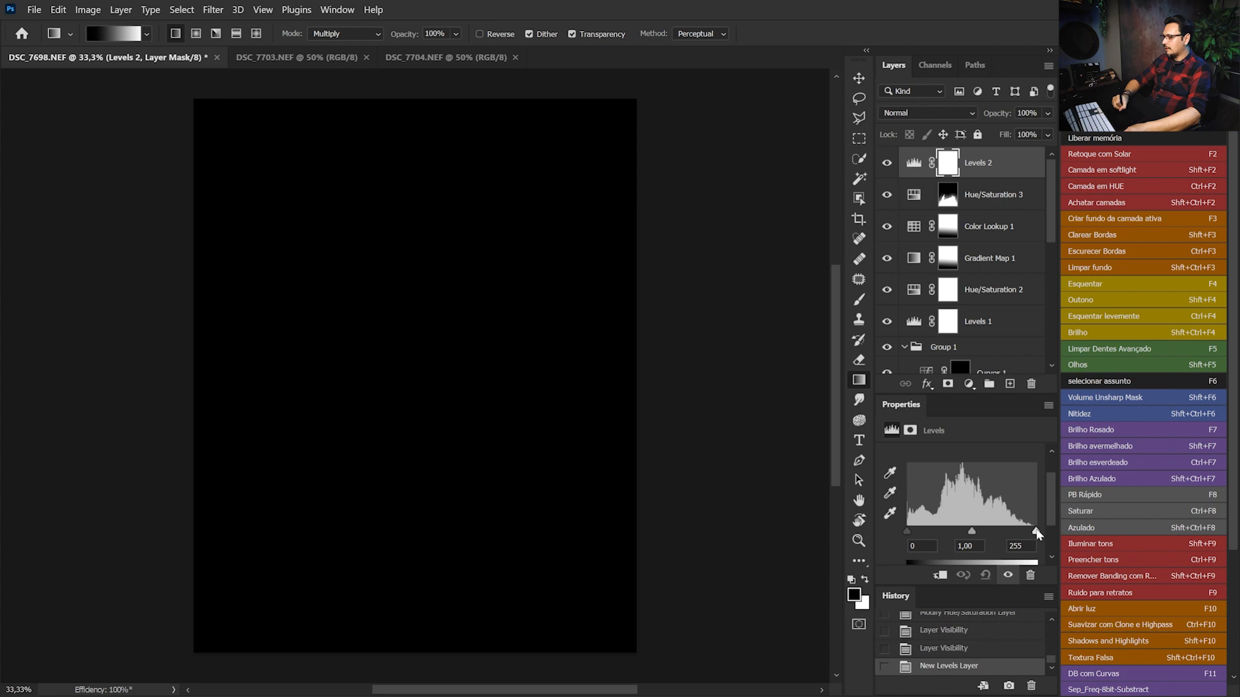
left_click_drag(1036, 532, 1029, 532)
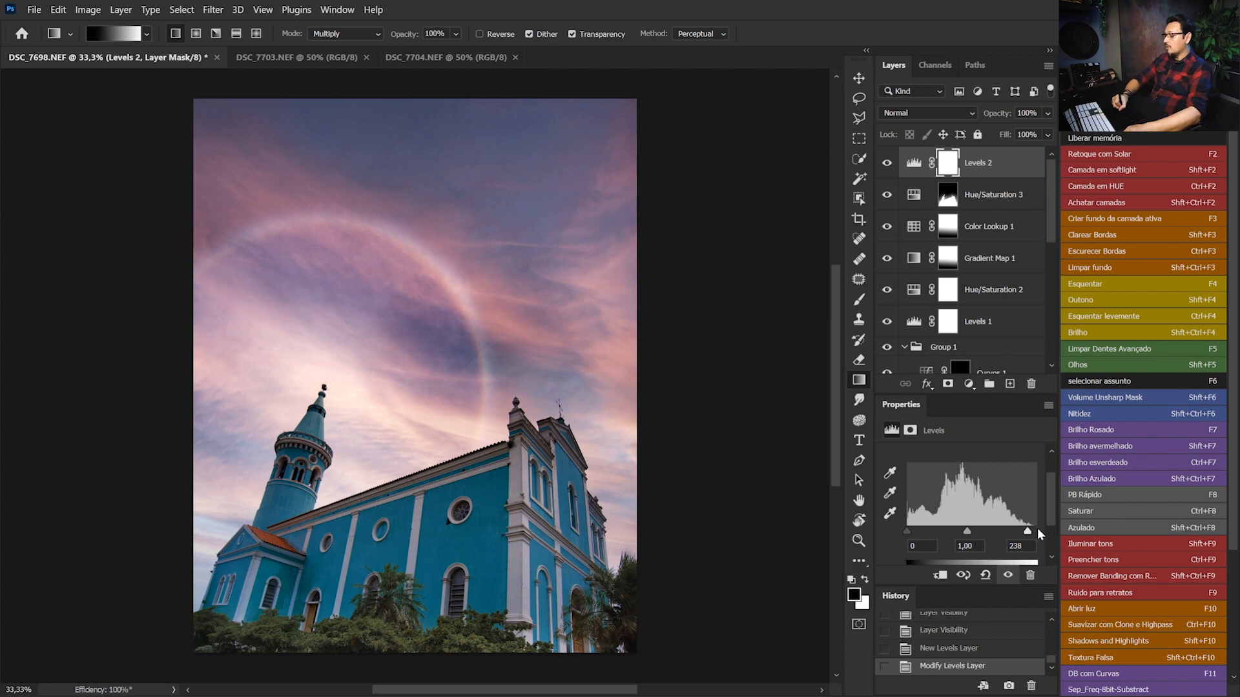
left_click_drag(1030, 531, 1032, 533)
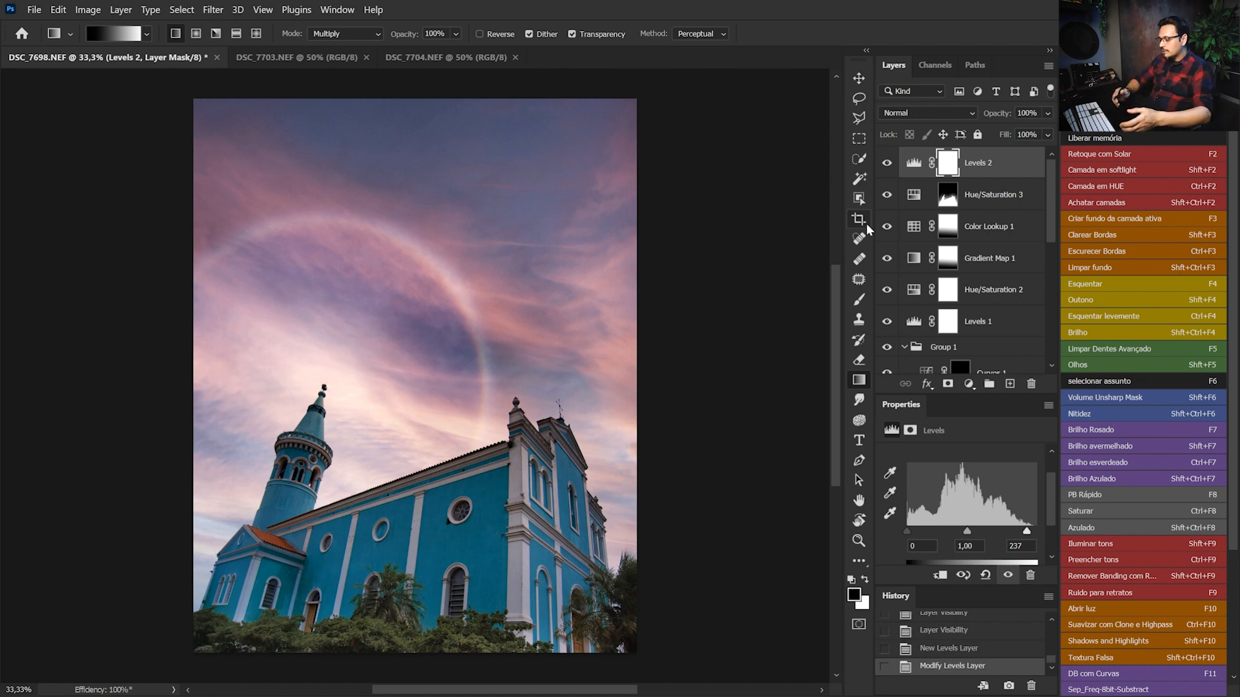
Stamp all visible layers into a new merged layer on top of the stack
key("ctrl+shift+alt+e")
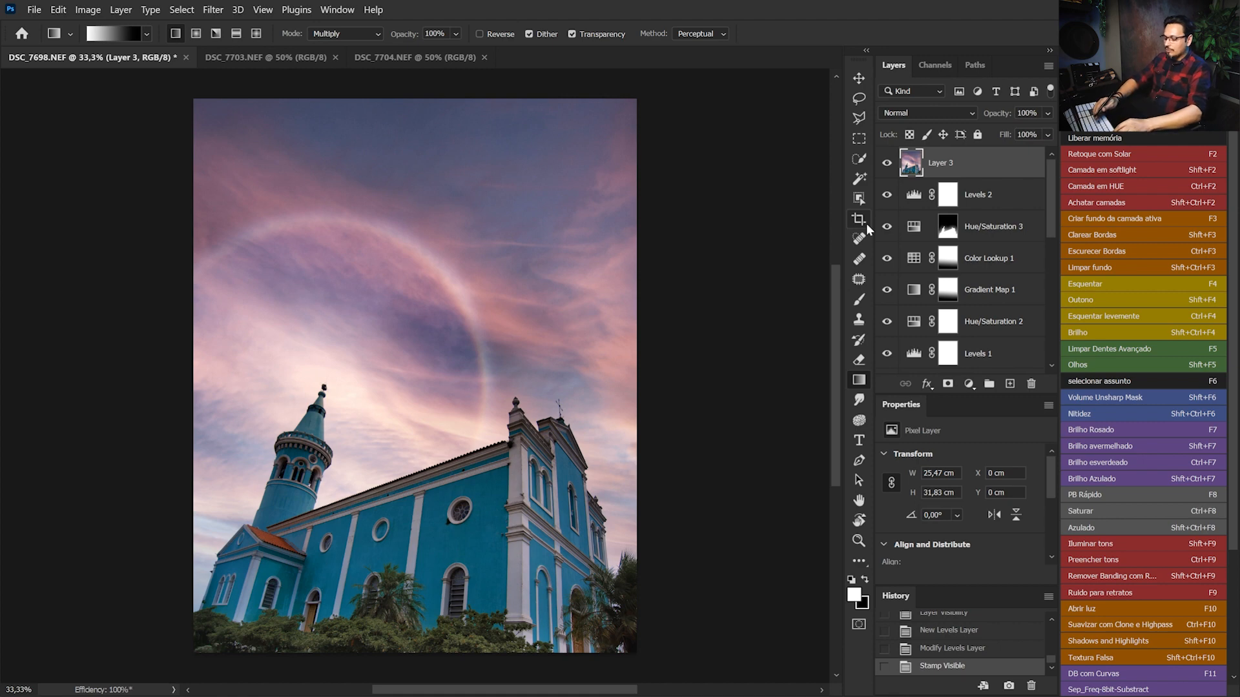
Desaturate the merged Layer 3, set its blend mode to Soft Light, and compare the image with and without it
key("ctrl+shift+u")
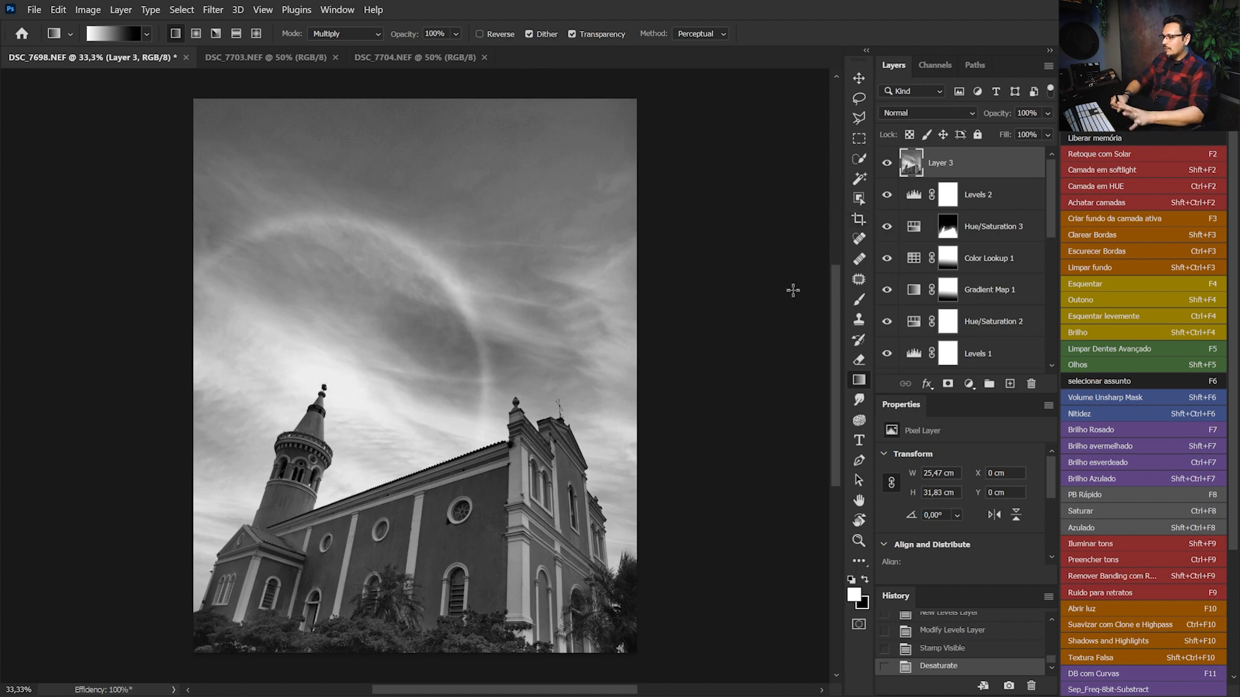
left_click(921, 113)
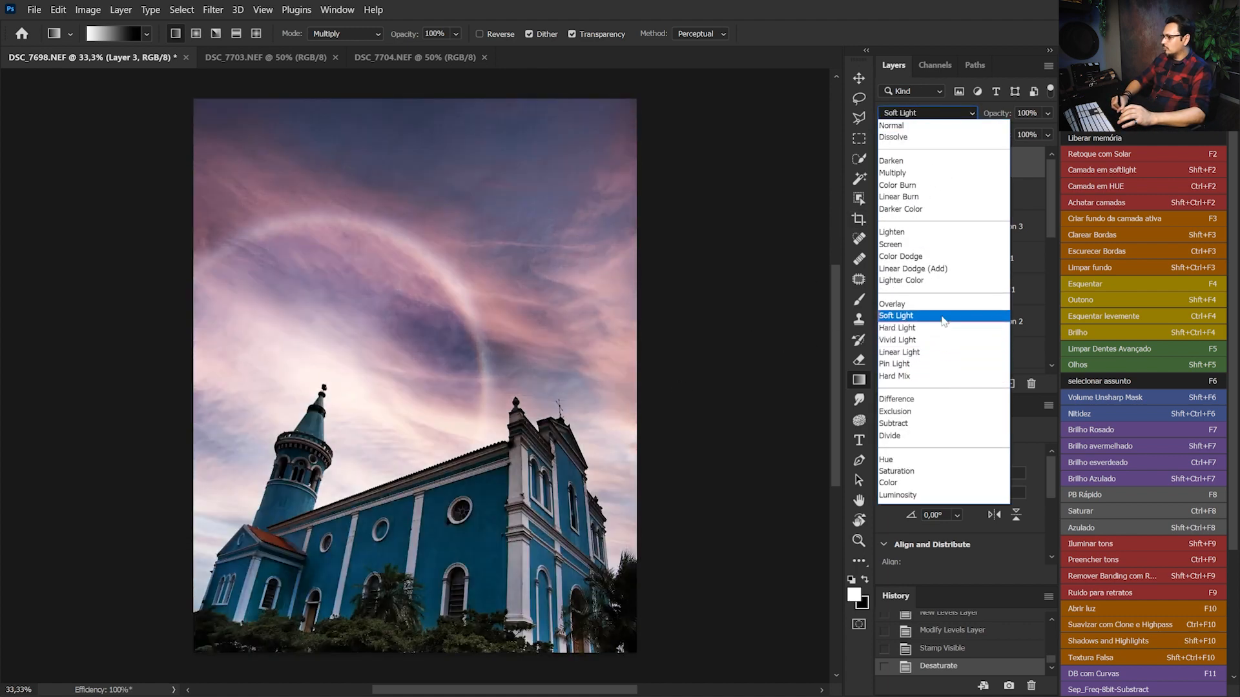
left_click(944, 321)
left_click(887, 165)
left_click(887, 166)
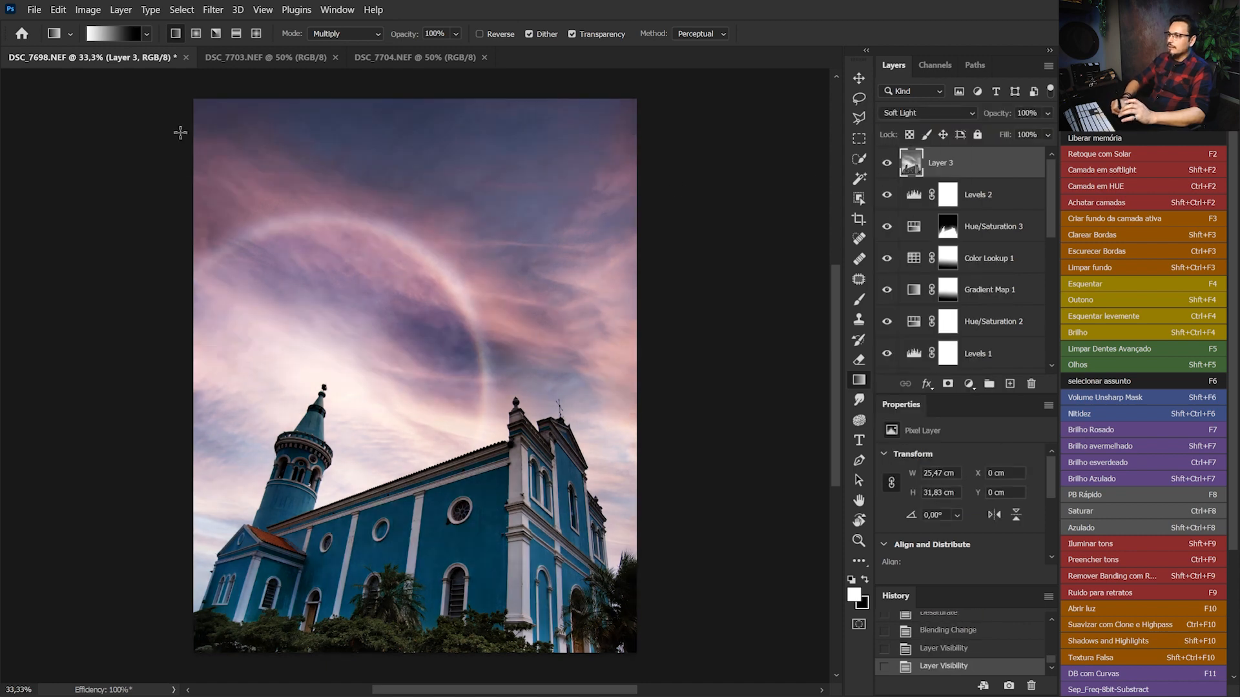
Apply a High Pass filter with a 121.5-pixel radius to Layer 3 and compare the image with and without it
left_click(213, 10)
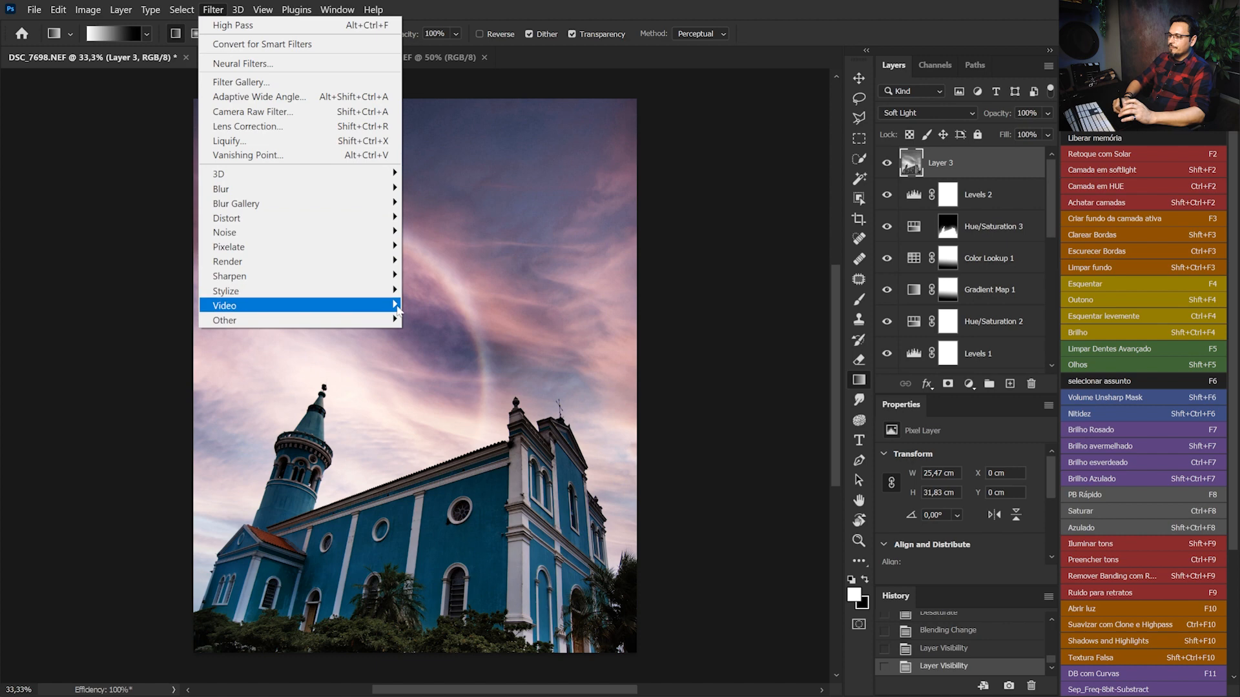
mouse_move(386, 320)
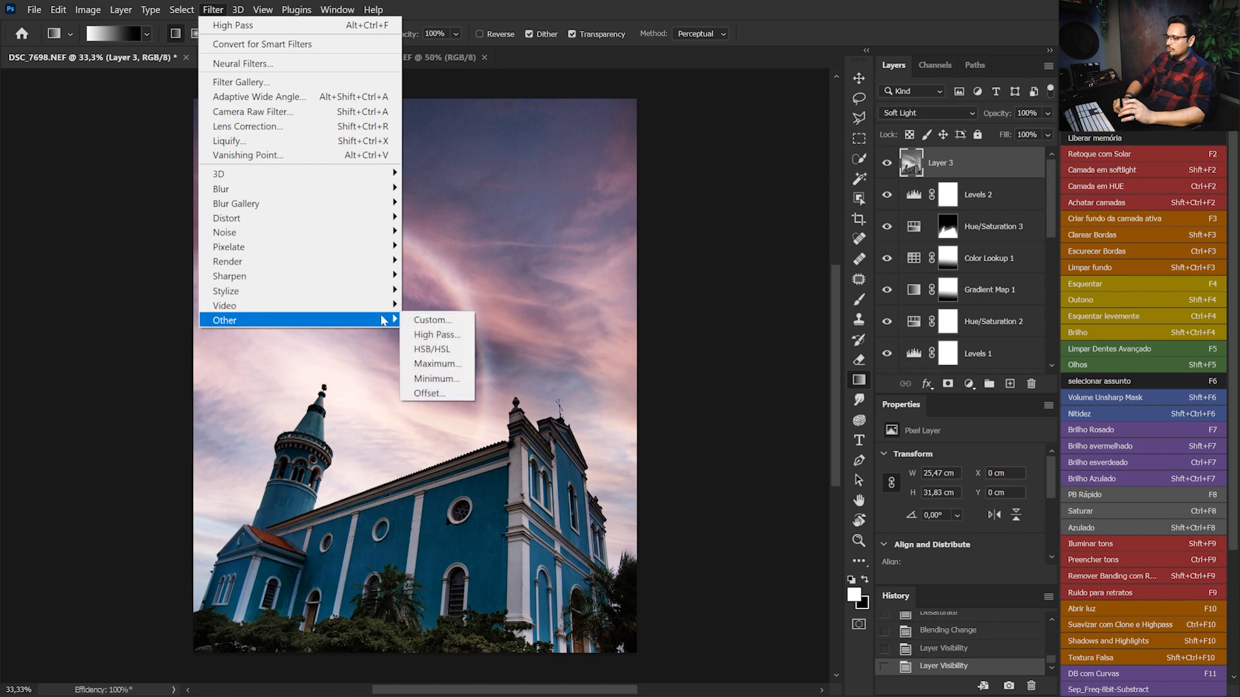
left_click(438, 334)
left_click_drag(421, 205, 811, 67)
mouse_move(754, 302)
left_mouse_down()
mouse_move(678, 307)
mouse_move(771, 309)
left_mouse_up()
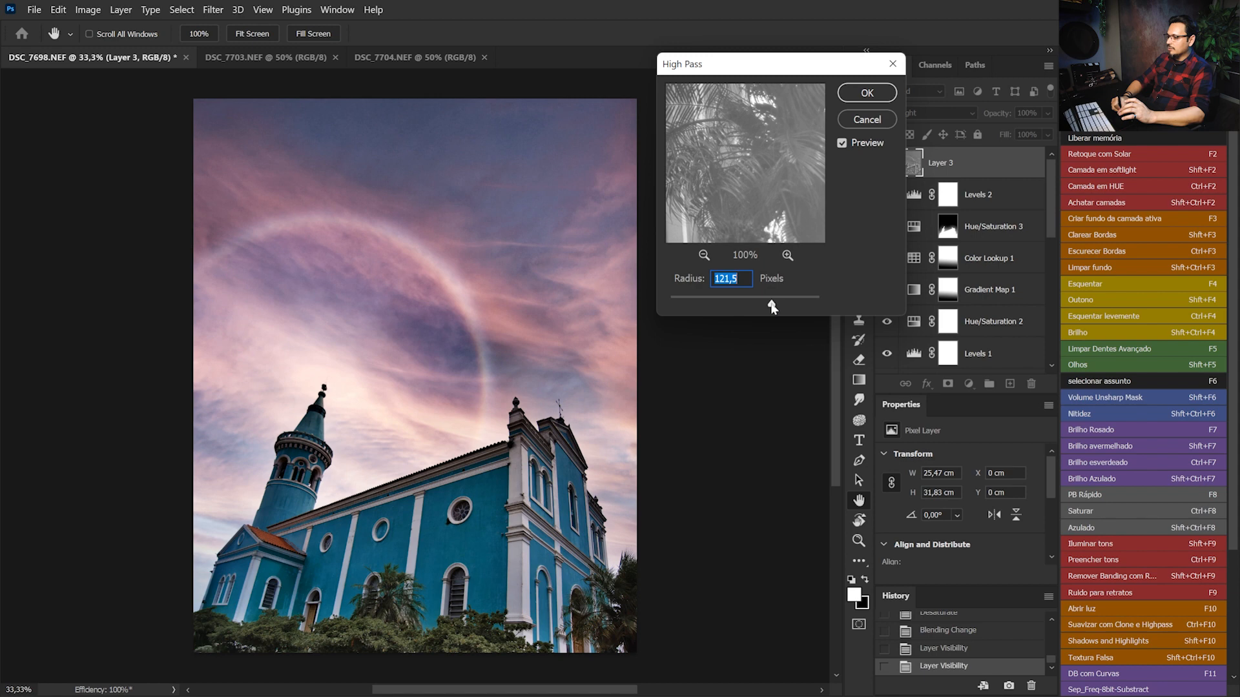
left_click(864, 97)
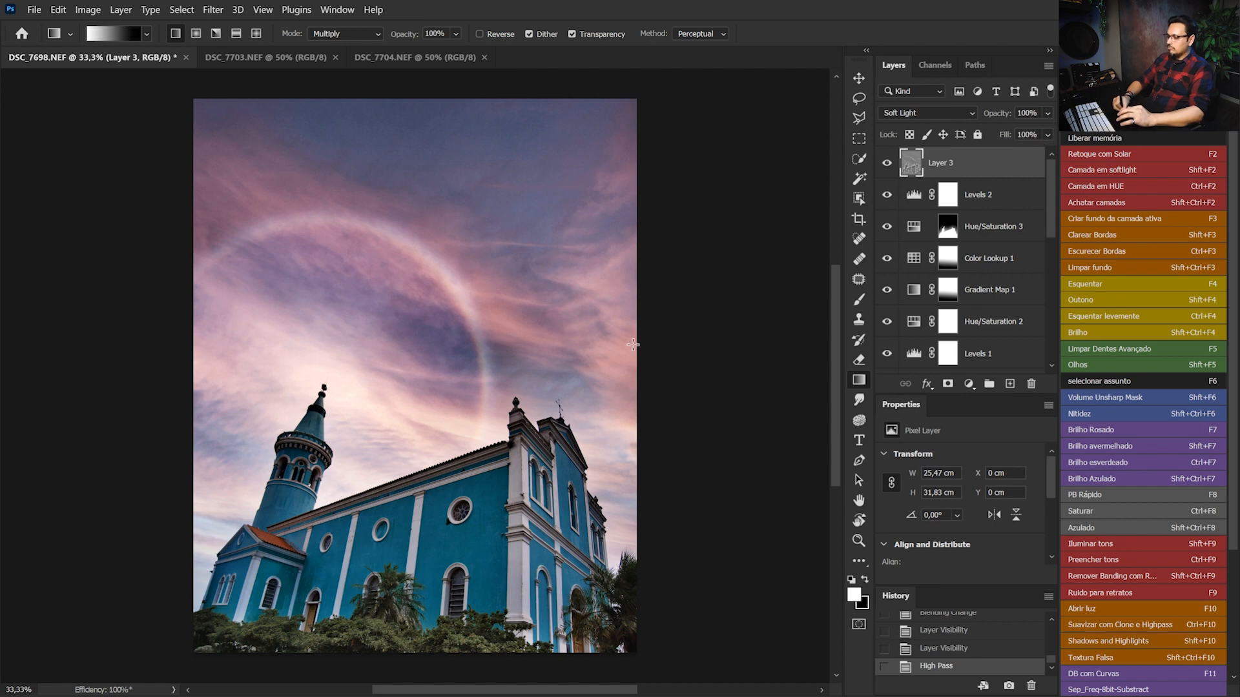
left_click(887, 163)
left_click(887, 163)
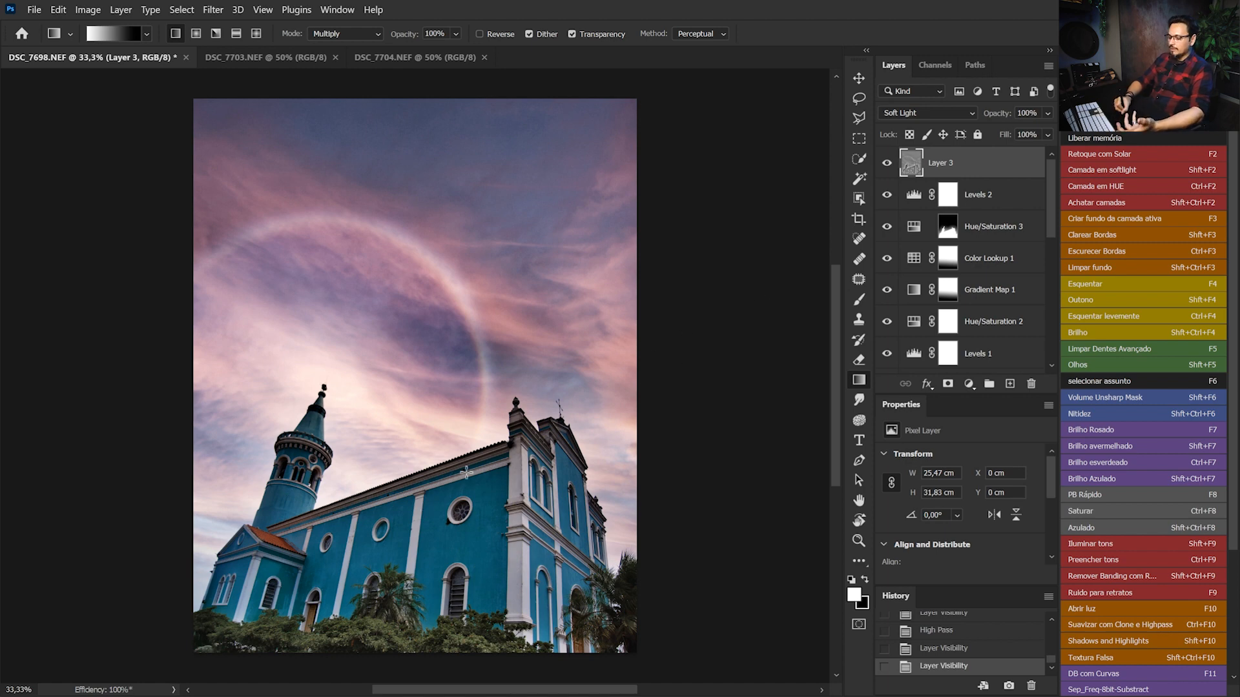
Copy the church mask from Hue/Saturation 3 onto Layer 3, invert it to target the sky, and compare the effect
left_click_drag(946, 259, 949, 165)
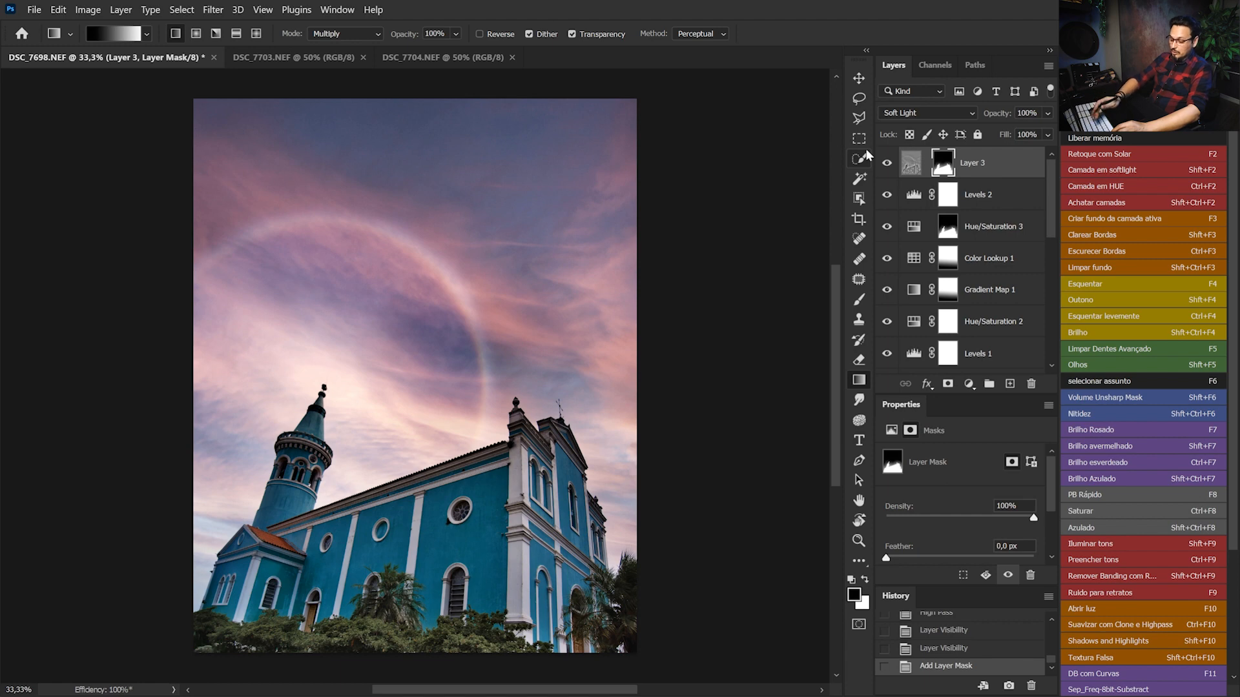
key("ctrl+i")
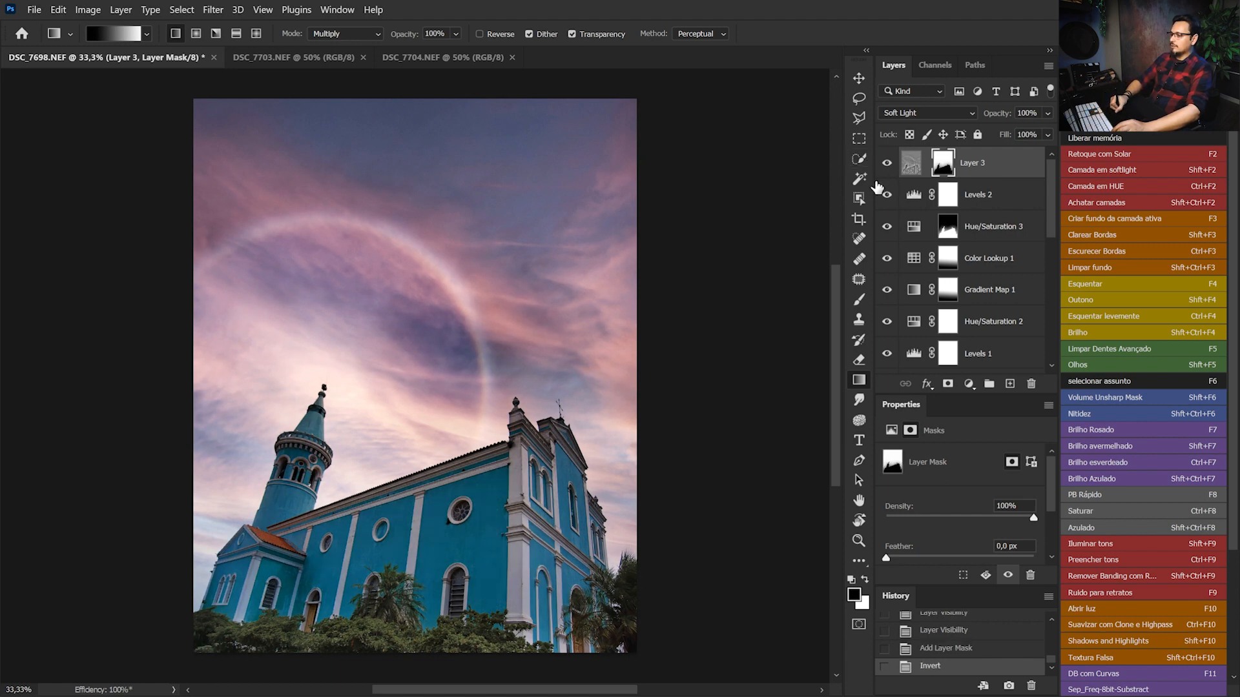
left_click(887, 167)
left_click(888, 166)
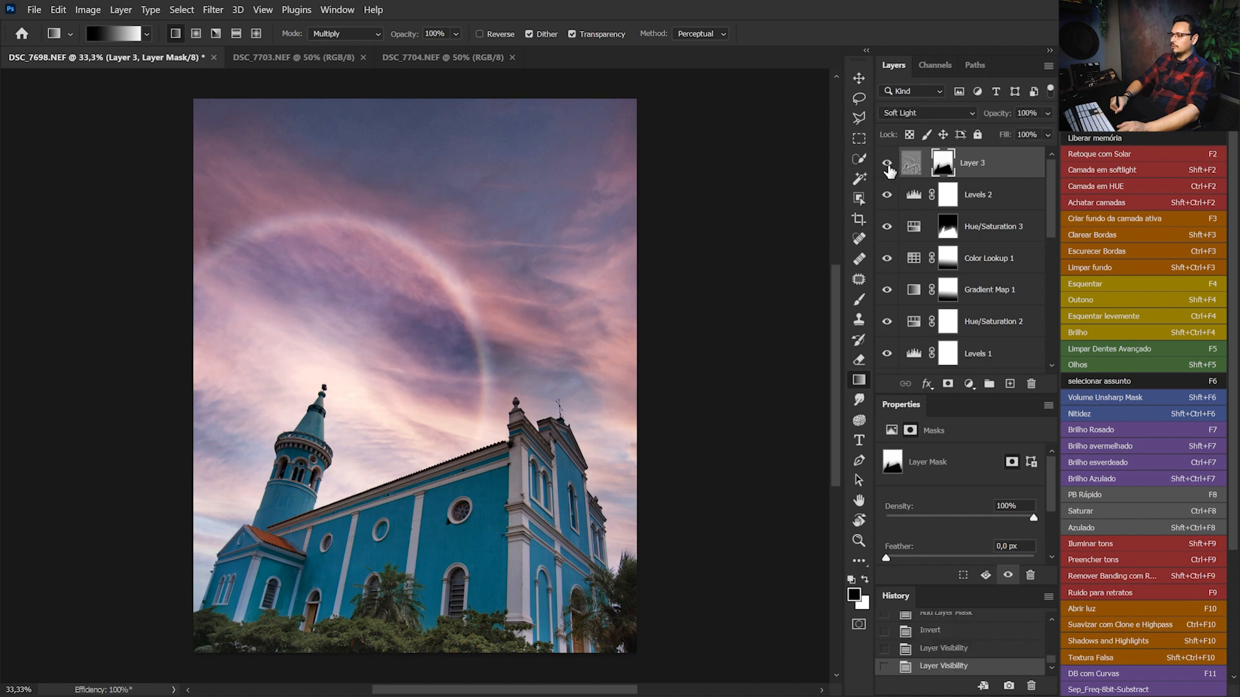
Lower Layer 3's opacity to 58% and compare the image with and without the layer
left_click(1047, 117)
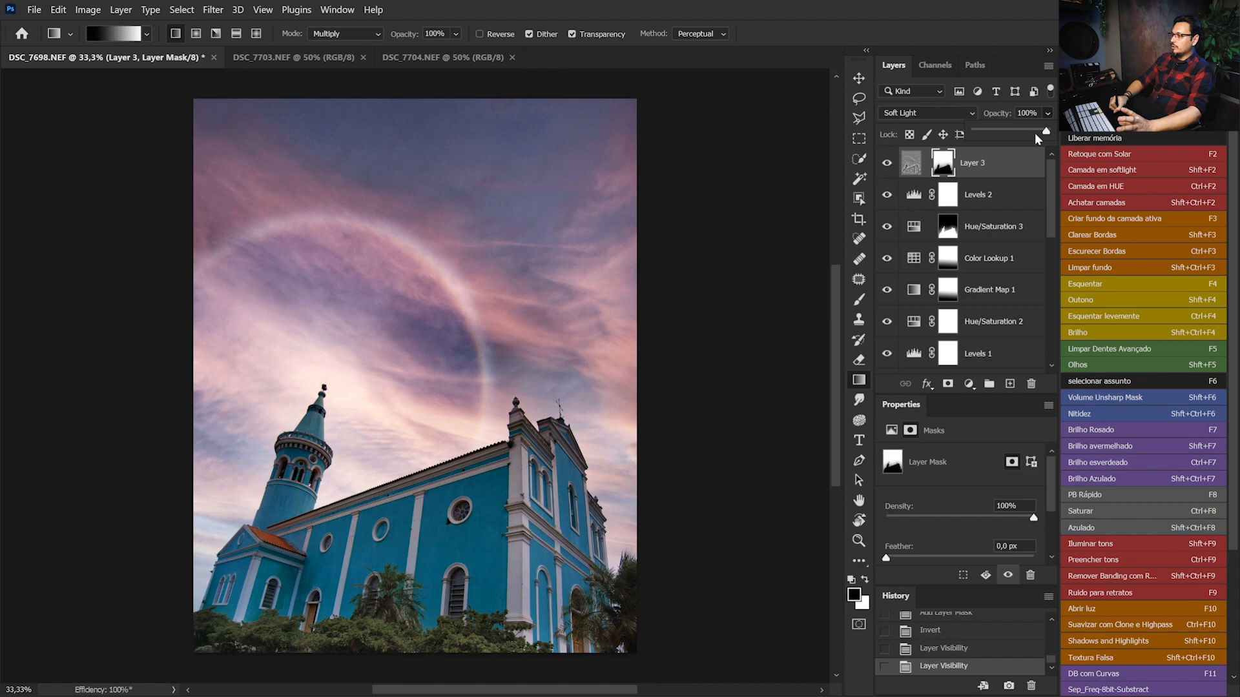
left_click_drag(1004, 133, 1012, 134)
left_click(887, 163)
left_click(886, 164)
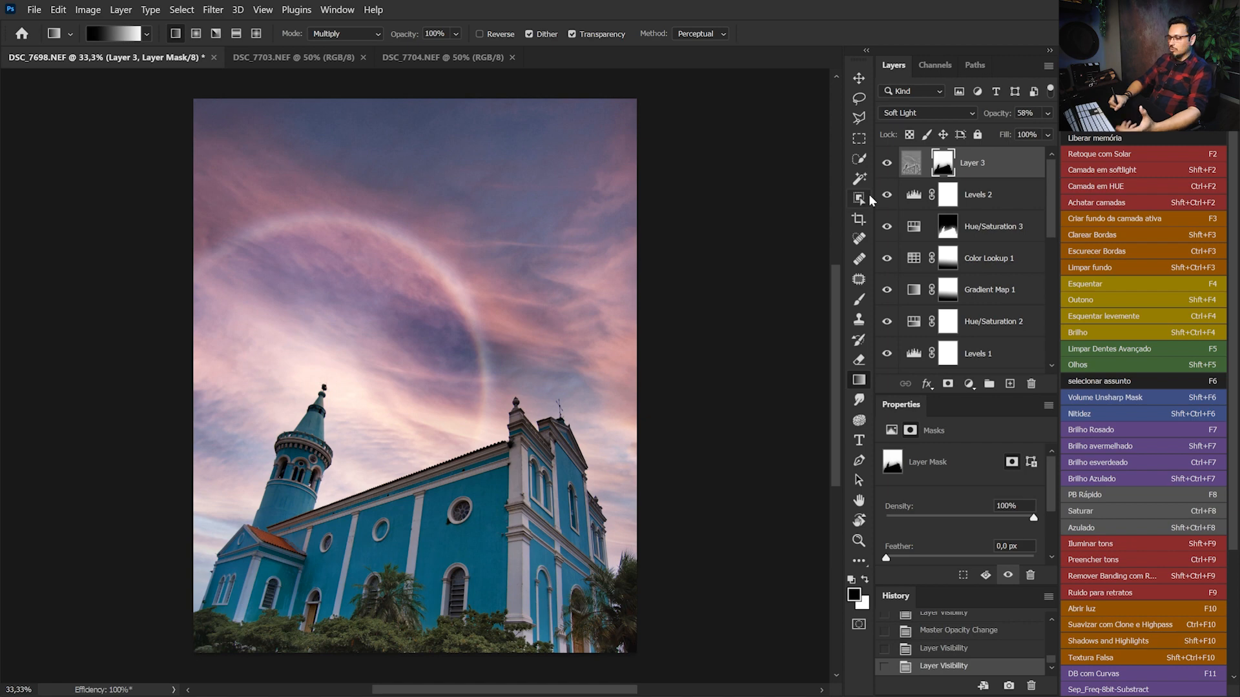